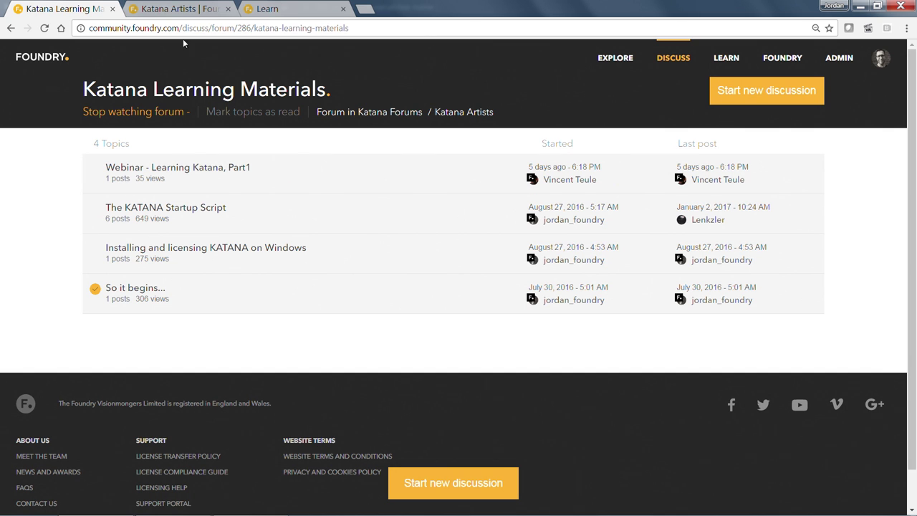
- Switch to the 'Katana Artists' tab showing the Katana Discuss forum list
click(185, 10)
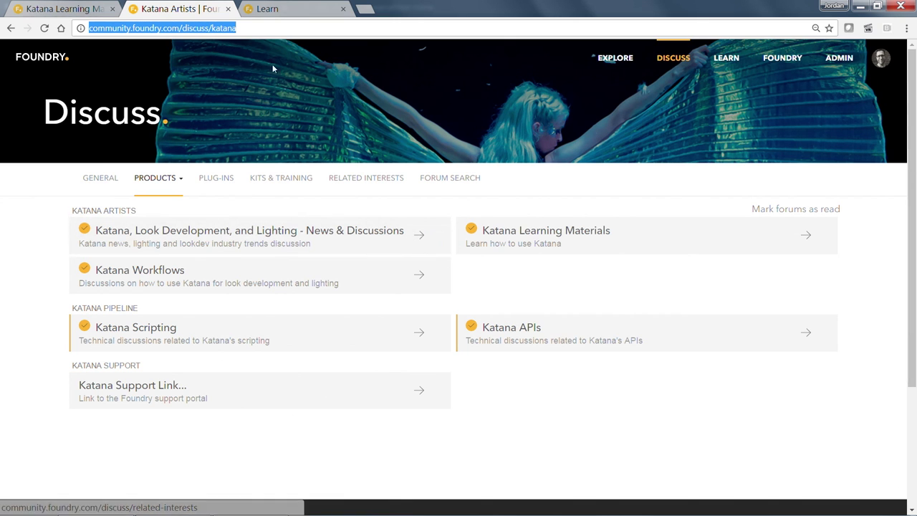
- Visit the Learn page and Katana forums overview, then return to Katana Learning Materials
click(291, 12)
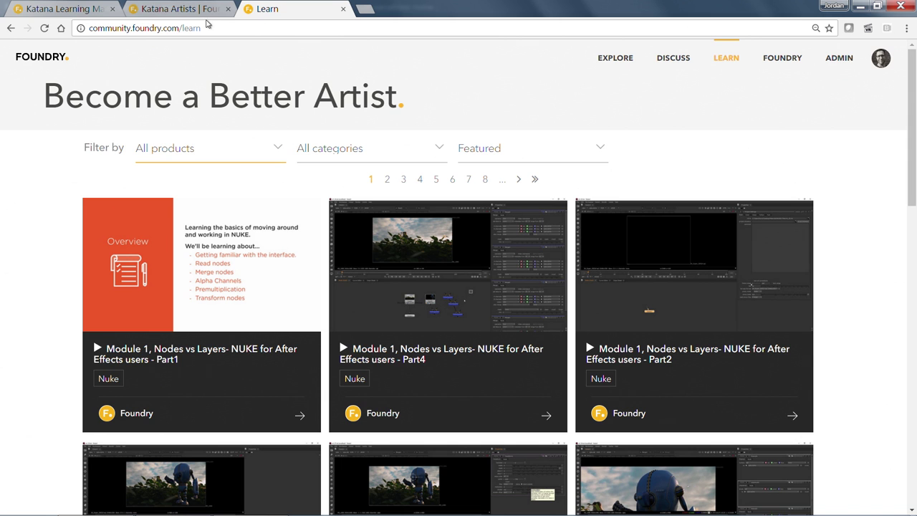
click(187, 10)
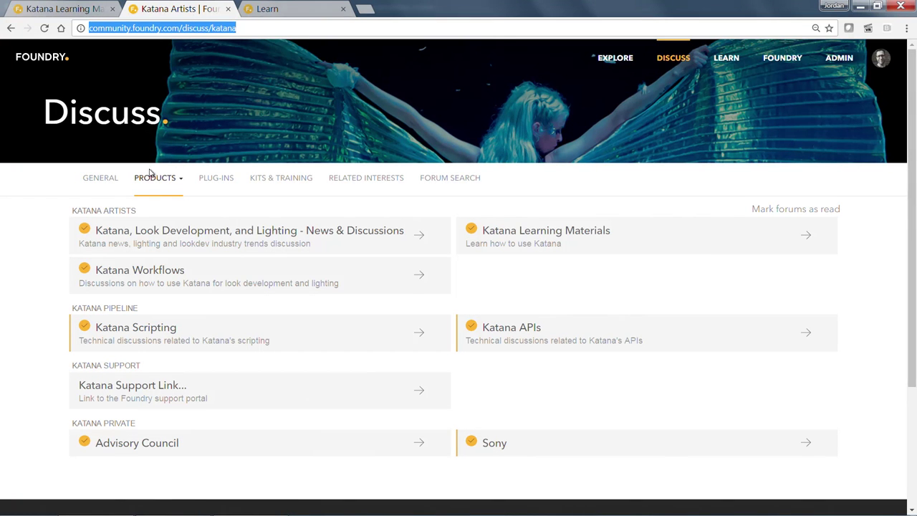
click(71, 10)
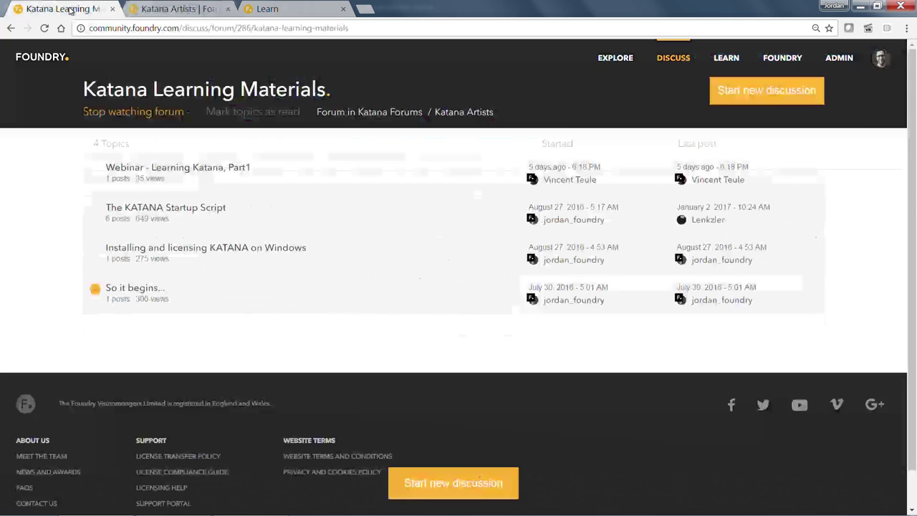
- Set the Katana Learning Materials forum's watch level to 'Notify me on all updates'
click(121, 113)
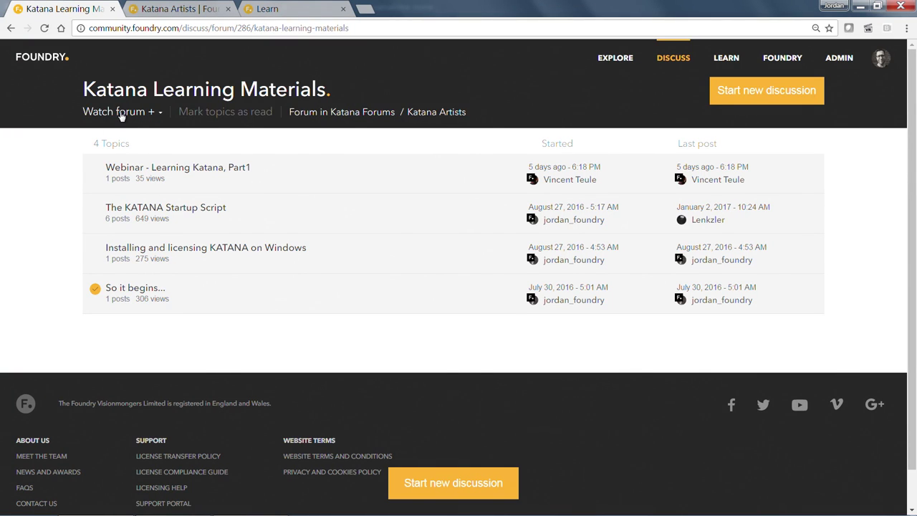
mouse_move(121, 116)
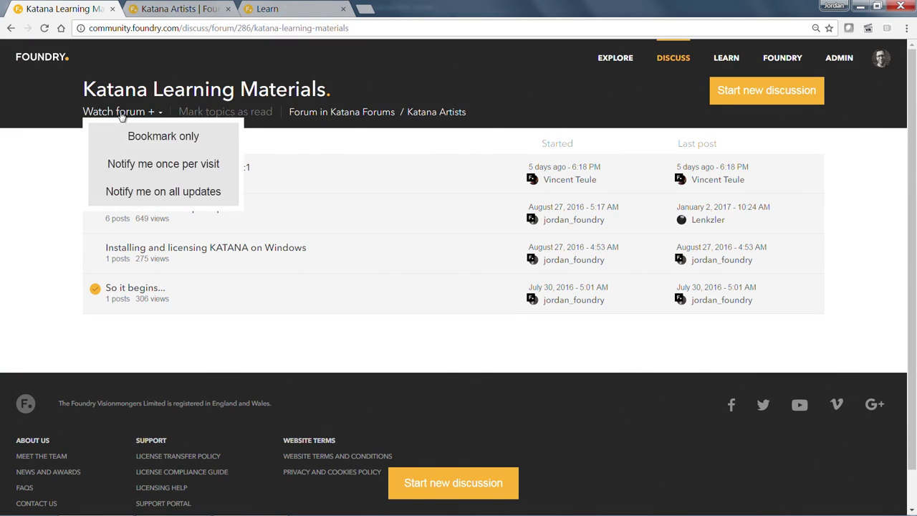
click(131, 192)
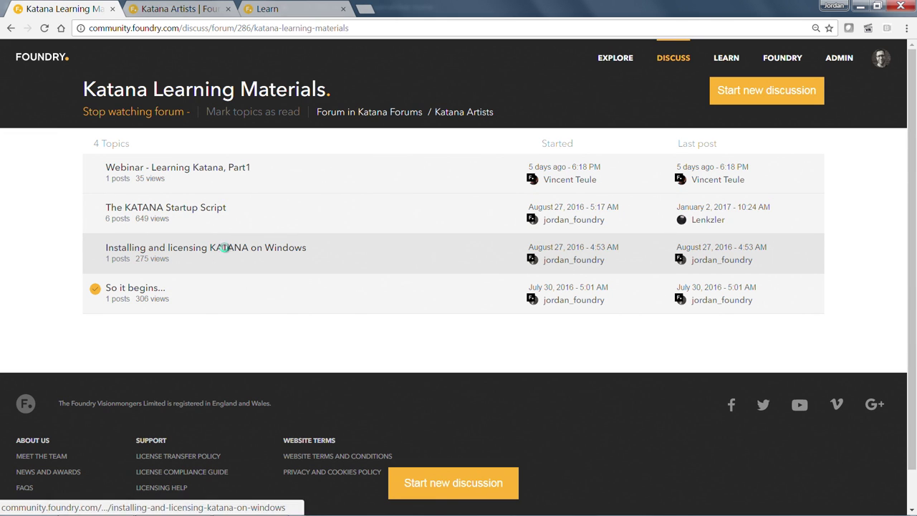
- Read the 'Installing and licensing KATANA on Windows' topic's seven-step guide, then return to its top
click(226, 248)
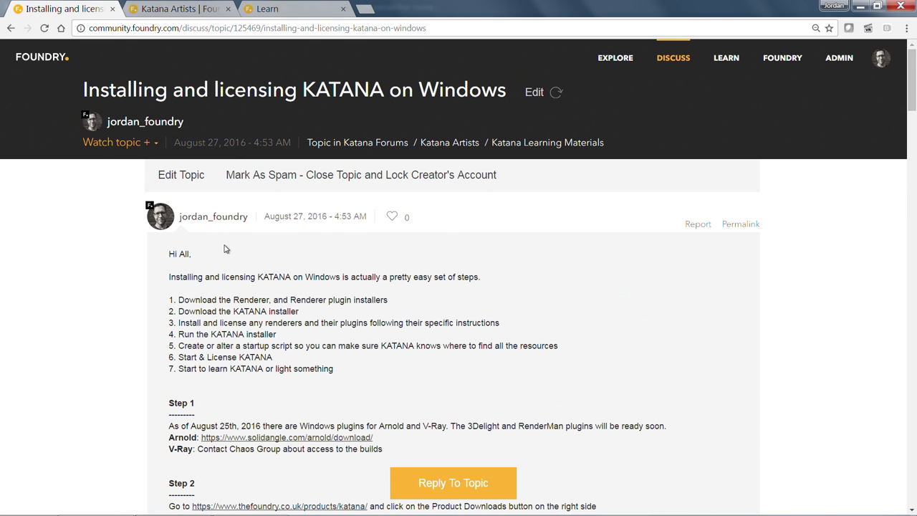
scroll(224, 249, down, 5)
scroll(224, 248, down, 6)
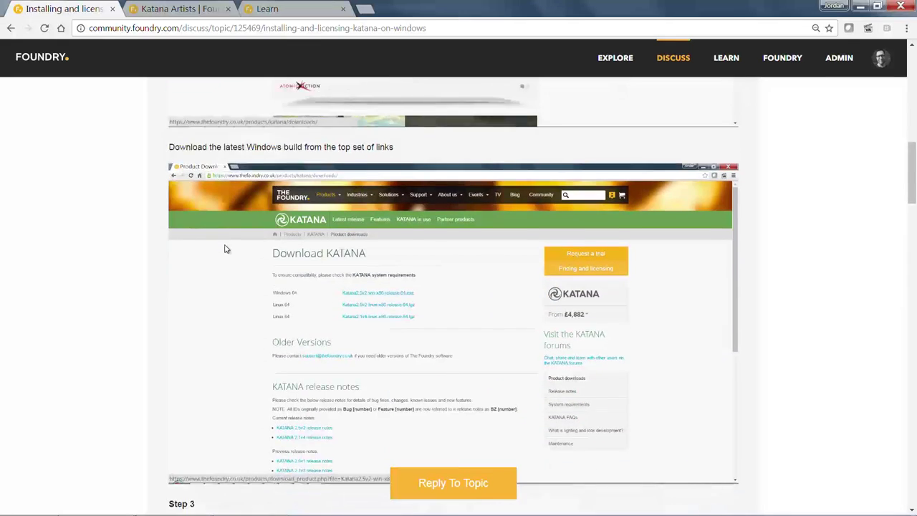
scroll(225, 249, down, 6)
scroll(224, 248, down, 7)
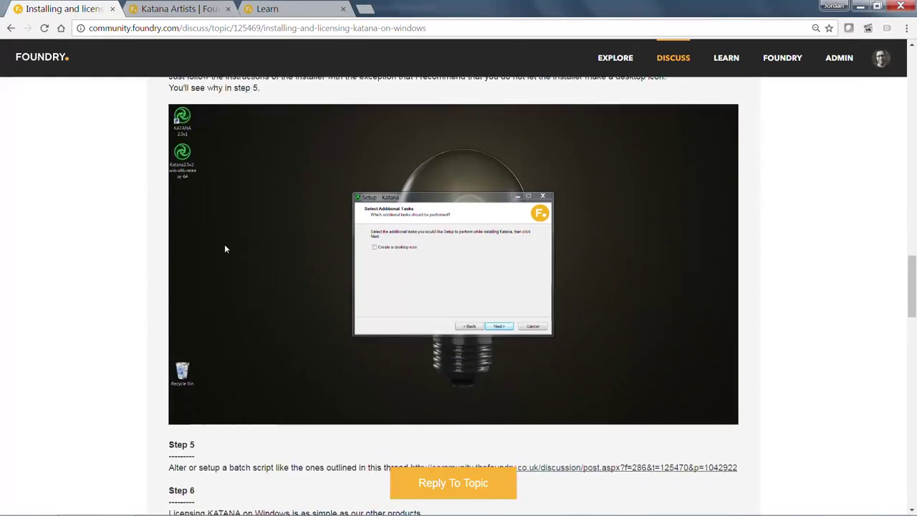
scroll(224, 248, down, 7)
scroll(225, 248, down, 6)
scroll(224, 248, down, 8)
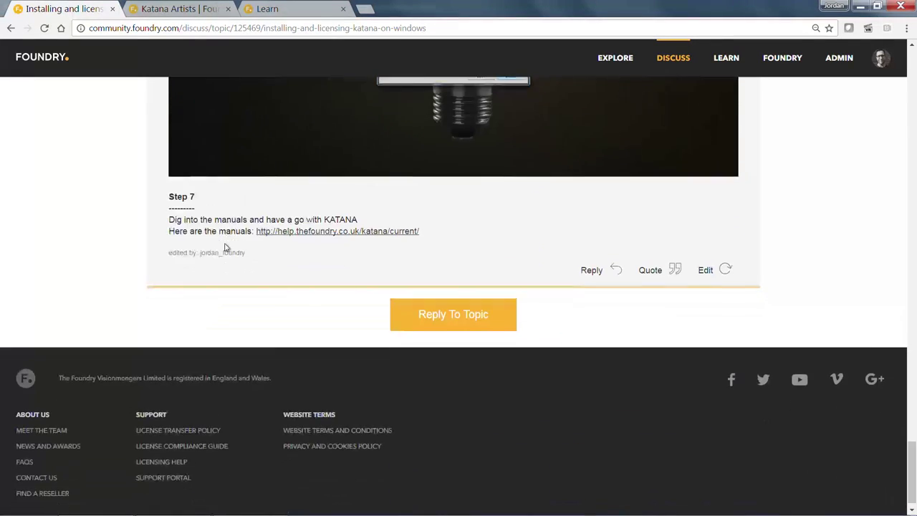
scroll(225, 245, up, 13)
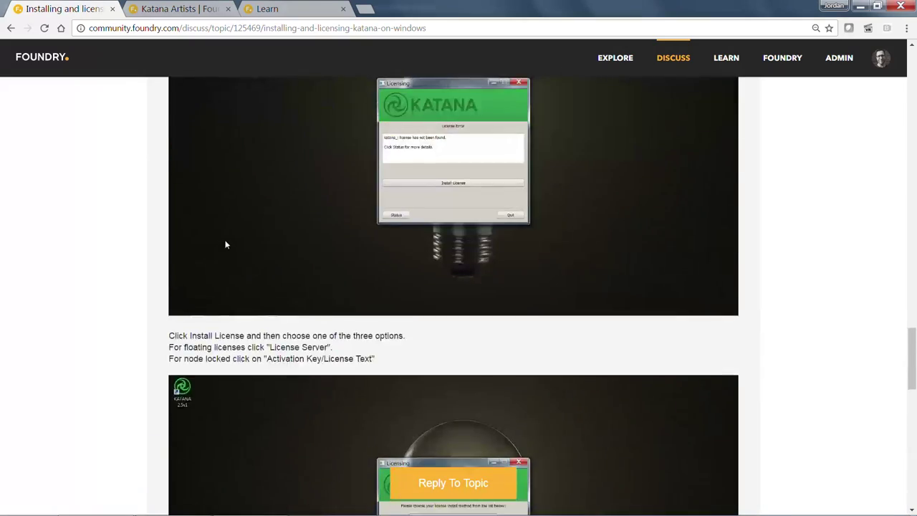
scroll(225, 245, up, 20)
scroll(224, 242, up, 10)
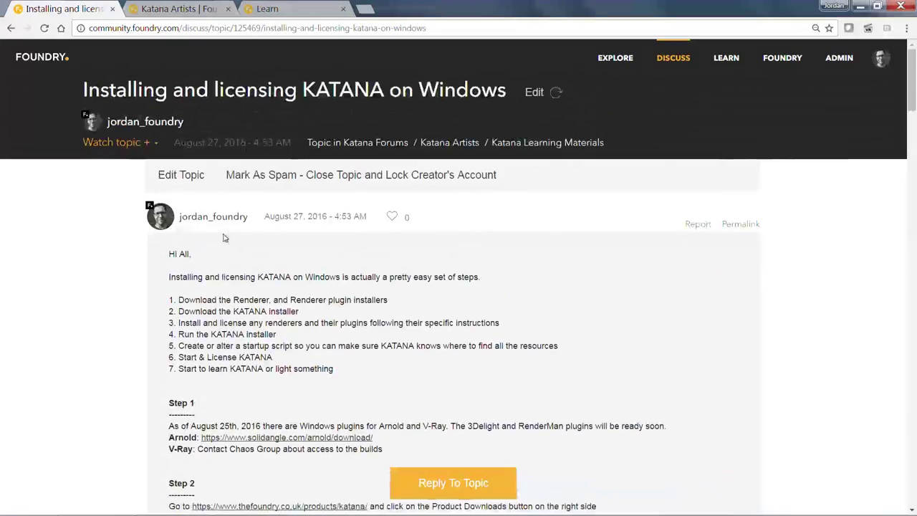
- Open 'The KATANA Startup Script' topic from the topic list and read down the script
click(9, 30)
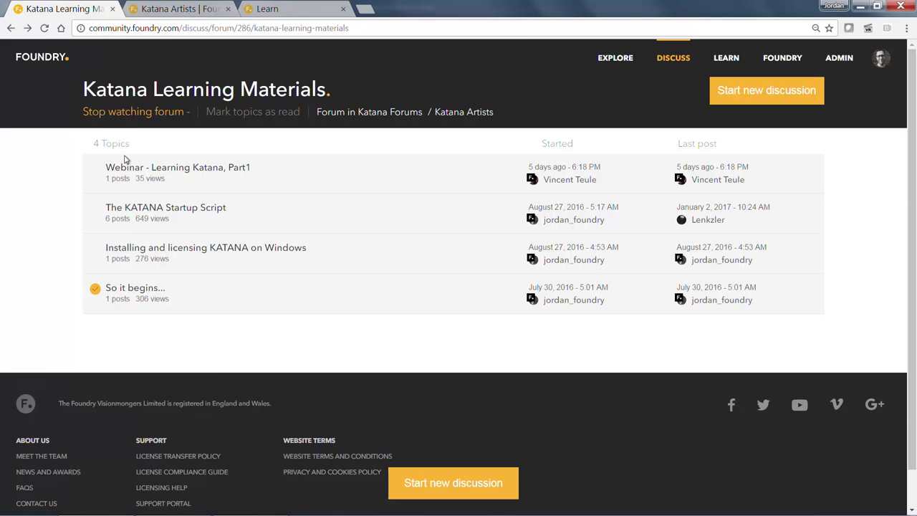
click(155, 208)
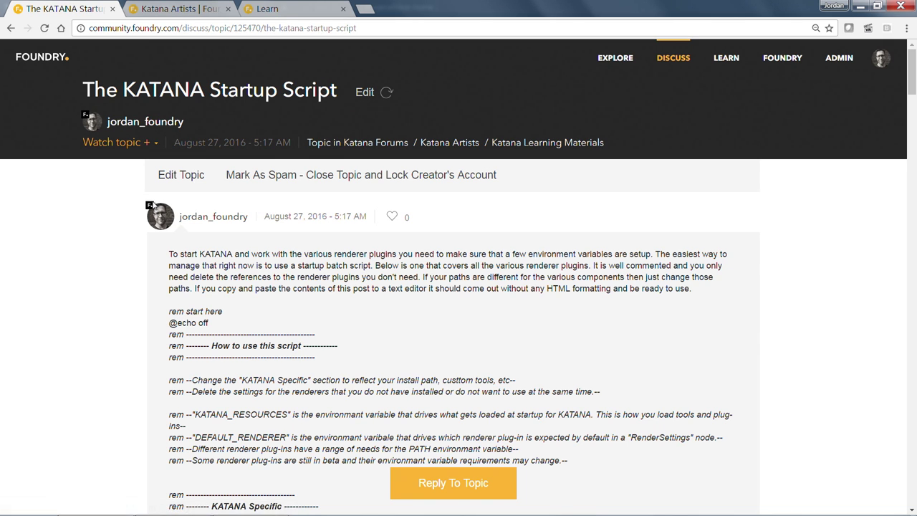
scroll(150, 208, down, 3)
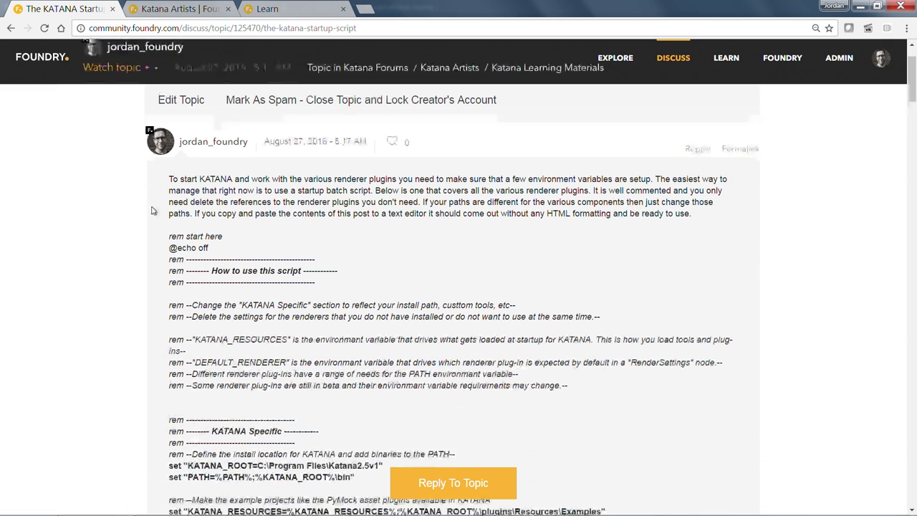
scroll(151, 209, down, 4)
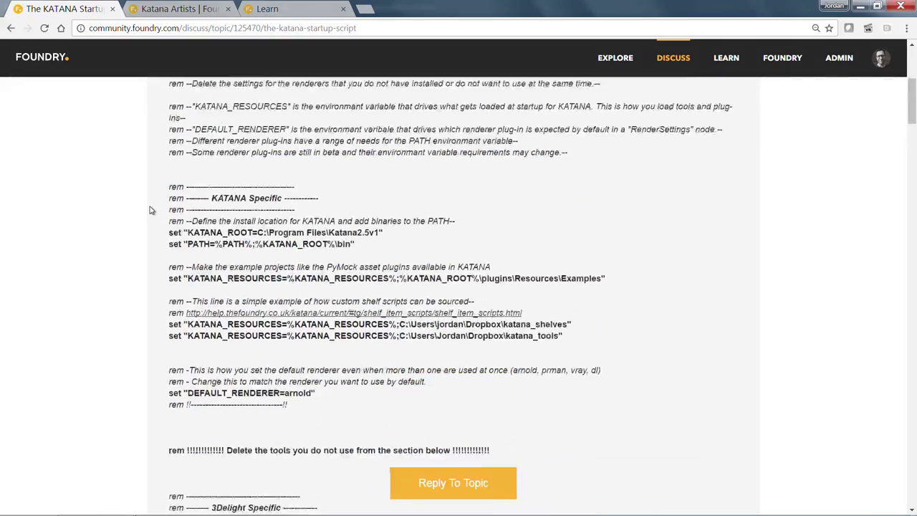
scroll(150, 210, down, 3)
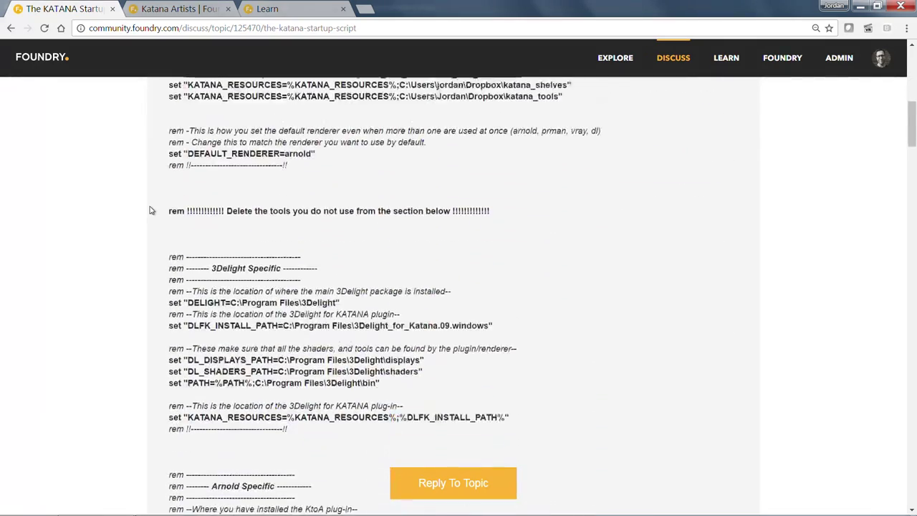
scroll(151, 210, down, 1)
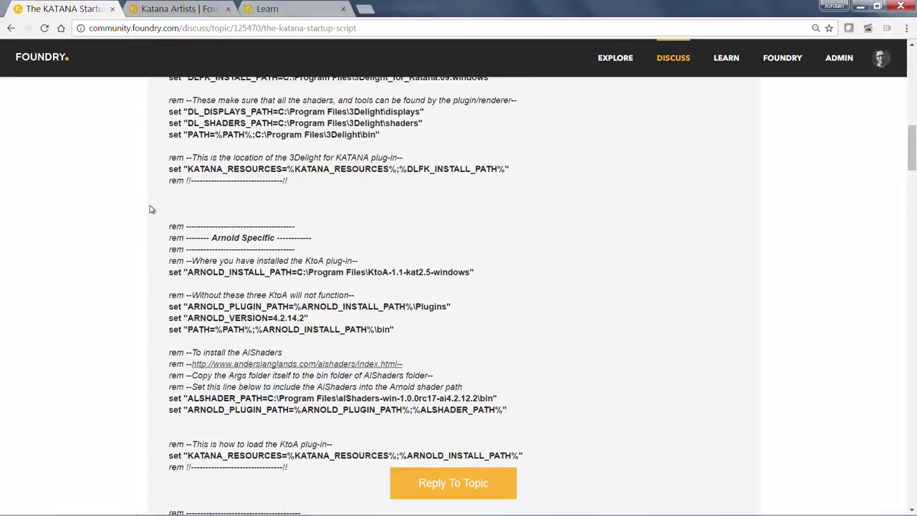
scroll(150, 210, down, 4)
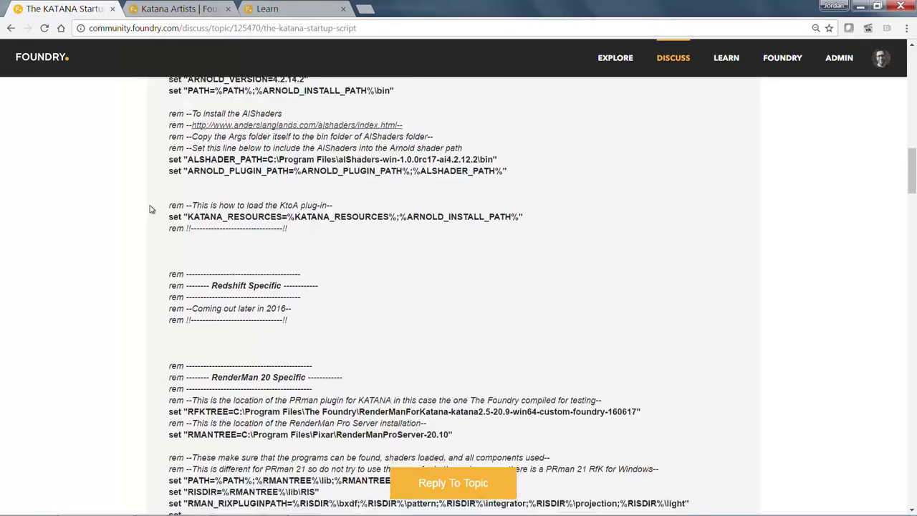
scroll(150, 209, down, 5)
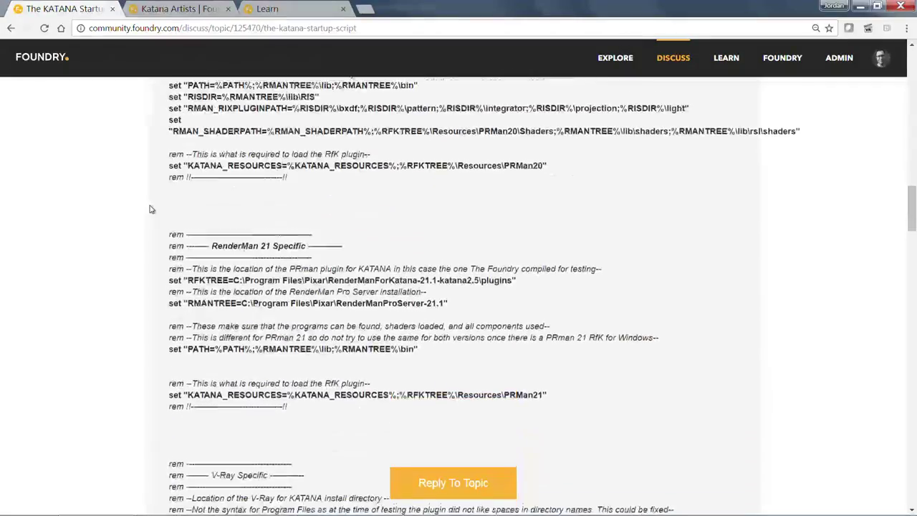
scroll(150, 209, down, 4)
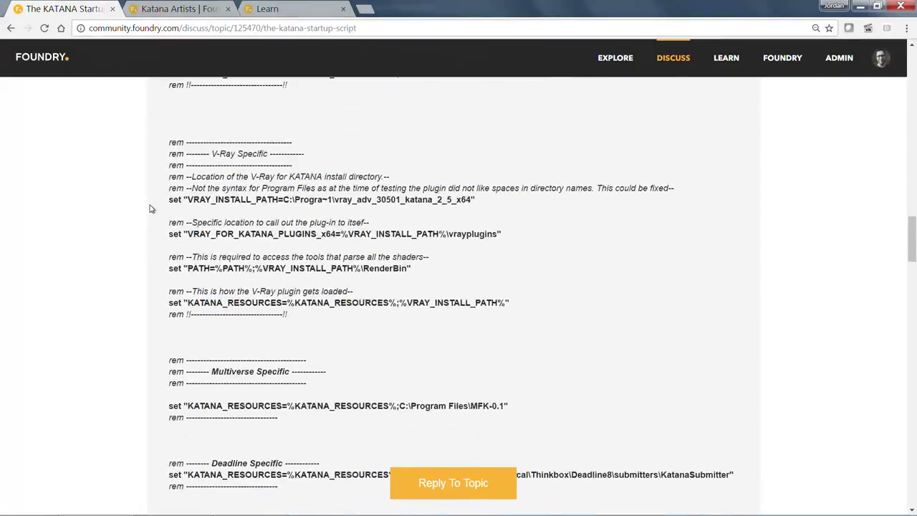
scroll(150, 209, down, 5)
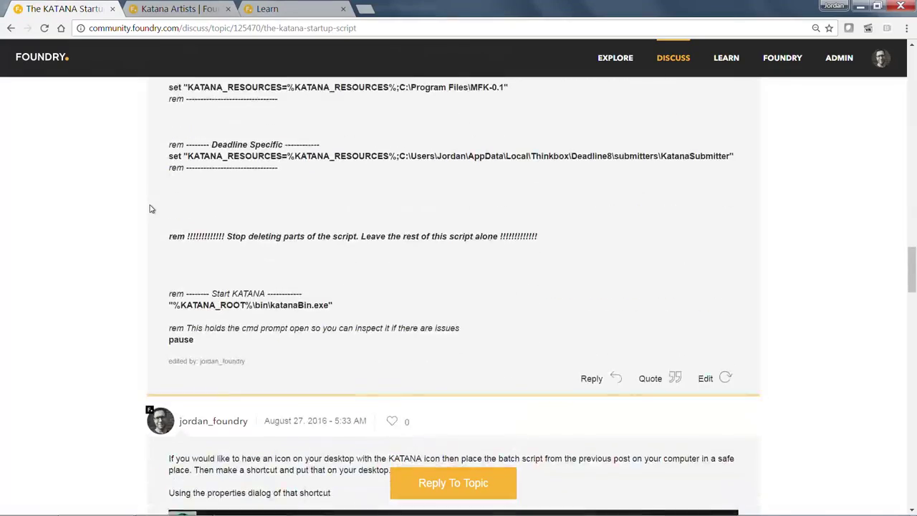
scroll(151, 209, down, 1)
- Settle the view on the KATANA Specific paths and DEFAULT_RENDERER=arnold lines
scroll(151, 208, up, 9)
scroll(150, 207, up, 7)
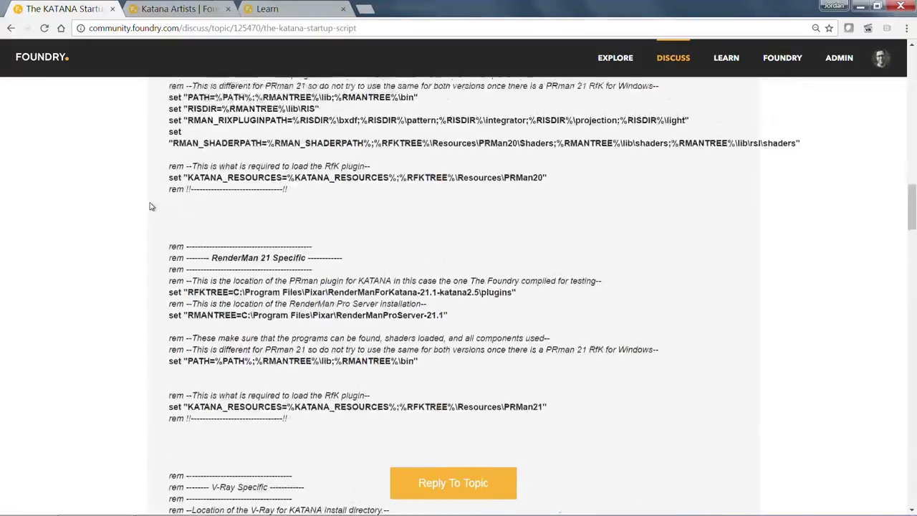
scroll(151, 207, up, 4)
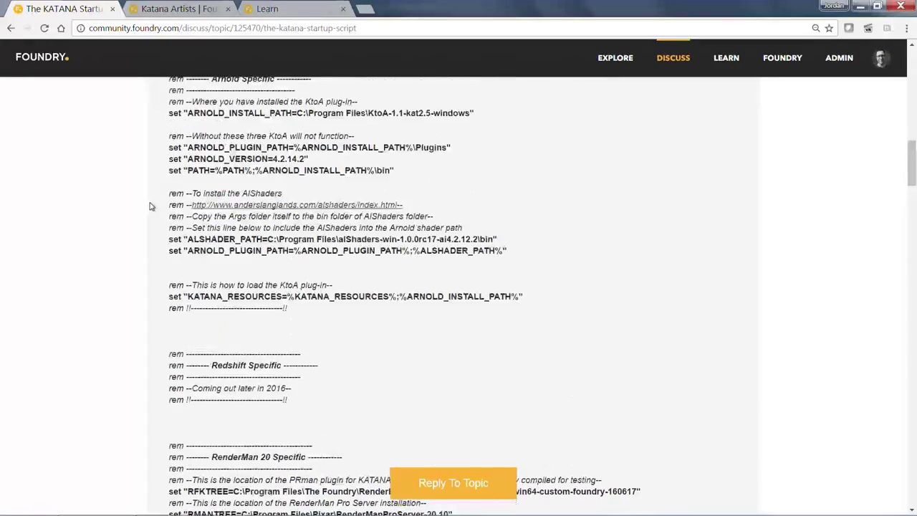
scroll(150, 207, up, 3)
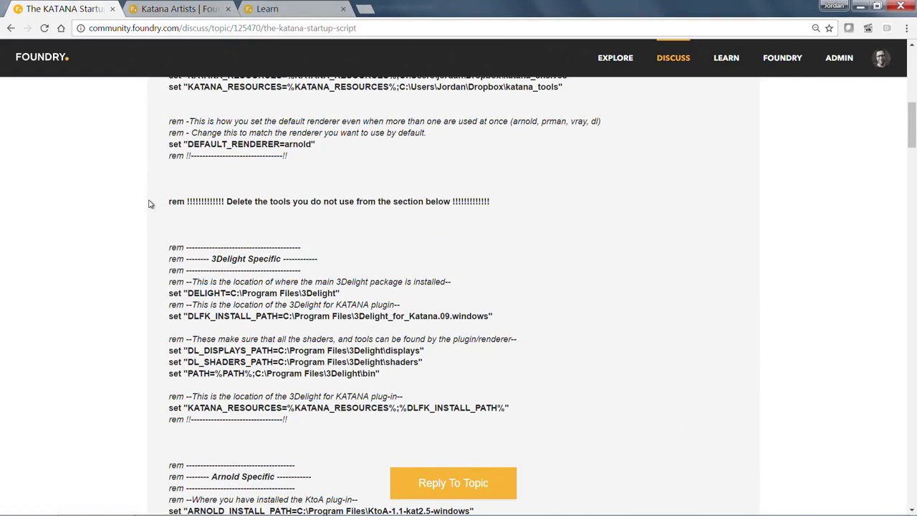
scroll(148, 202, down, 1)
scroll(148, 202, up, 2)
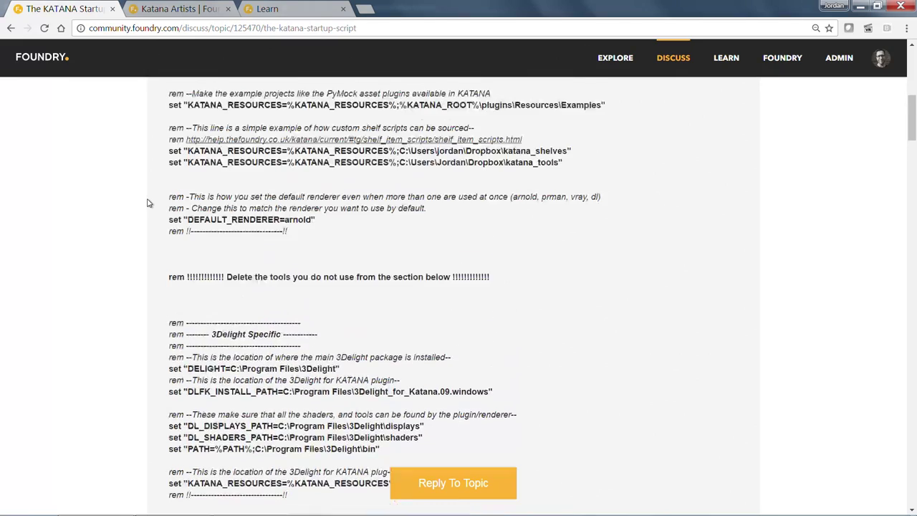
scroll(149, 202, up, 4)
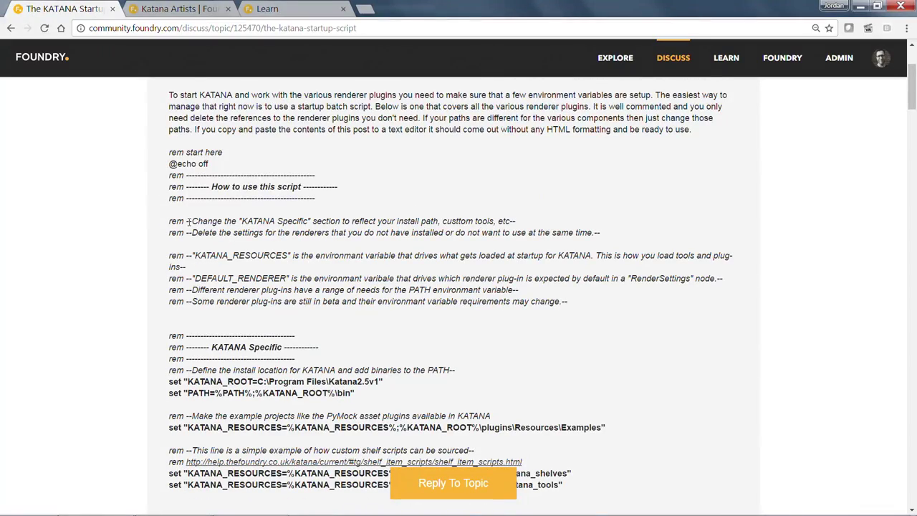
scroll(188, 222, down, 1)
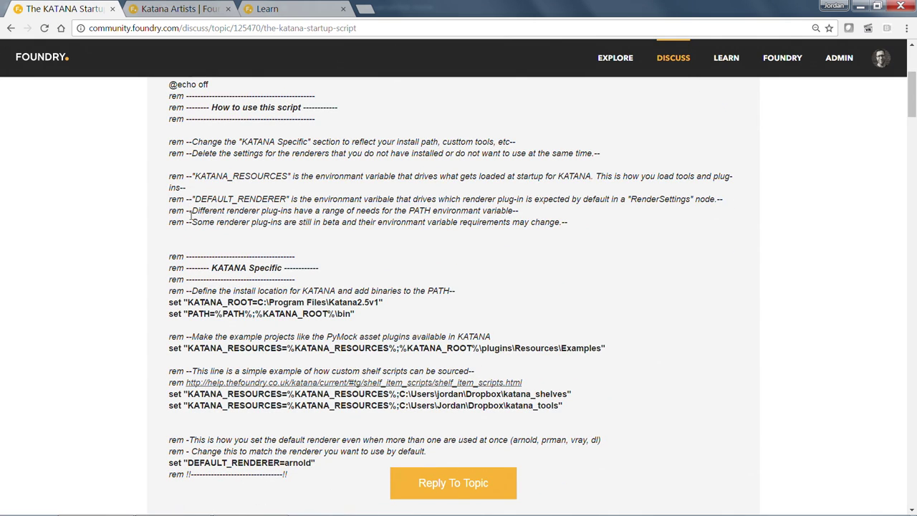
scroll(188, 221, down, 1)
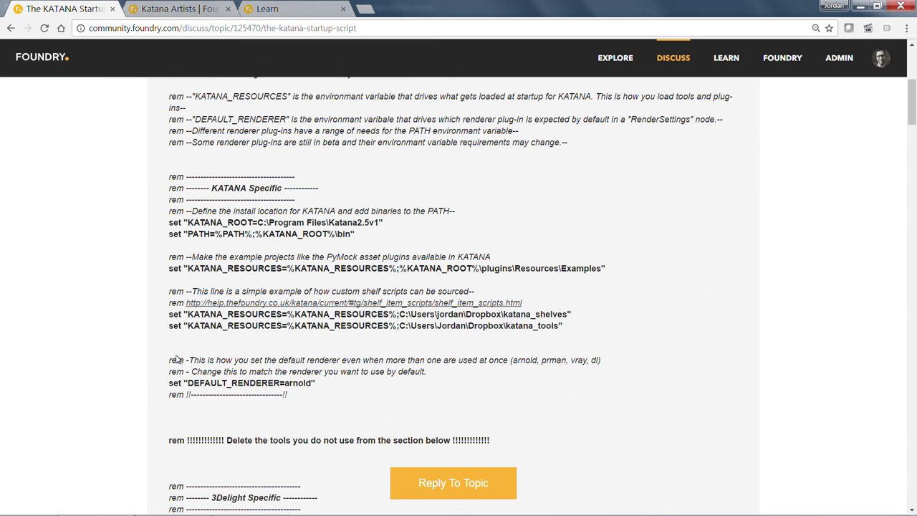
scroll(176, 356, down, 1)
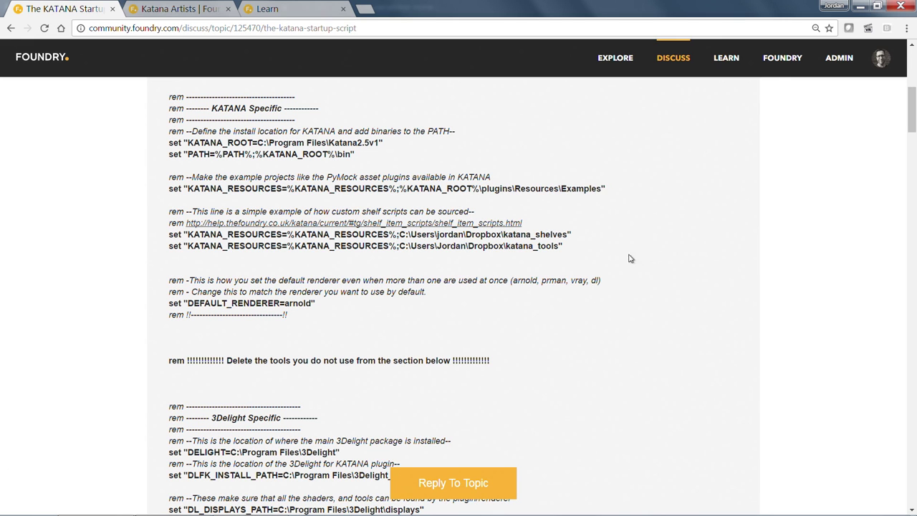
- Read the startup script's 3Delight and Arnold renderer sections
scroll(591, 250, down, 2)
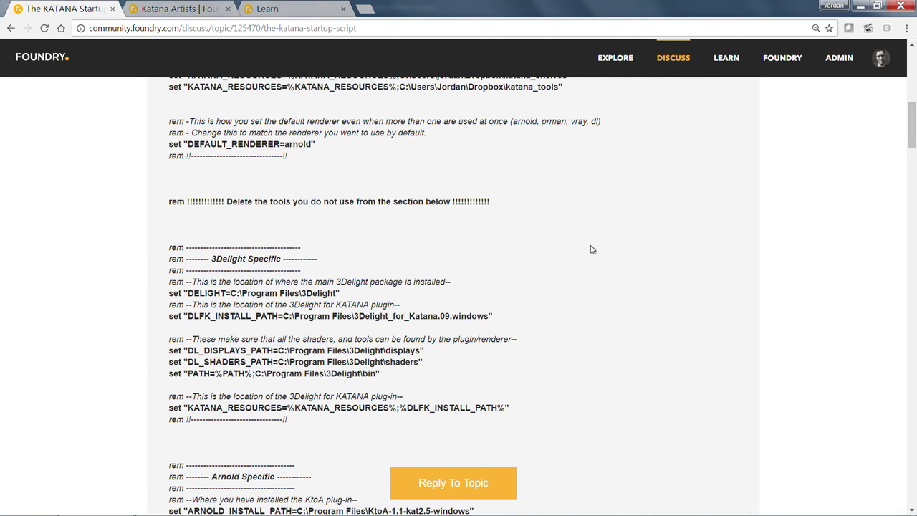
scroll(591, 250, down, 2)
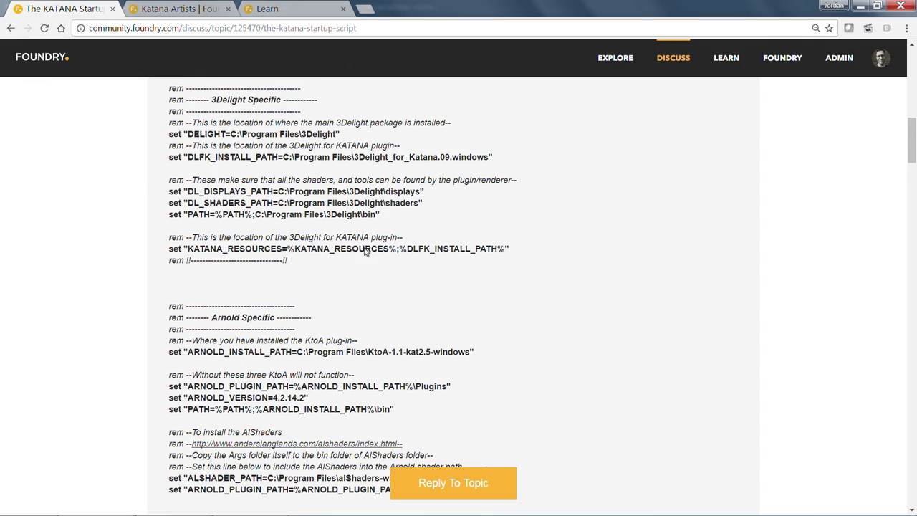
scroll(364, 250, down, 3)
scroll(365, 250, down, 8)
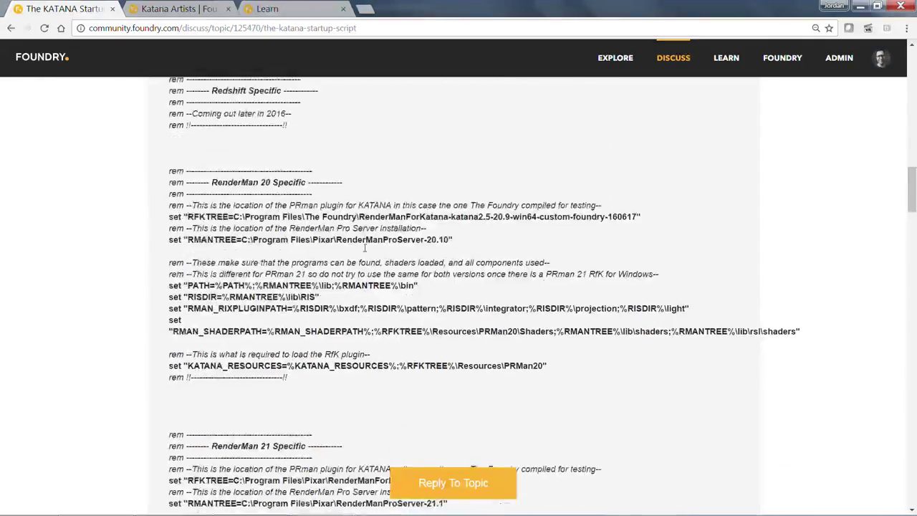
scroll(367, 249, down, 4)
scroll(367, 250, up, 4)
scroll(364, 252, up, 6)
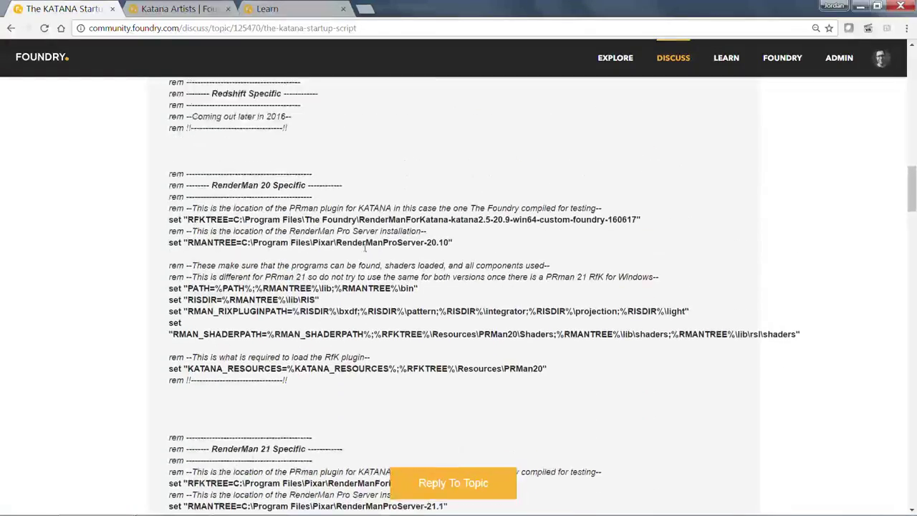
scroll(364, 251, up, 3)
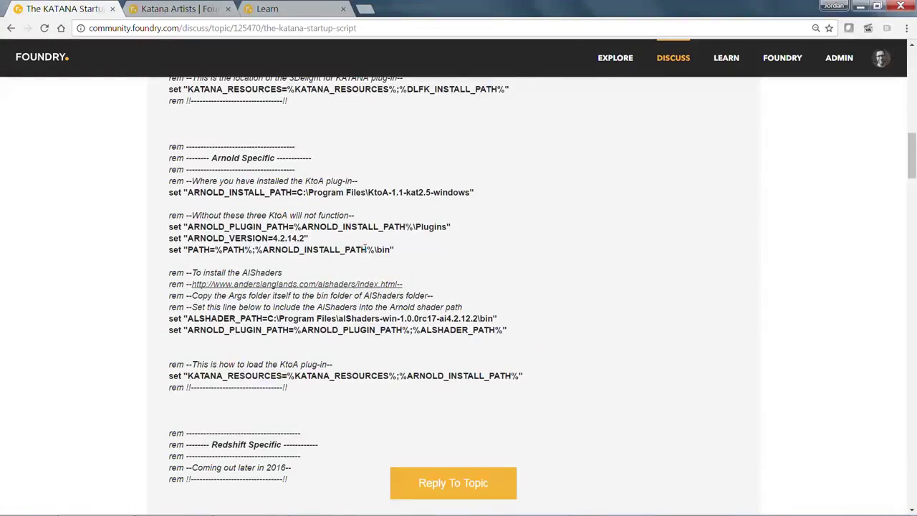
- Finish the RenderMan and V-Ray sections, then show Katana's Node Graph panel-type list
scroll(365, 251, down, 4)
scroll(365, 252, down, 6)
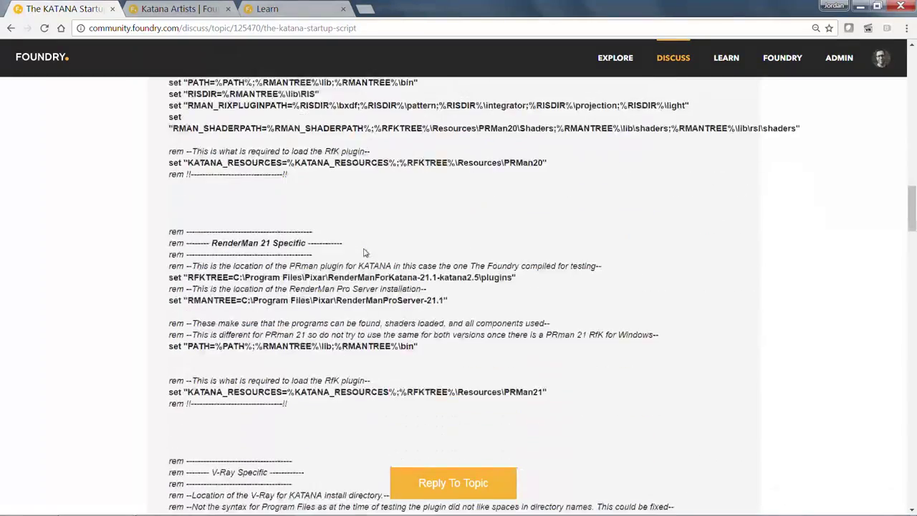
scroll(364, 252, down, 4)
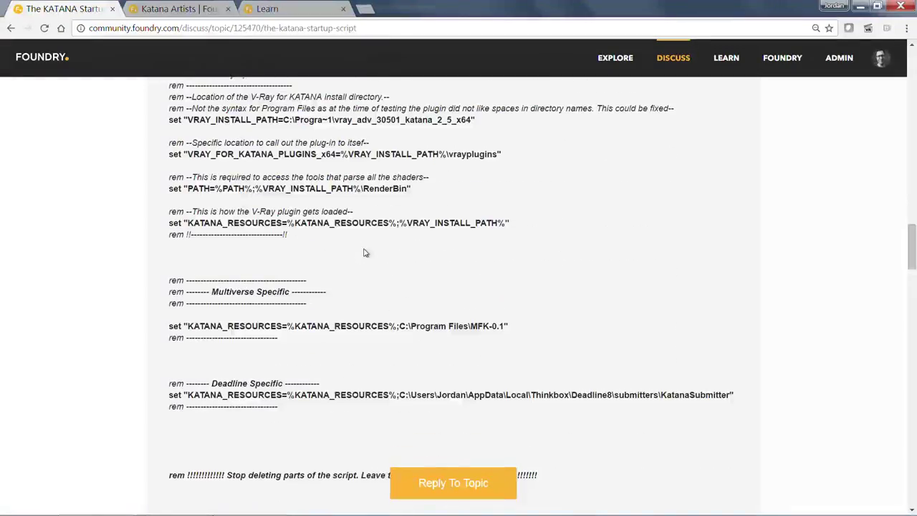
scroll(365, 252, down, 1)
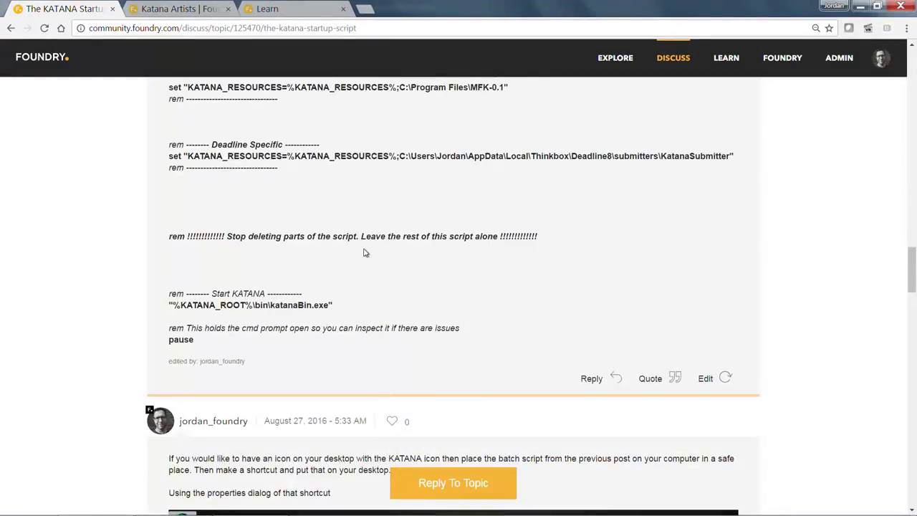
scroll(365, 250, up, 2)
scroll(365, 248, up, 14)
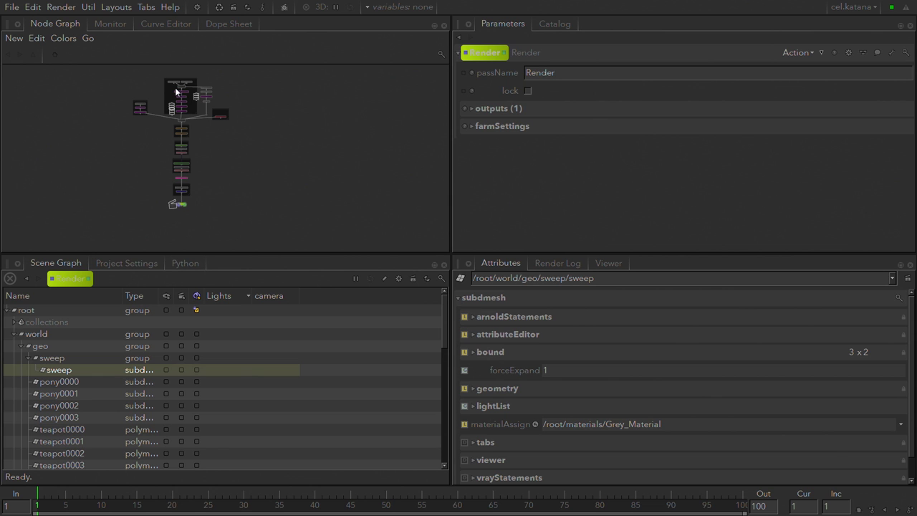
click(17, 23)
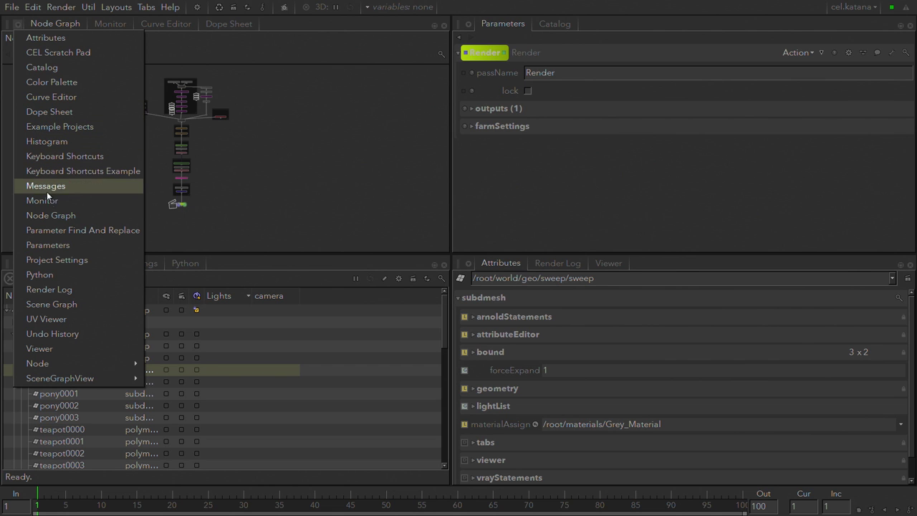
- Dismiss the Node Graph pane's panel-type menu without adding any panel
mouse_move(98, 381)
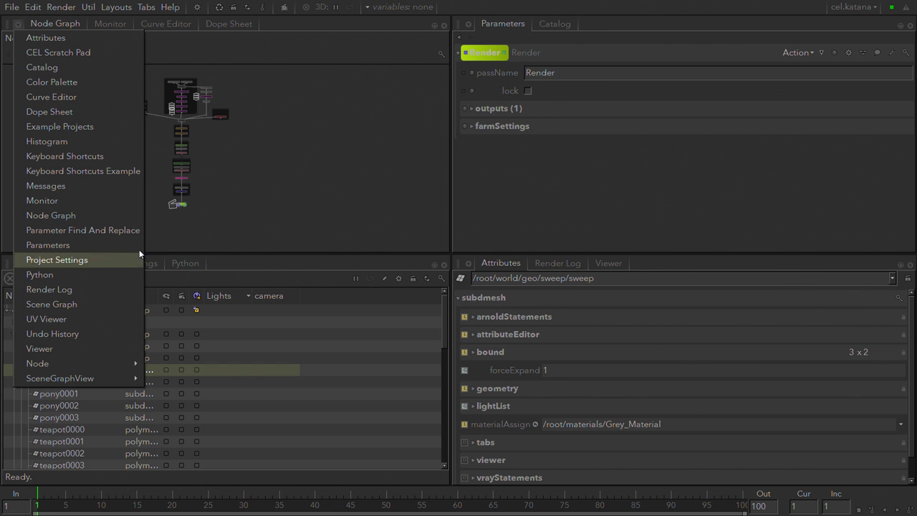
click(240, 197)
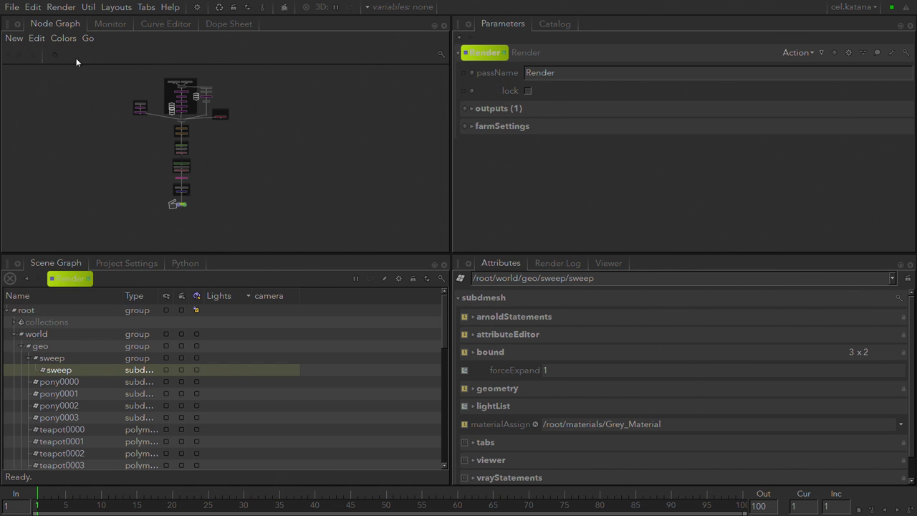
- Dock the Node Graph as a tall left column beside the Monitor and frame all nodes
drag(57, 23, 235, 273)
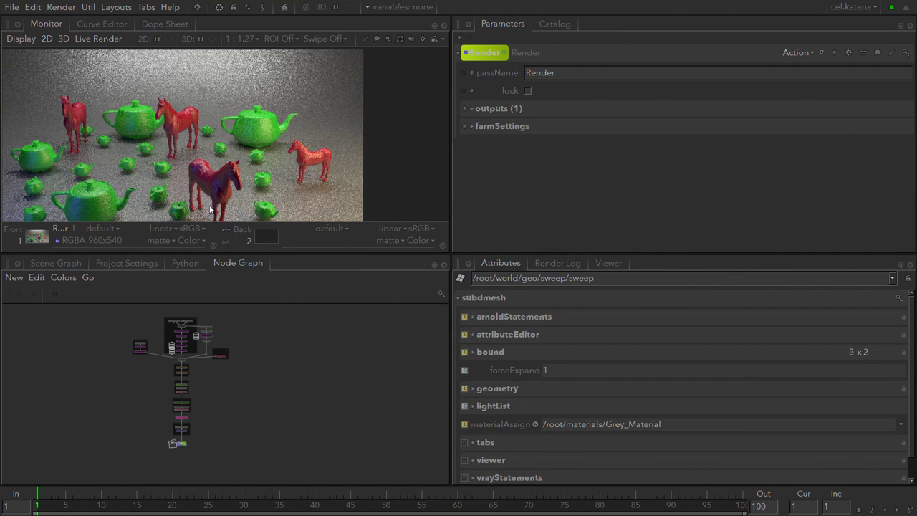
middle_drag(200, 193, 239, 175)
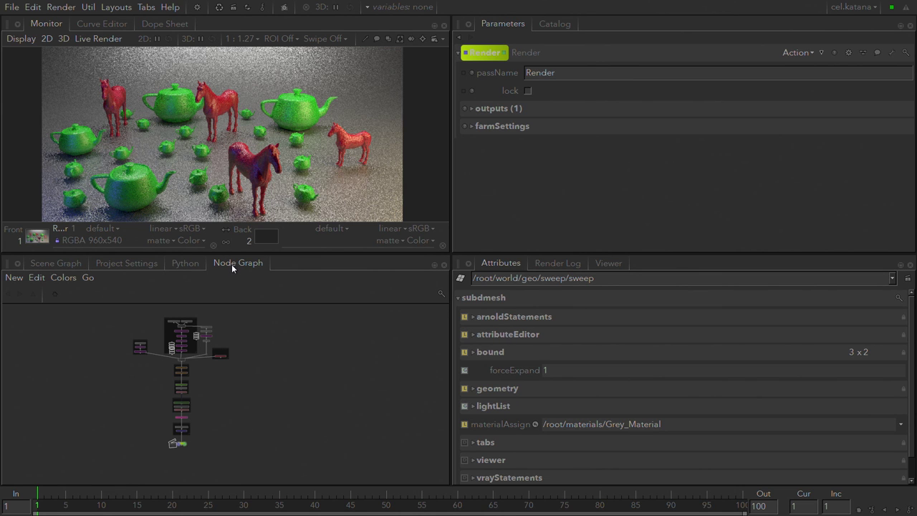
drag(232, 263, 3, 220)
key(f)
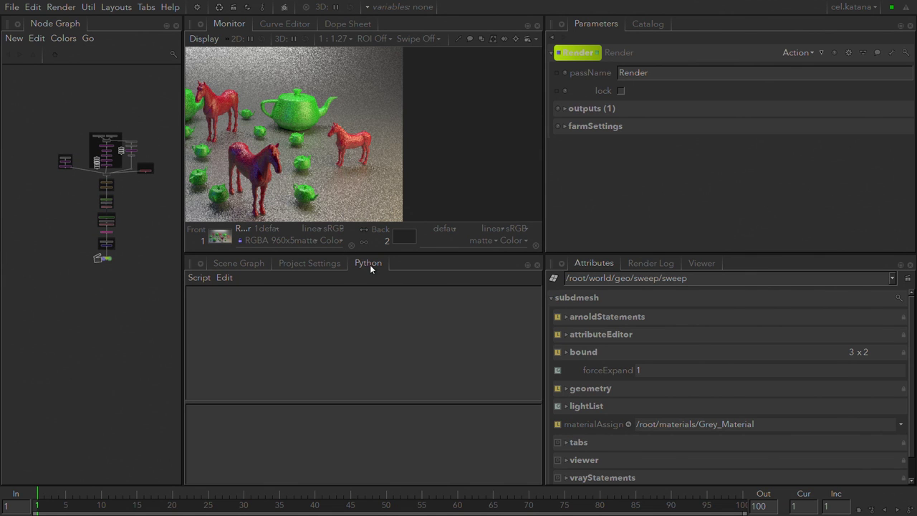
- Dock Python along the bottom, the 3D Viewer beside the Monitor, and Parameters at the right
drag(369, 263, 93, 464)
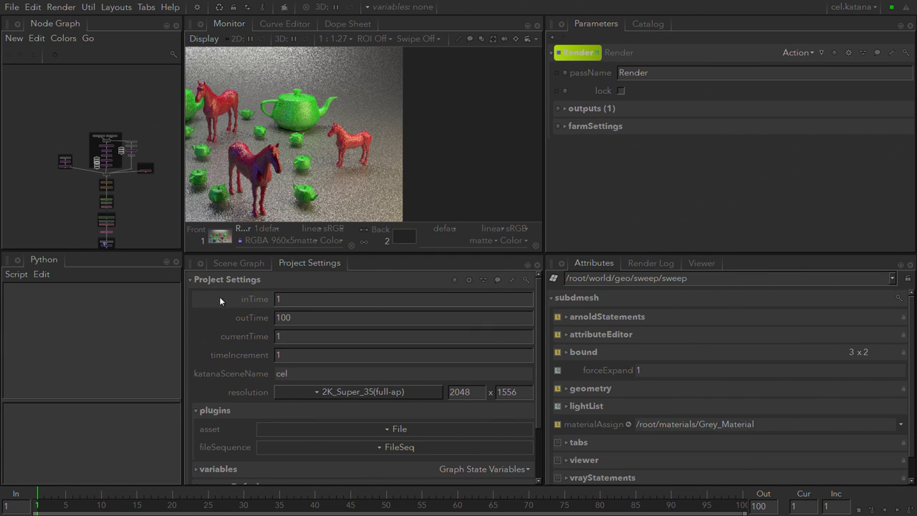
click(44, 259)
drag(154, 470, 152, 479)
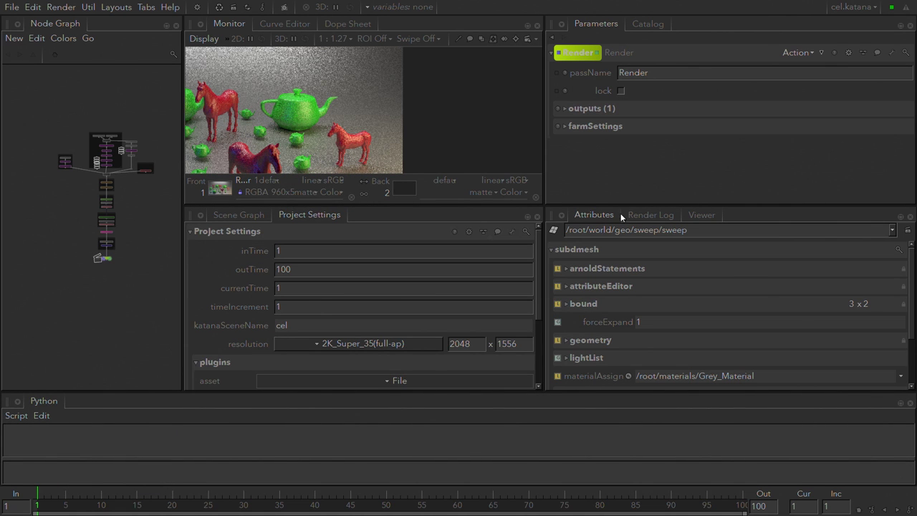
drag(702, 214, 525, 124)
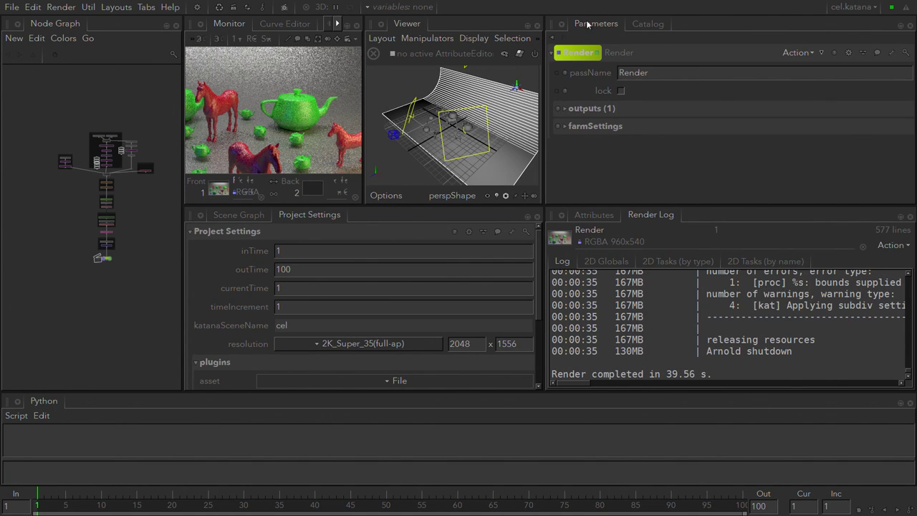
drag(607, 25, 915, 64)
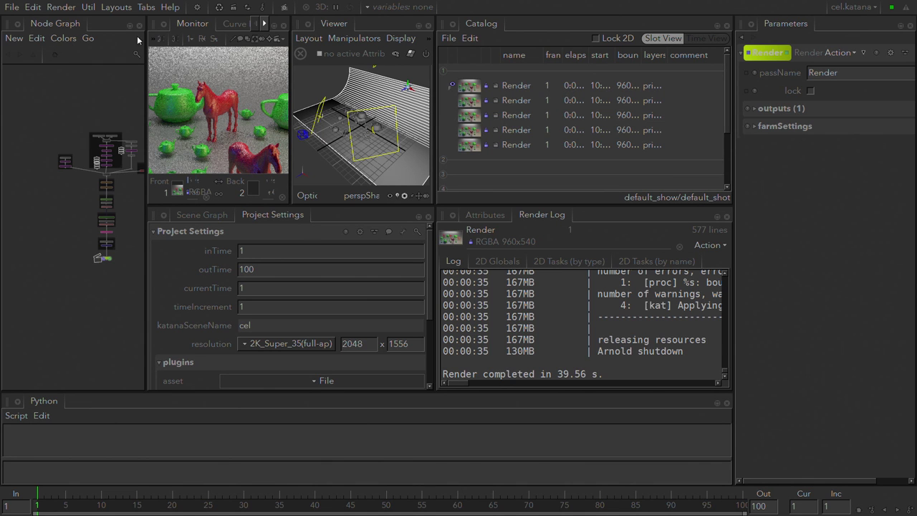
- Cancel Save Current Layout, then apply the saved laptop_nuke layout
click(121, 9)
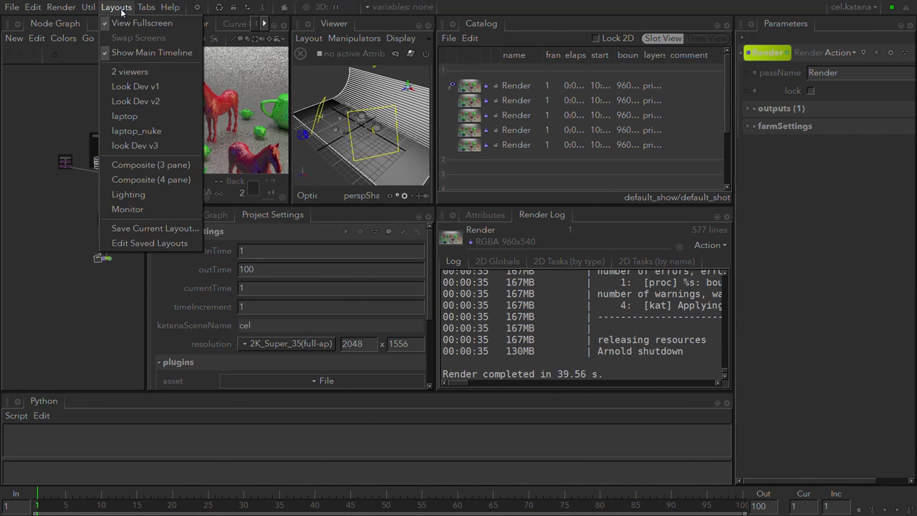
click(166, 232)
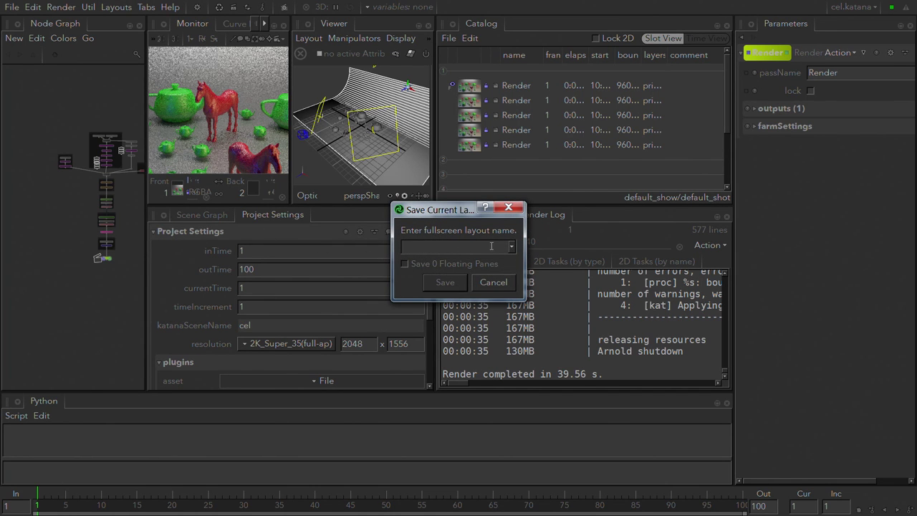
click(489, 284)
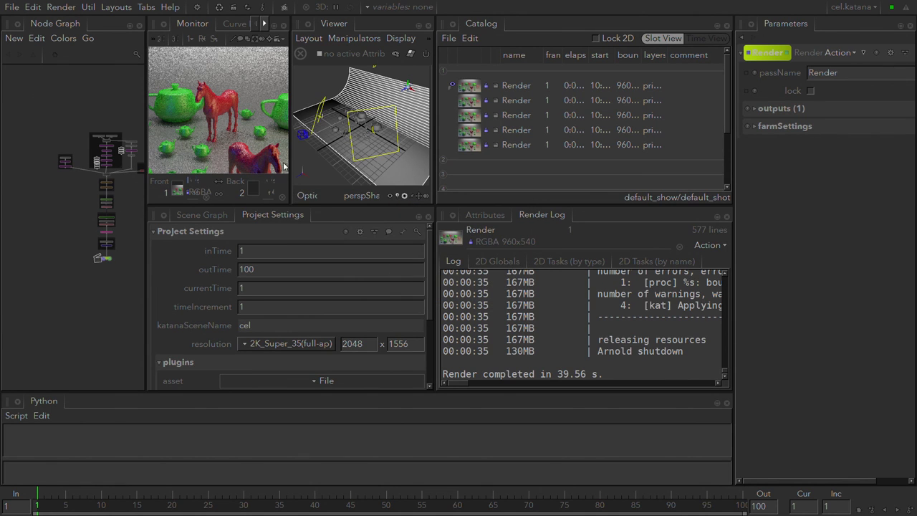
click(109, 8)
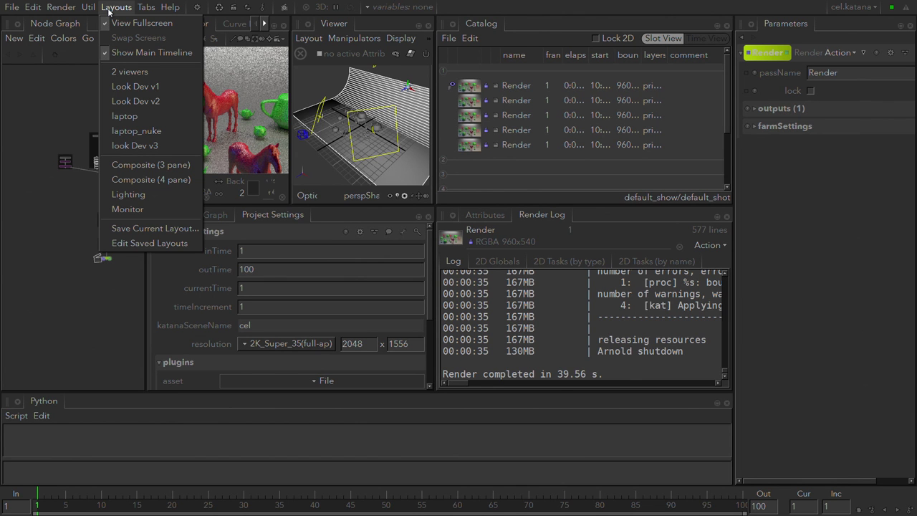
click(147, 135)
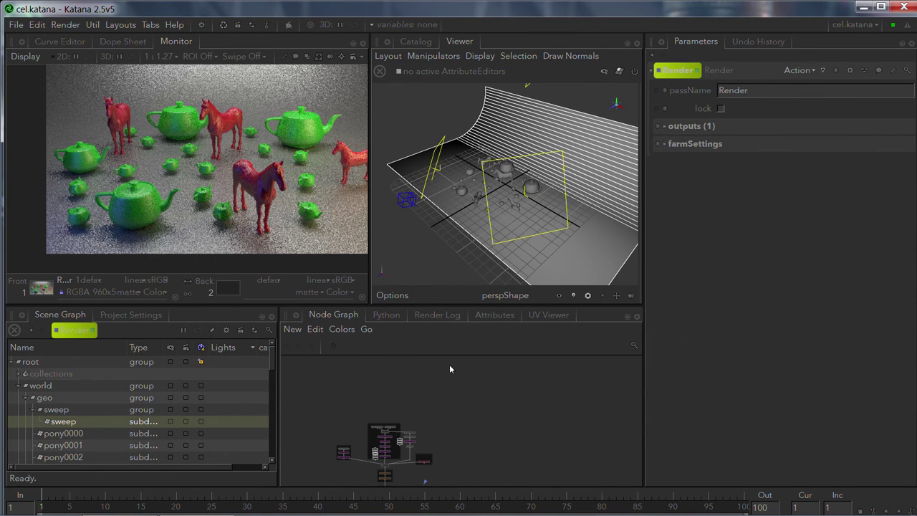
- Frame every node of the network in the Node Graph view with F
key(f)
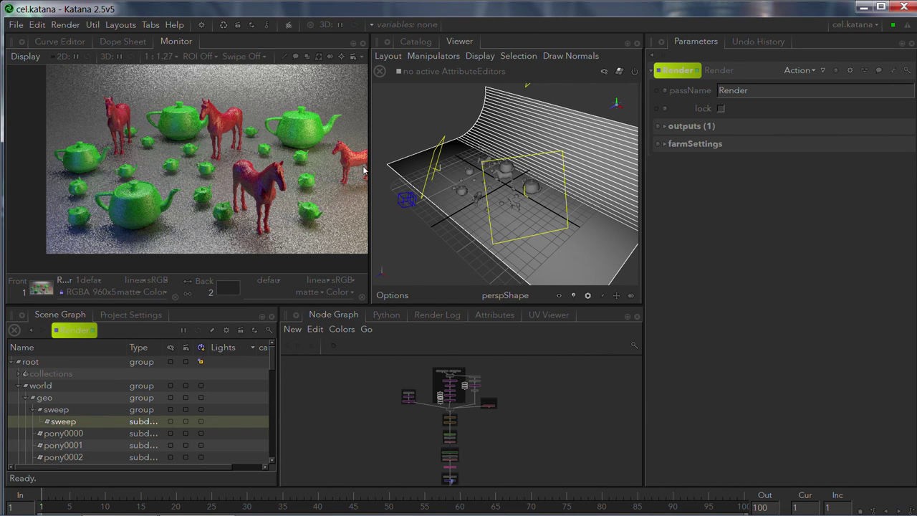
- Make the window fullscreen, pan the monitor image, and switch the top-left pane to the Curve Editor
click(121, 24)
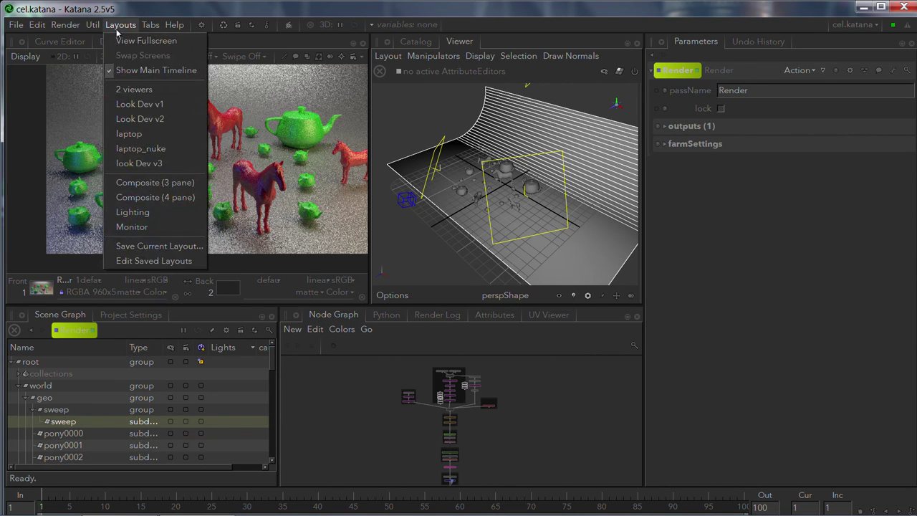
click(124, 38)
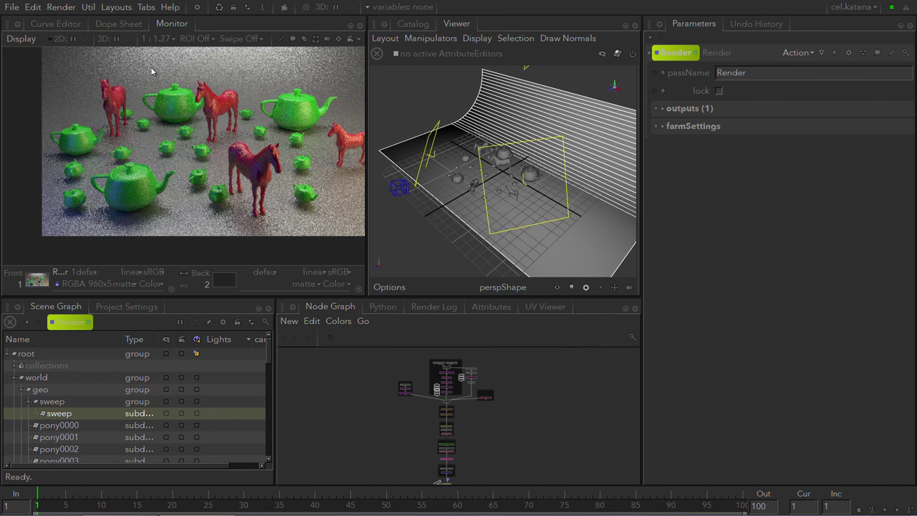
middle_drag(164, 89, 126, 109)
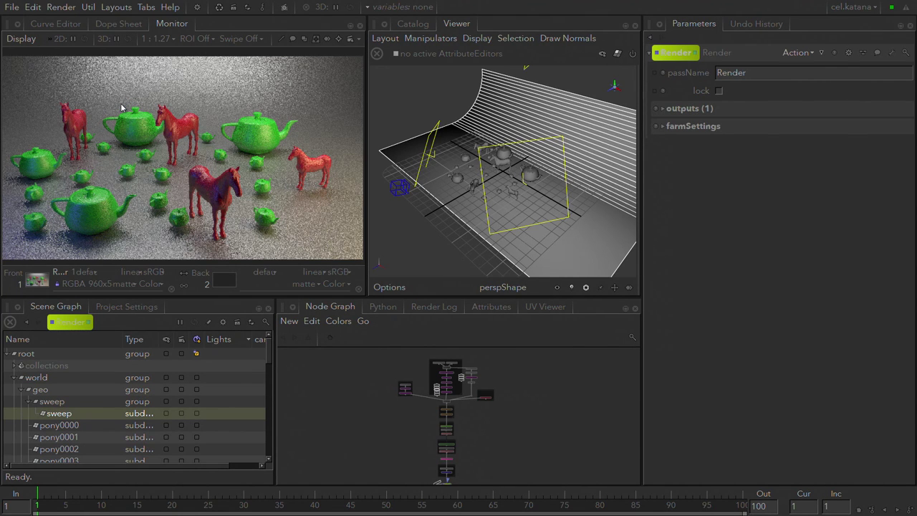
click(108, 27)
click(69, 28)
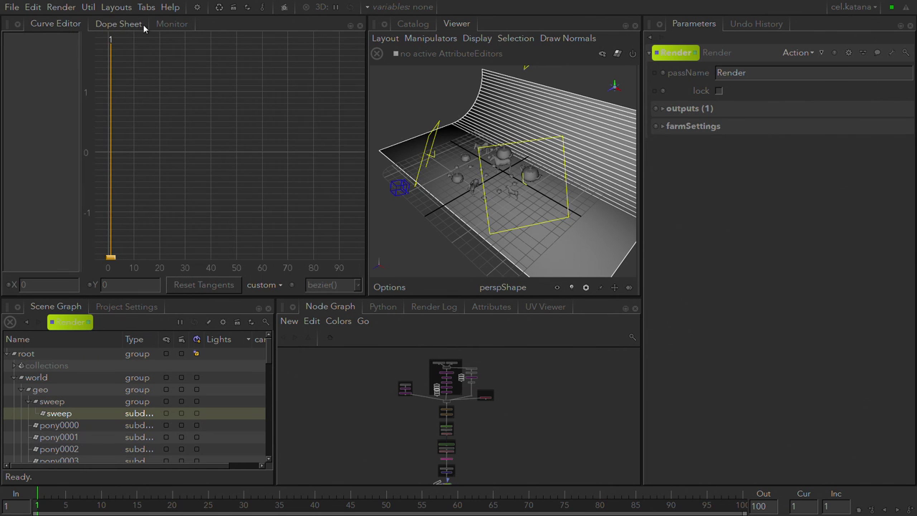
- Display the teapots-and-ponies render, orbit the Viewer front-on, and open the render Catalog
click(168, 26)
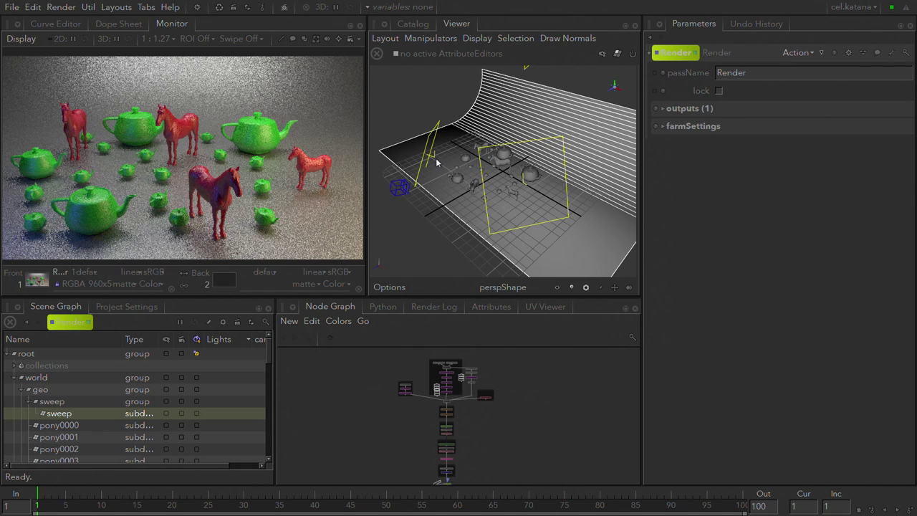
alt+drag(436, 167, 471, 123)
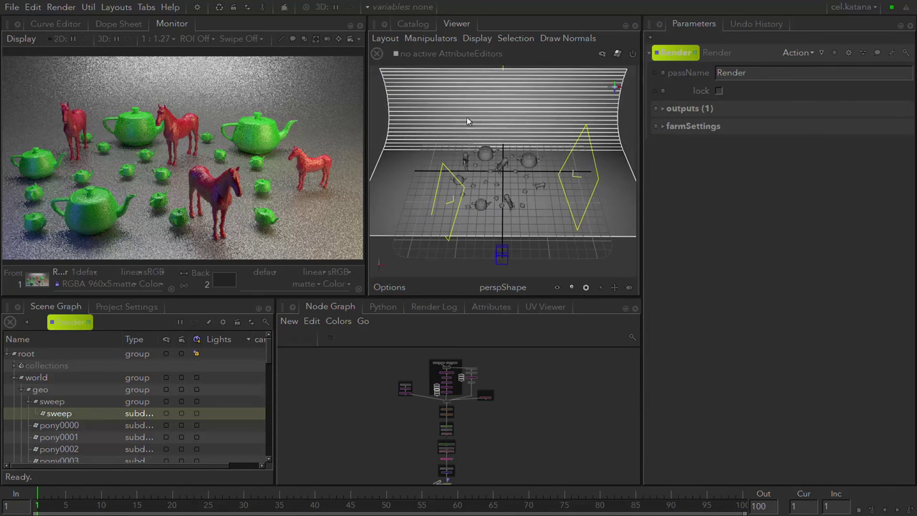
click(414, 26)
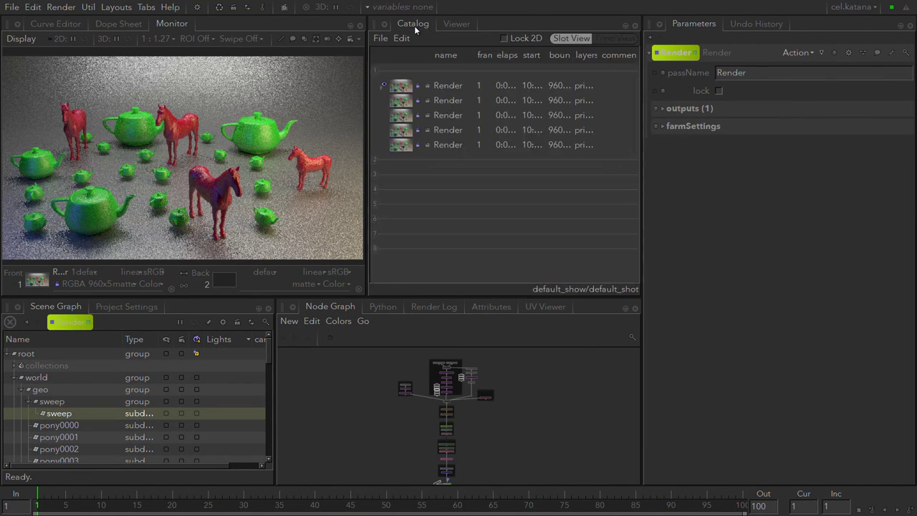
- Step through the five catalog renders in the Monitor, ending back on the first
click(401, 103)
click(401, 117)
click(401, 130)
click(401, 146)
click(399, 134)
click(401, 119)
click(401, 87)
- Return to the 3D Viewer, then select and frame all nodes in the Node Graph
click(456, 25)
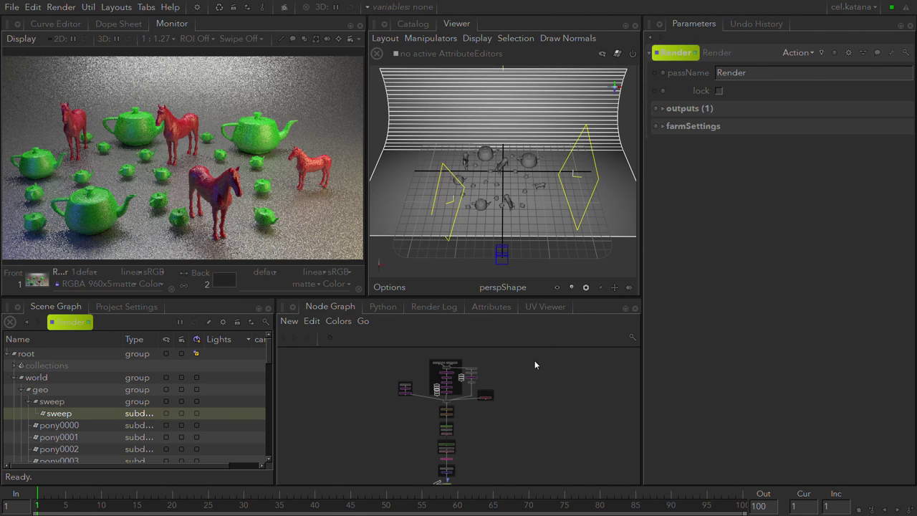
key(ctrl+a)
key(f)
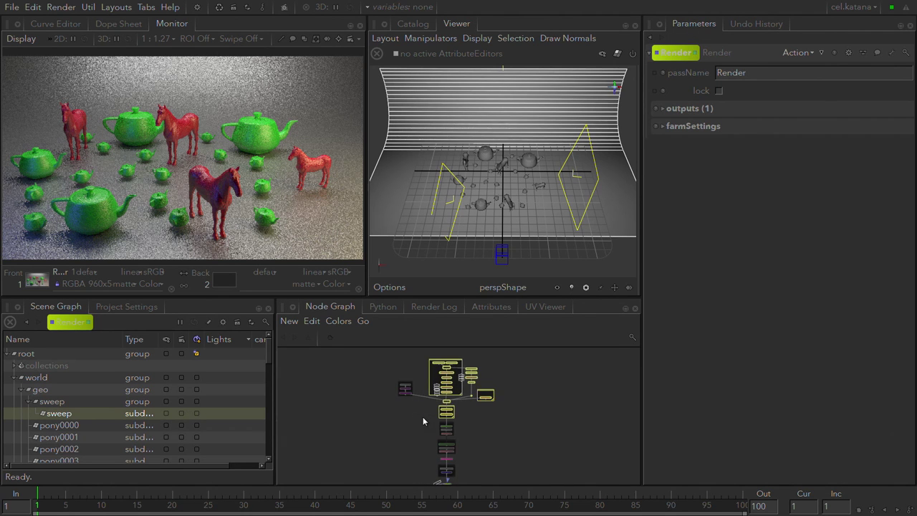
- Zoom the Node Graph, clear the selection, and edit the Make_Objects_Subd node's parameters
scroll(451, 373, up, 2)
scroll(451, 374, up, 3)
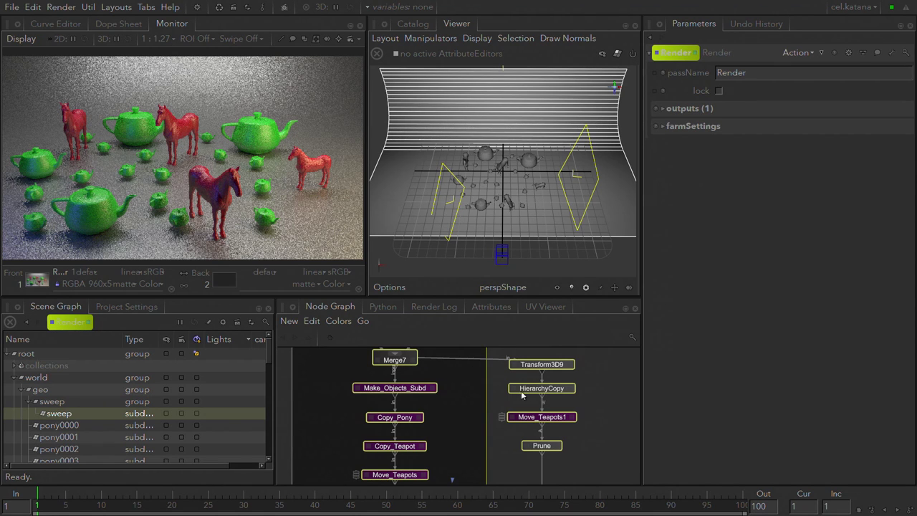
click(590, 385)
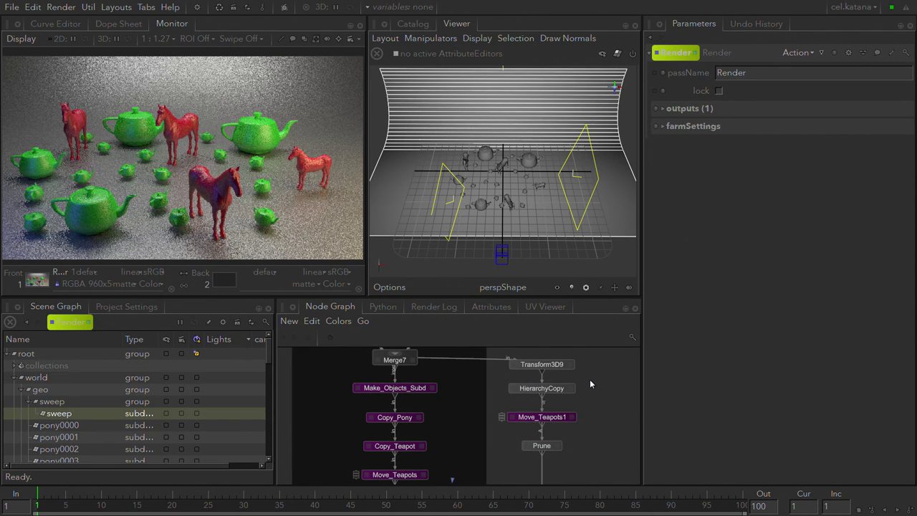
click(416, 391)
key(e)
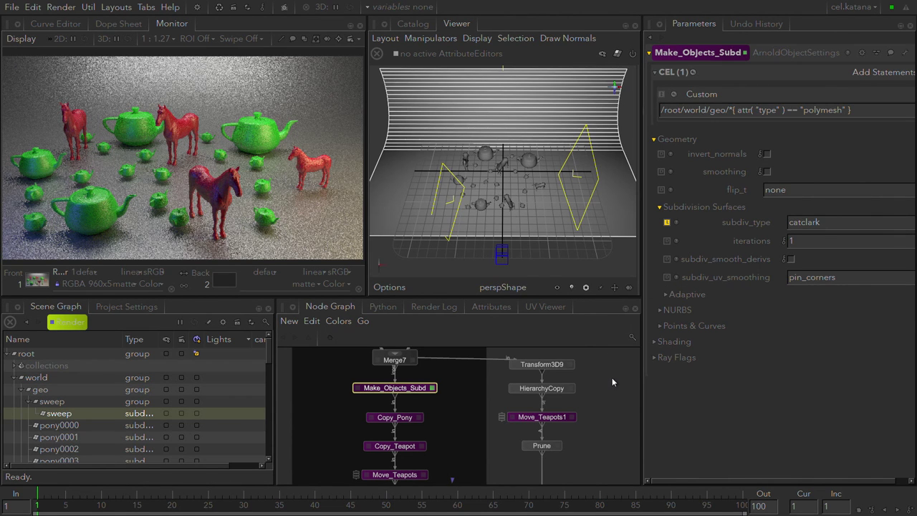
click(752, 27)
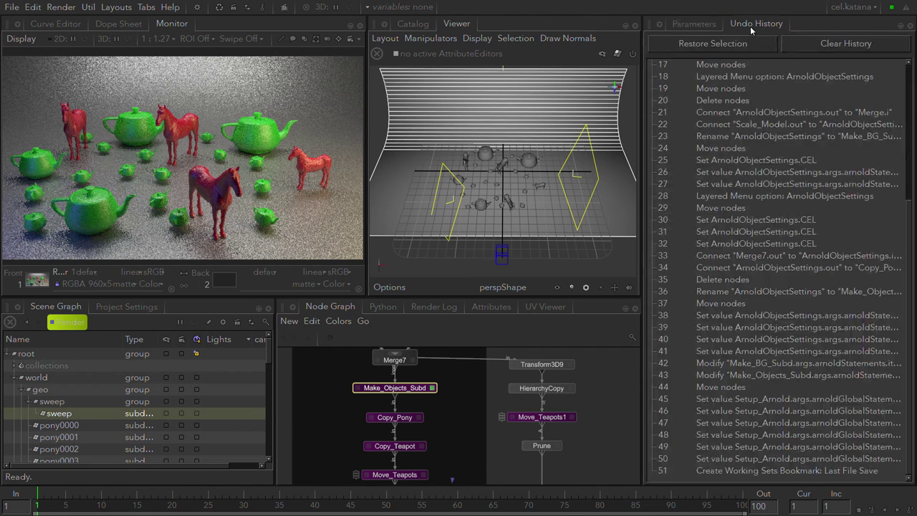
scroll(755, 90, up, 5)
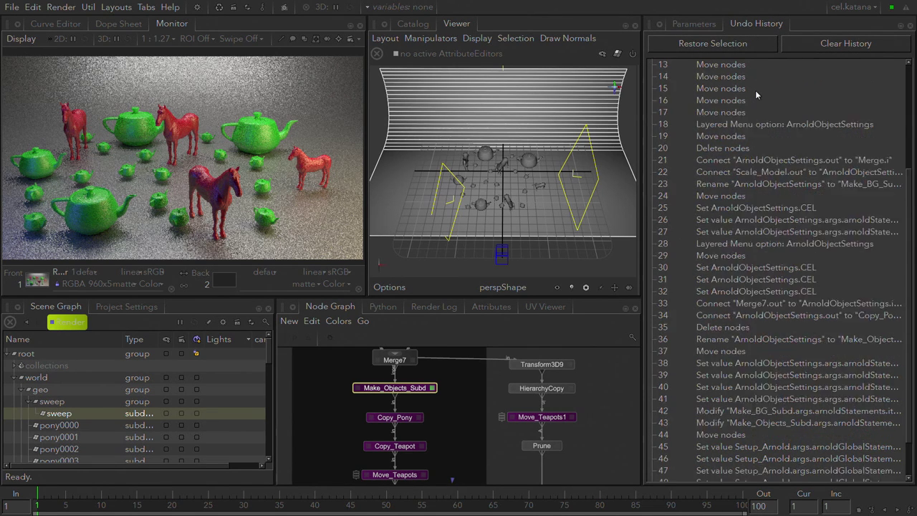
scroll(755, 93, down, 5)
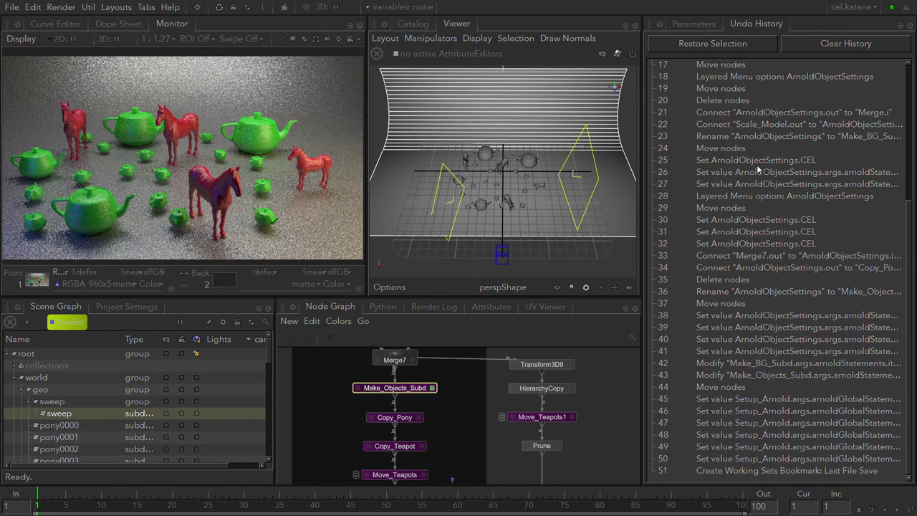
click(757, 164)
scroll(757, 164, up, 5)
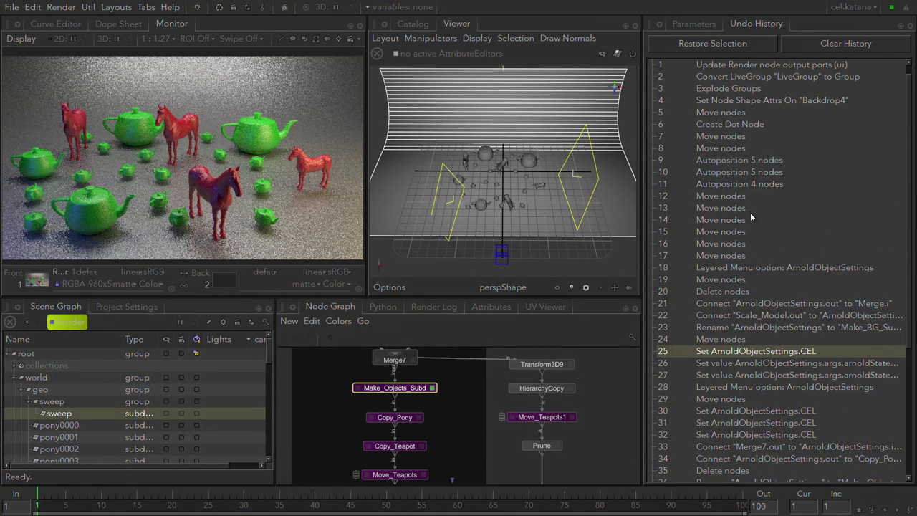
click(687, 24)
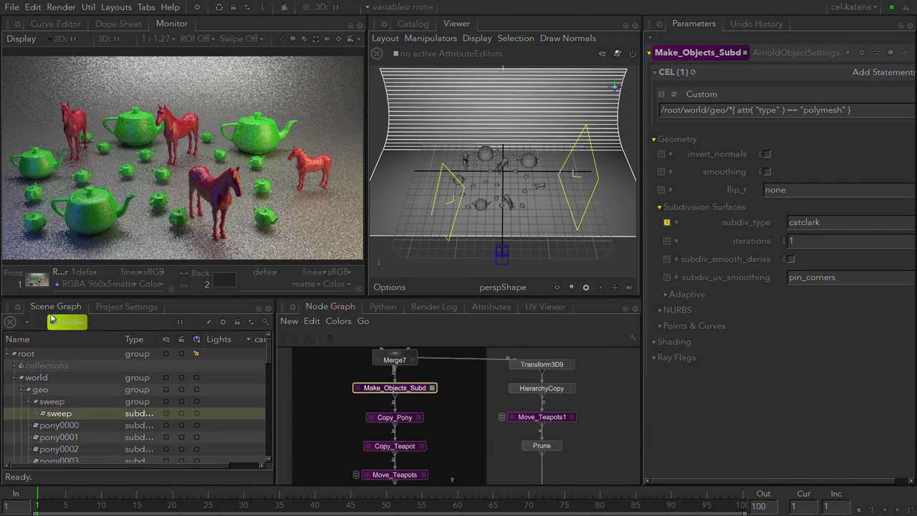
scroll(48, 368, down, 12)
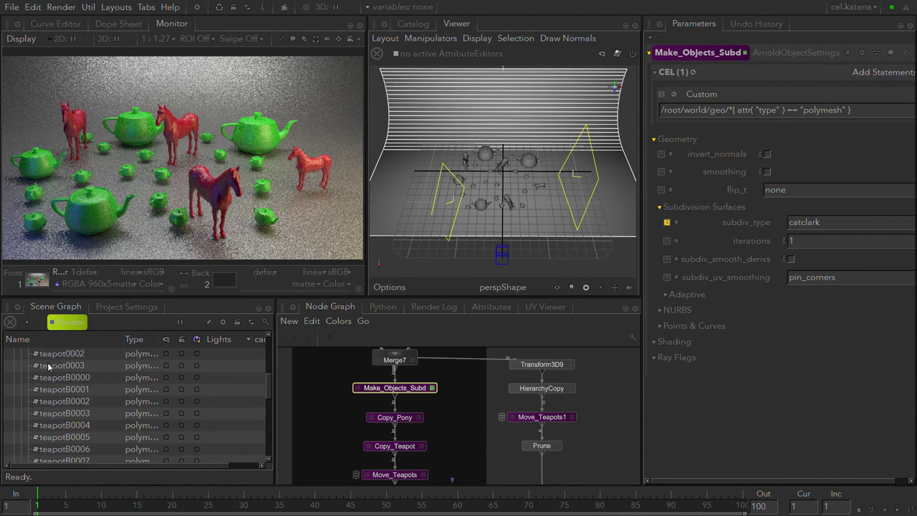
scroll(48, 367, down, 3)
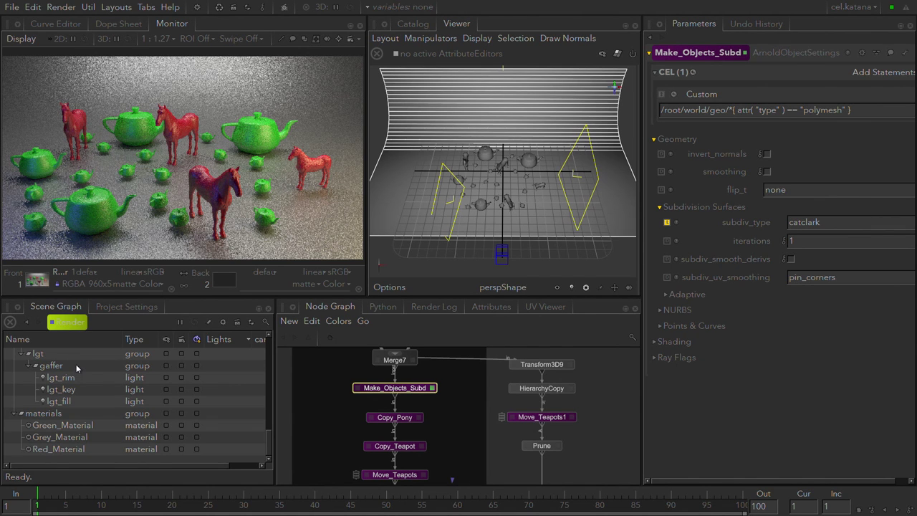
- Select pony0003, teapotB0000, teapotB0003 and teapotB0007 in the Scene Graph to locate them
scroll(75, 361, up, 10)
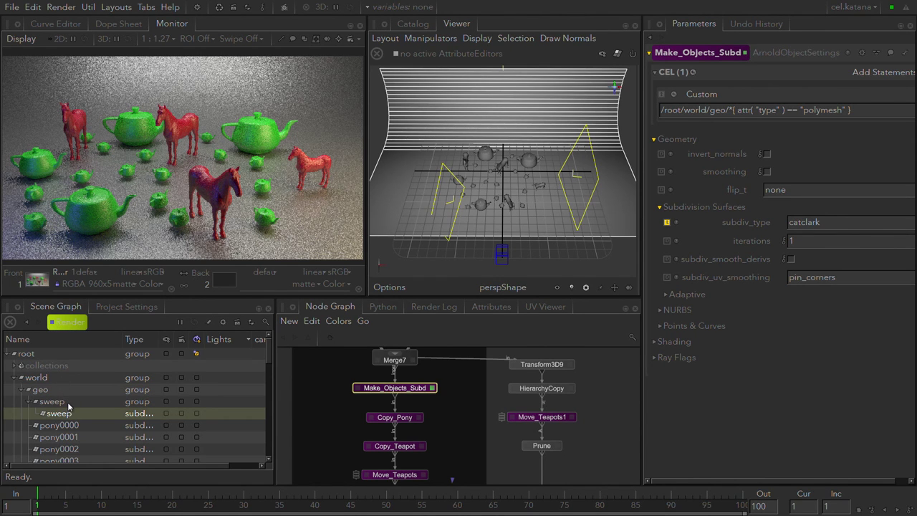
scroll(72, 419, down, 2)
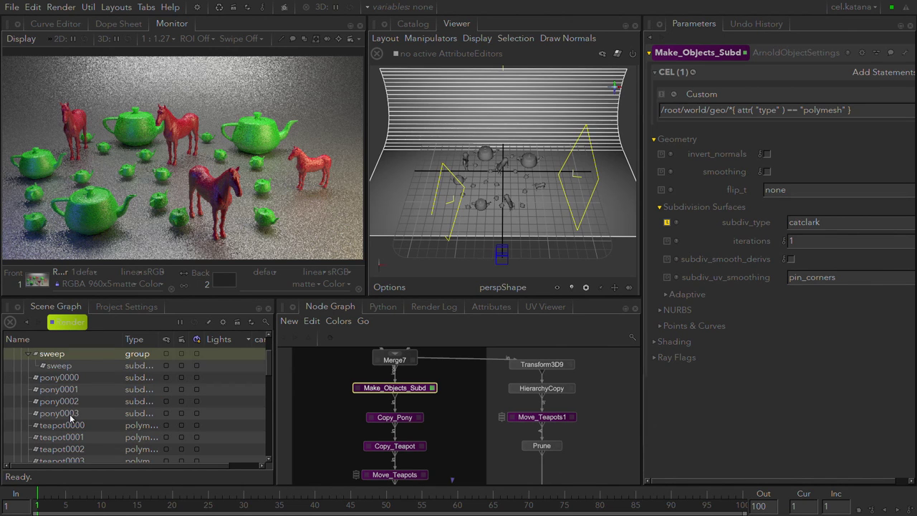
click(70, 415)
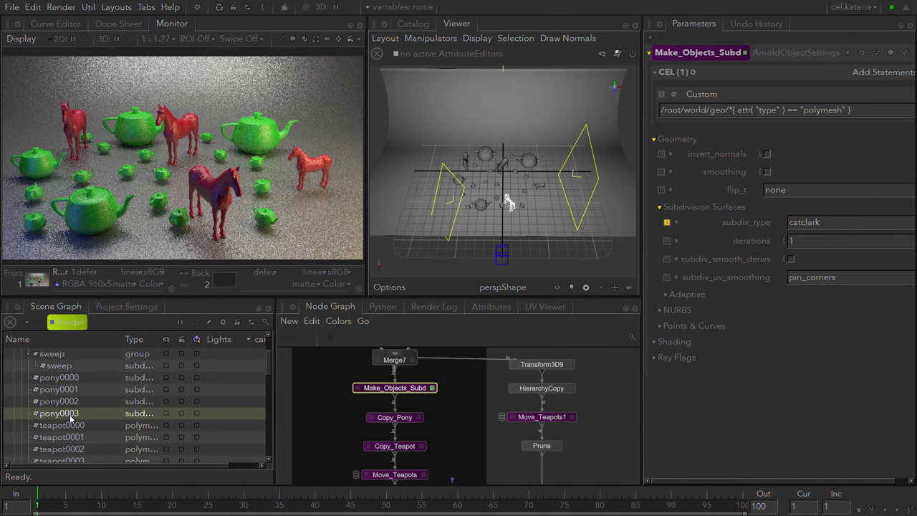
scroll(70, 417, down, 2)
click(71, 426)
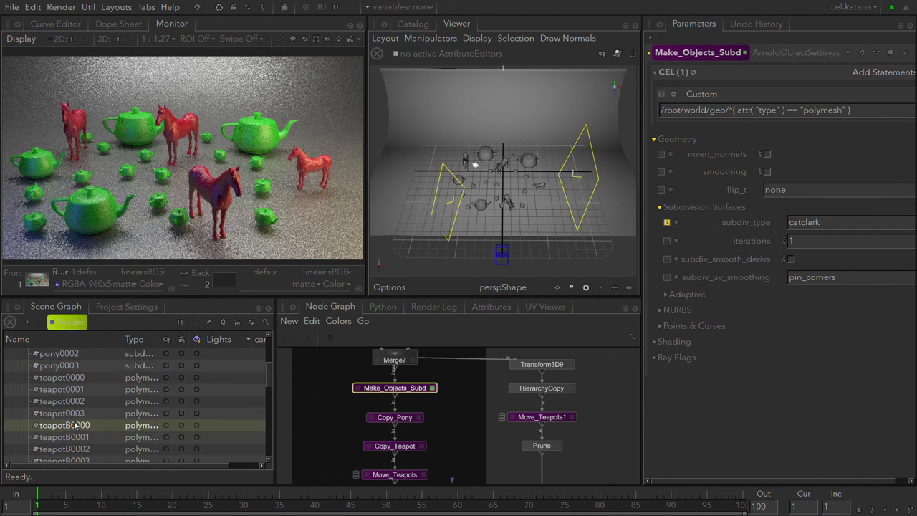
scroll(70, 425, down, 2)
click(70, 413)
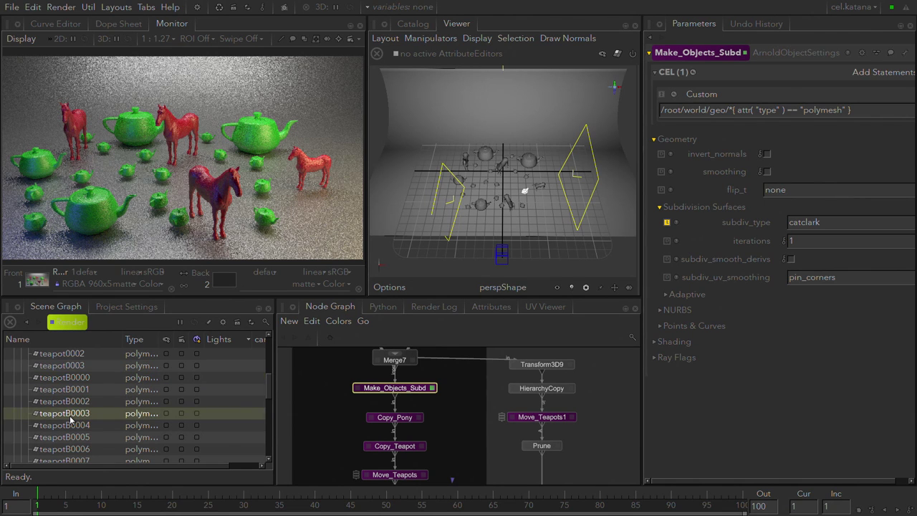
scroll(70, 417, down, 2)
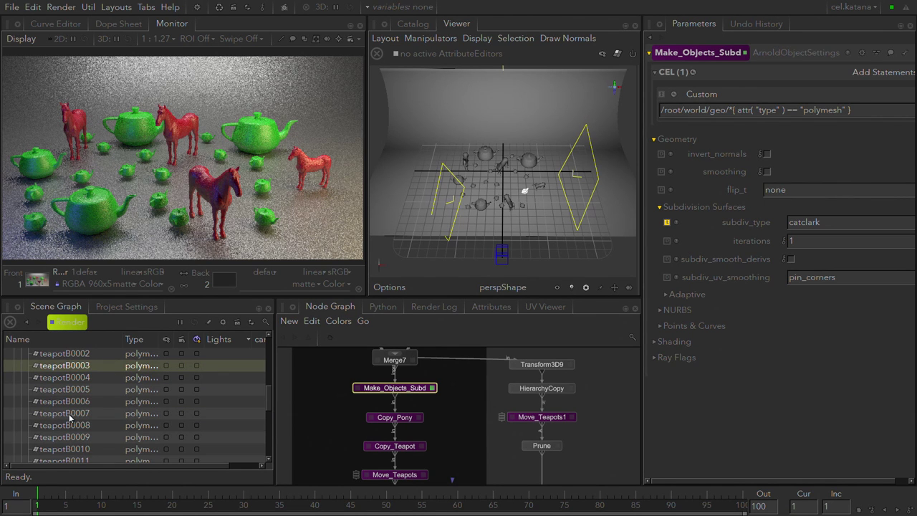
click(64, 414)
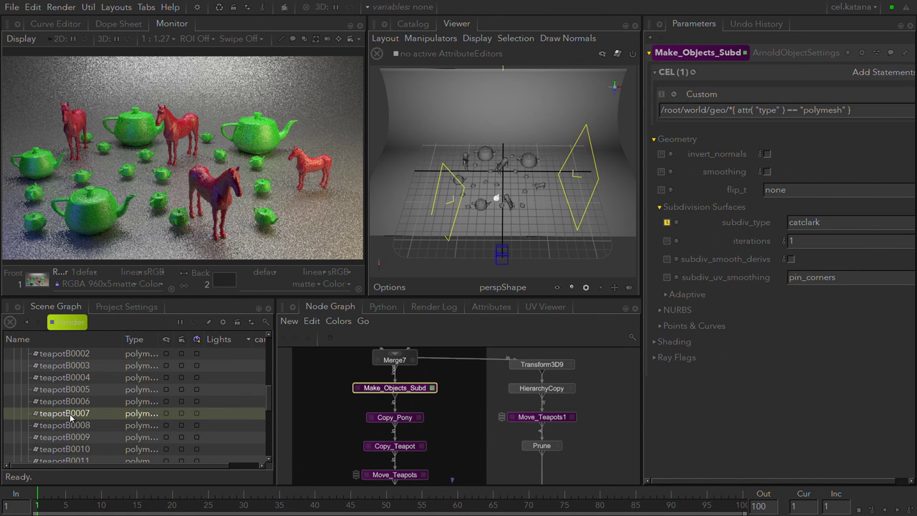
- Scroll through the geo group's sweep, pony and teapotB locations in the Scene Graph
scroll(69, 412, up, 8)
scroll(70, 412, up, 2)
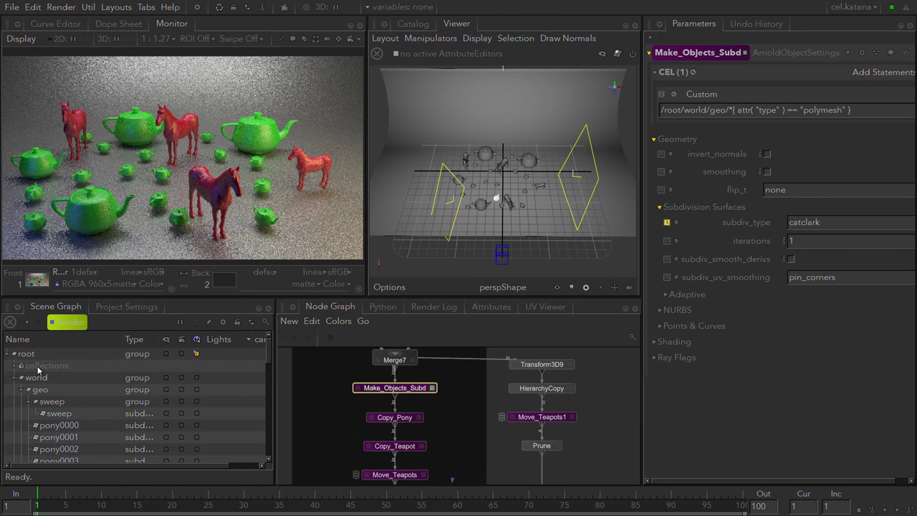
scroll(50, 402, down, 10)
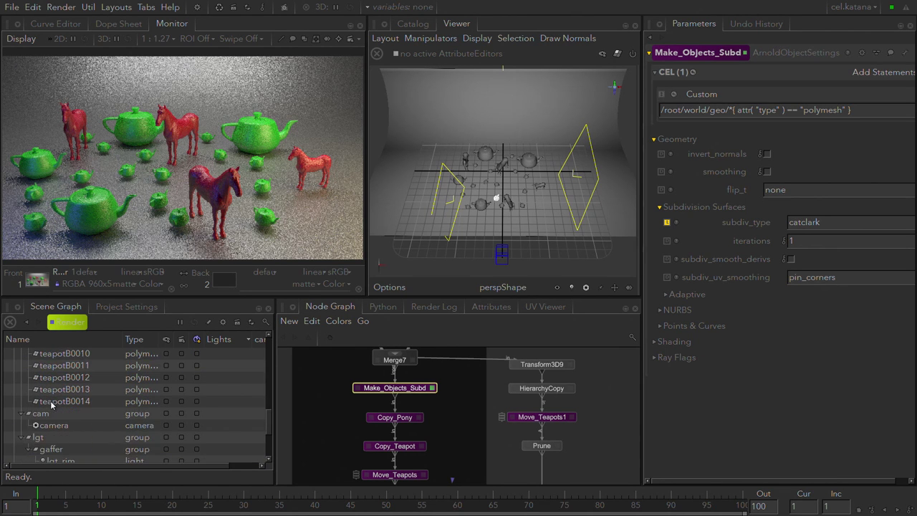
scroll(50, 401, up, 2)
scroll(50, 400, up, 4)
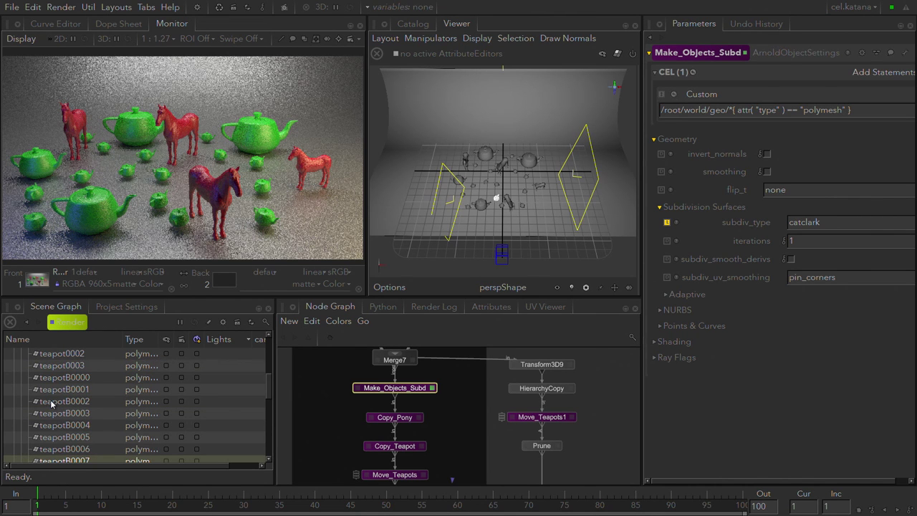
scroll(50, 399, up, 5)
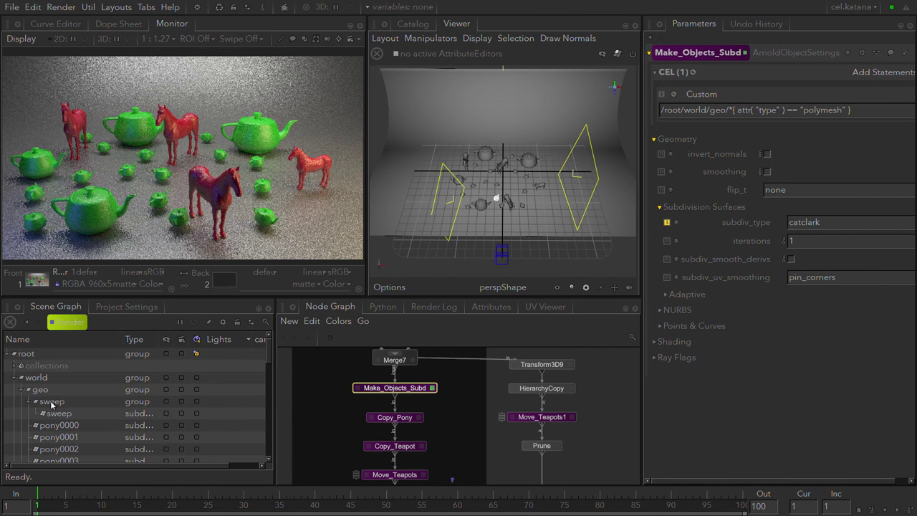
scroll(52, 406, down, 10)
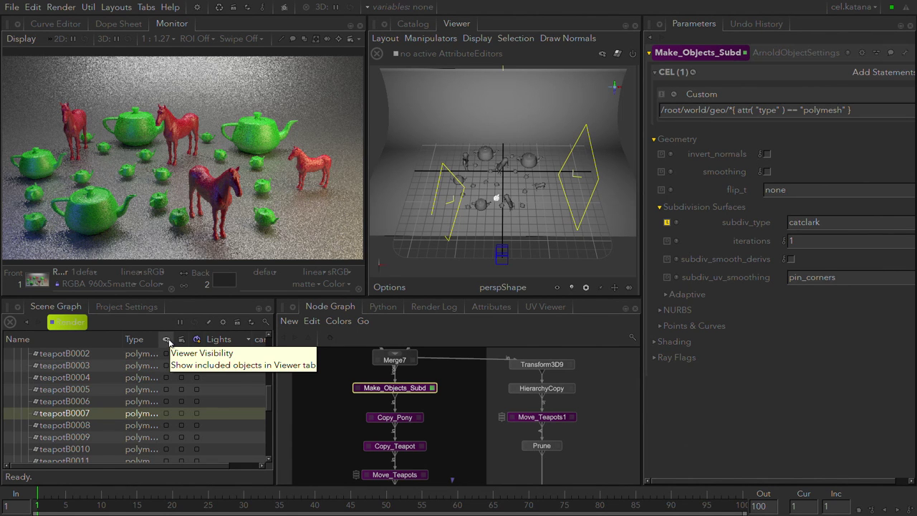
- Hide all objects in the Viewer, then show only teapotB0007, teapotB0009, teapotB0011 and teapotB0002
click(166, 340)
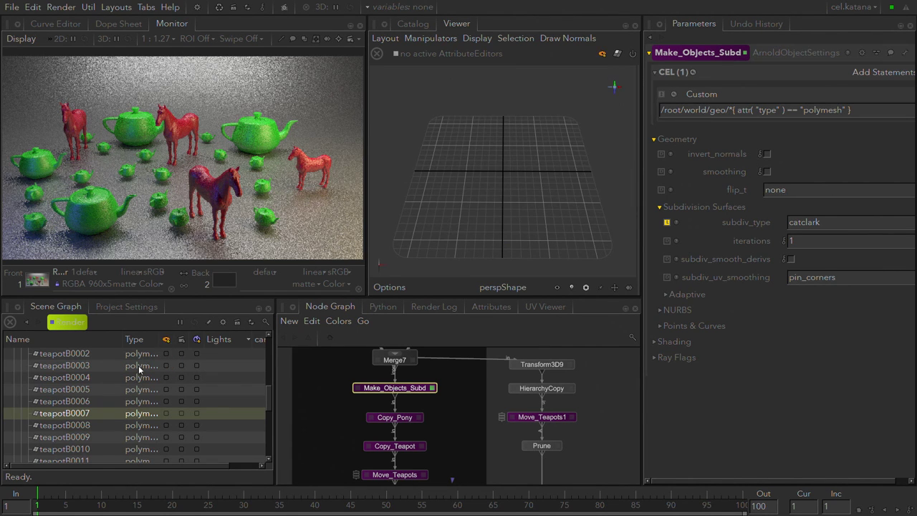
click(166, 413)
click(166, 437)
click(165, 460)
click(167, 354)
- Make the sweep backdrop and the rest of the scene's objects visible again in the Viewer
scroll(166, 363, up, 2)
scroll(166, 364, up, 5)
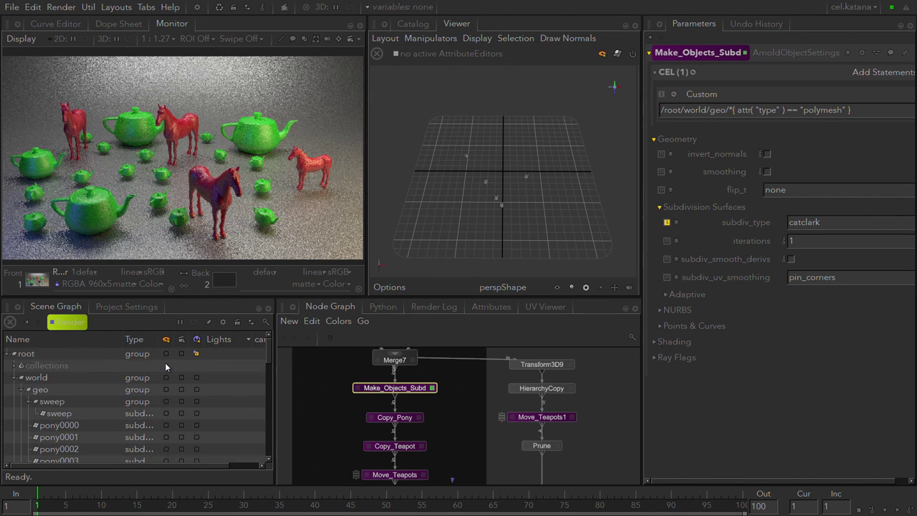
click(166, 414)
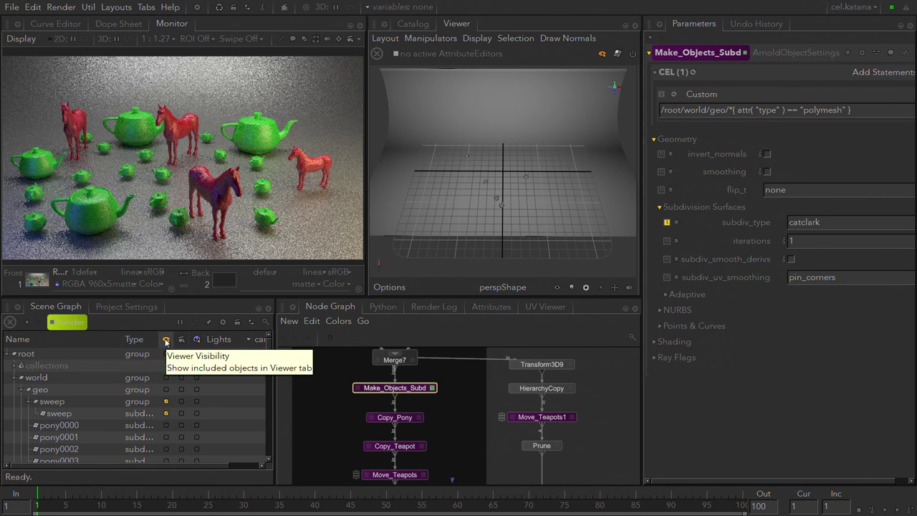
click(165, 342)
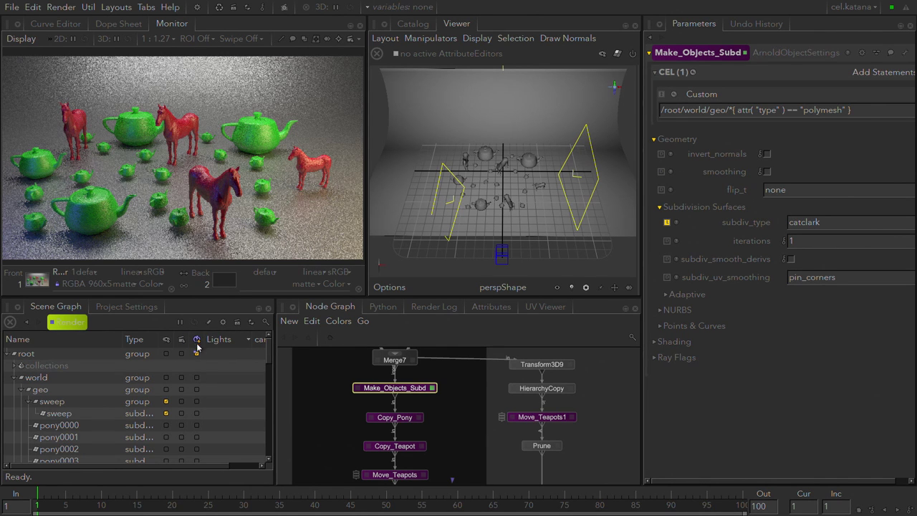
scroll(198, 378, down, 1)
scroll(197, 377, down, 5)
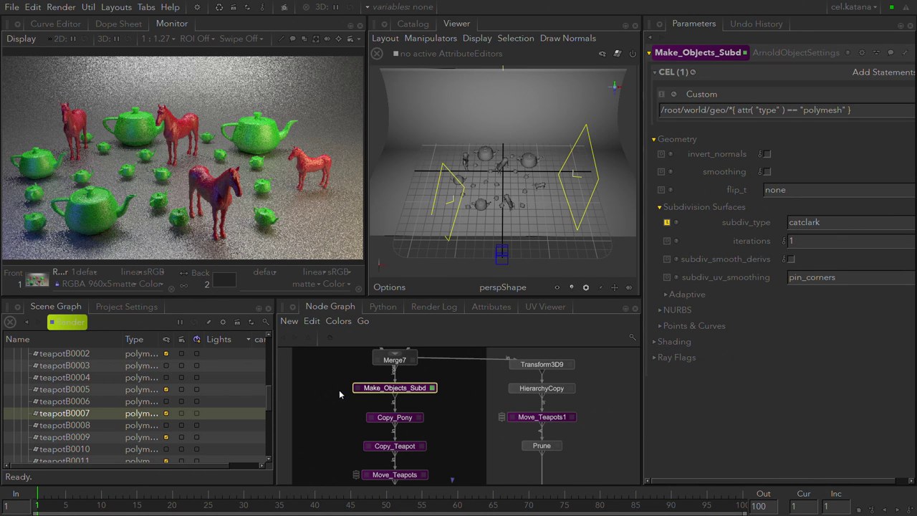
- Edit and view the Make_a_Teapot node, then select root through teapot in the Scene Graph
middle_drag(339, 390, 376, 484)
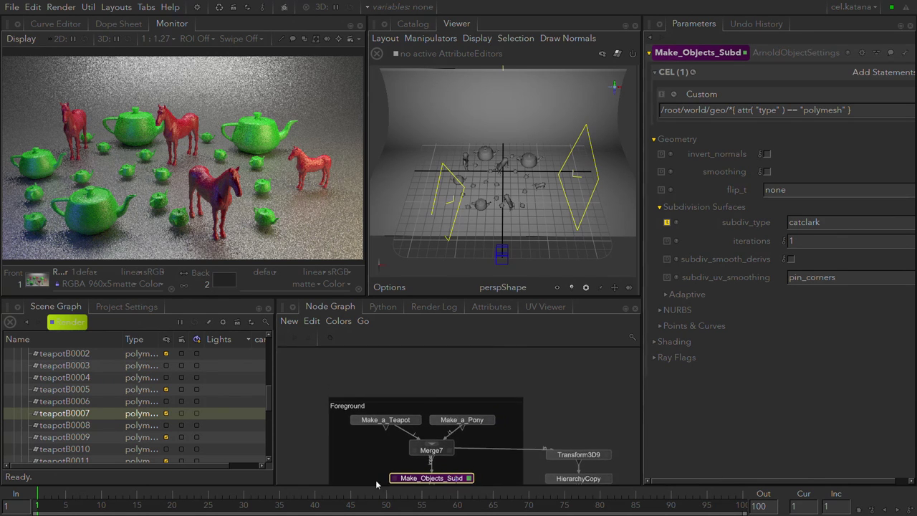
scroll(385, 423, up, 6)
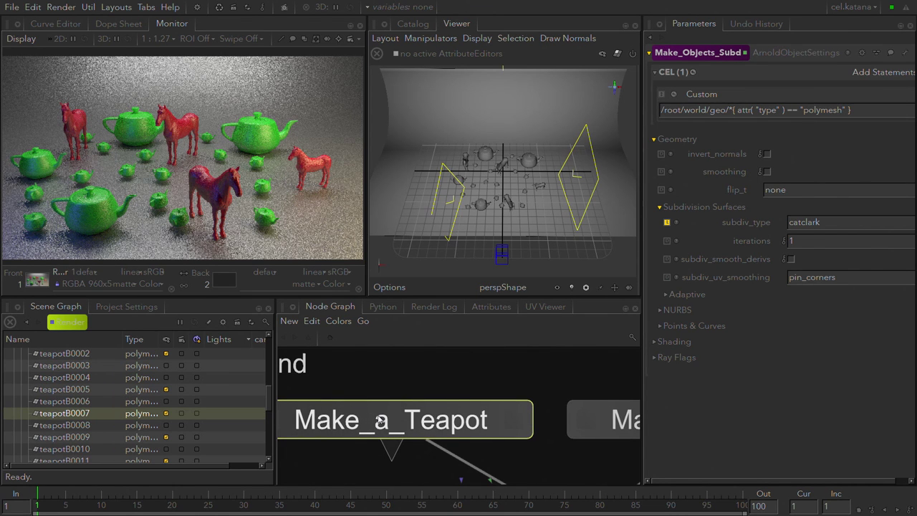
key(e)
key(v)
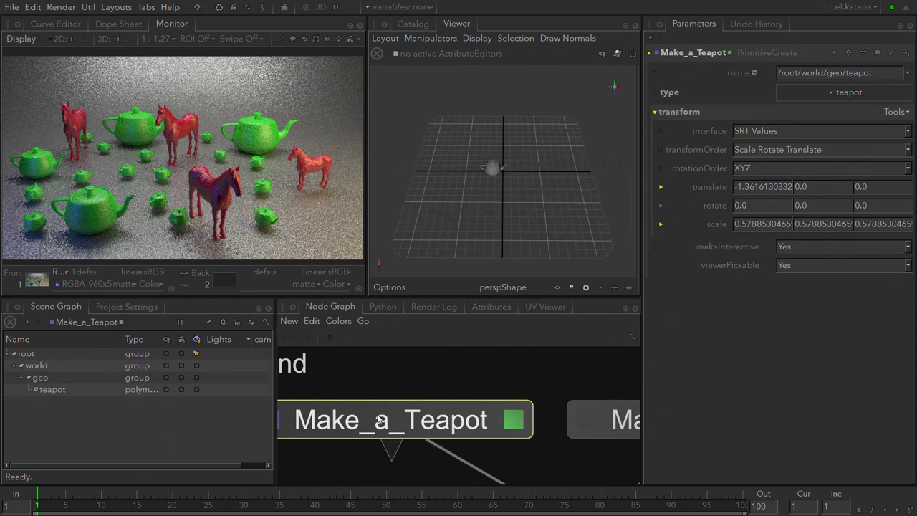
middle_drag(352, 421, 394, 404)
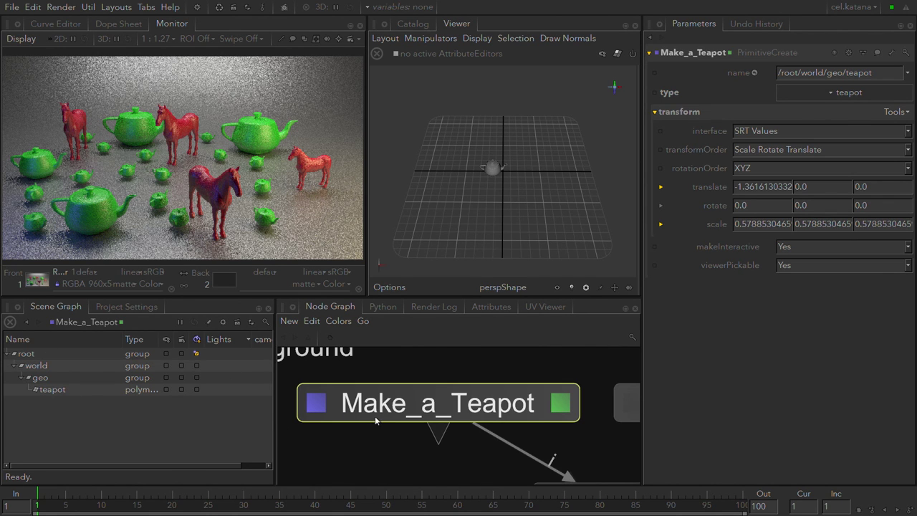
drag(48, 355, 64, 392)
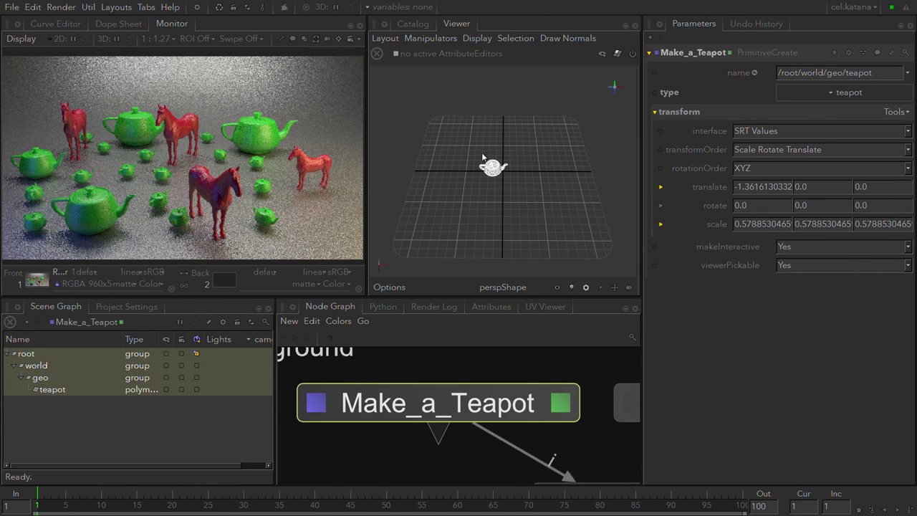
click(500, 308)
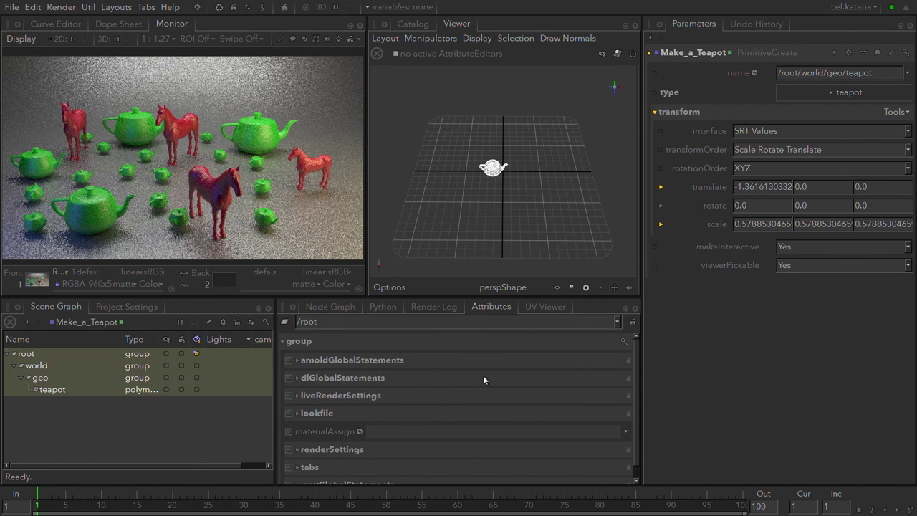
scroll(483, 380, down, 1)
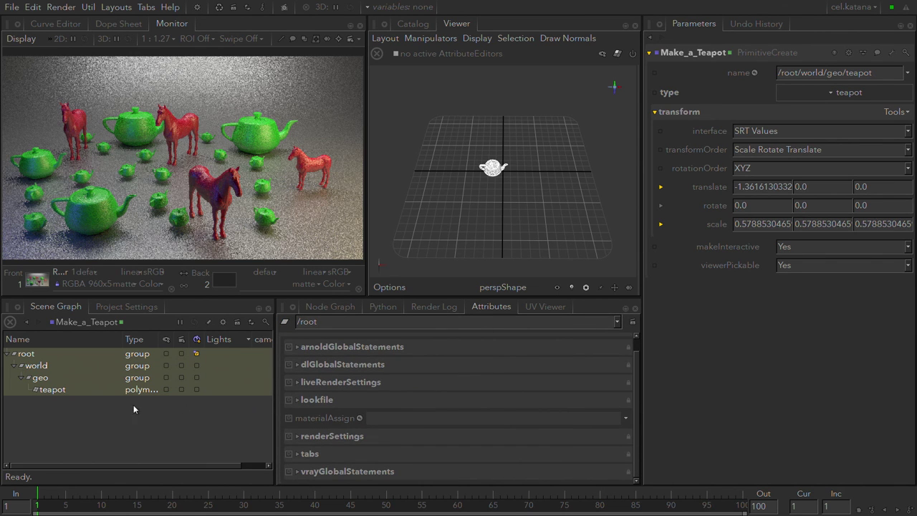
click(70, 390)
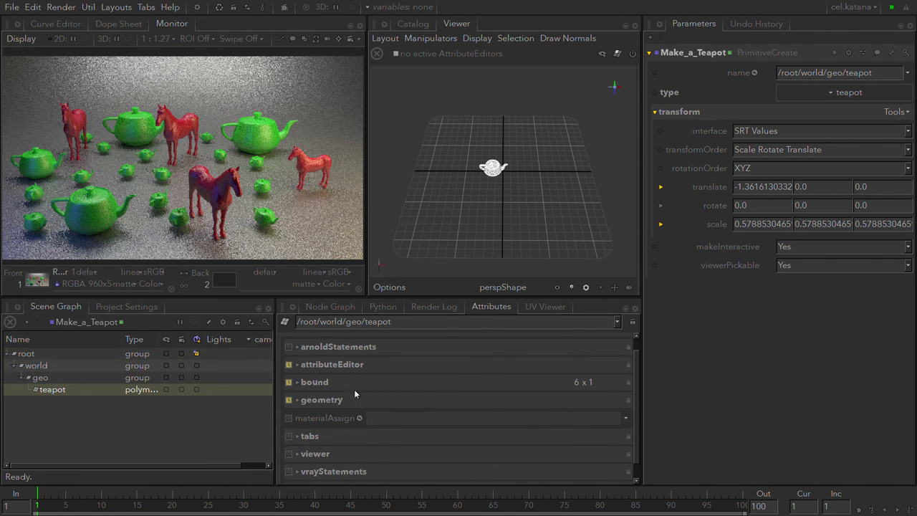
click(75, 378)
click(69, 365)
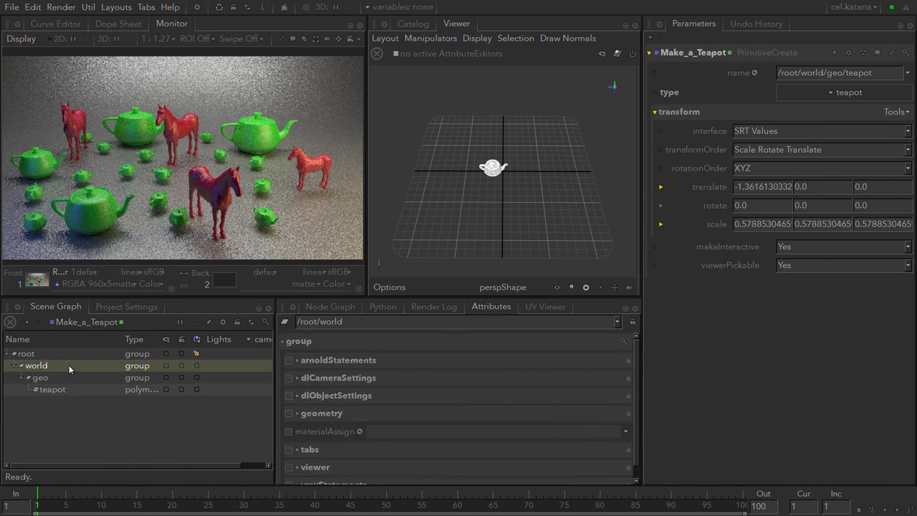
click(64, 353)
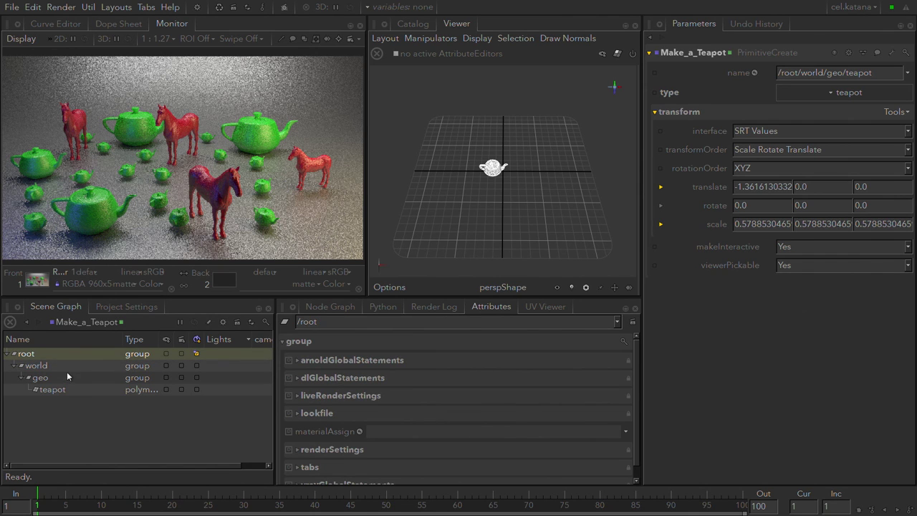
click(64, 388)
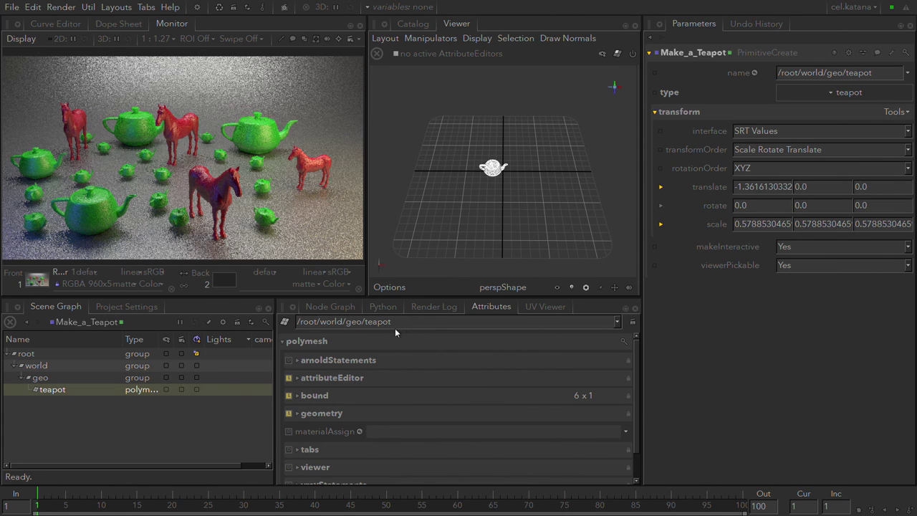
click(329, 305)
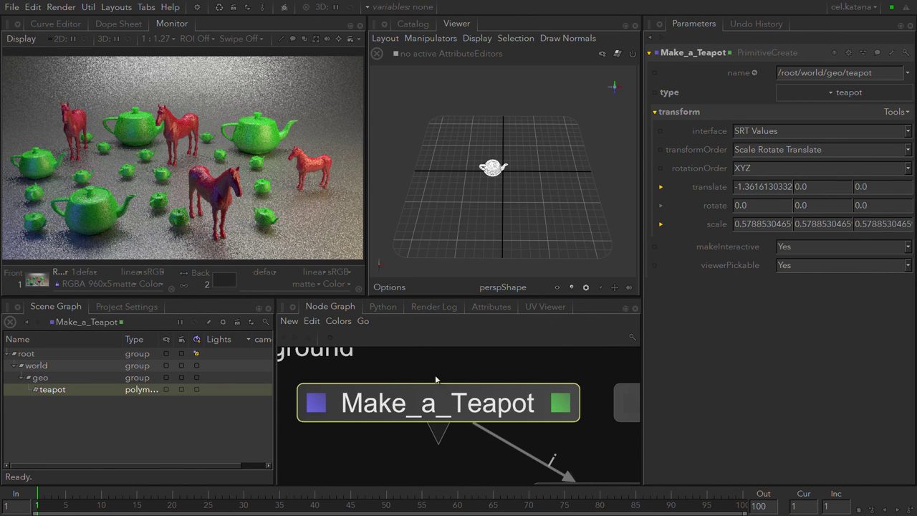
middle_drag(470, 416, 279, 330)
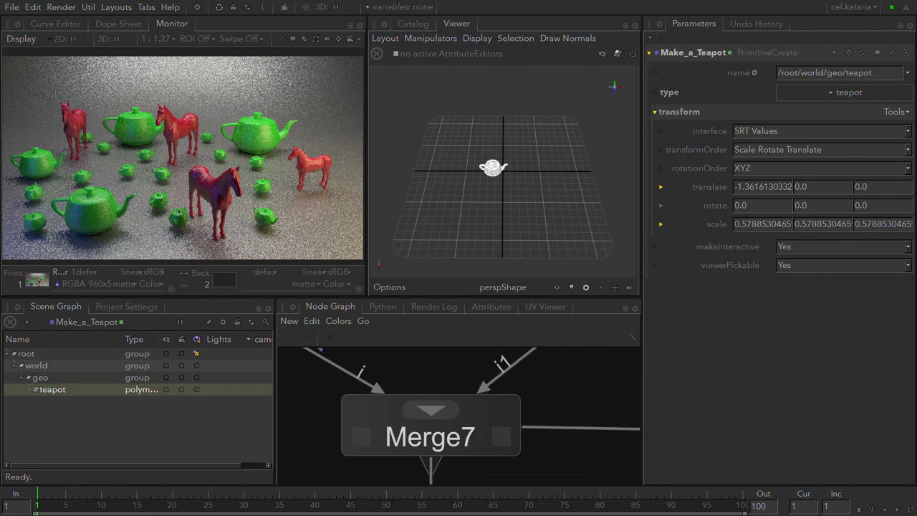
middle_drag(394, 349, 414, 396)
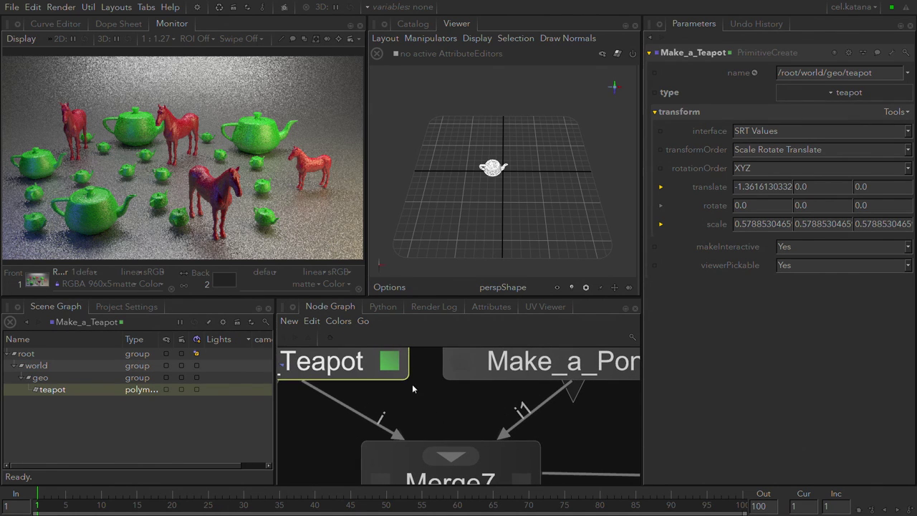
- Open the Python tab and check Preferences, leaving autoCompletionBehavior at IDE and cancelling
click(383, 307)
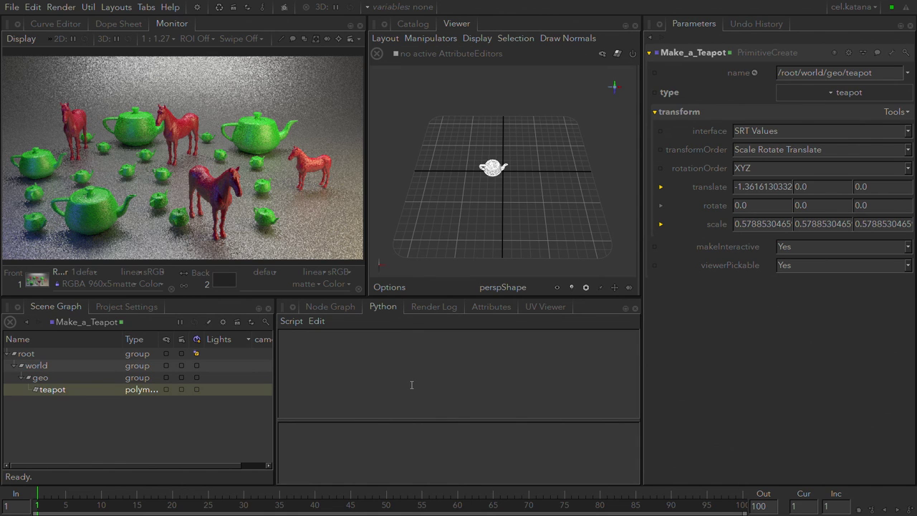
click(287, 323)
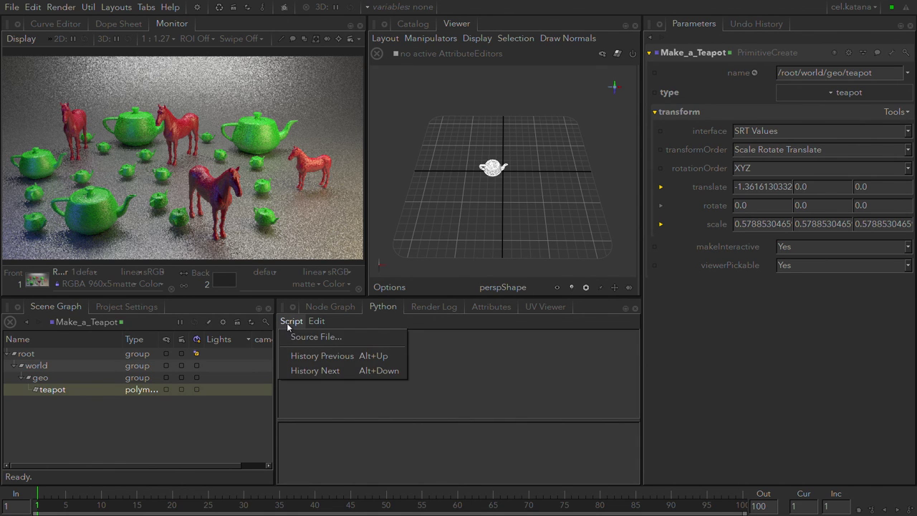
mouse_move(315, 322)
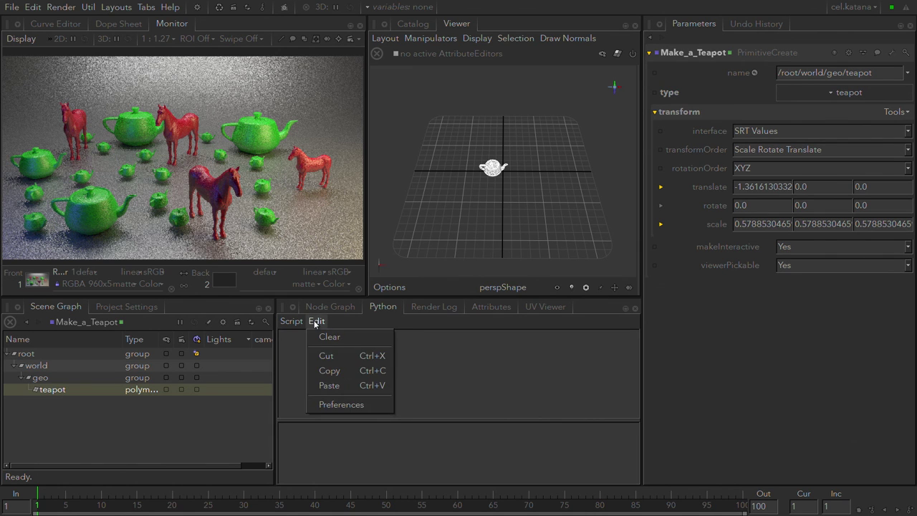
click(333, 405)
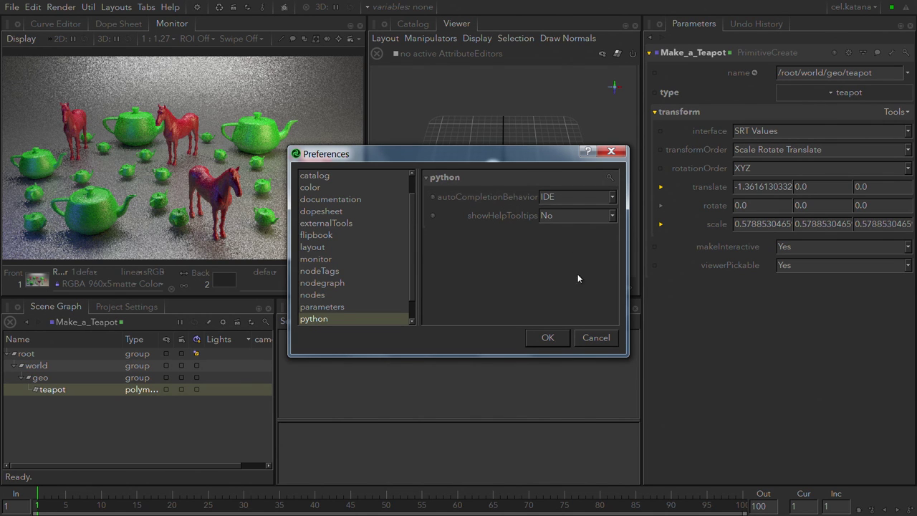
click(613, 197)
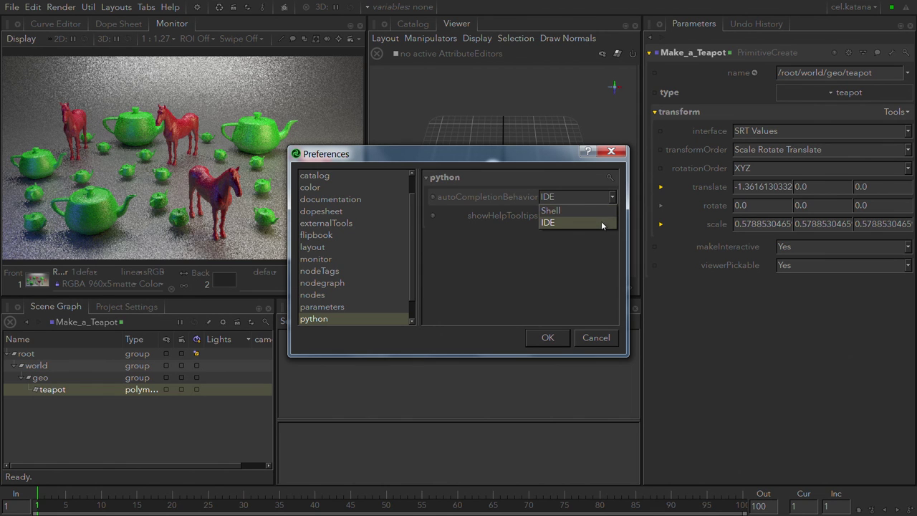
click(601, 222)
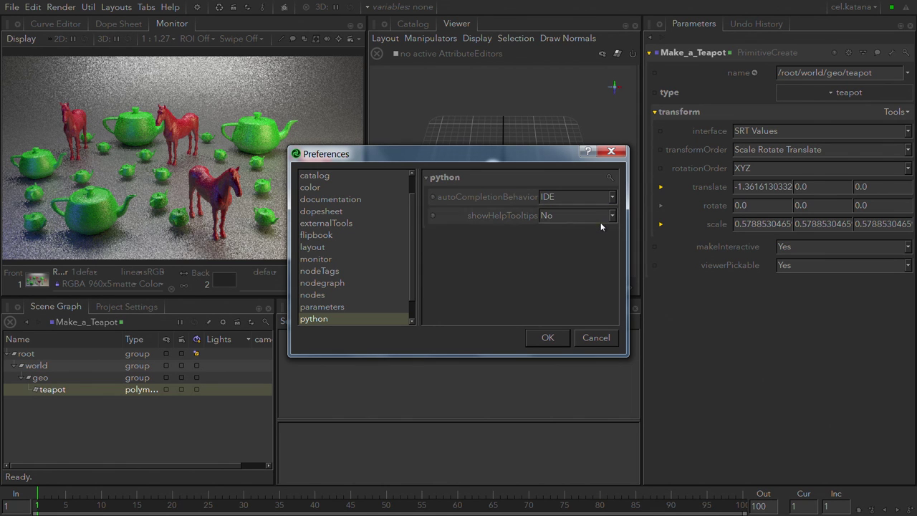
click(596, 338)
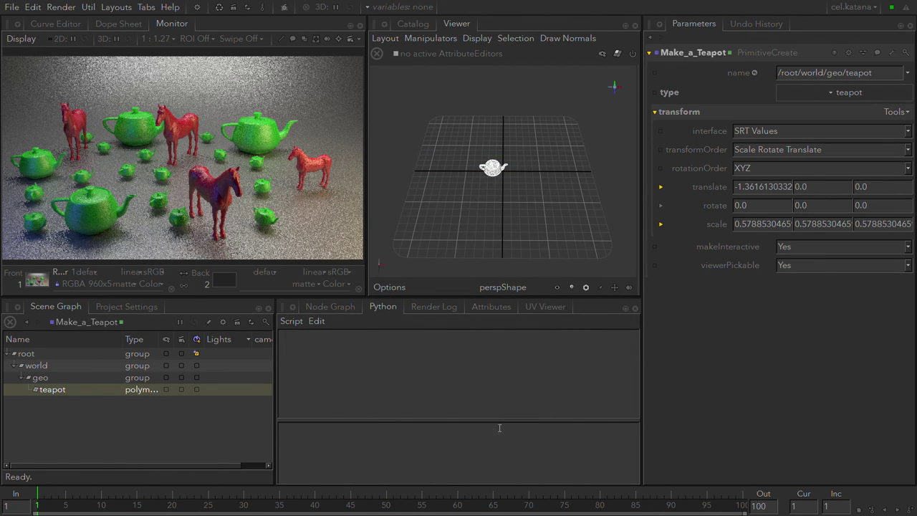
- Type 'NodegraphAPI.' in the Python editor via autocompletion and browse its members
text(n)
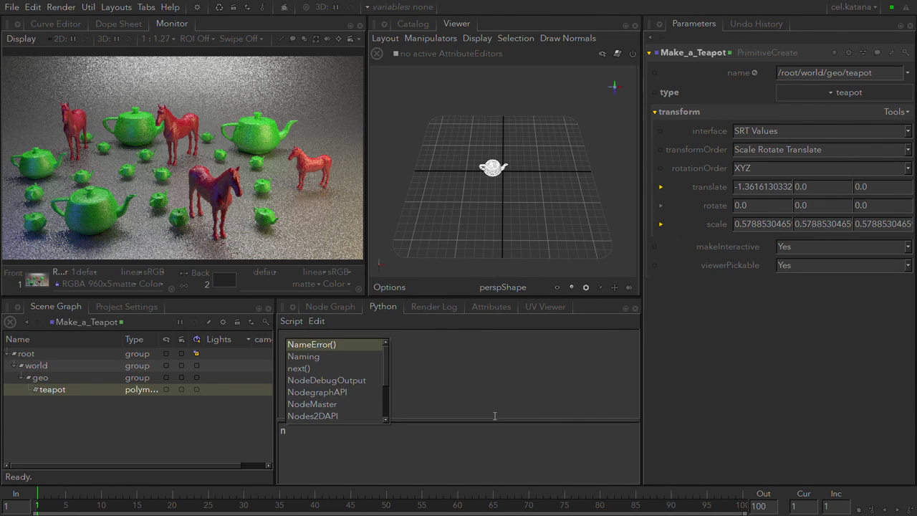
text(oder)
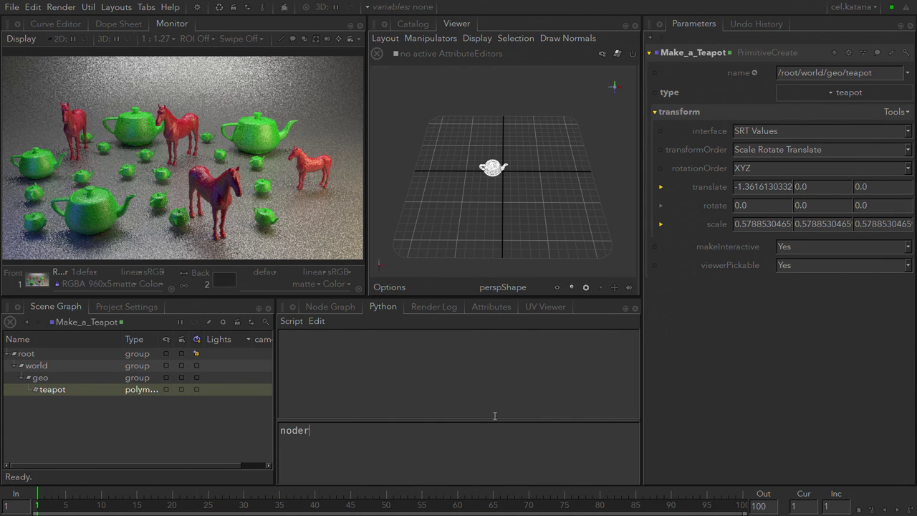
key(BackSpace)
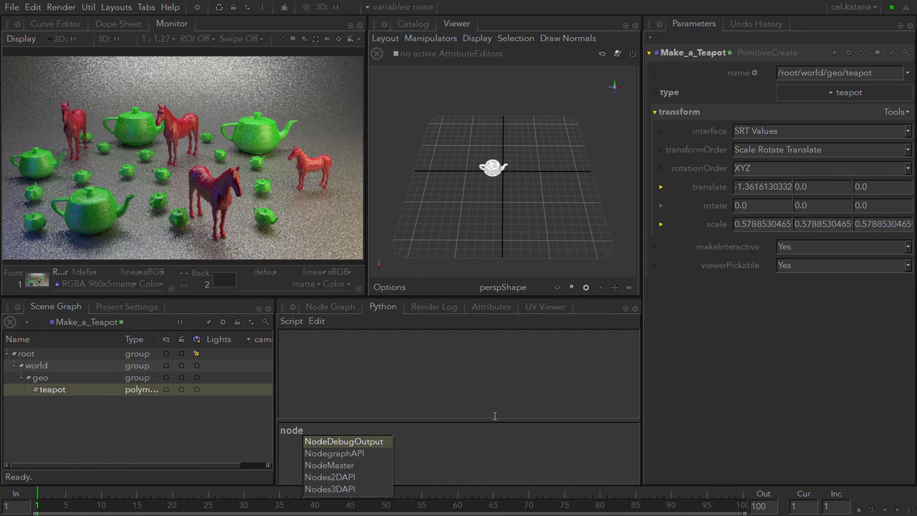
key(Down)
key(Down)
key(Down)
key(Up)
key(Up)
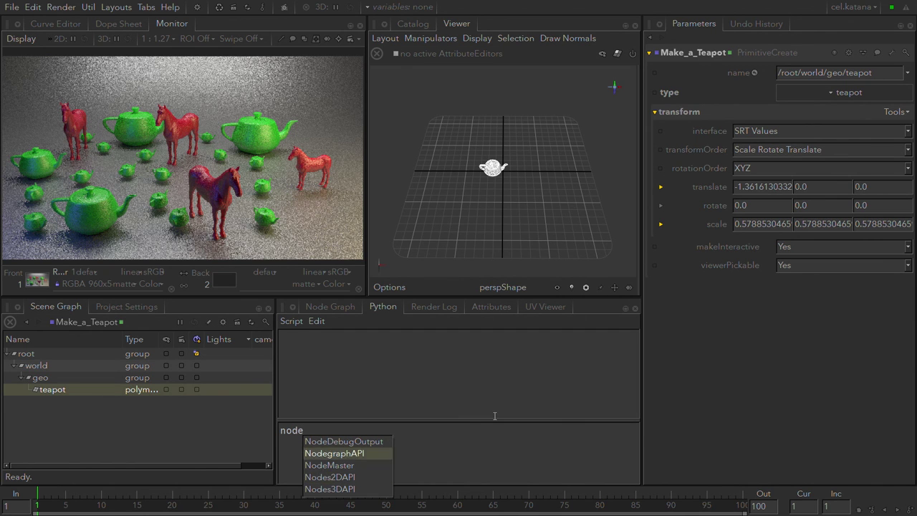
key(Down)
key(Down)
key(Down)
key(Up)
key(Up)
key(Up)
key(Up)
key(Down)
key(Return)
text(.)
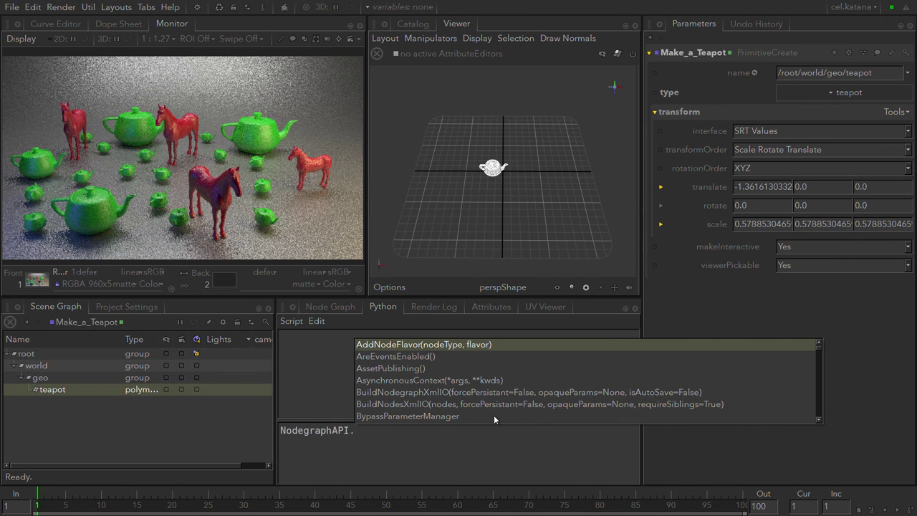
key(Down)
key(Down)
key(Down)
key(Down)
key(Down)
key(Down)
key(Down)
key(Down)
key(Down)
key(Down)
key(Down)
key(Down)
key(Down)
key(Down)
key(Down)
key(Down)
key(Down)
key(Down)
key(Down)
key(Down)
key(Down)
key(Down)
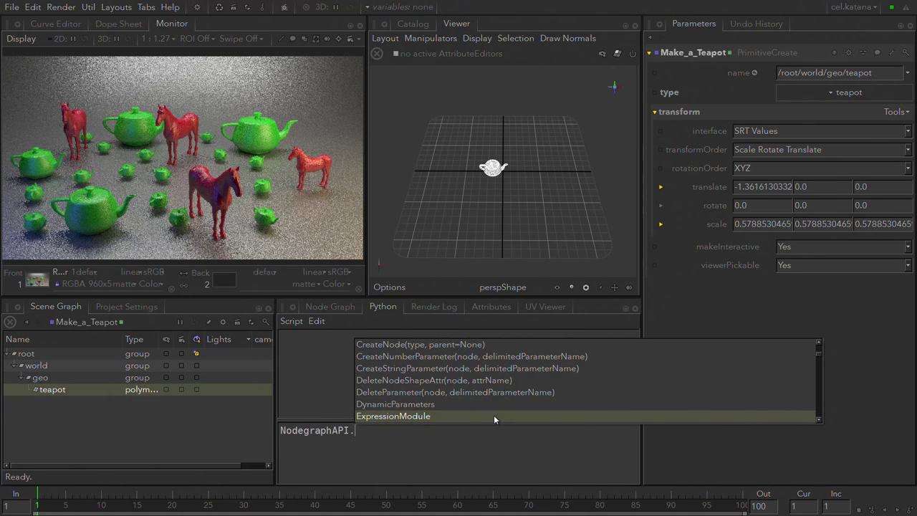
- Open the Katana Developer Guide in the browser from the Help menu
key(Escape)
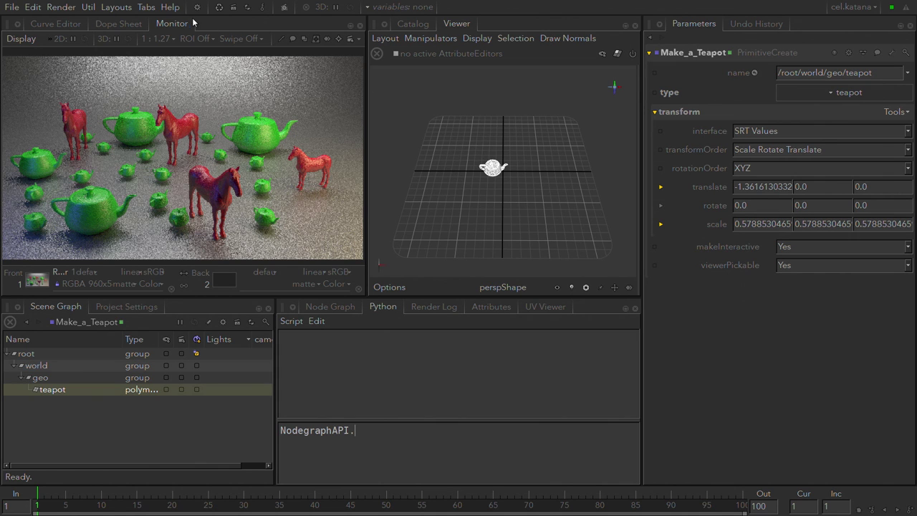
click(171, 8)
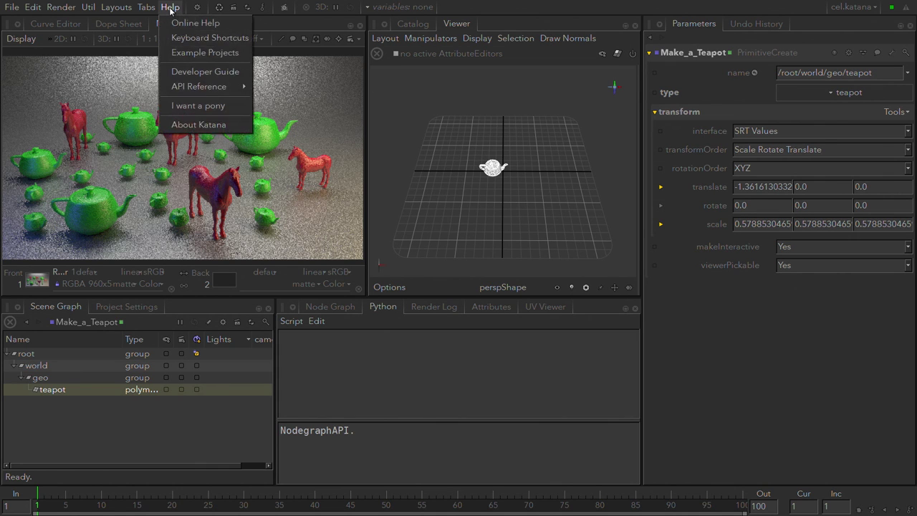
click(206, 72)
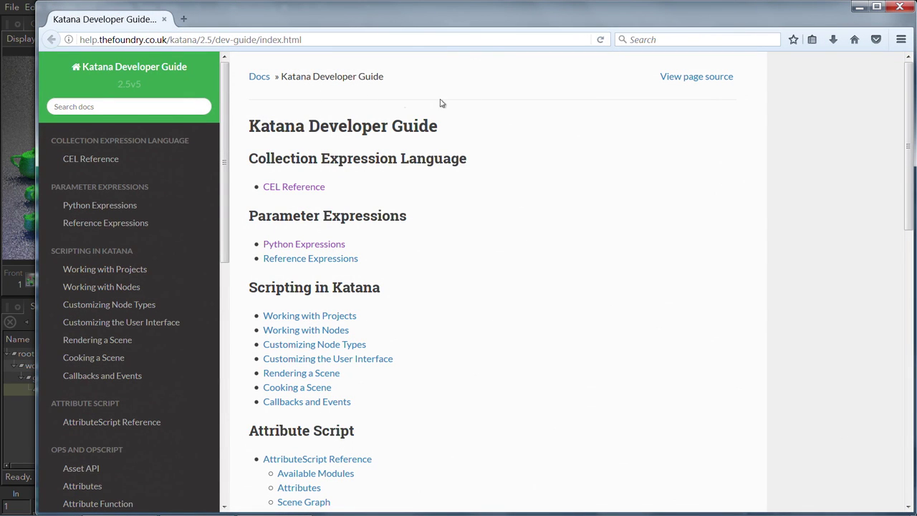
scroll(448, 97, down, 6)
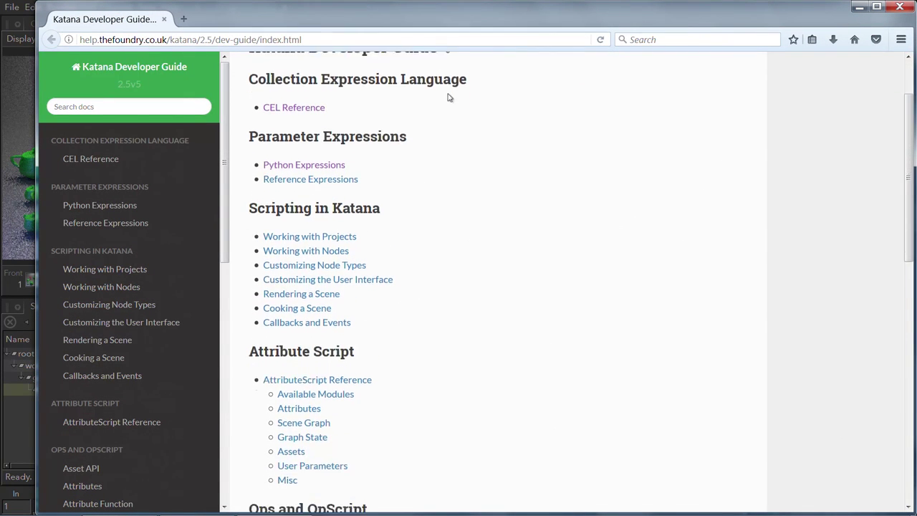
scroll(447, 98, down, 10)
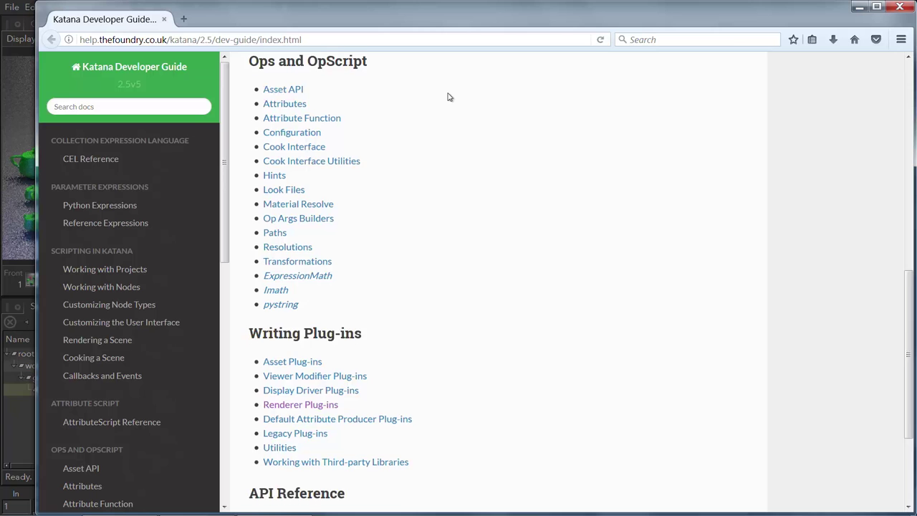
scroll(449, 95, up, 11)
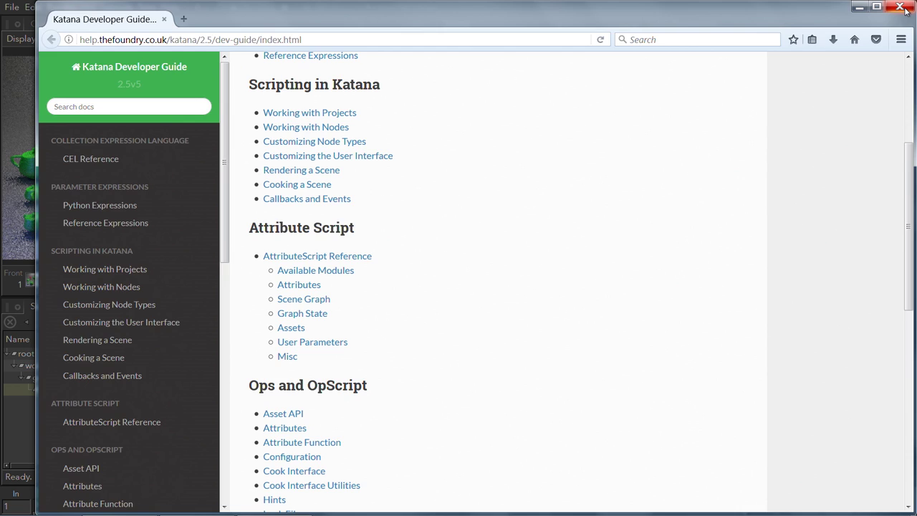
- Close the browser, show the Render Log, and display the first render from the Catalog
click(900, 8)
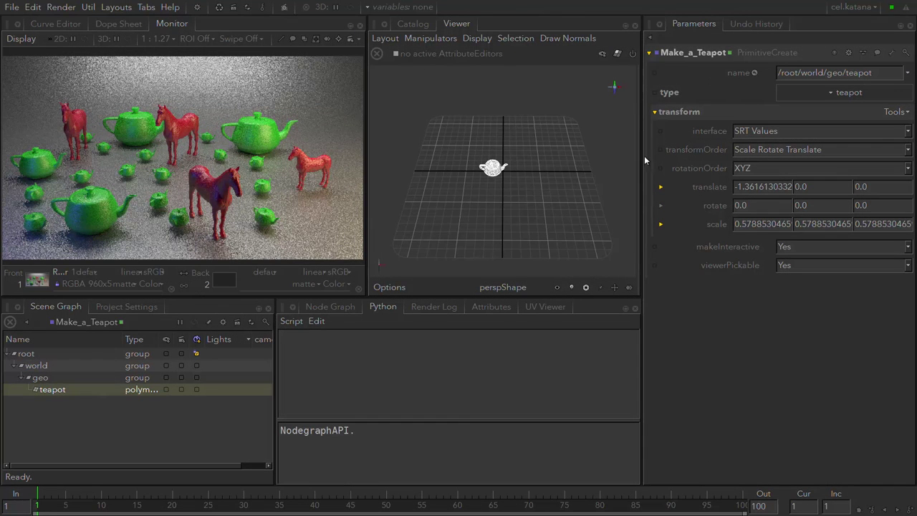
click(432, 308)
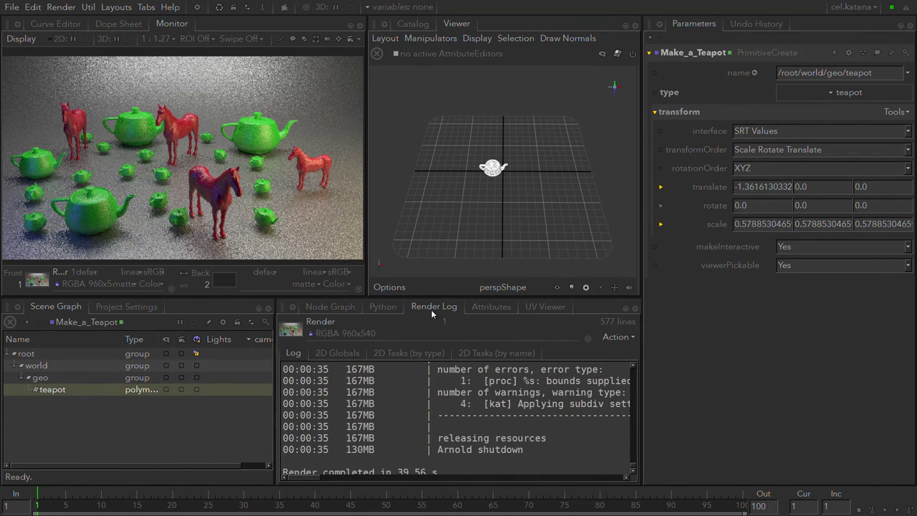
click(413, 23)
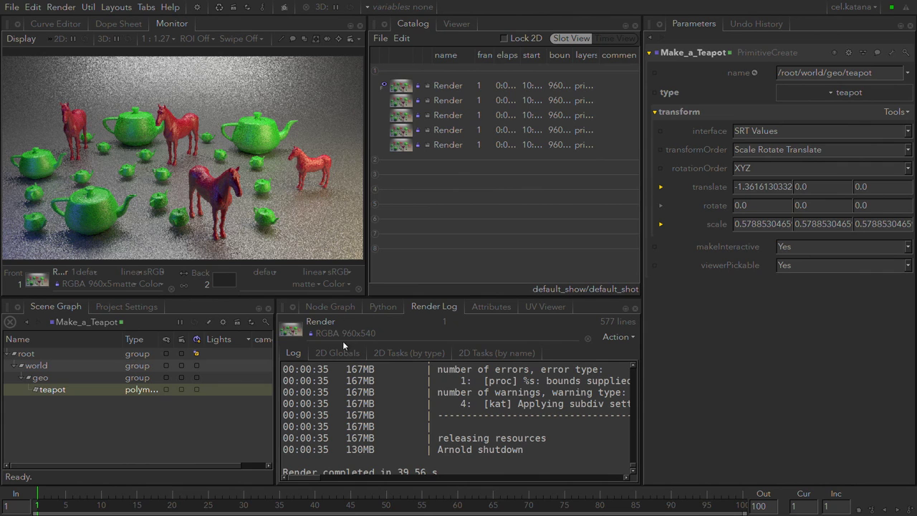
shift+click(399, 119)
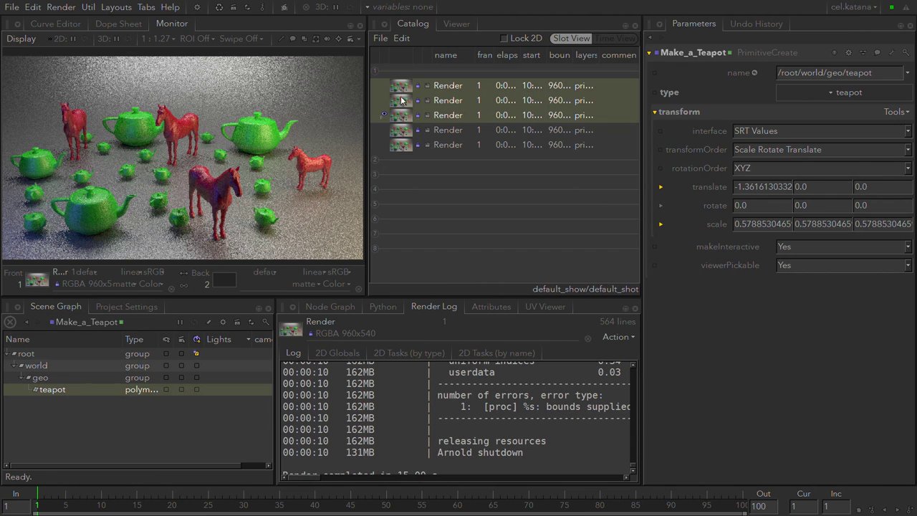
click(399, 89)
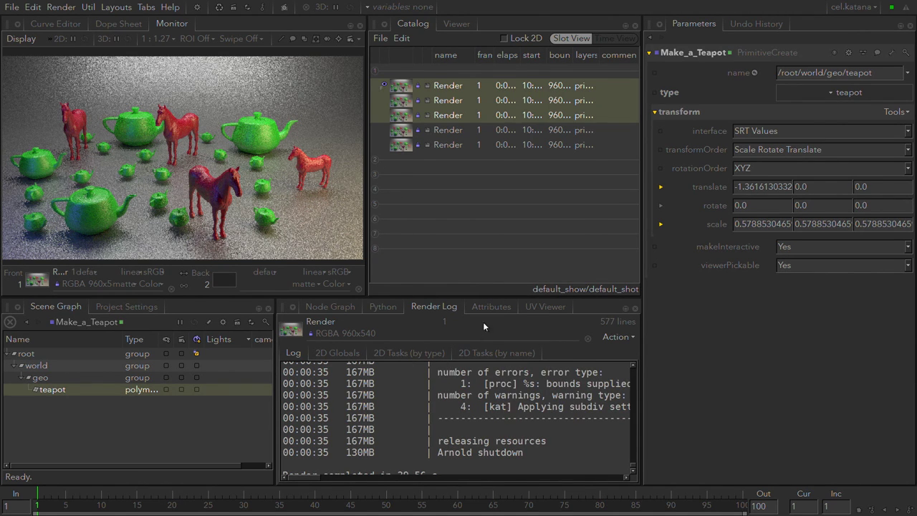
- Inspect the teapot's polymesh attributes and its UV layout in the UV Viewer
click(502, 306)
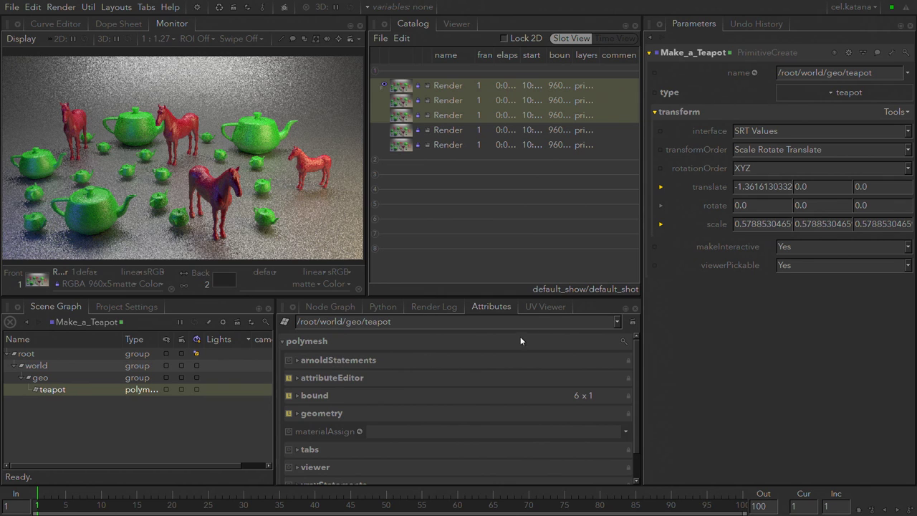
click(547, 306)
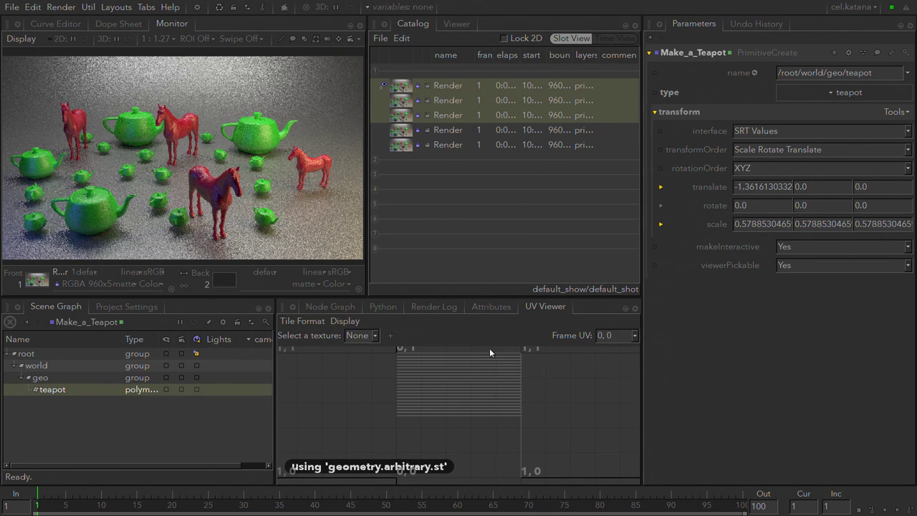
scroll(447, 383, down, 2)
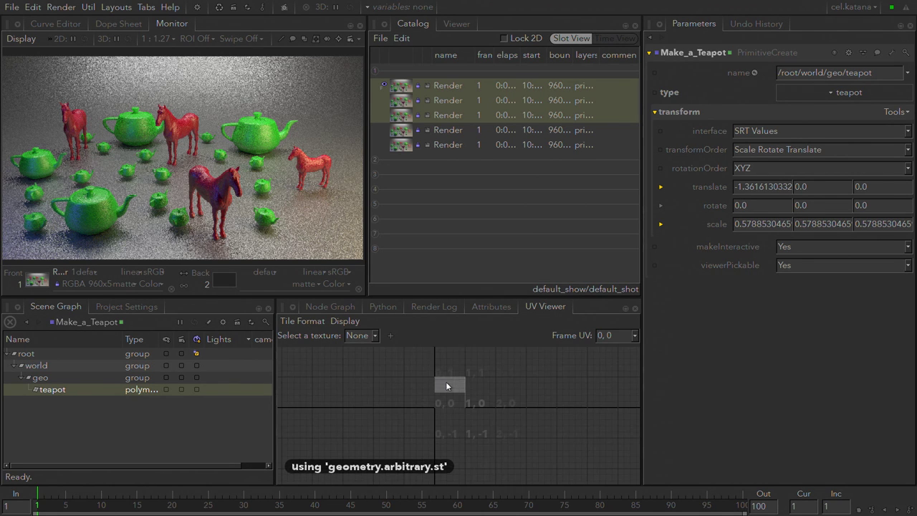
scroll(446, 384, up, 2)
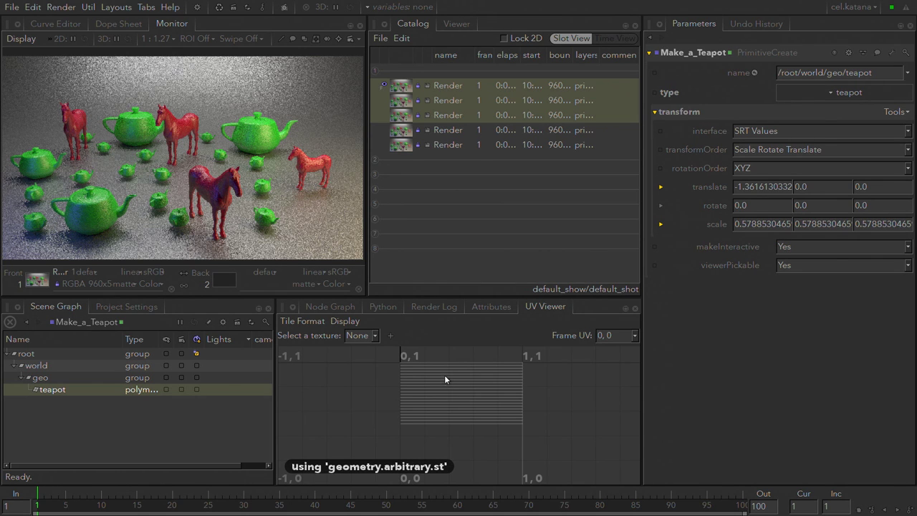
- Check the Viewer and UV panels and their tab menu, then return to the maximized Node Graph
click(336, 307)
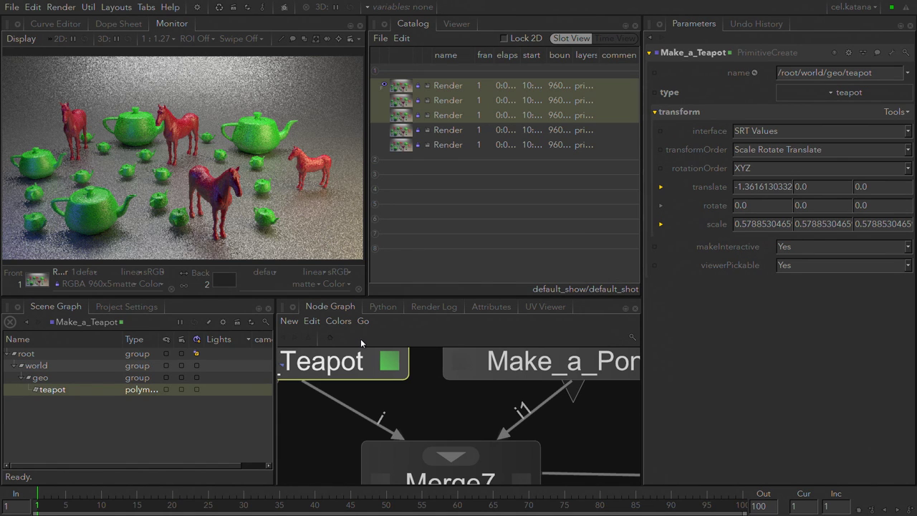
click(453, 26)
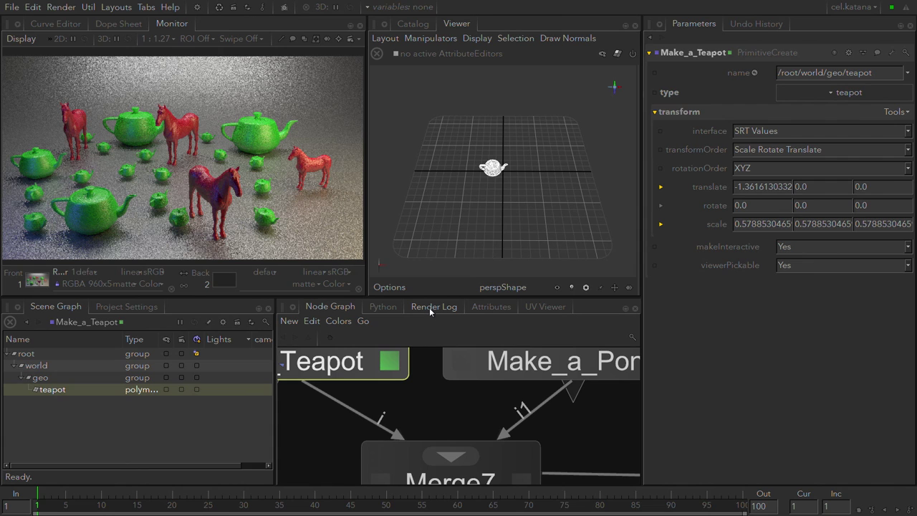
right_click(552, 305)
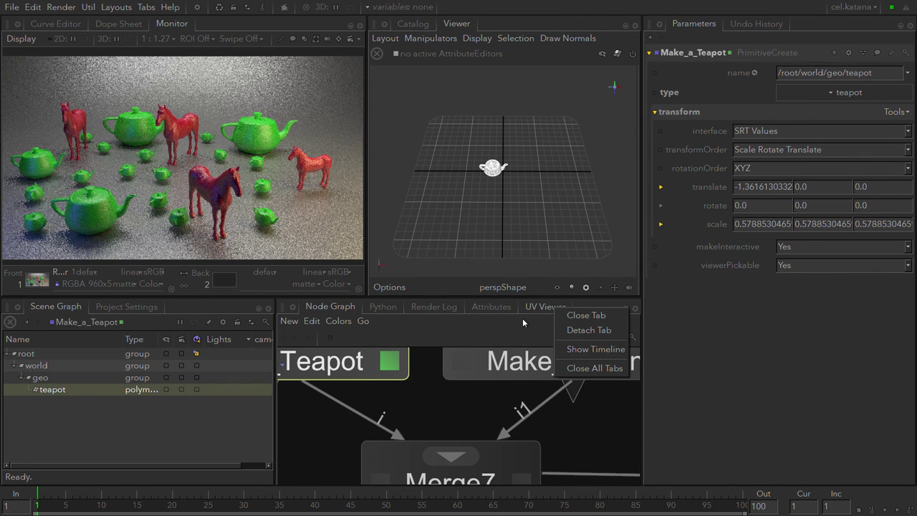
click(539, 306)
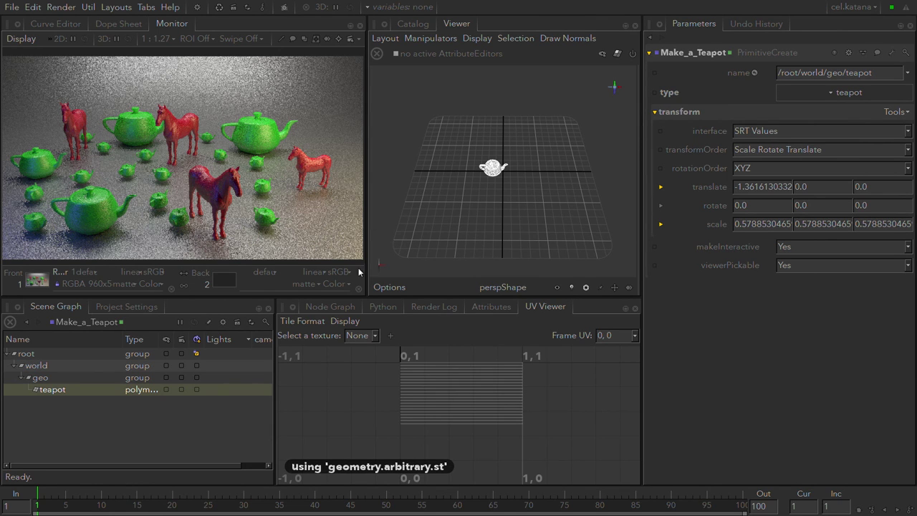
click(324, 307)
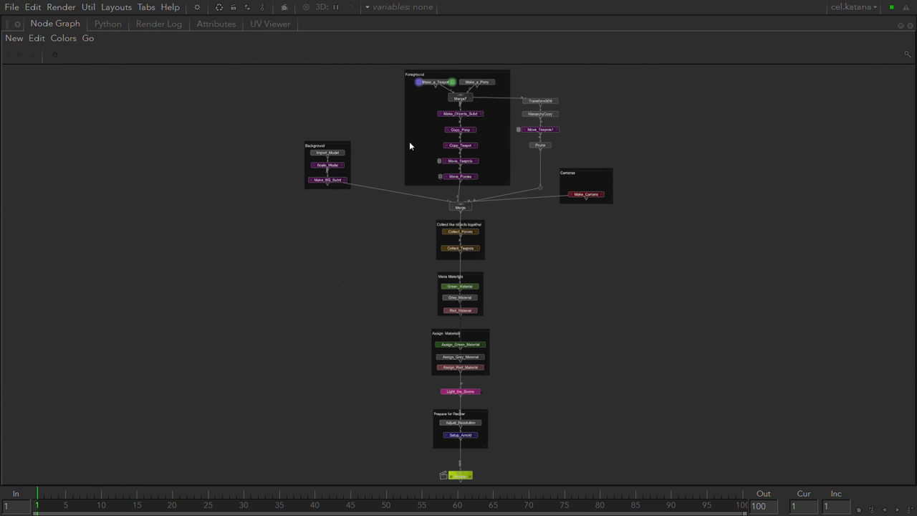
- Zoom in and pan onto Make_a_Teapot, Make_a_Pony and Merge7 in the Foreground backdrop
scroll(438, 84, up, 5)
scroll(438, 84, up, 3)
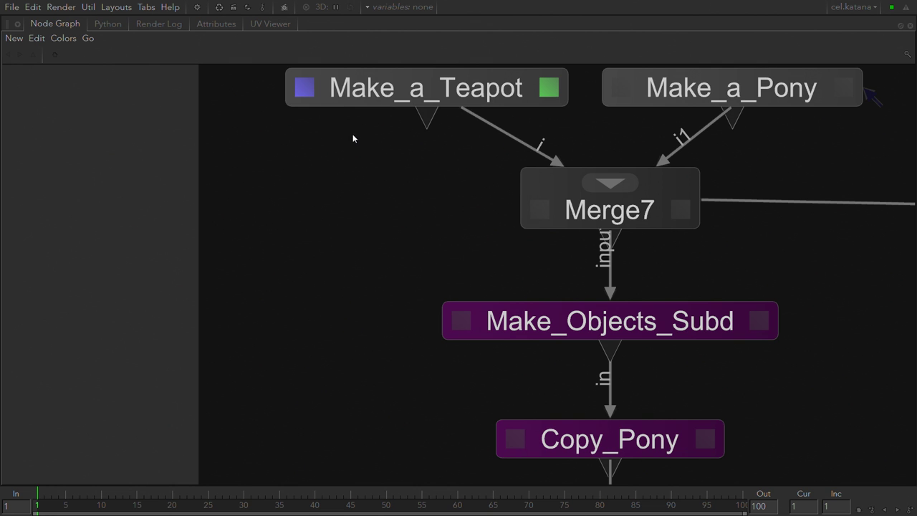
middle_drag(871, 95, 730, 134)
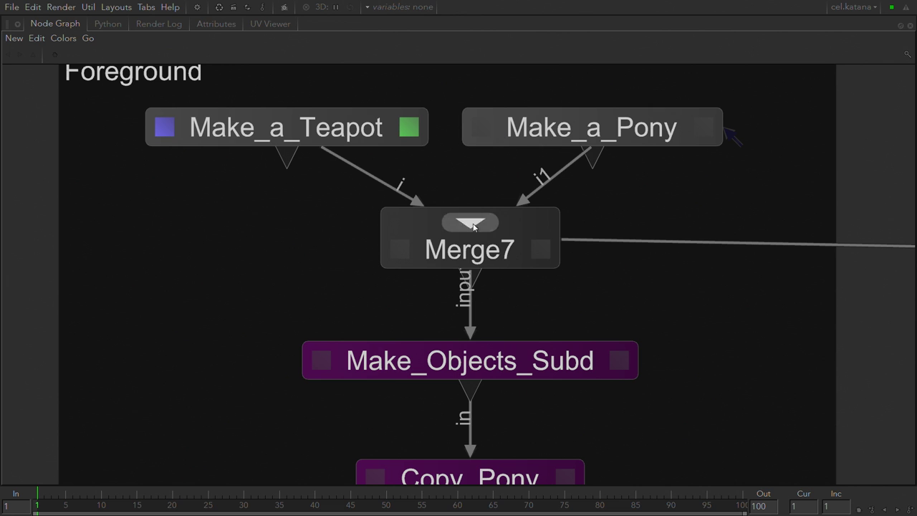
- Set the view flag on Merge7 and restore the full pane layout
click(482, 260)
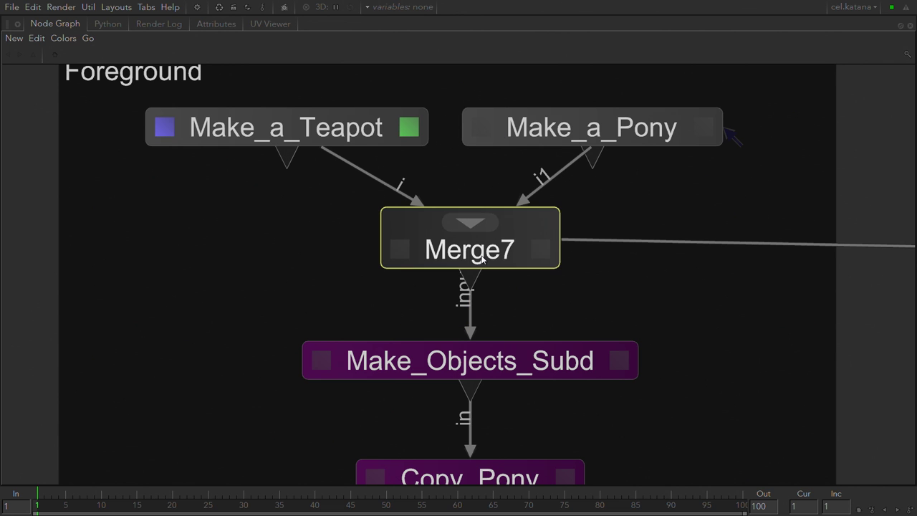
key(v)
key(space)
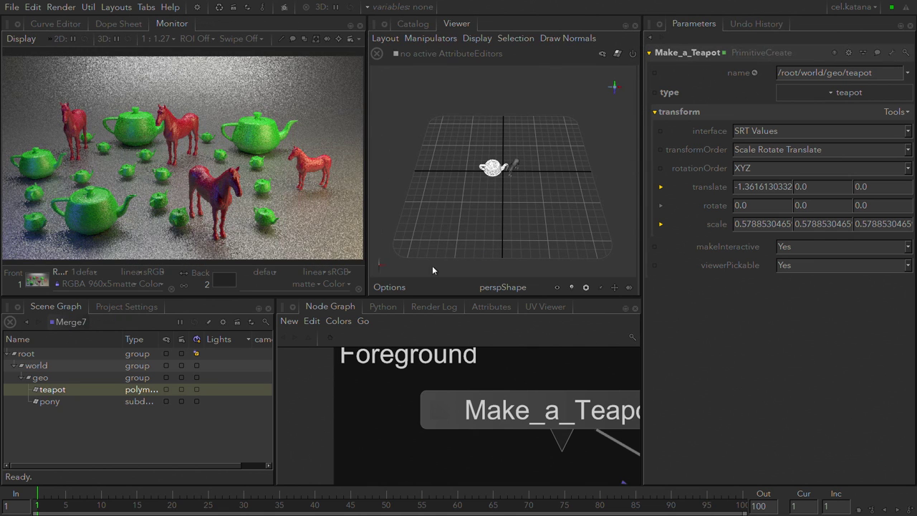
- Frame the pony from the Scene Graph in the viewer, then maximize the Node Graph below Merge7
click(65, 399)
key(f)
key(space)
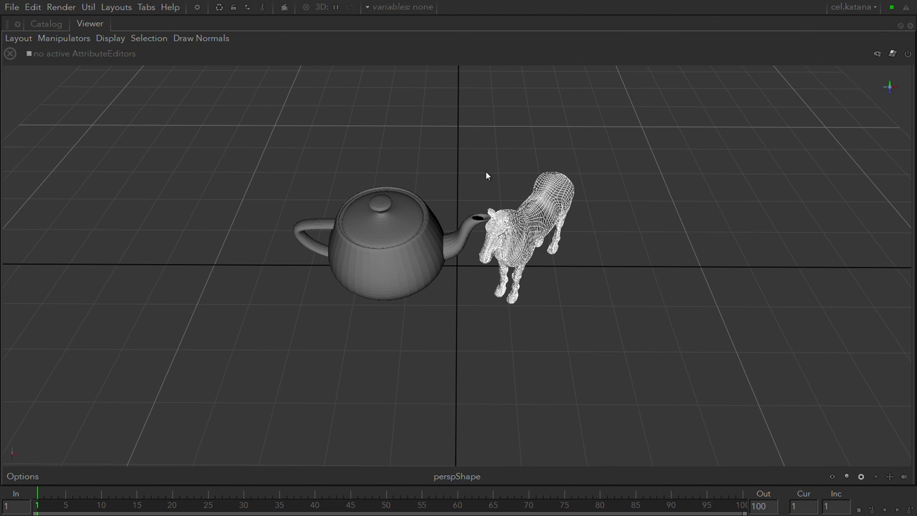
key(space)
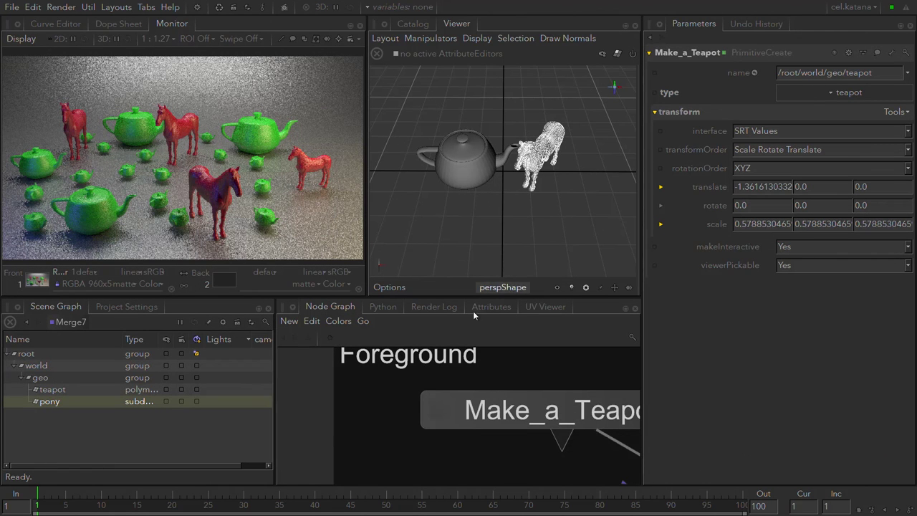
key(space)
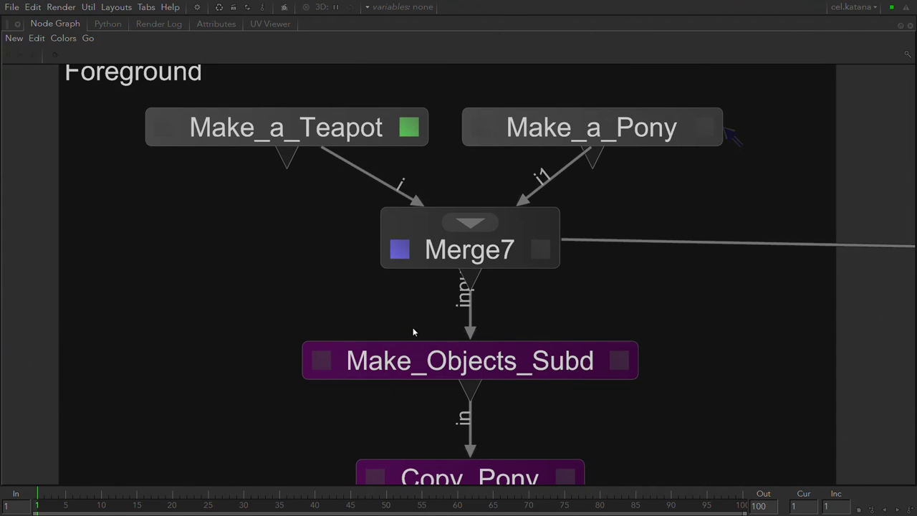
middle_drag(414, 326, 297, 178)
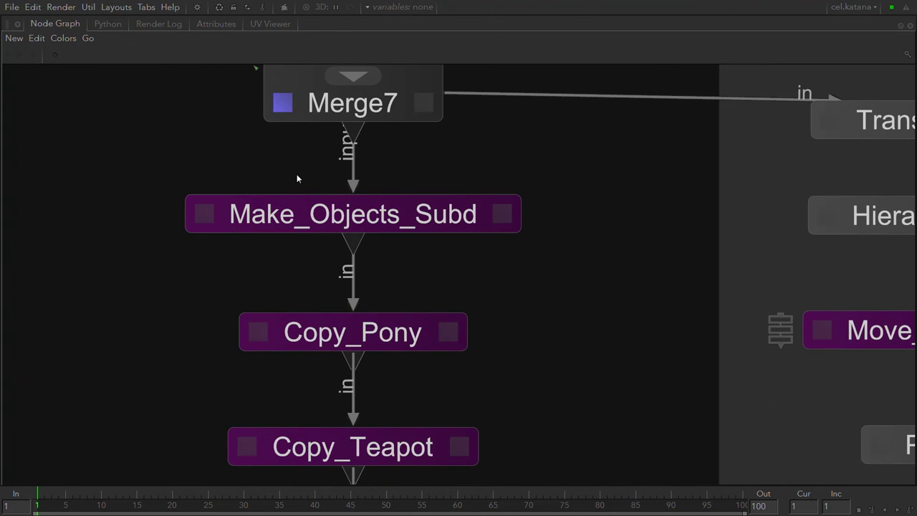
- Set the edit flag on Move_Teapots and restore the multi-pane layout
click(385, 219)
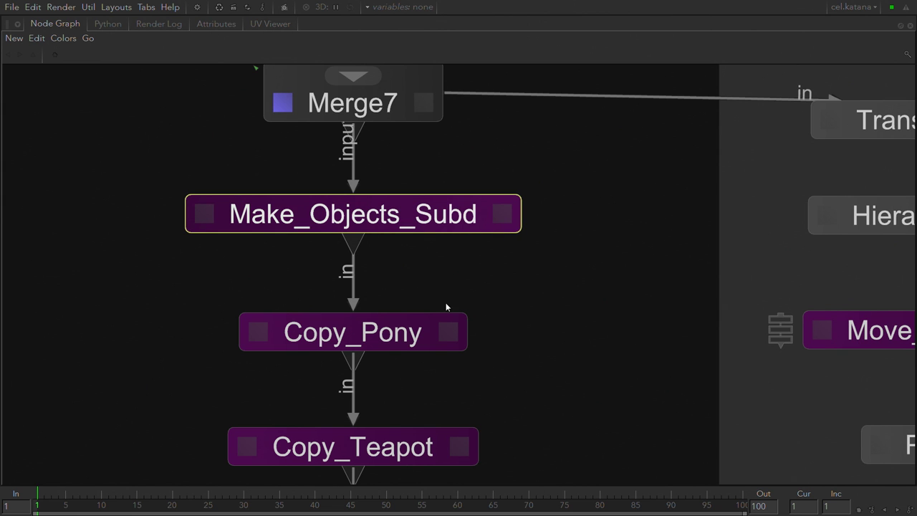
middle_drag(453, 308, 394, 123)
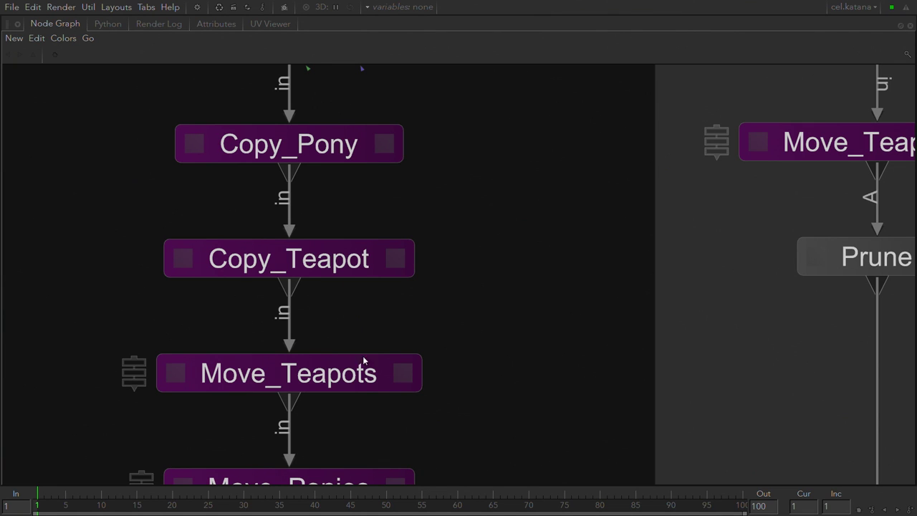
click(365, 380)
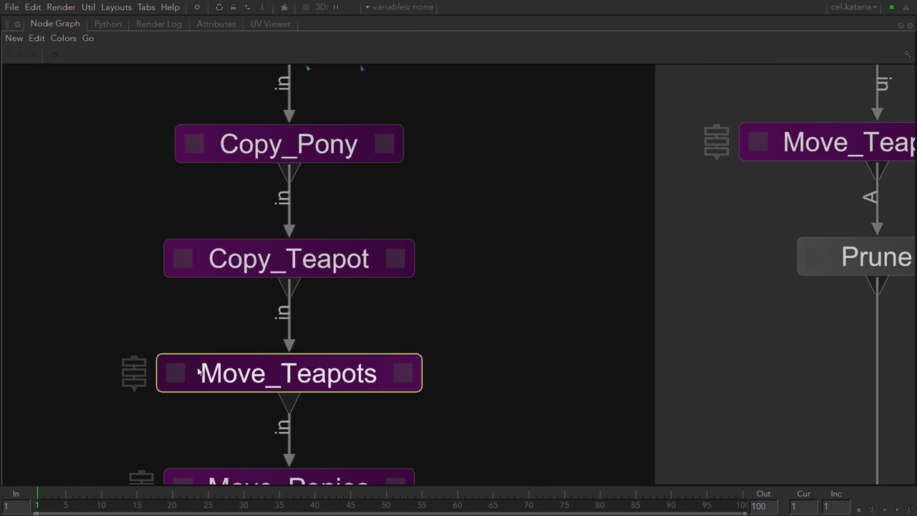
click(403, 372)
key(space)
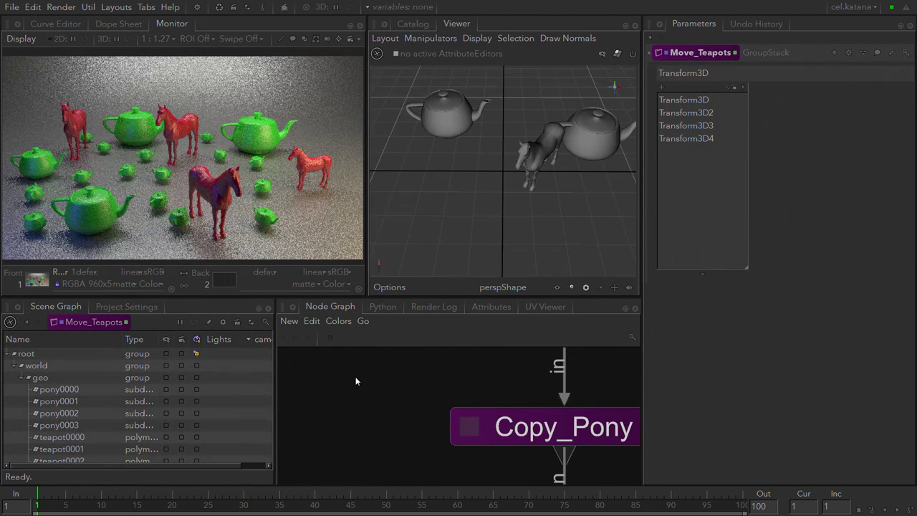
- Review the parameters of Transform3D, Transform3D2, Transform3D3 and Transform3D4 in the GroupStack
click(704, 106)
click(700, 117)
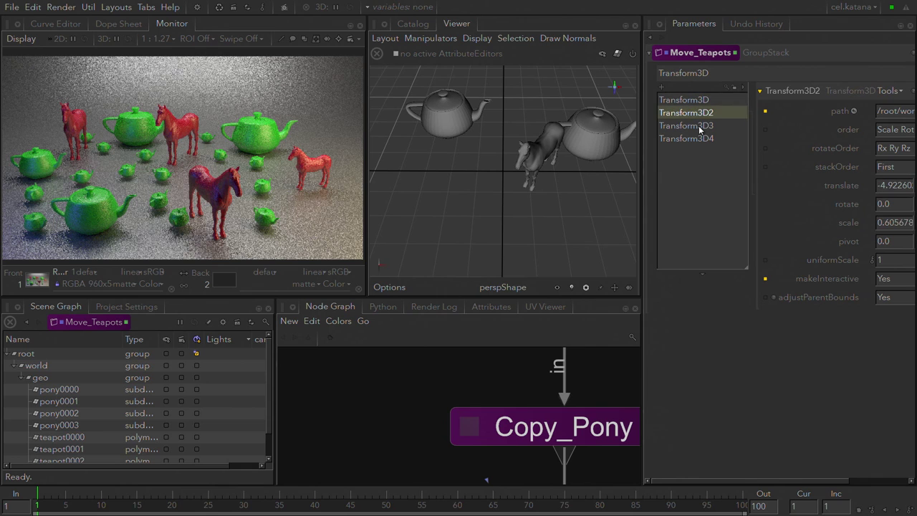
click(698, 125)
click(699, 139)
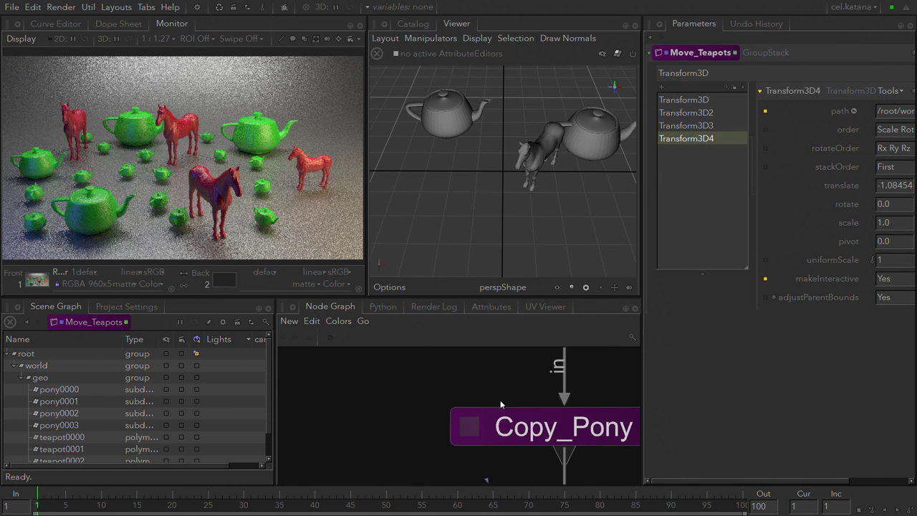
key(f)
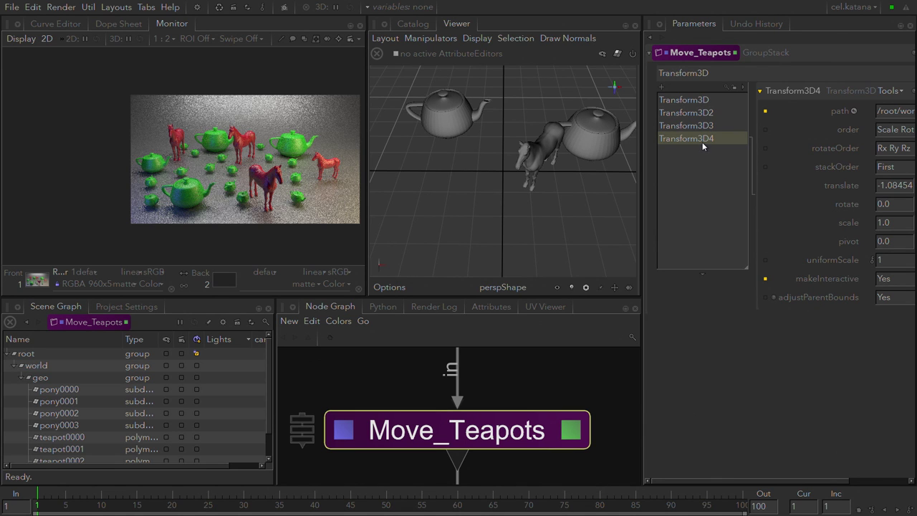
- Deselect, maximize and frame the Node Graph, then pan to Collect_Teapots and Make Materials
click(543, 393)
key(space)
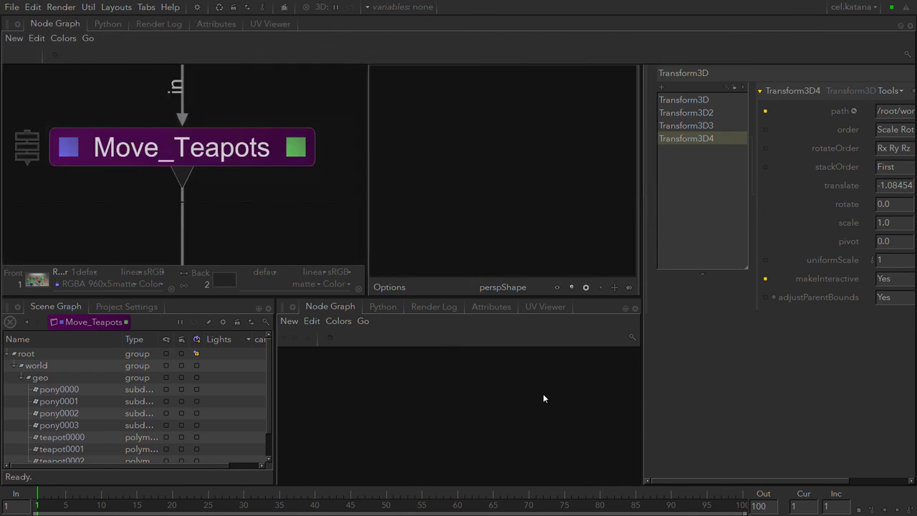
key(a)
middle_drag(430, 360, 473, 377)
scroll(508, 394, down, 1)
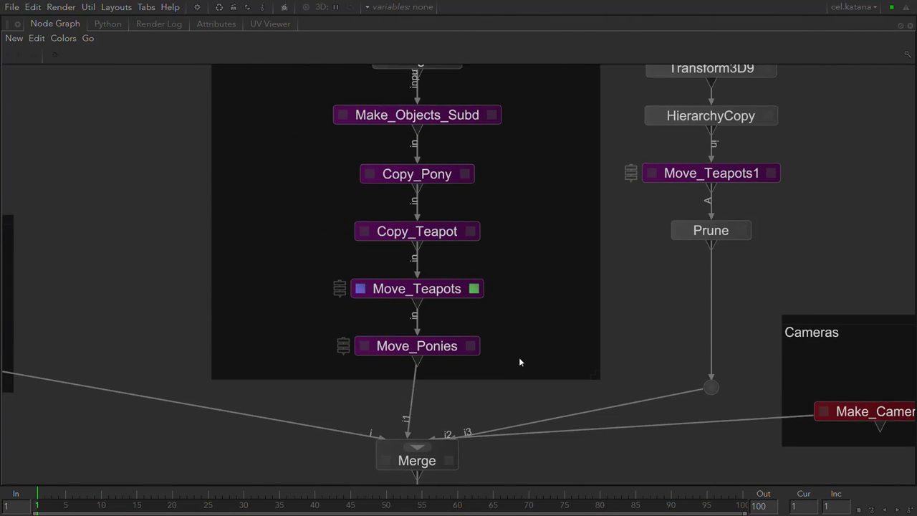
scroll(520, 362, down, 4)
middle_drag(519, 359, 509, 191)
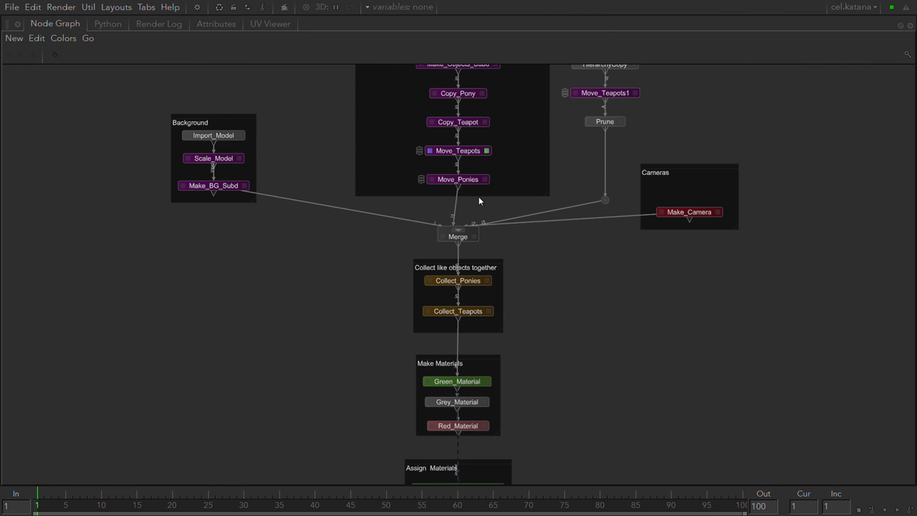
scroll(463, 181, up, 5)
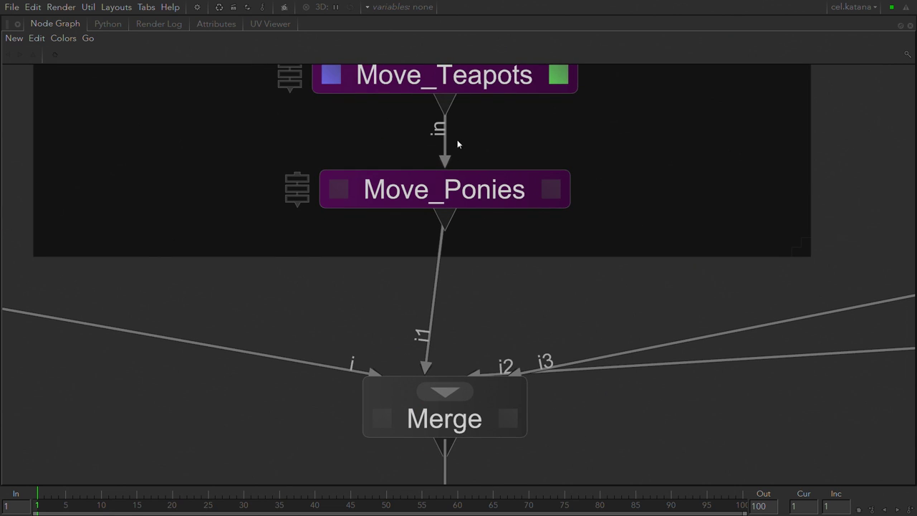
- Select Move_Ponies and survey the Background, Cameras, Merge and Collect areas
click(456, 200)
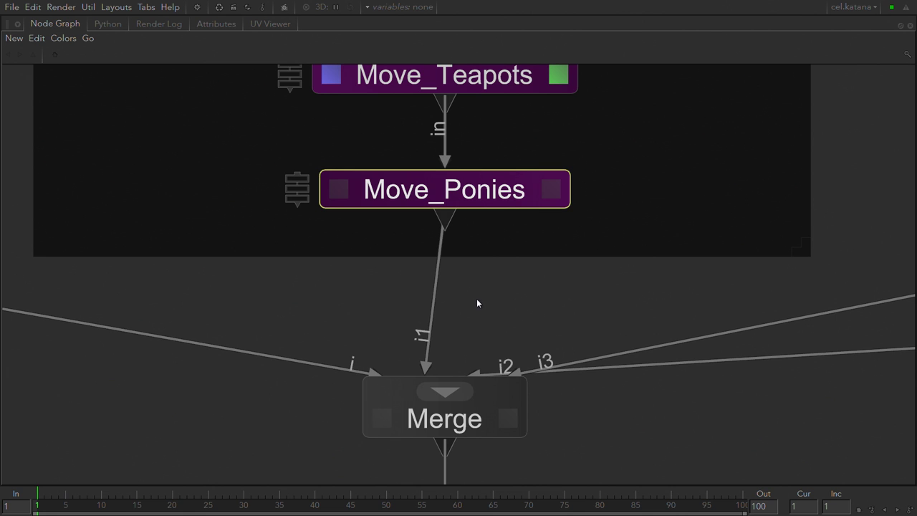
scroll(474, 289, down, 3)
middle_drag(205, 264, 445, 245)
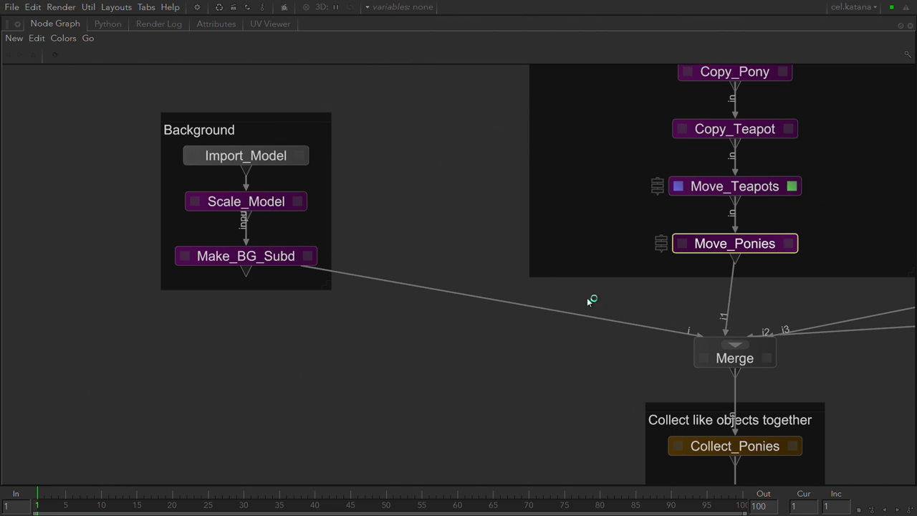
middle_drag(642, 309, 131, 491)
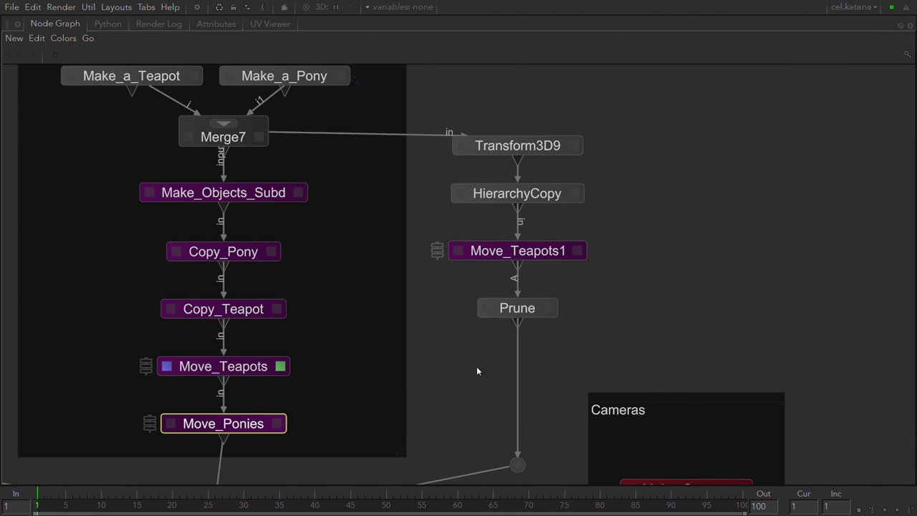
middle_drag(464, 440, 554, 165)
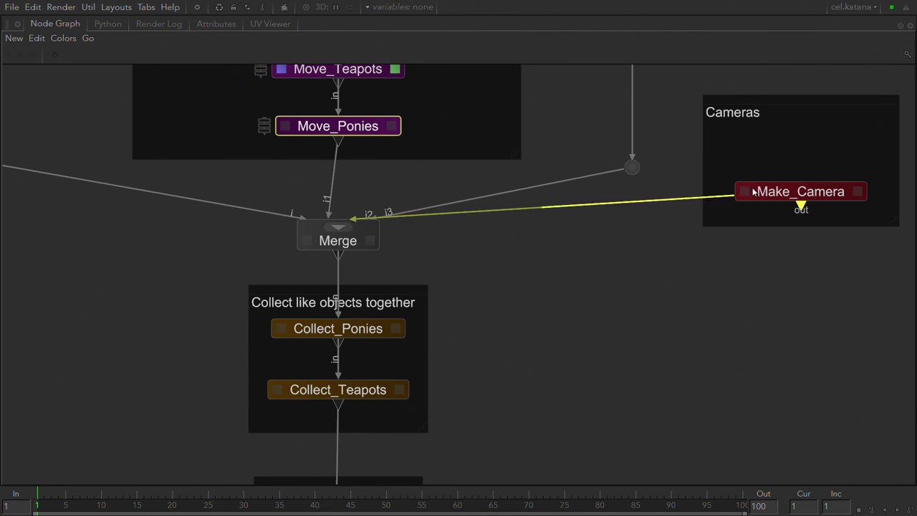
- Select Merge, inspect Merge7 and Transform3D9, then select the Green, Grey and Red_Material nodes
click(332, 245)
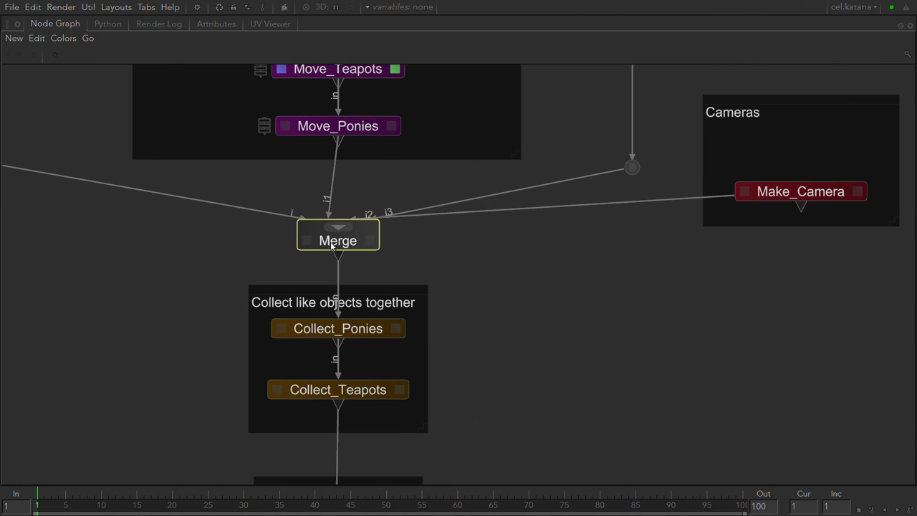
scroll(333, 241, down, 4)
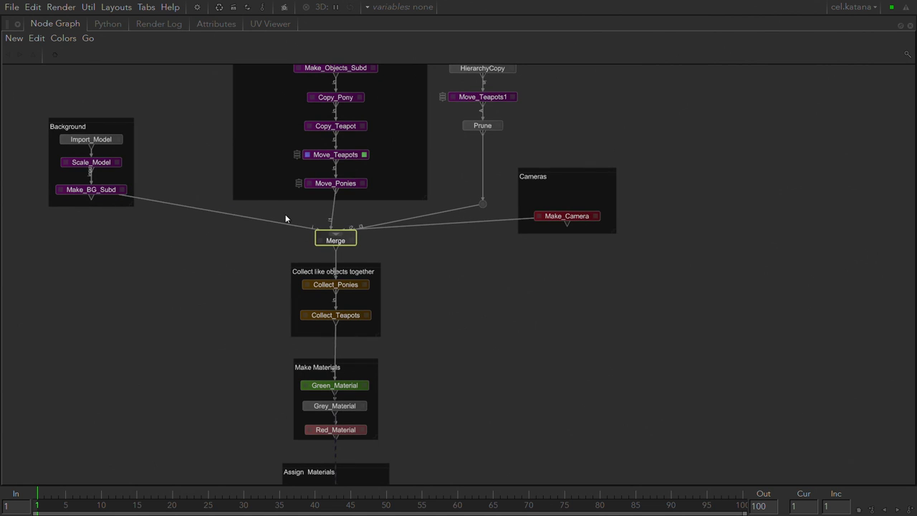
middle_drag(297, 206, 266, 285)
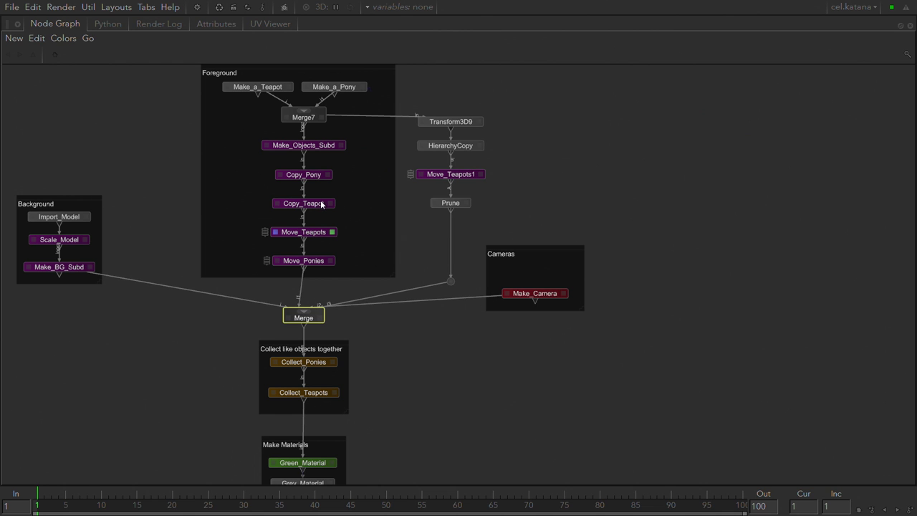
scroll(362, 349, down, 3)
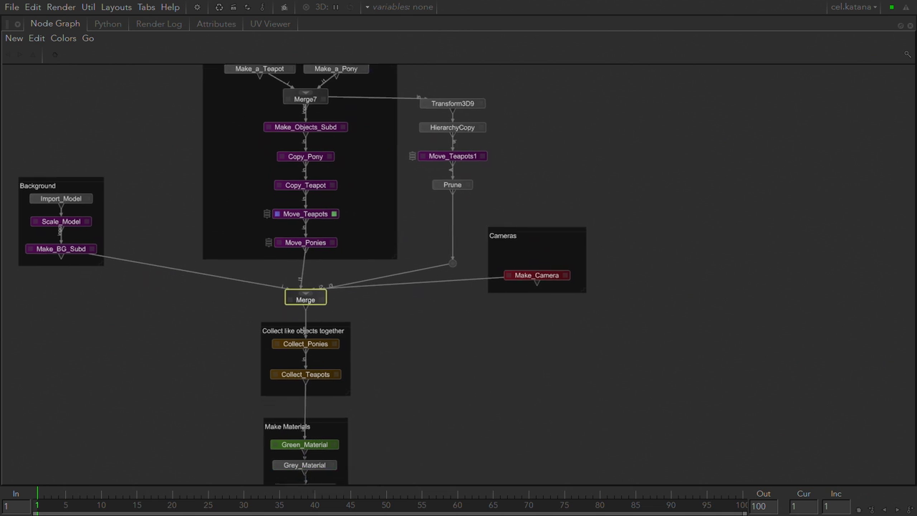
scroll(322, 287, up, 5)
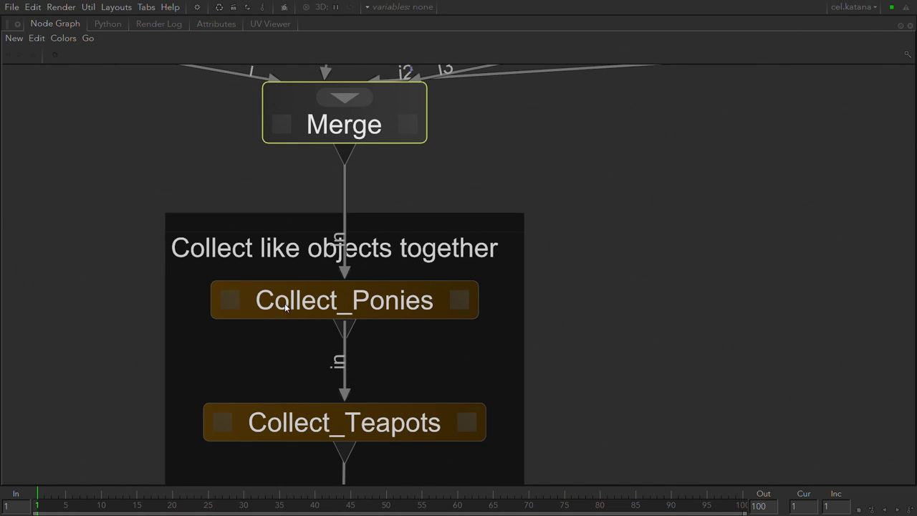
scroll(273, 370, down, 5)
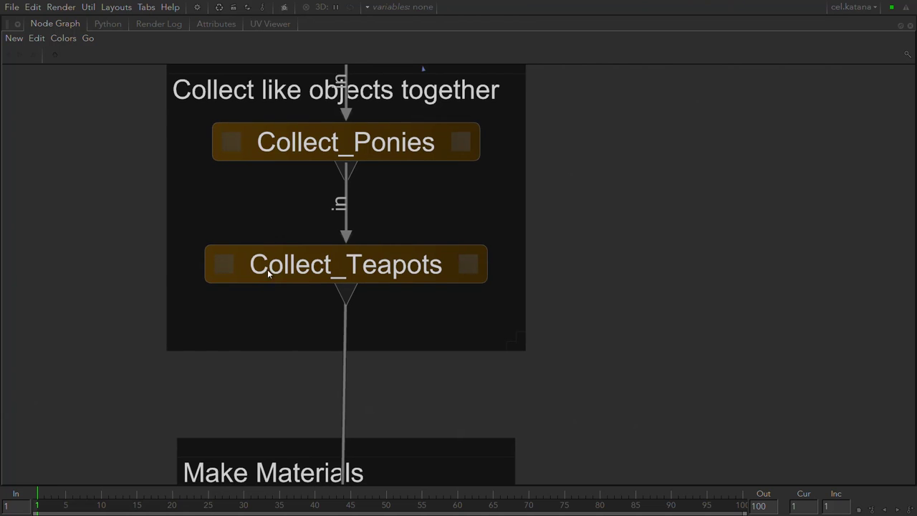
scroll(280, 294, down, 4)
scroll(280, 315, down, 3)
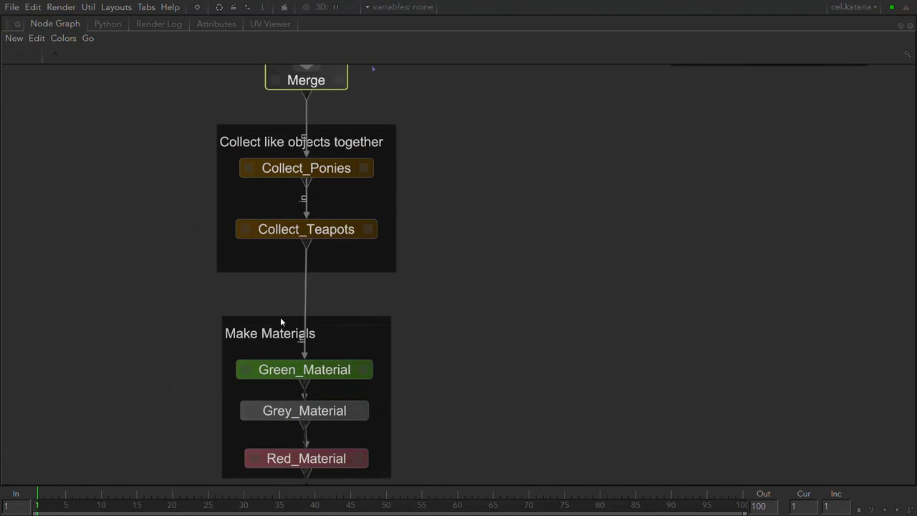
middle_drag(280, 315, 260, 259)
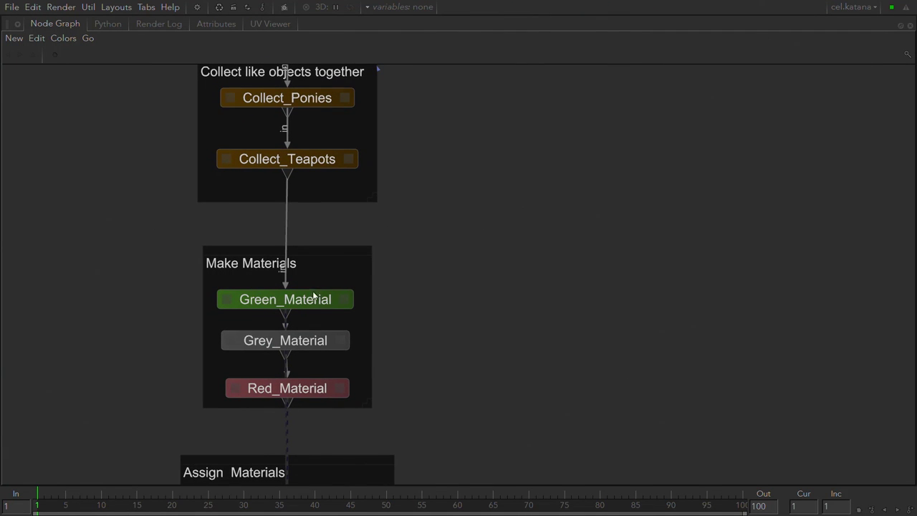
drag(393, 288, 308, 398)
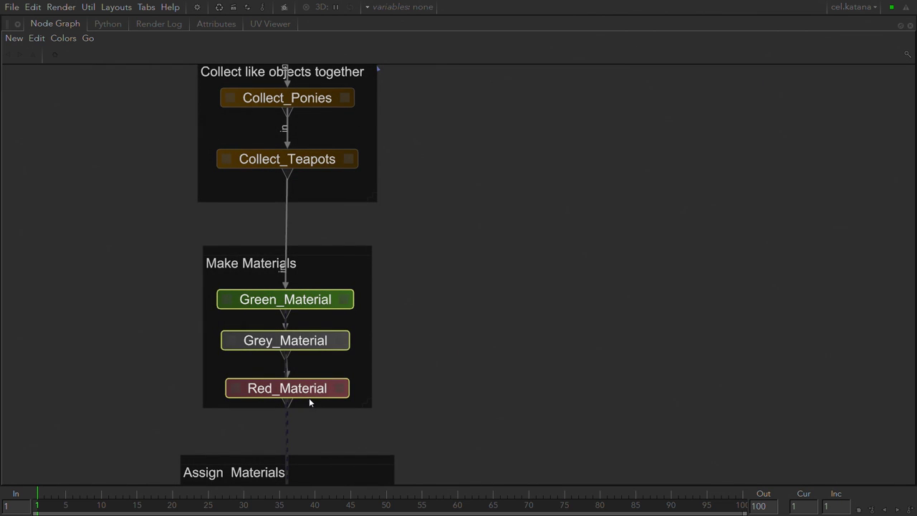
click(415, 385)
key(space)
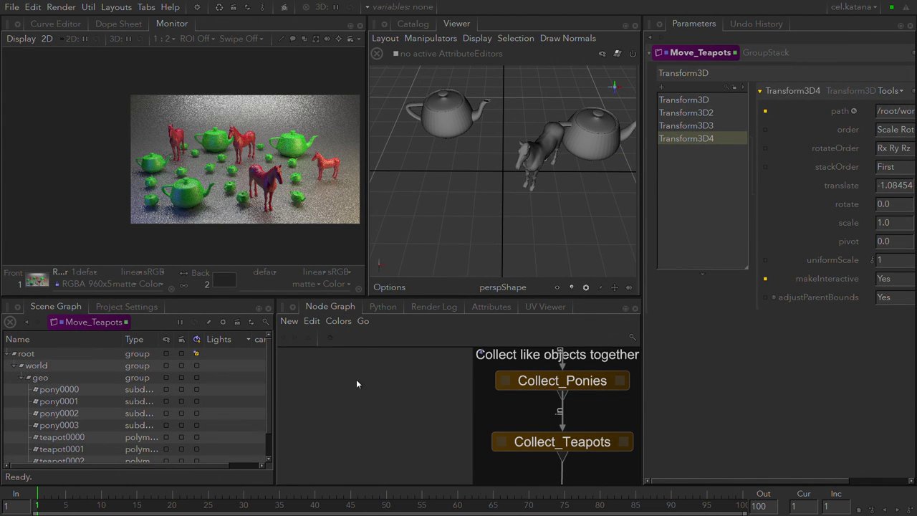
key(space)
middle_drag(405, 388, 381, 184)
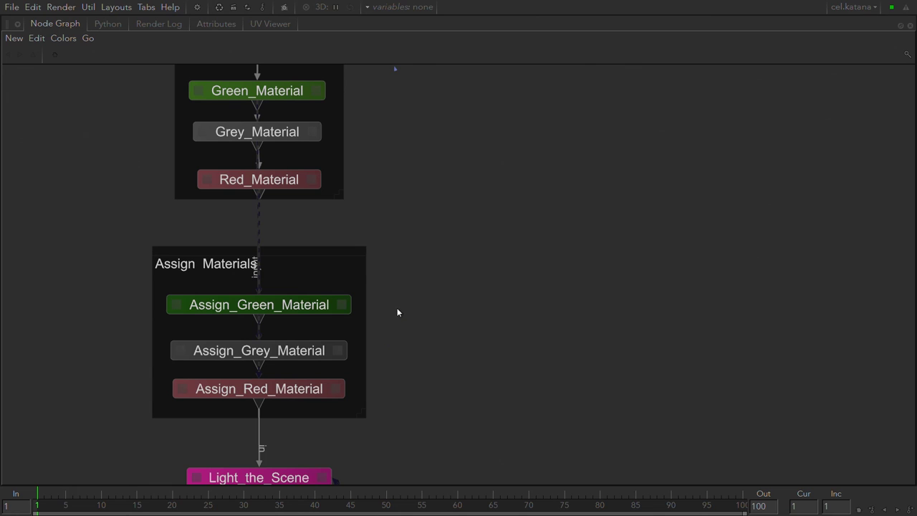
middle_drag(407, 421, 430, 242)
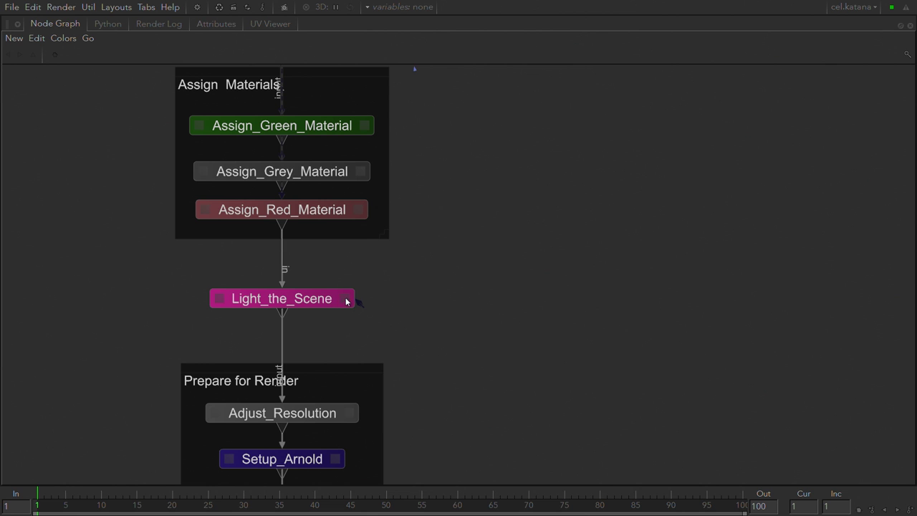
- Edit Light_the_Scene to show lgt_rim, lgt_key and lgt_fill, then center Prepare for Render
click(324, 301)
key(v)
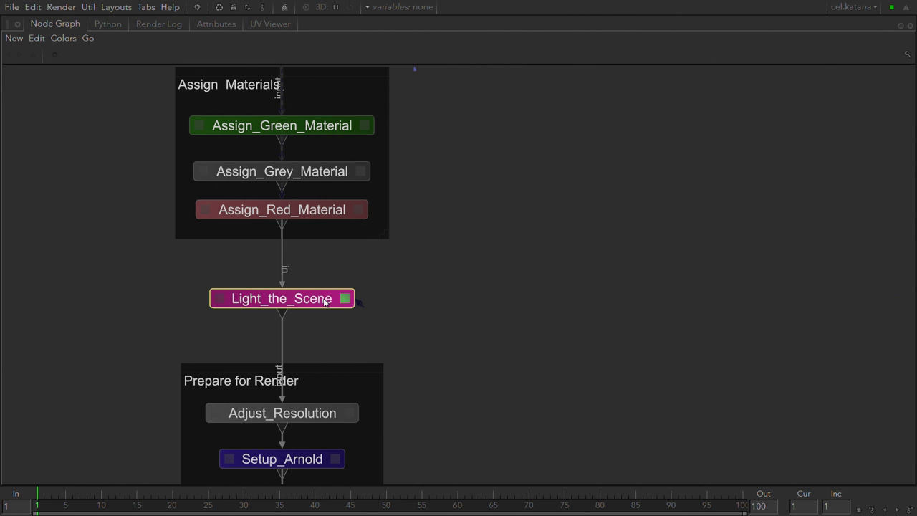
key(space)
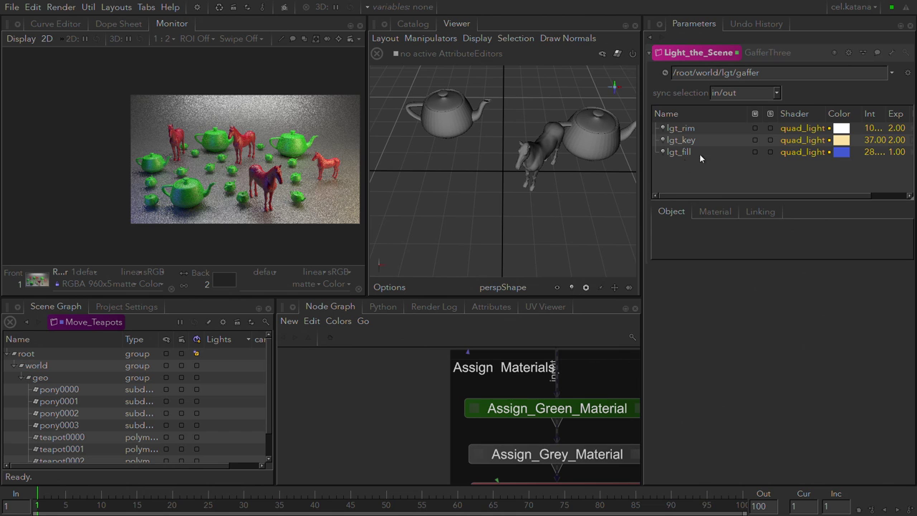
middle_drag(430, 440, 374, 179)
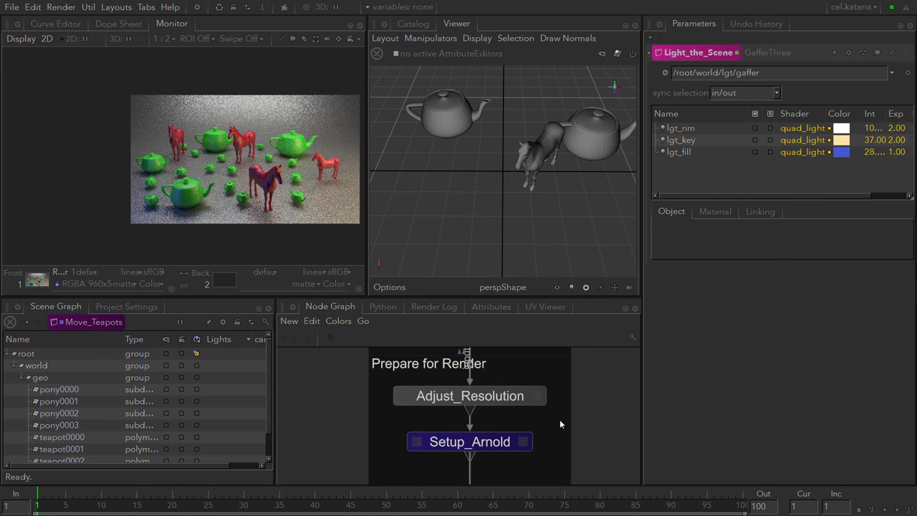
middle_drag(572, 426, 528, 423)
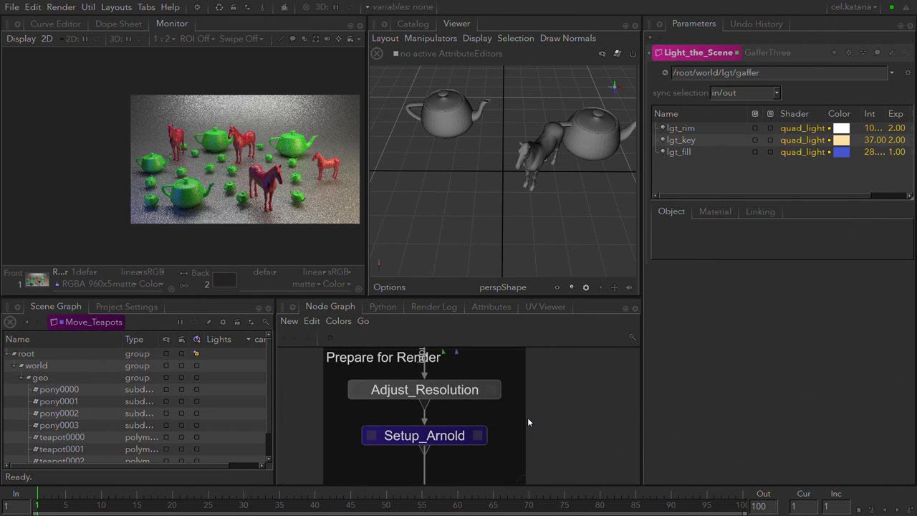
- Edit Adjust_Resolution and search the node list for 'render' without adding a node
click(492, 391)
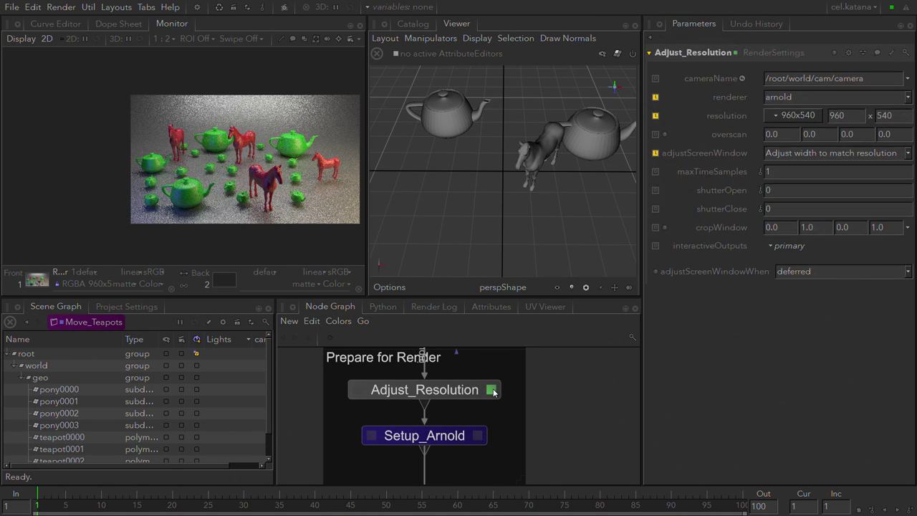
click(464, 393)
key(Tab)
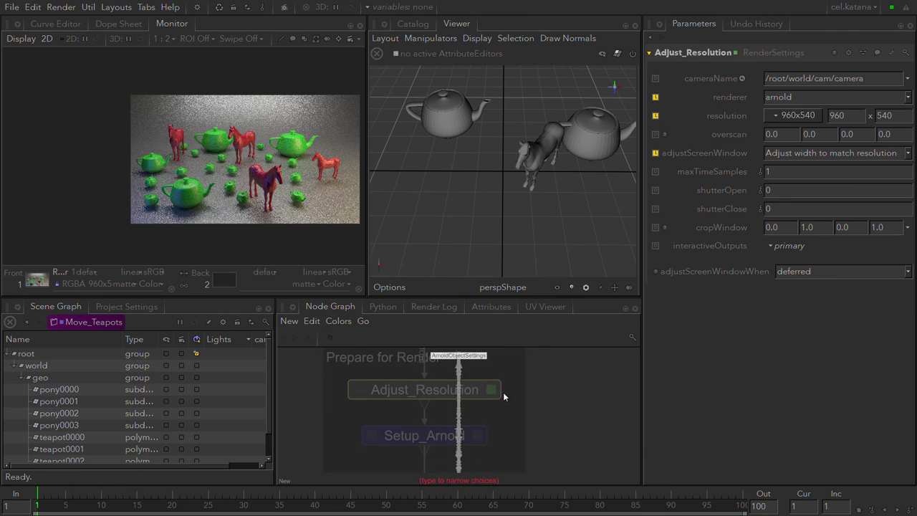
text(render)
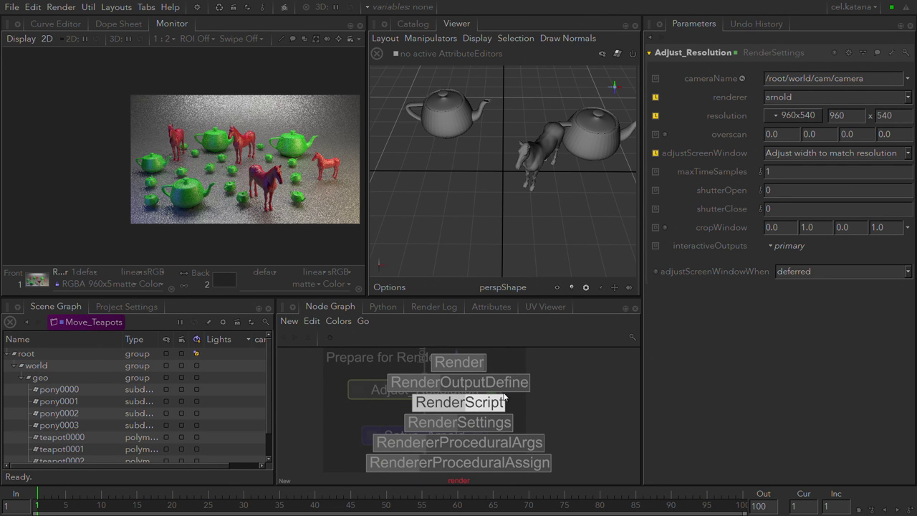
key(Down)
key(Escape)
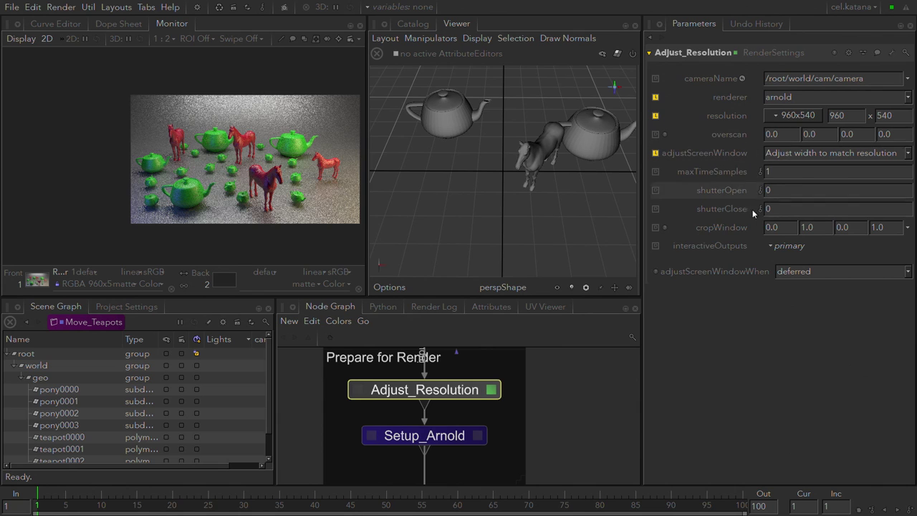
- Show Setup_Arnold's Arnold global settings, then maximize the Node Graph down to Render
click(477, 435)
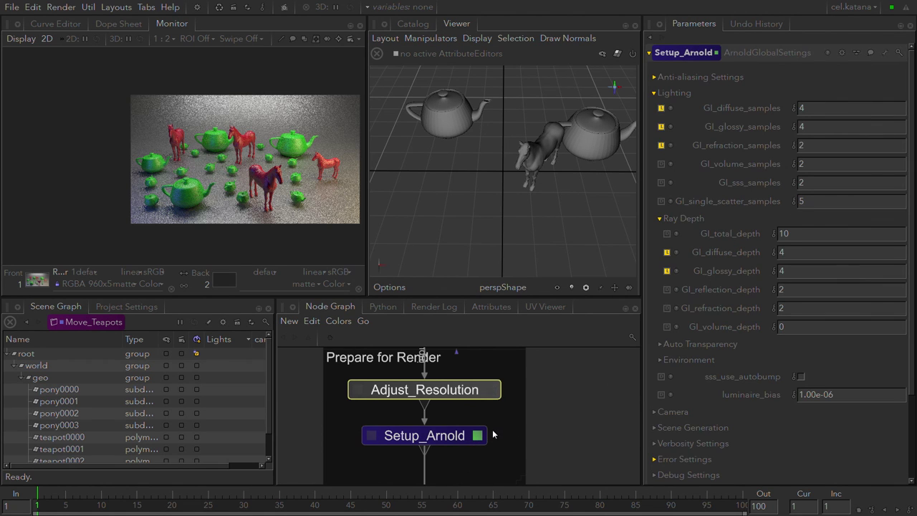
click(445, 435)
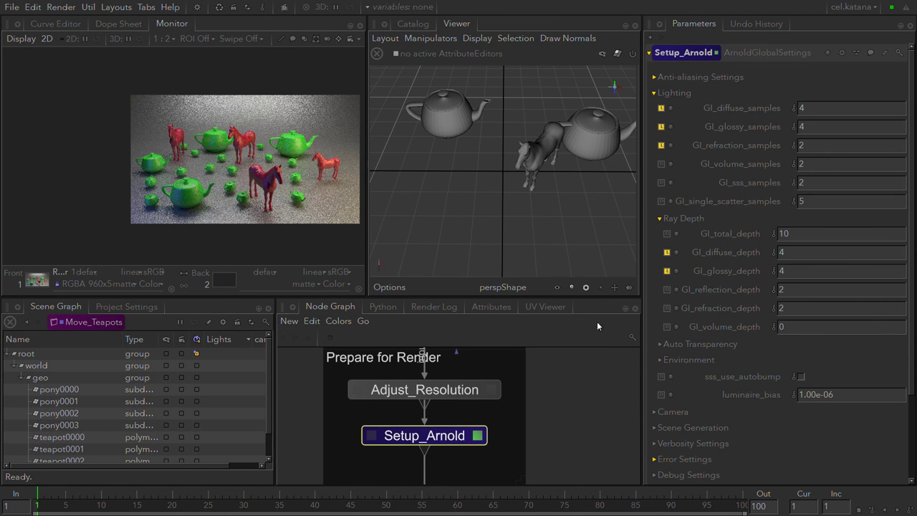
middle_drag(585, 414, 569, 267)
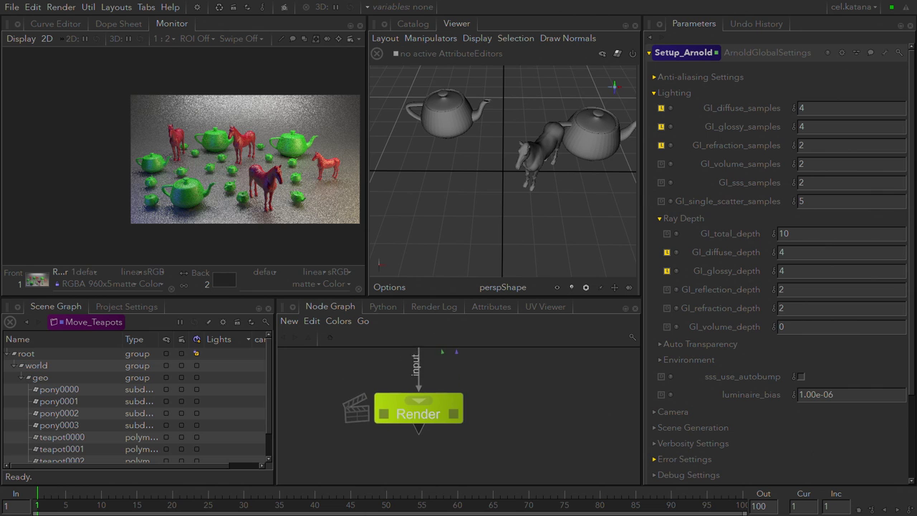
middle_drag(579, 351, 580, 389)
scroll(572, 383, down, 8)
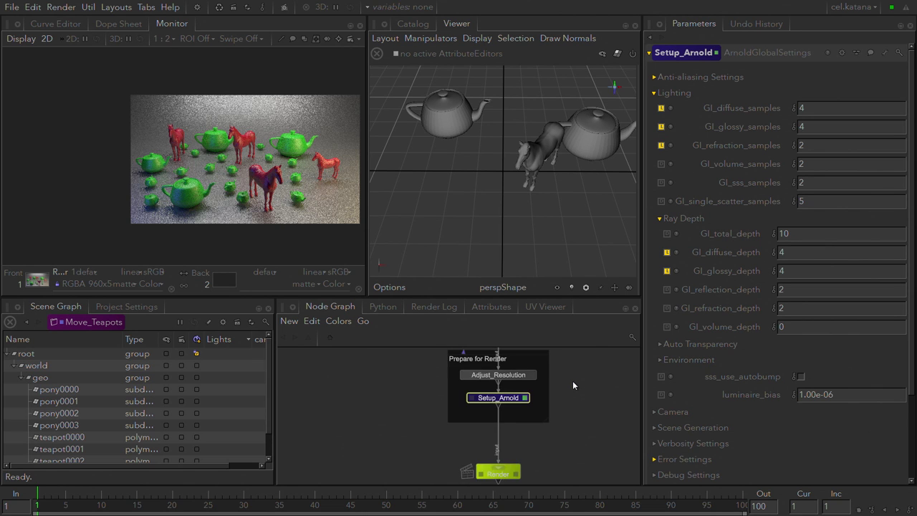
key(space)
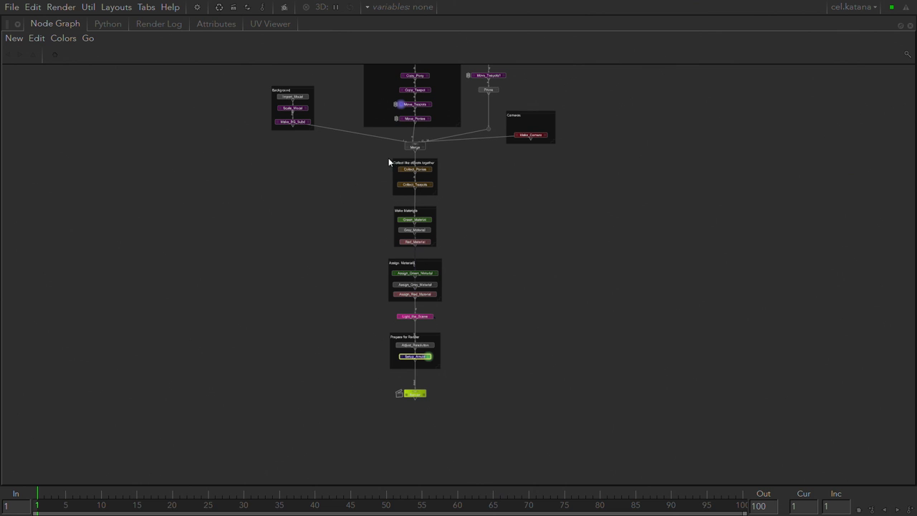
- Group the nodes from Collect down to Setup_Arnold with Ctrl+G
drag(380, 161, 453, 368)
drag(353, 157, 474, 372)
key(ctrl+g)
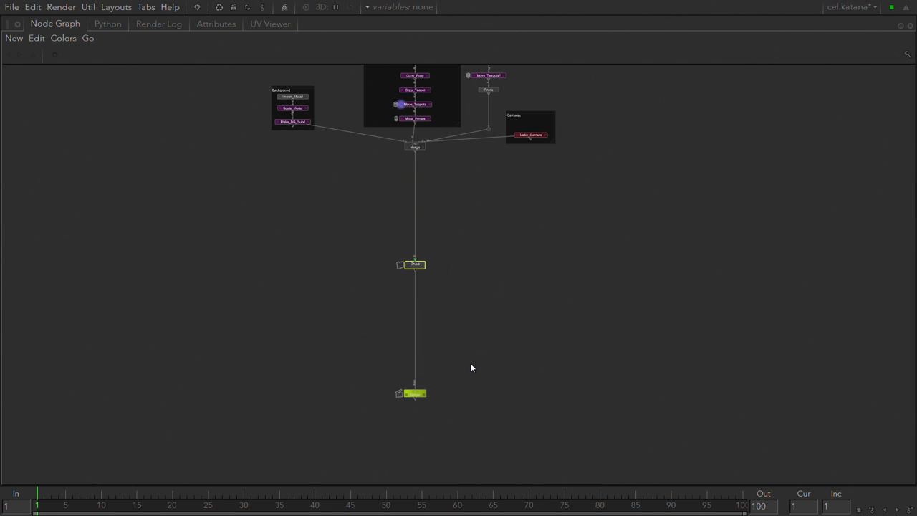
scroll(419, 305, up, 5)
scroll(421, 300, up, 3)
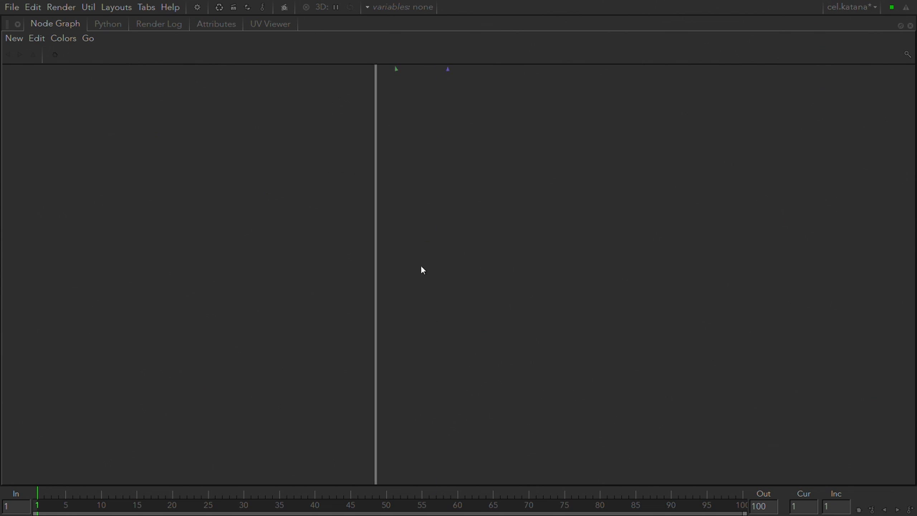
scroll(409, 250, down, 5)
middle_drag(408, 249, 409, 321)
scroll(409, 320, up, 6)
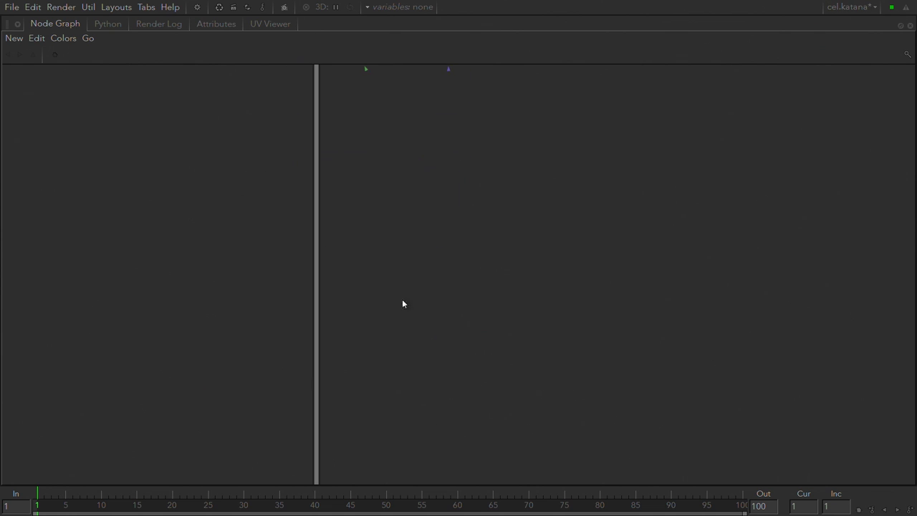
middle_drag(398, 246, 413, 441)
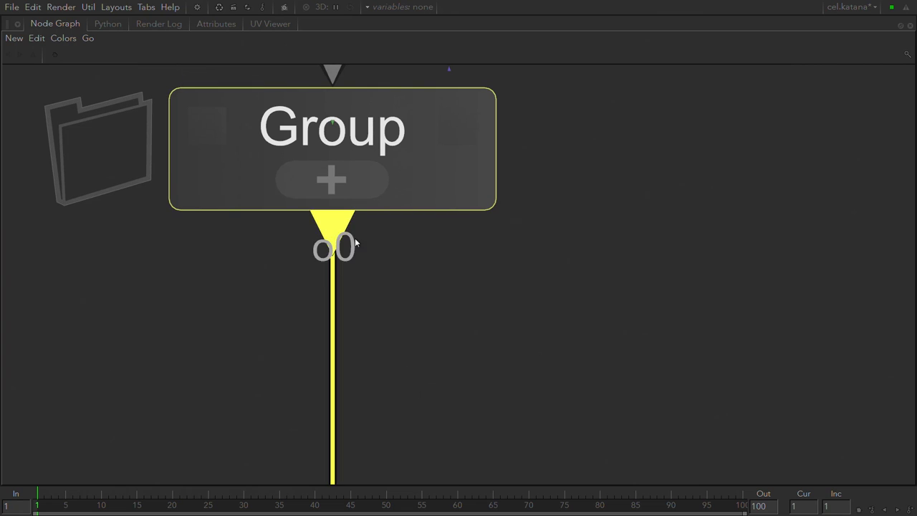
- Expand the Group to inspect its contents, collapse it again and center it in view
click(339, 189)
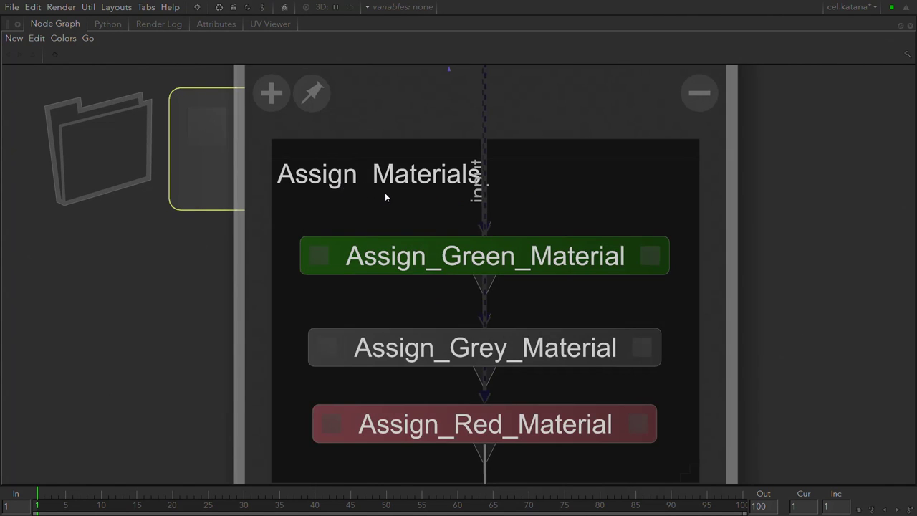
scroll(385, 193, down, 5)
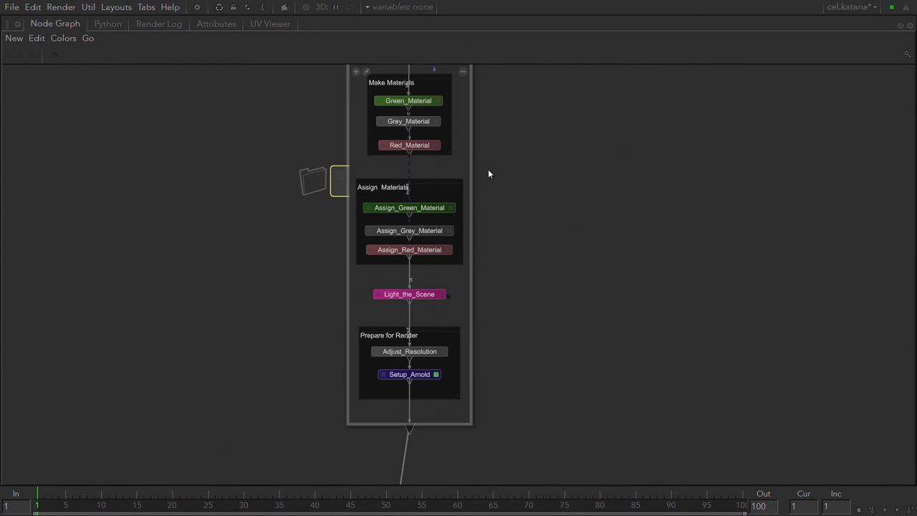
middle_drag(506, 165, 483, 268)
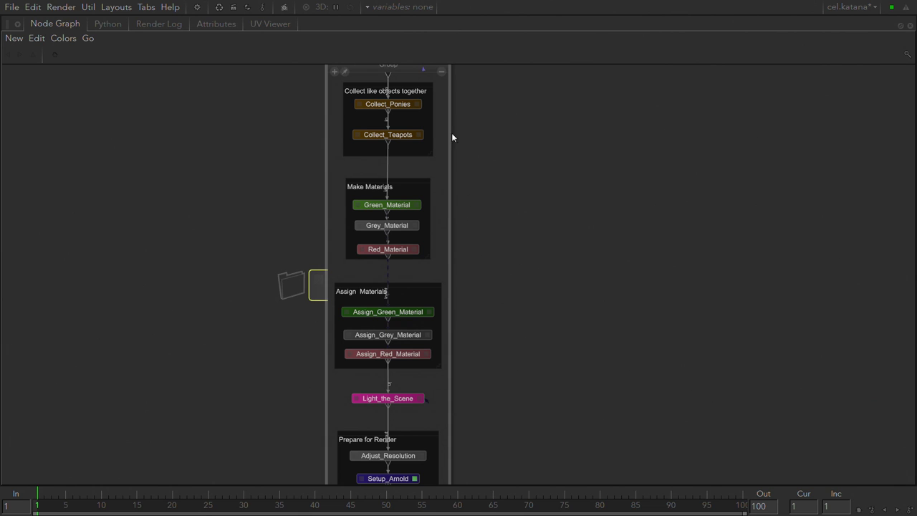
click(440, 72)
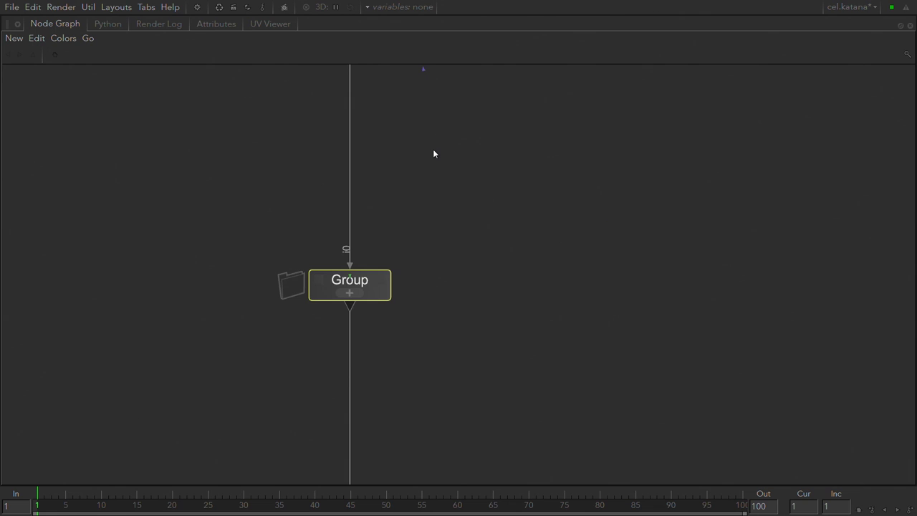
scroll(433, 149, down, 6)
key(f)
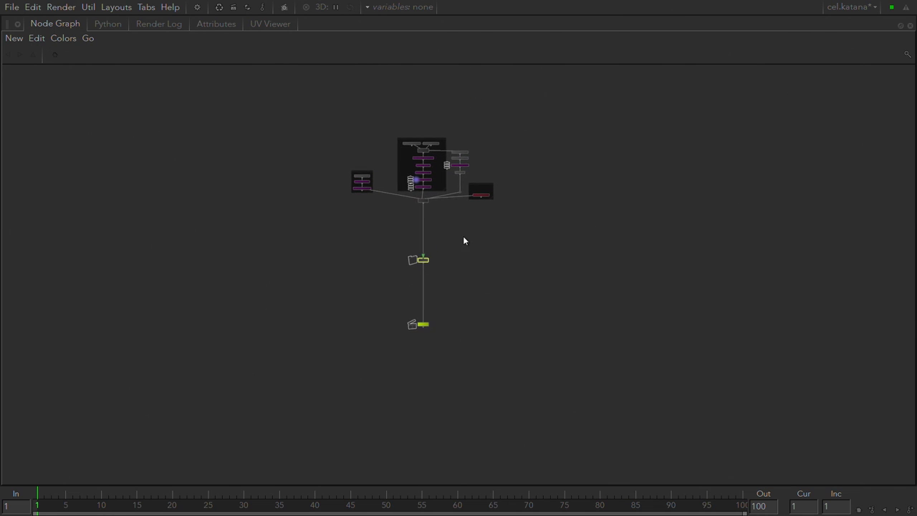
scroll(460, 233, up, 8)
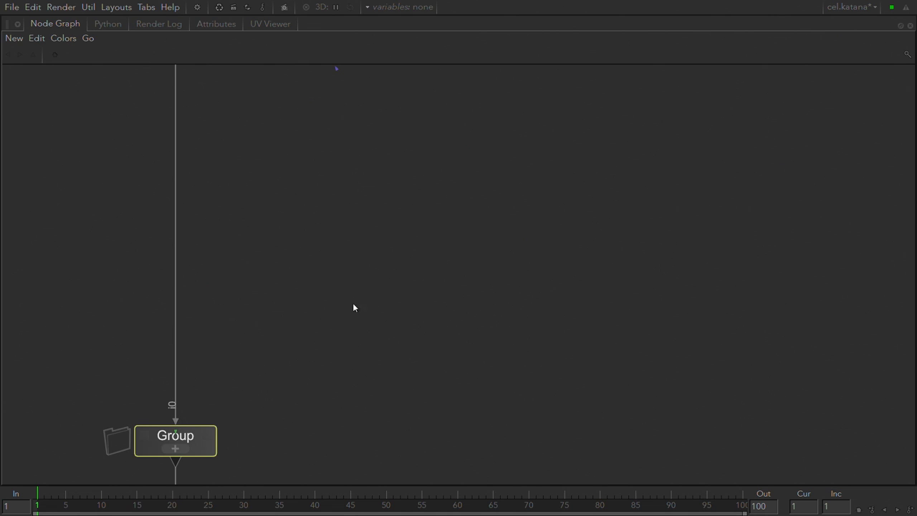
middle_drag(304, 320, 433, 158)
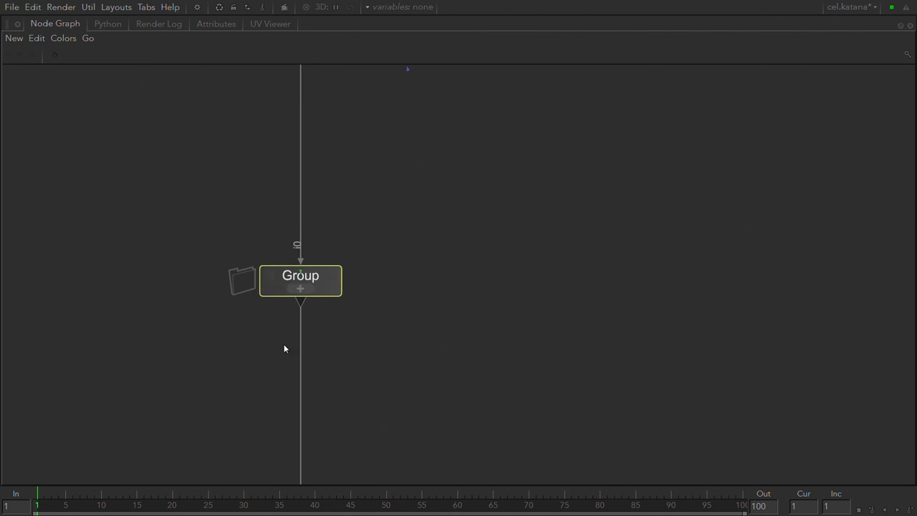
- Convert the Group to a LiveGroup, cancel the publish dialog, and expand its internal network
right_click(278, 288)
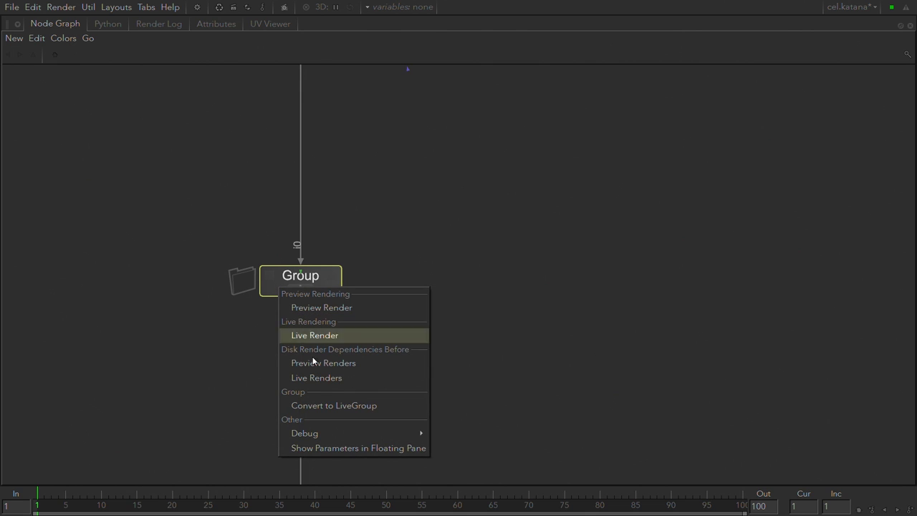
click(321, 405)
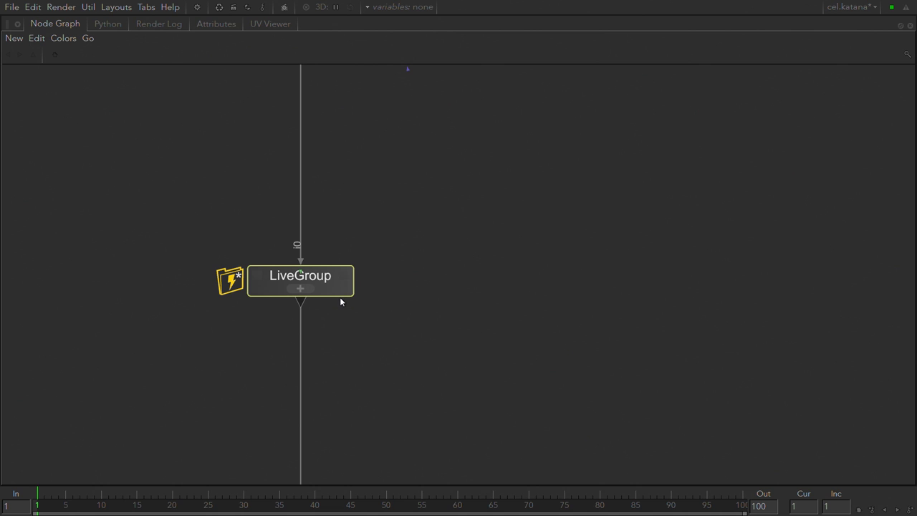
right_click(260, 284)
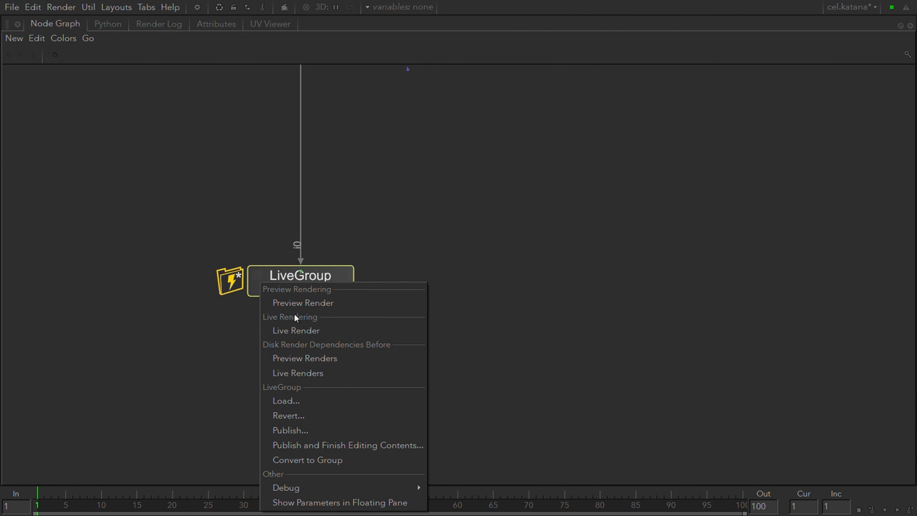
click(339, 447)
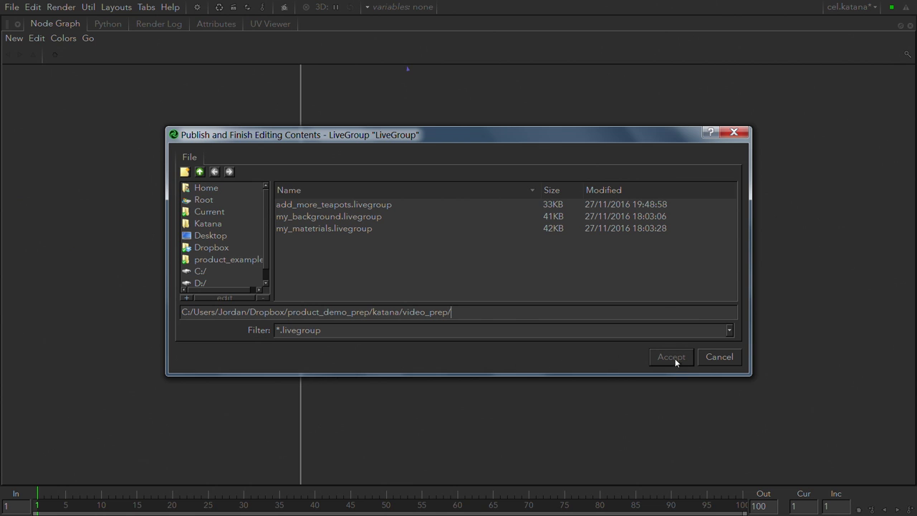
click(715, 358)
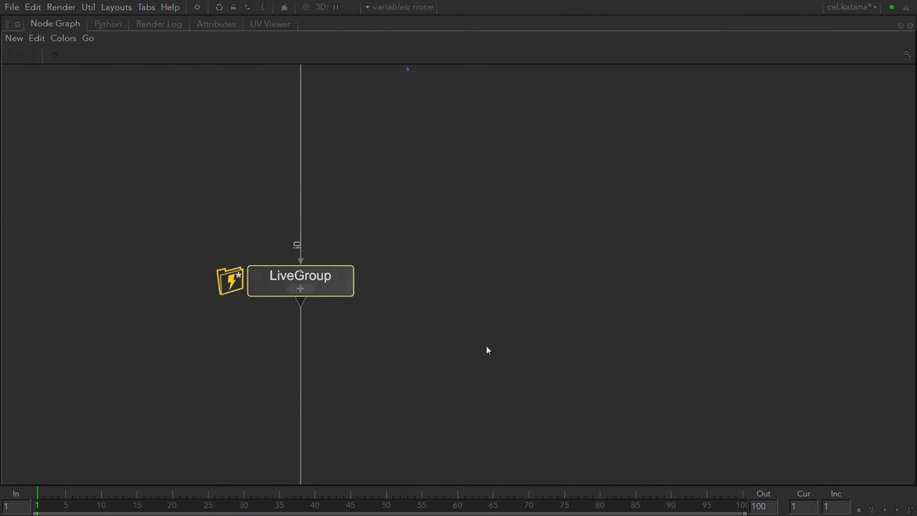
click(300, 288)
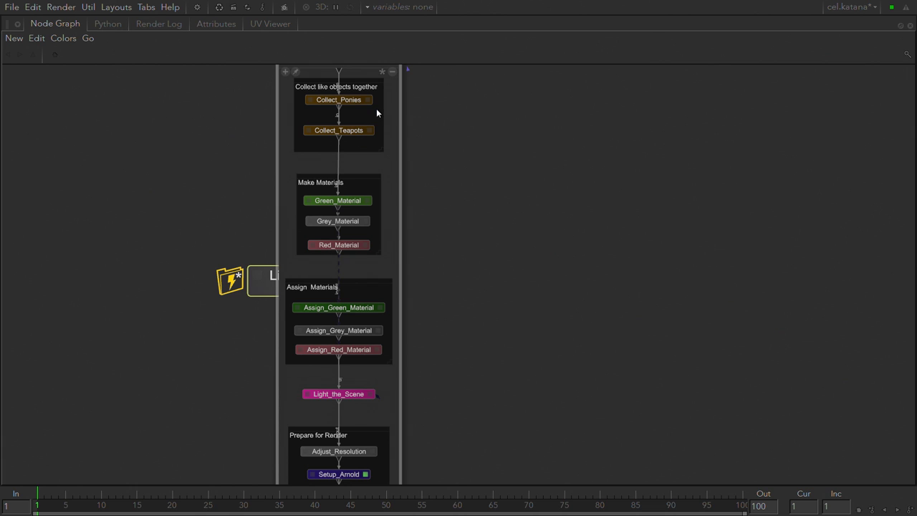
- Collapse the expanded group into a single LiveGroup node and search the node list for 'arn'
click(393, 74)
scroll(364, 195, down, 3)
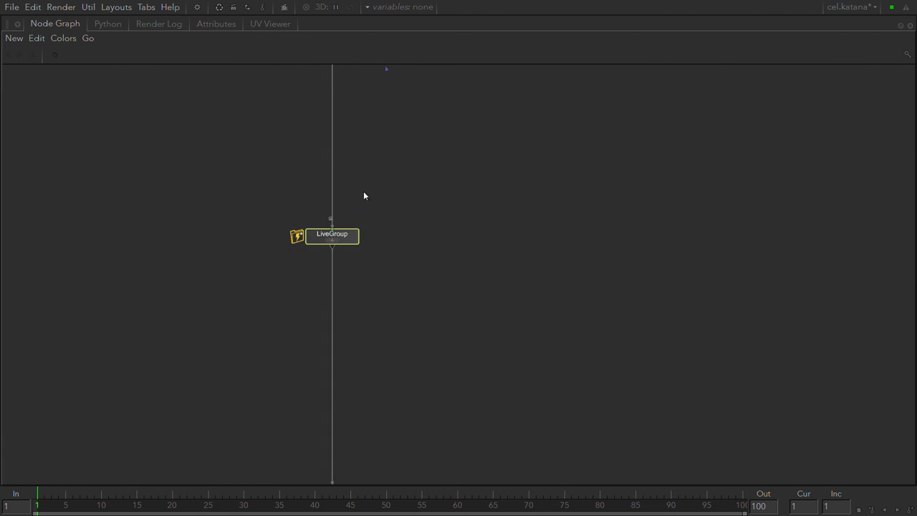
key(Tab)
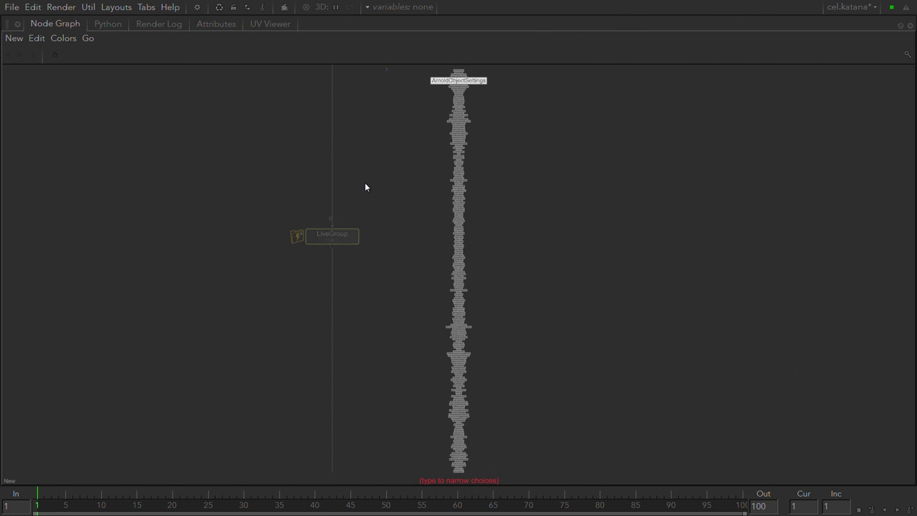
text(arnd)
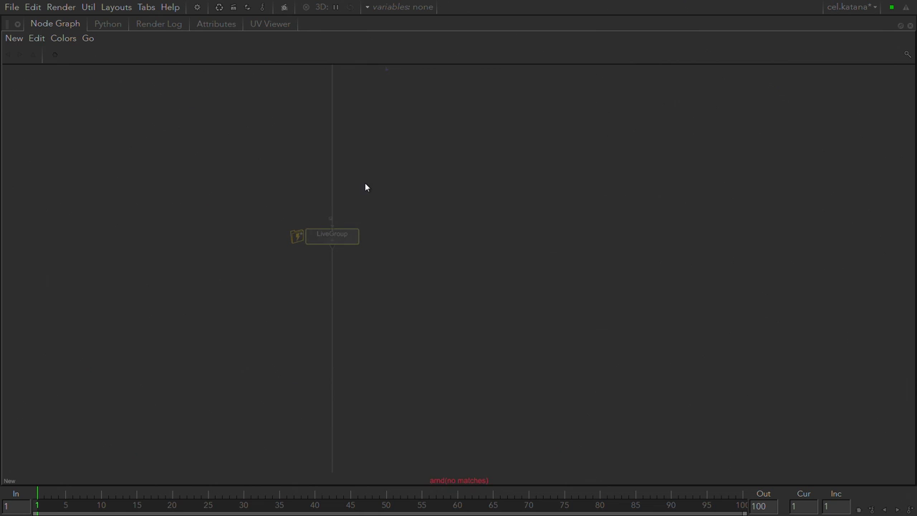
key(BackSpace)
key(BackSpace)
key(BackSpace)
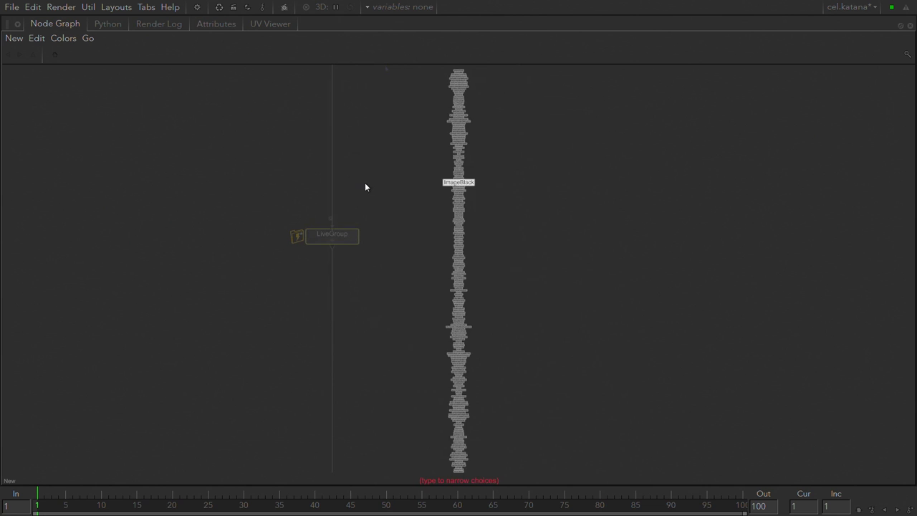
- Try the 'pr' and 'dl' filters in the node-creation list
text(p)
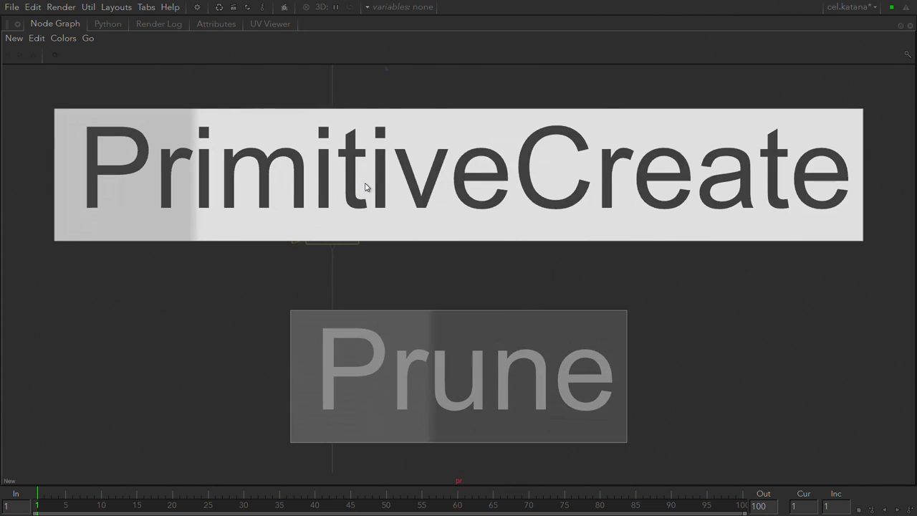
text(r)
key(BackSpace)
key(BackSpace)
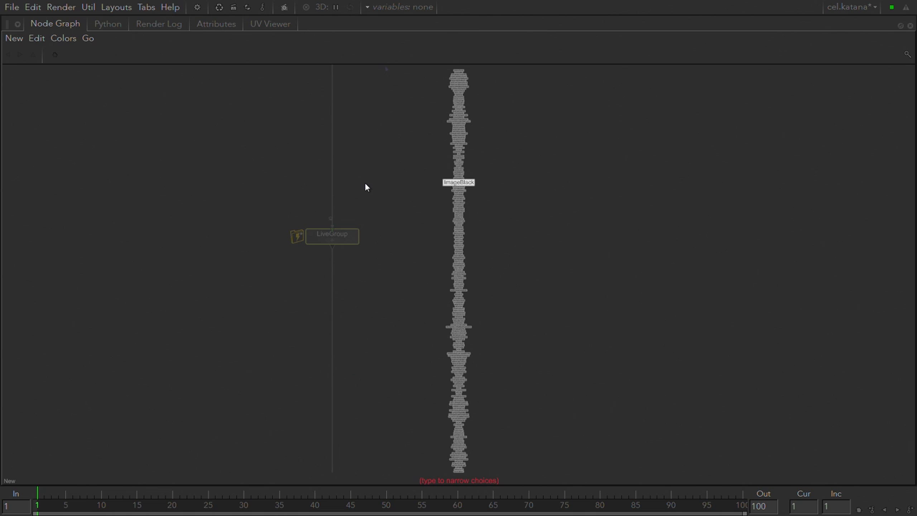
text(dl)
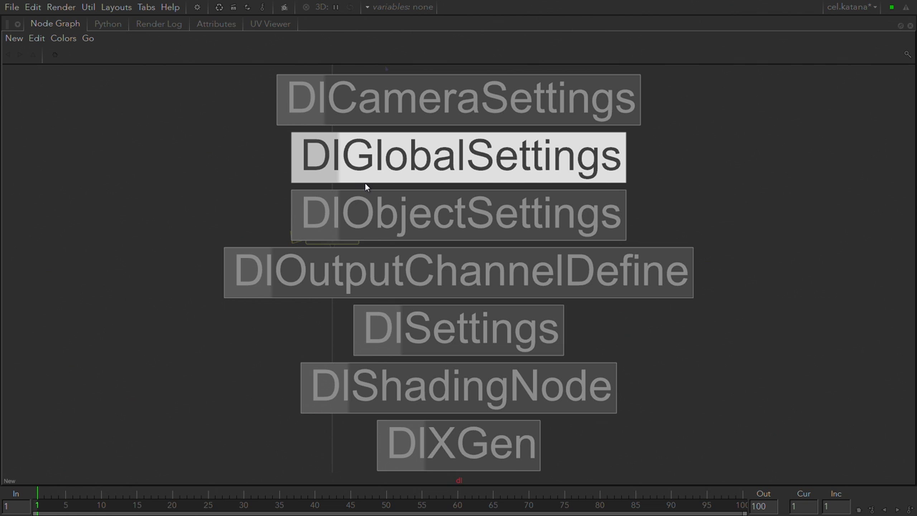
key(BackSpace)
key(BackSpace)
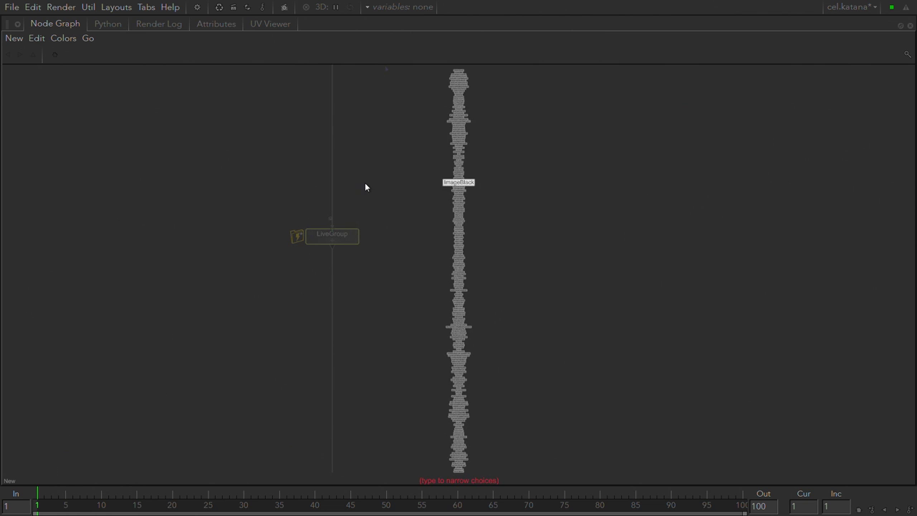
- Add an ImageAddMix node below LiveGroup, then delete it
text(alem)
key(BackSpace)
key(BackSpace)
key(BackSpace)
key(BackSpace)
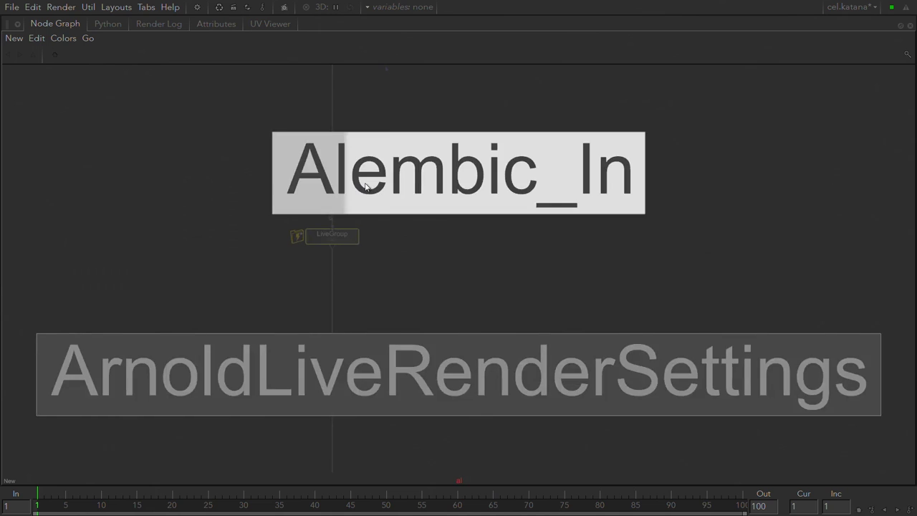
key(Up)
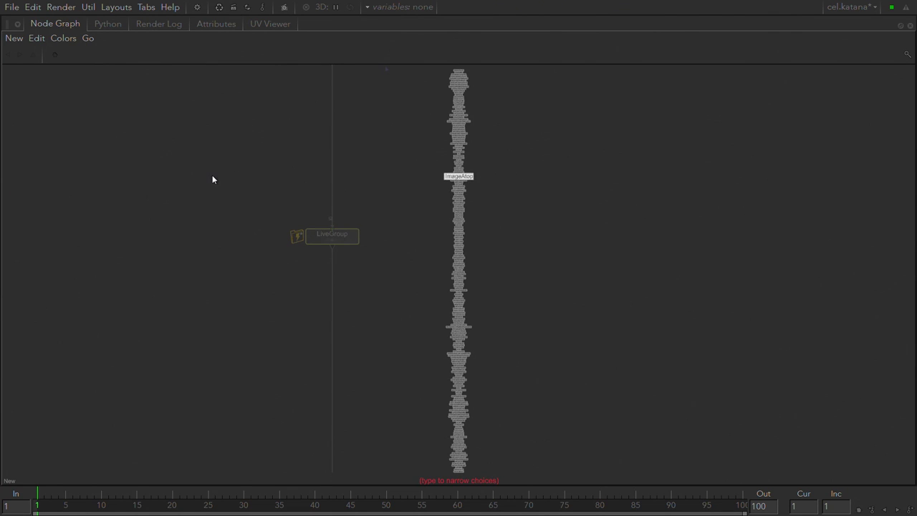
key(Return)
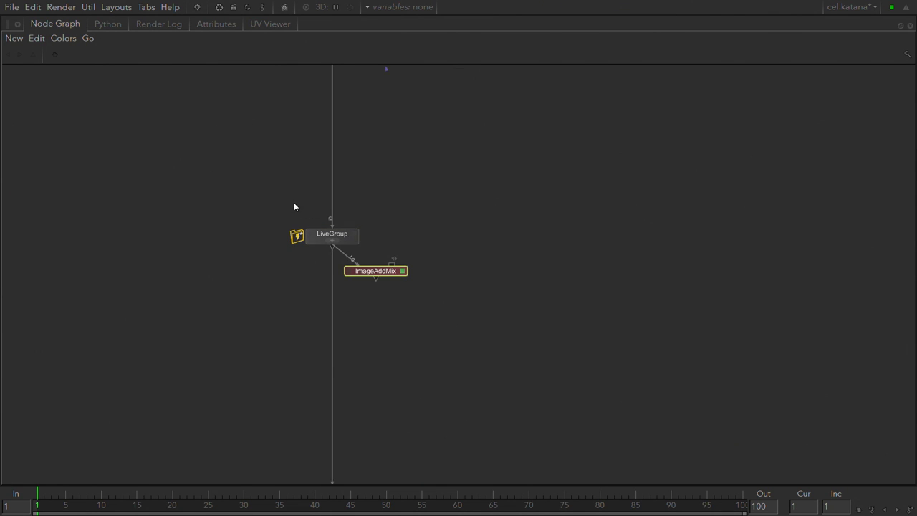
key(Delete)
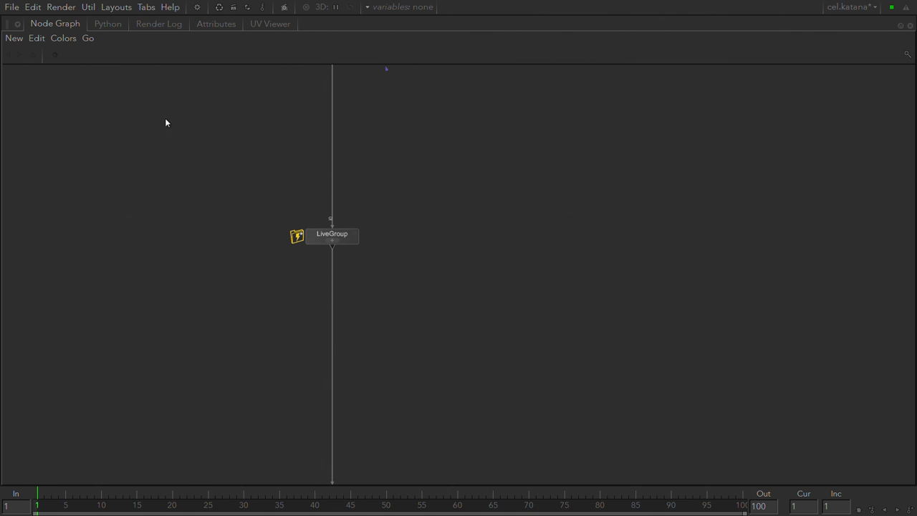
click(6, 39)
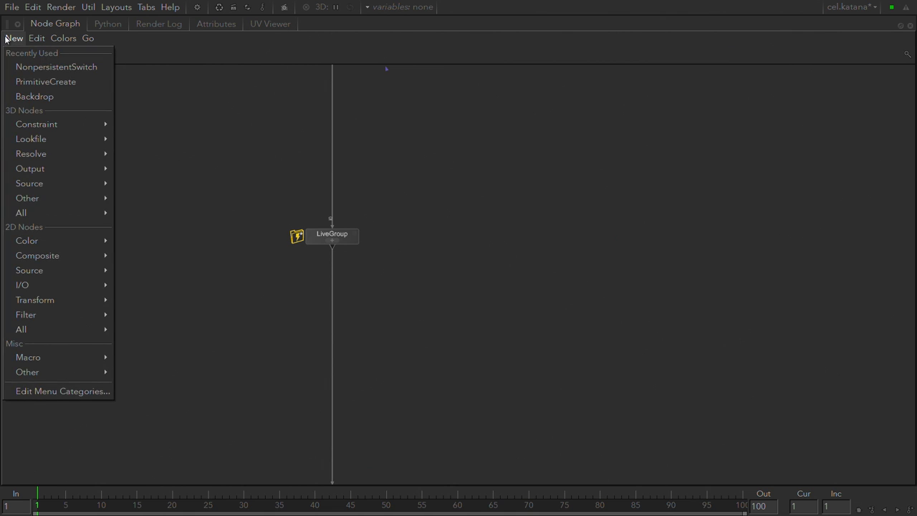
mouse_move(50, 126)
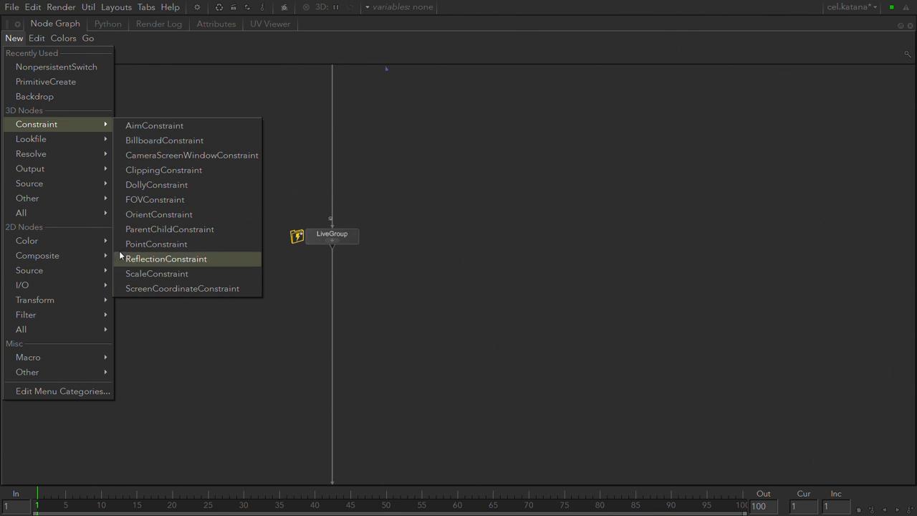
mouse_move(85, 182)
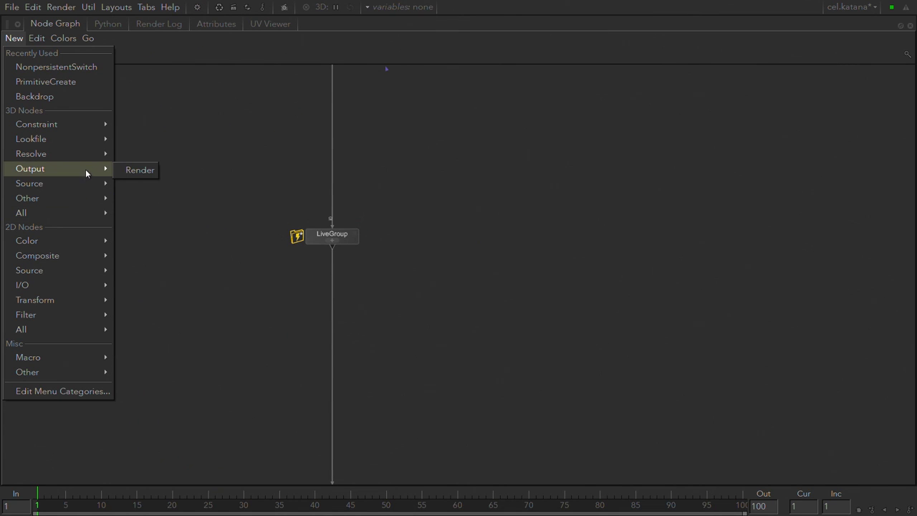
mouse_move(86, 155)
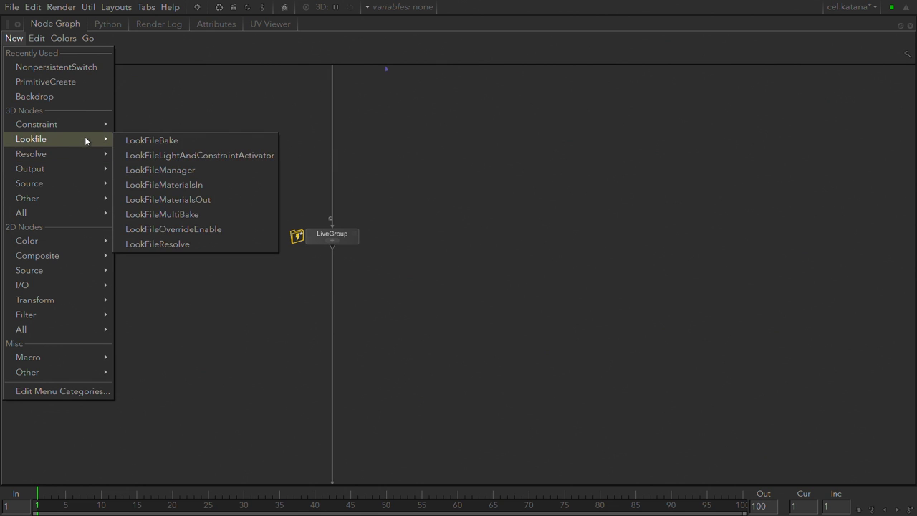
mouse_move(84, 129)
click(205, 111)
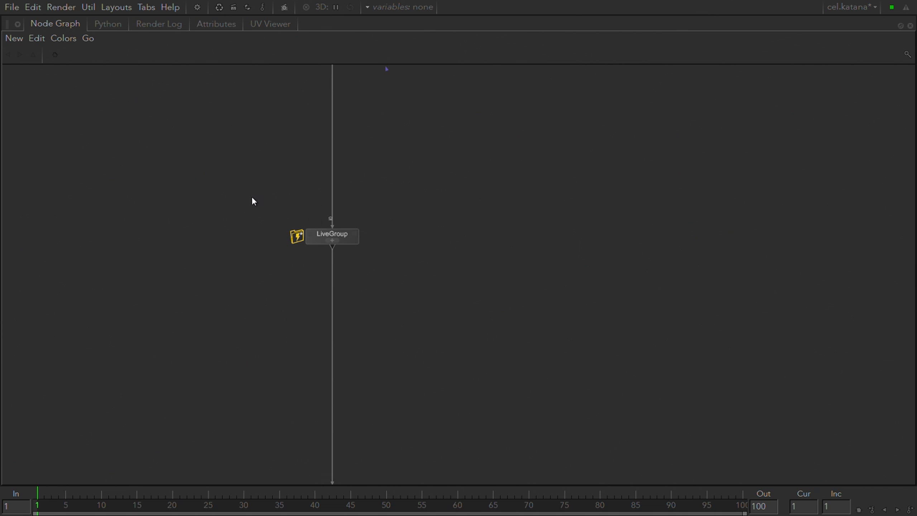
- Replace the cel scene with a fresh Untitled project via File > New (Ctrl+N)
key(ctrl+n)
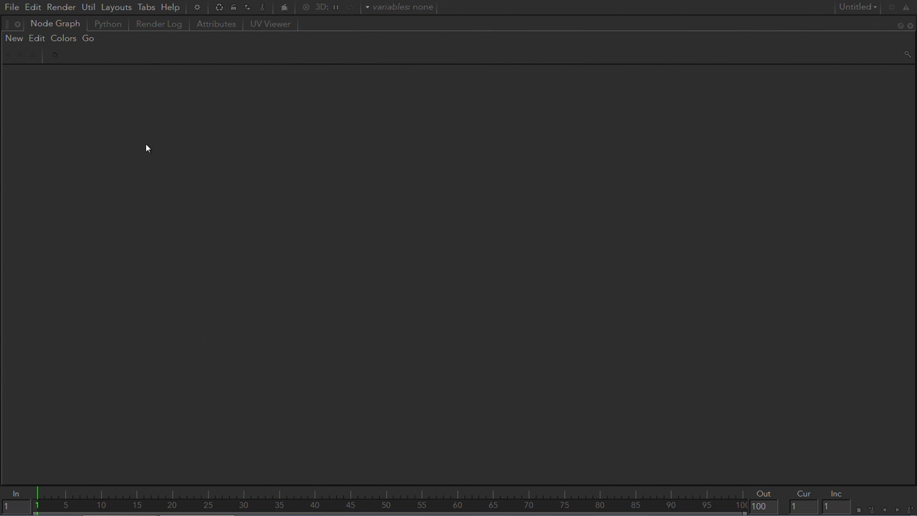
- Filter the node-creation list with 'arn' to show only Arnold node types
key(Tab)
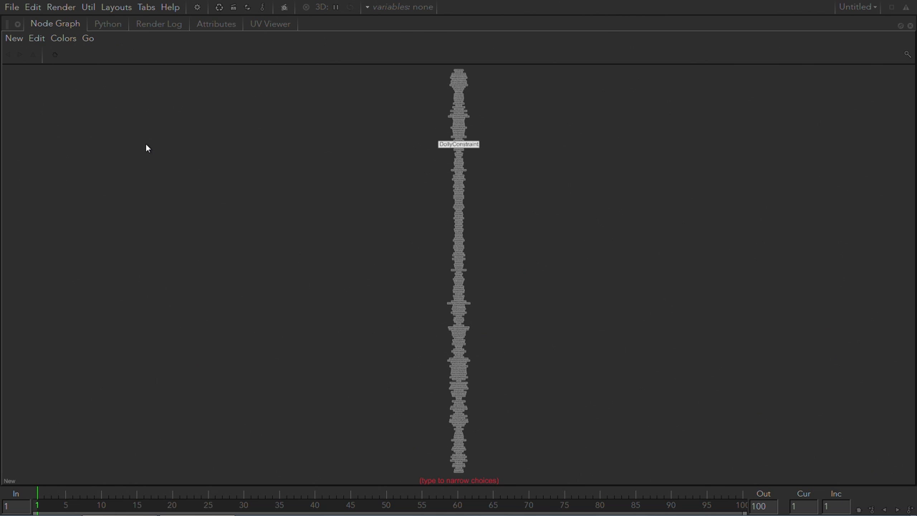
text(arn)
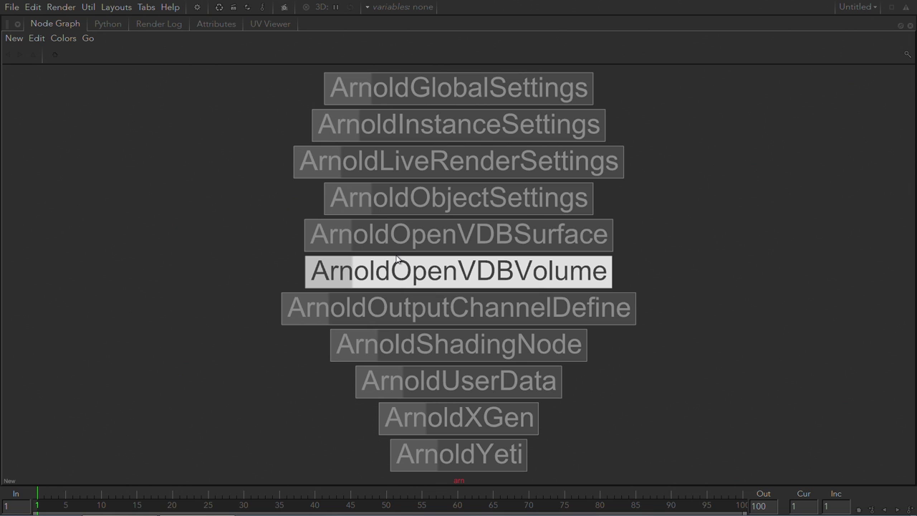
- Step through the Arnold entries down to ArnoldYeti, then dismiss the list without creating a node
key(Down)
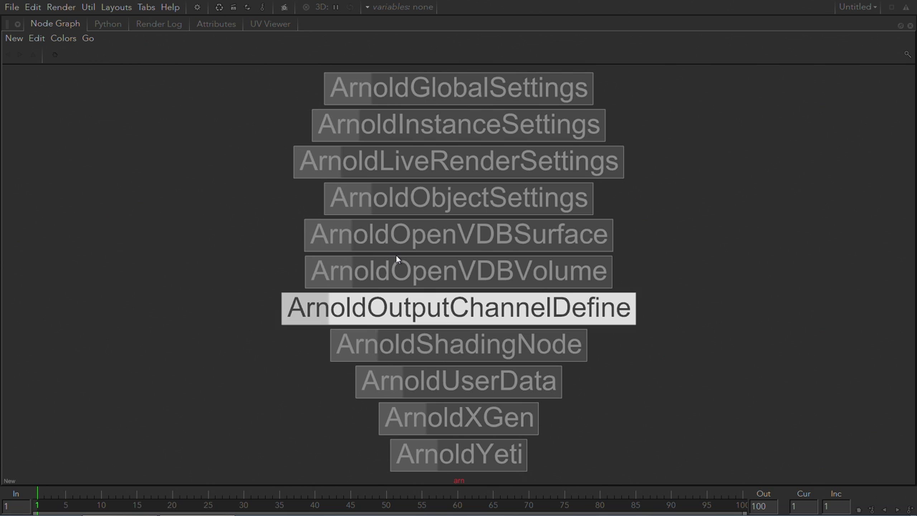
key(Down)
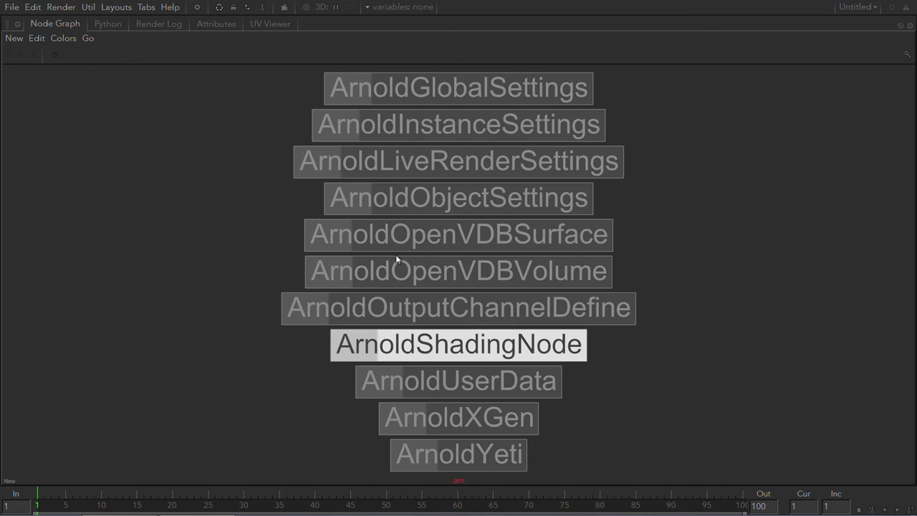
key(Down)
key(Down)
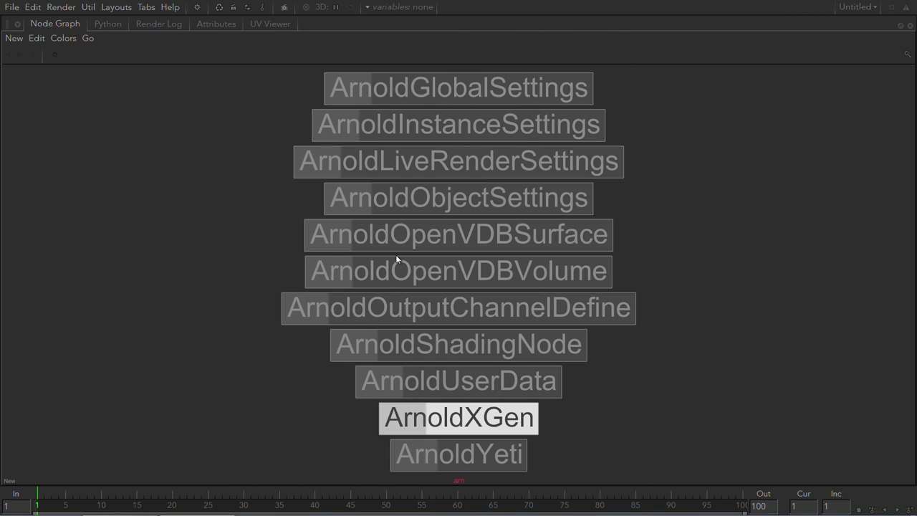
key(Down)
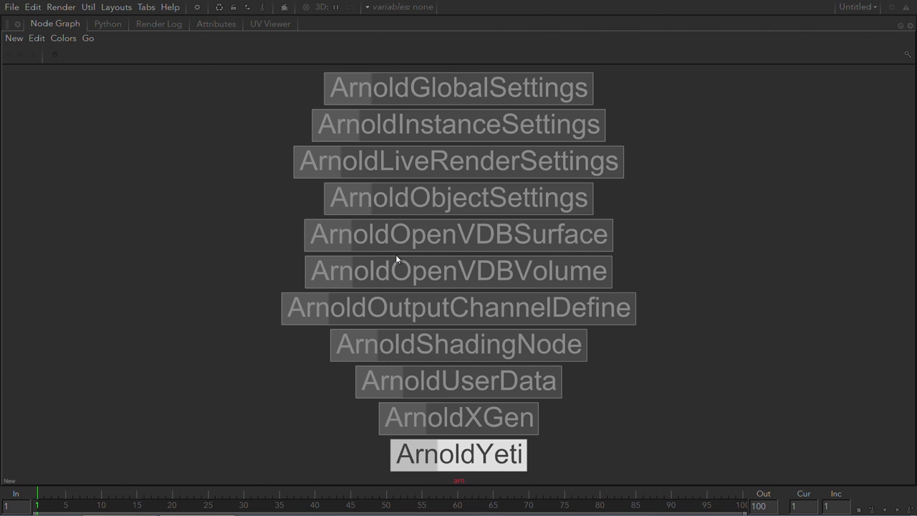
key(Escape)
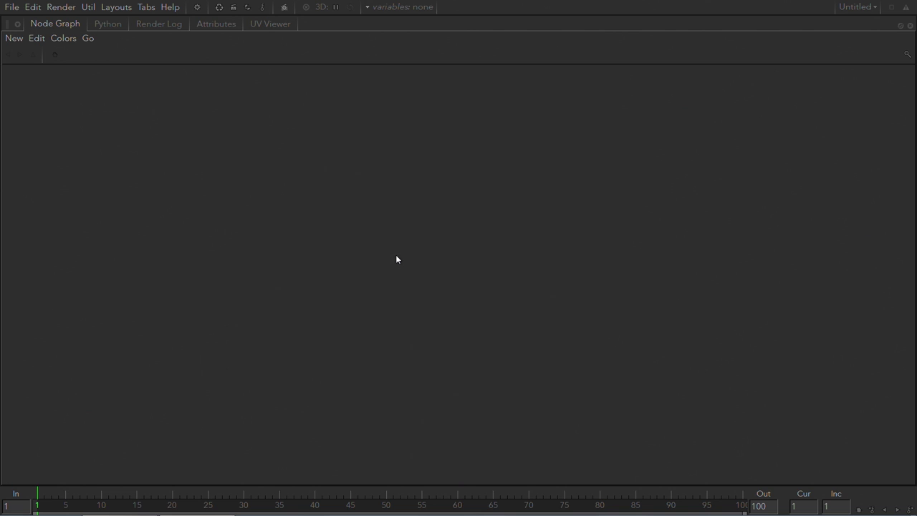
key(Tab)
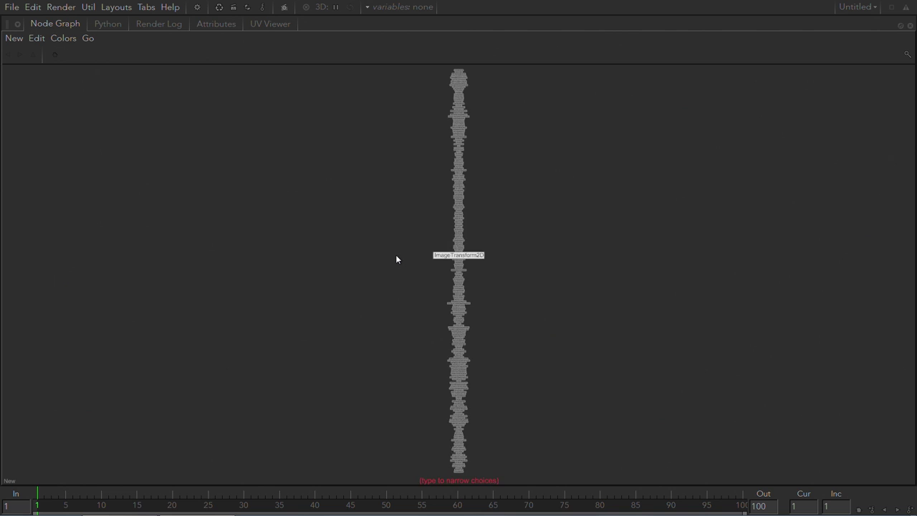
text(dl)
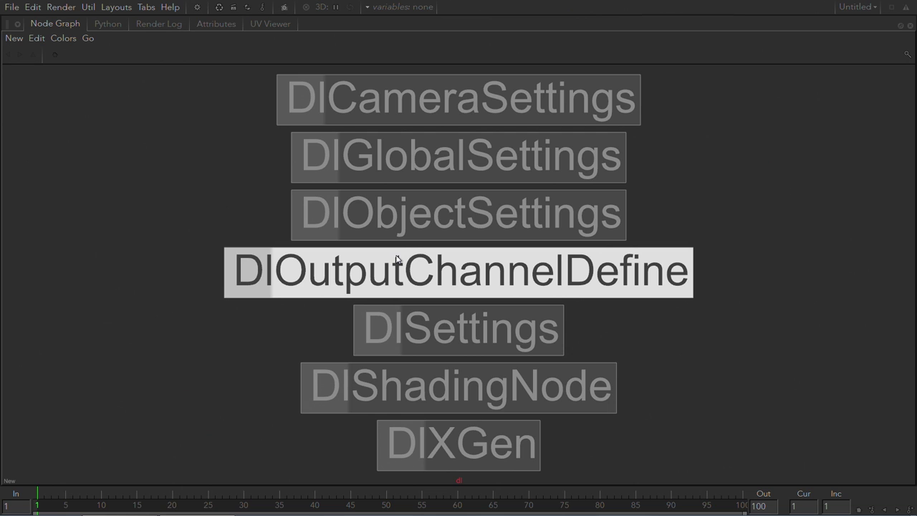
key(Up)
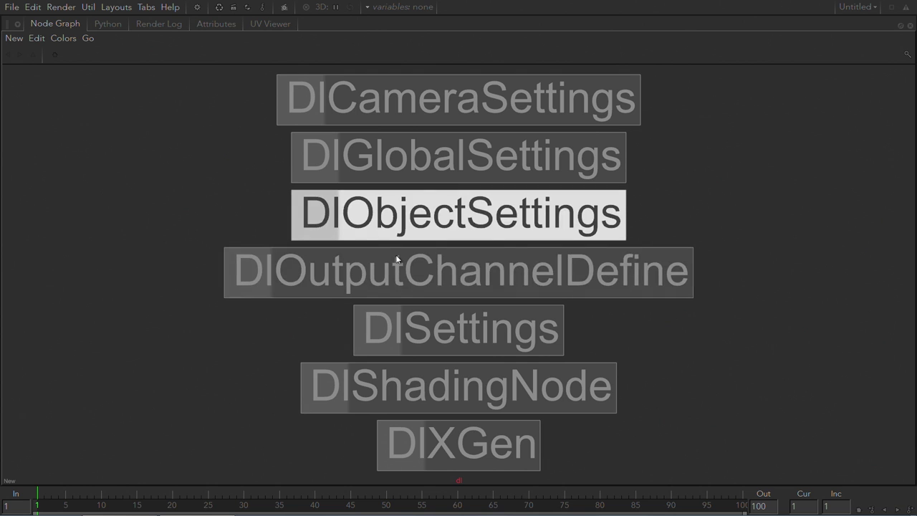
key(Down)
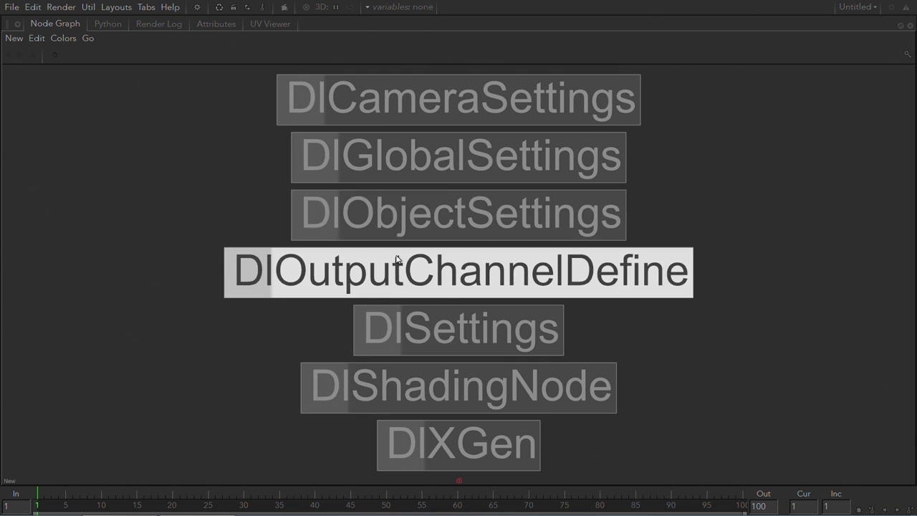
key(Down)
key(Down)
key(Down)
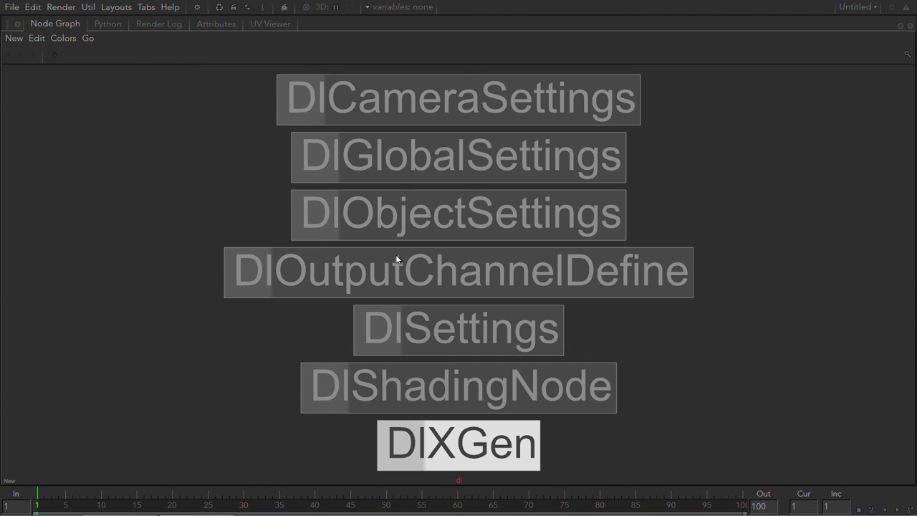
key(Up)
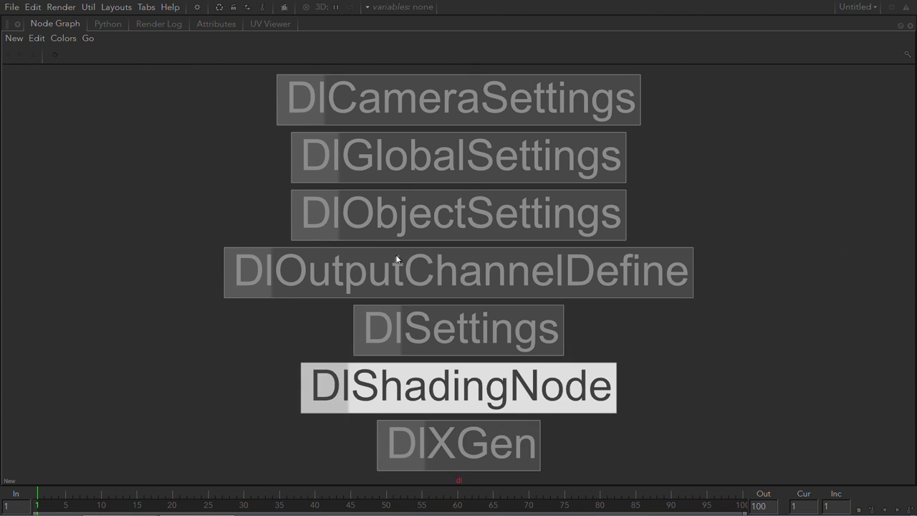
key(Up)
key(Down)
key(Down)
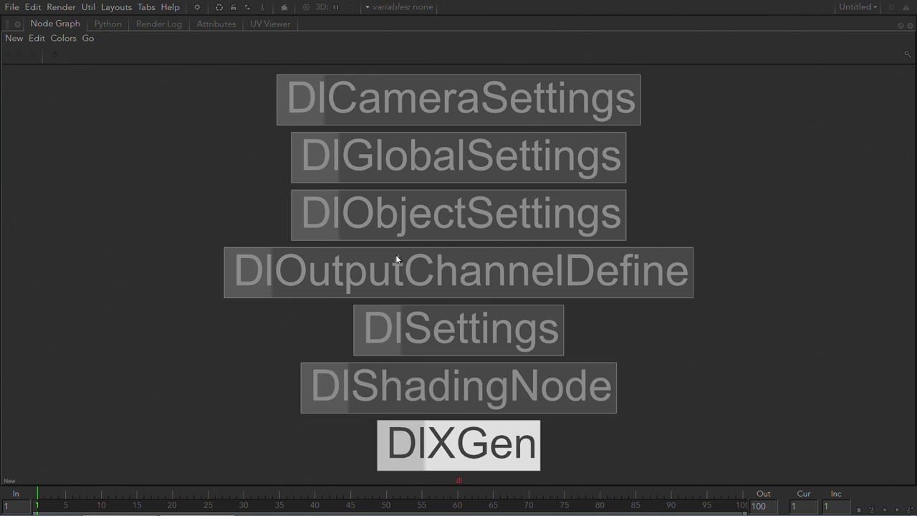
key(Up)
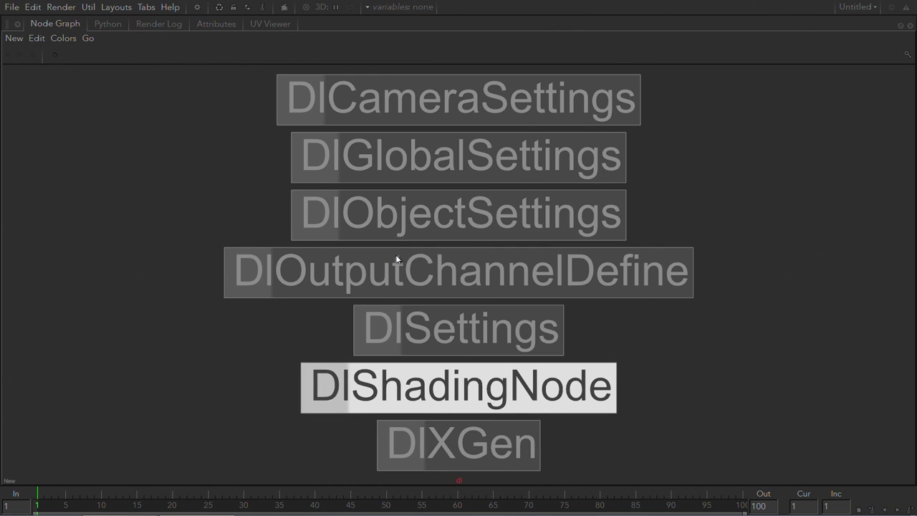
key(Up)
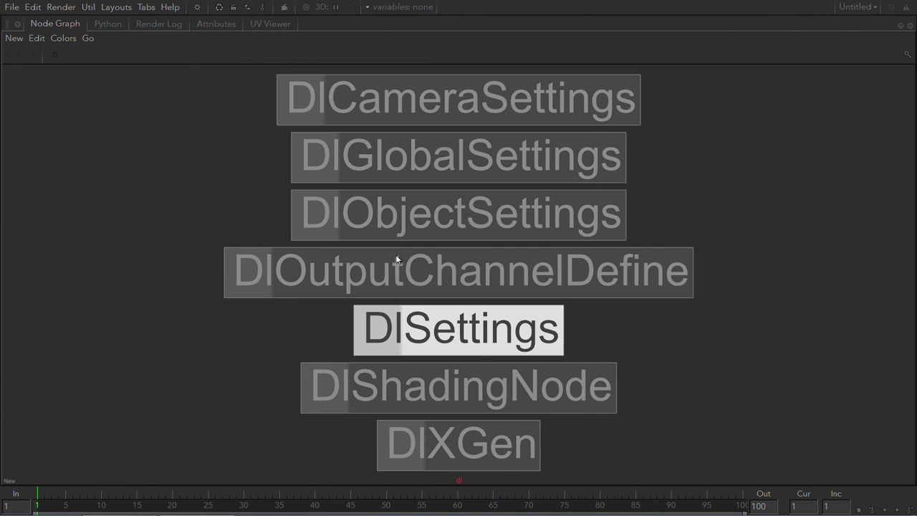
key(Up)
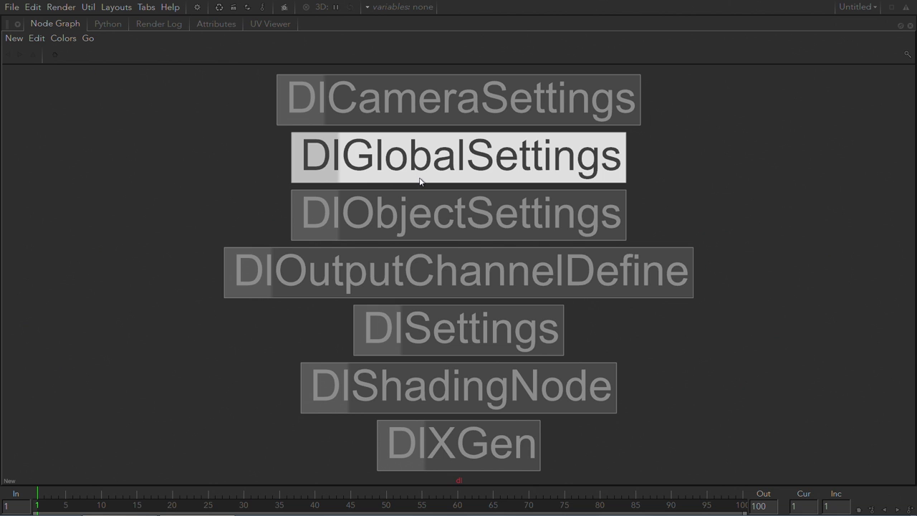
- Create a DlSettings node and place it in the graph
click(433, 323)
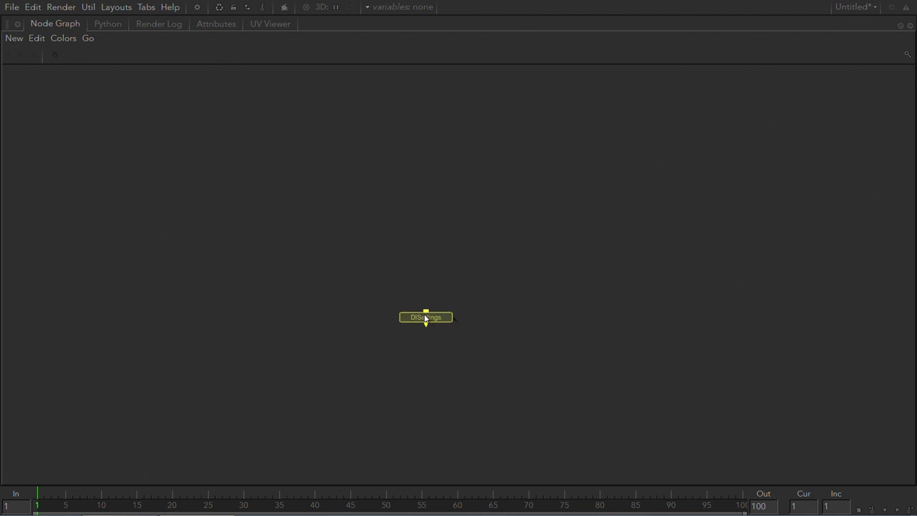
click(417, 278)
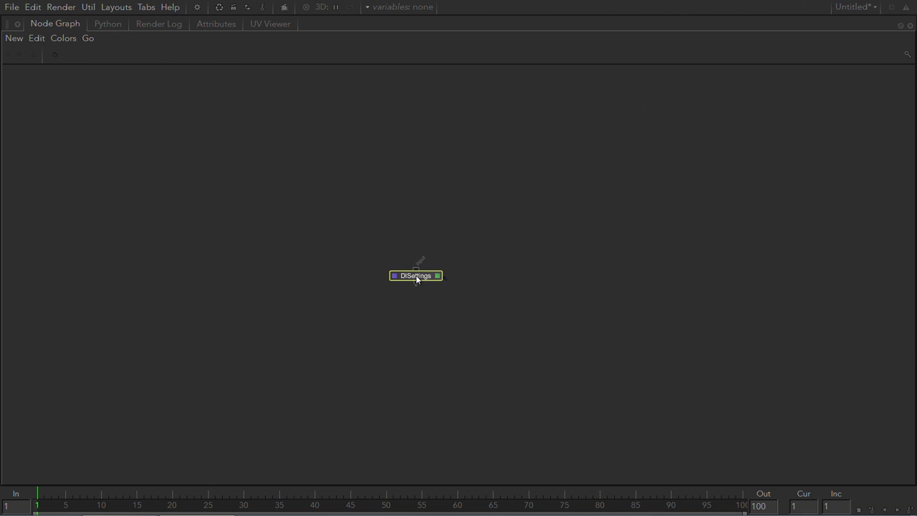
key(ctrl+space)
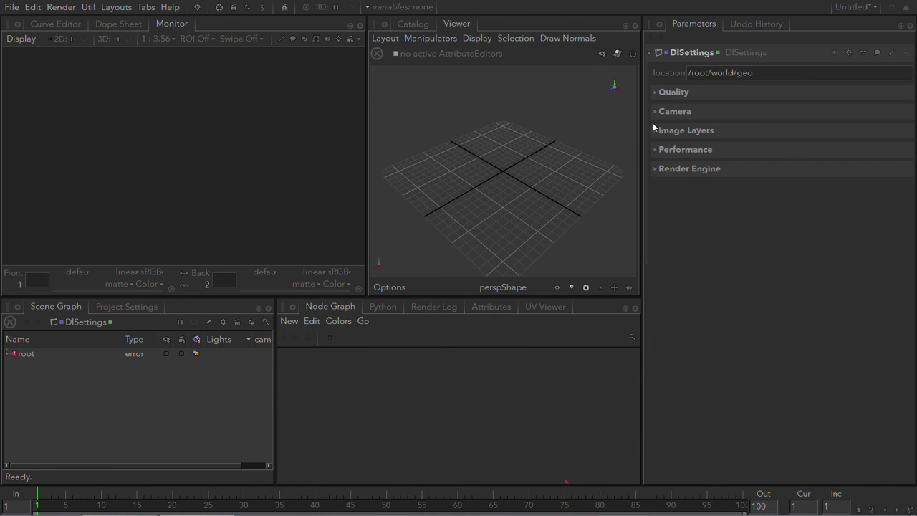
- Add a Diffuse image layer alongside primary under DlSettings' Image Layers
click(680, 131)
click(671, 114)
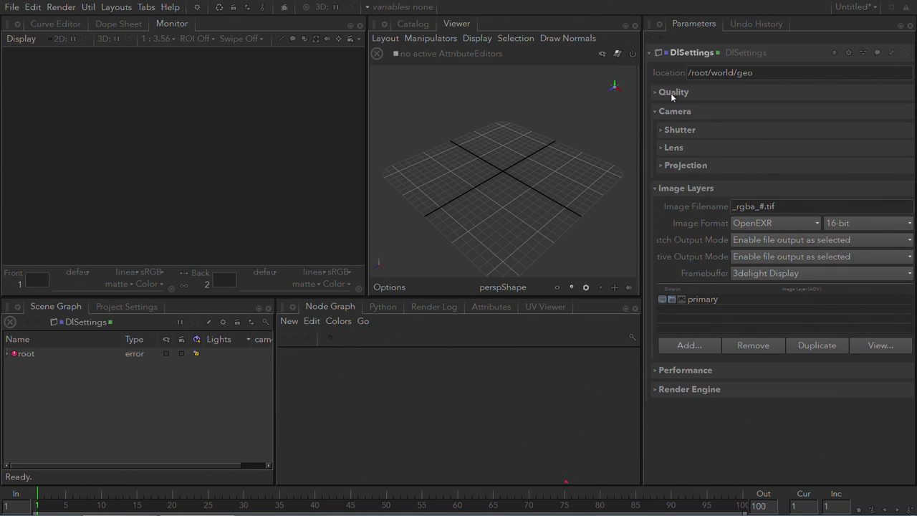
click(670, 92)
scroll(676, 175, down, 1)
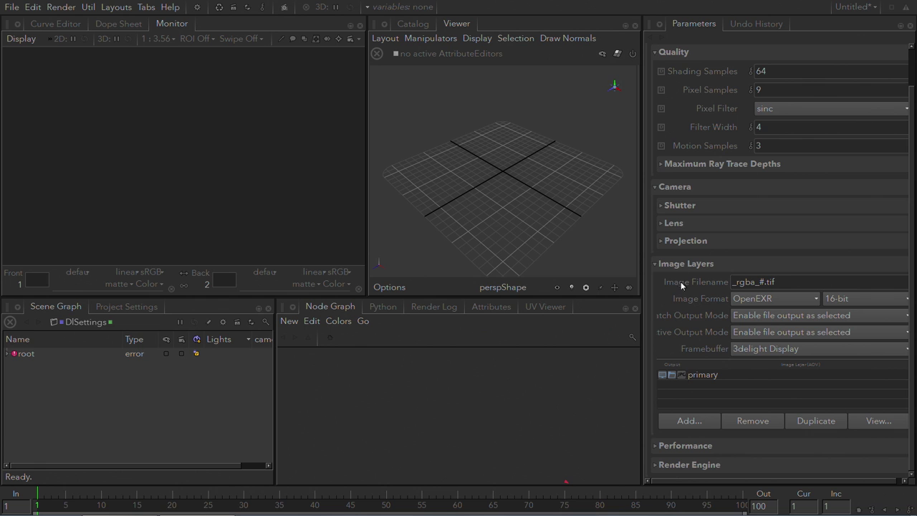
click(688, 421)
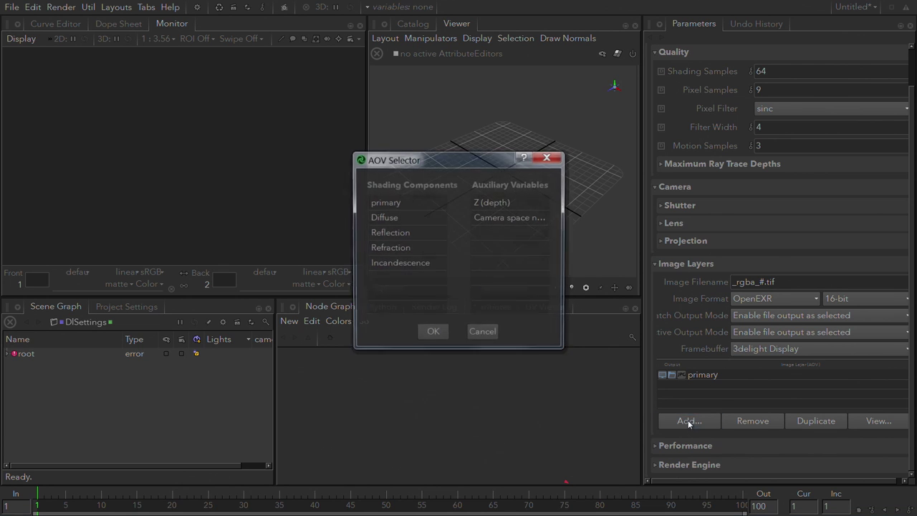
click(383, 218)
click(433, 338)
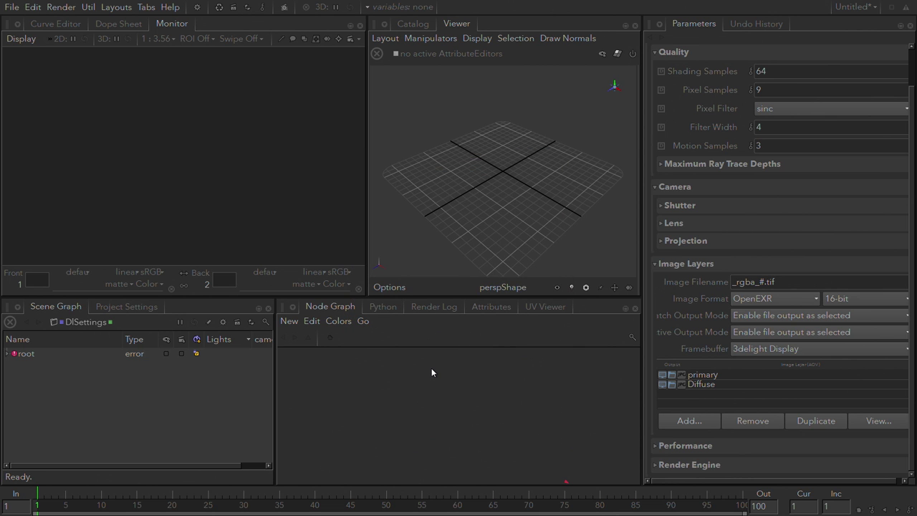
- Maximize the Node Graph, select the DlSettings node and delete it
key(space)
drag(378, 243, 464, 298)
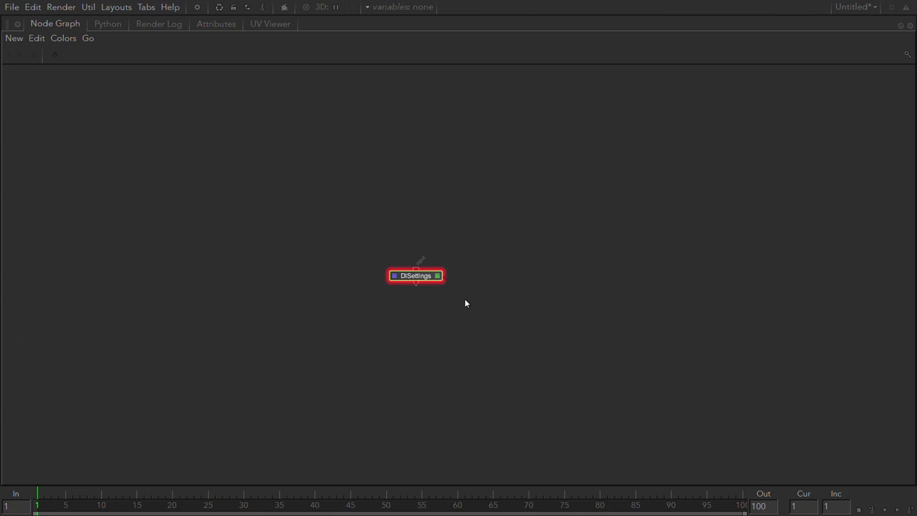
key(Delete)
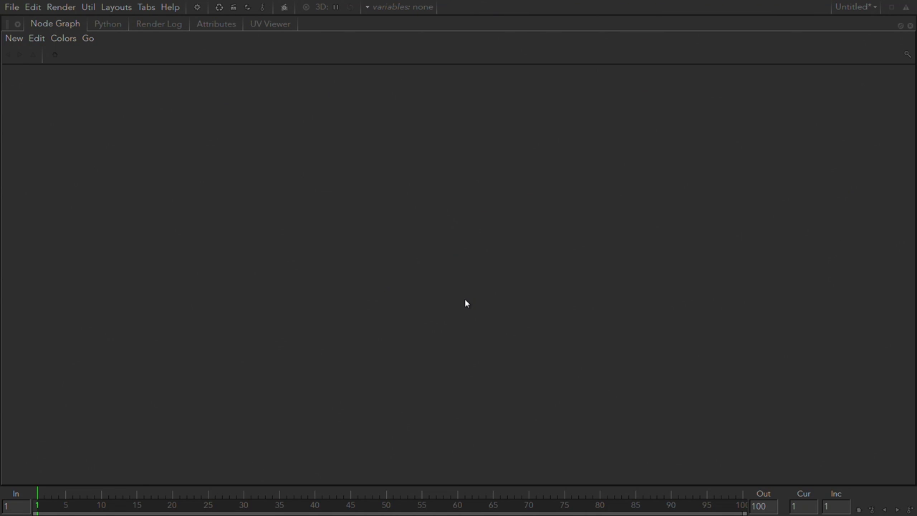
- Browse node types with the 'or' and 'prm' filters, ending on 'vra' for the eight Vray types
key(Tab)
text(or)
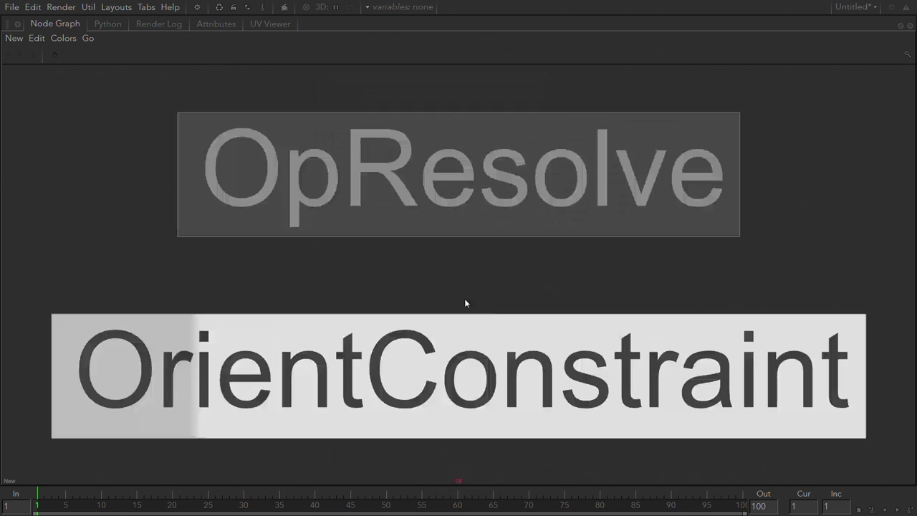
key(BackSpace)
key(BackSpace)
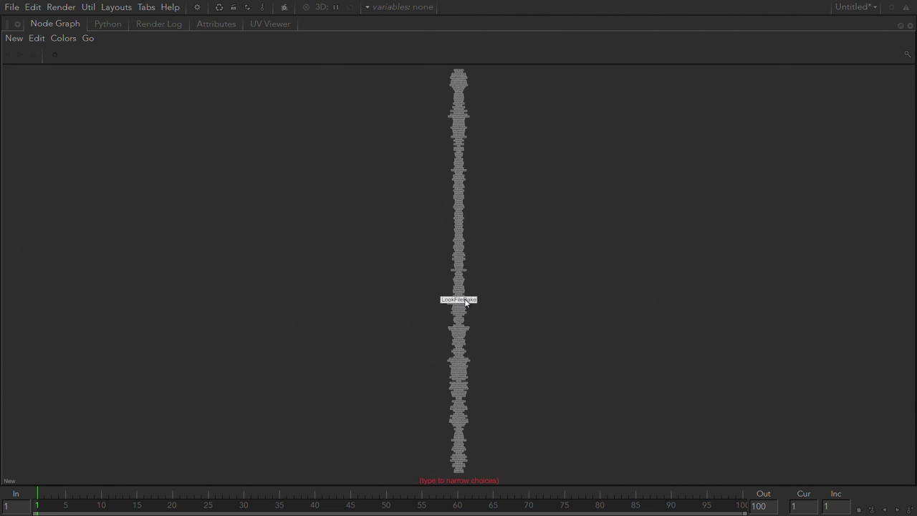
text(pr)
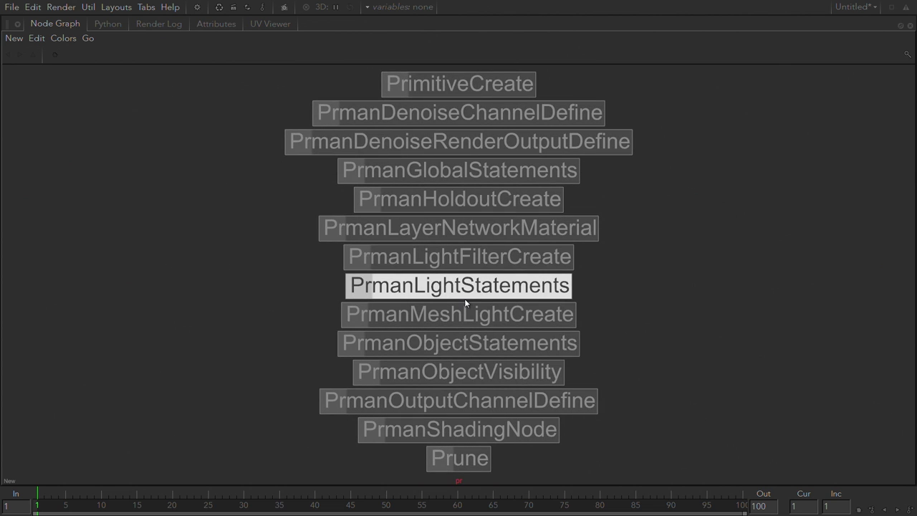
text(m)
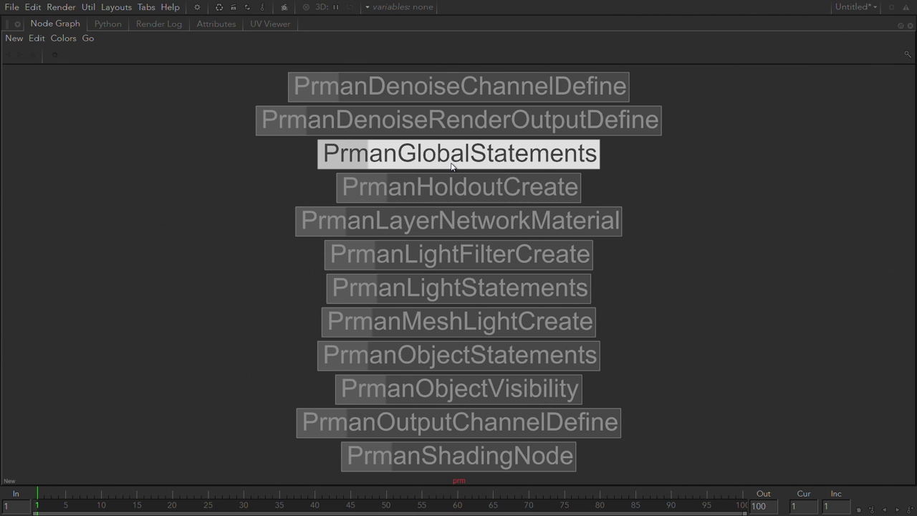
key(BackSpace)
key(BackSpace)
key(BackSpace)
text(vra)
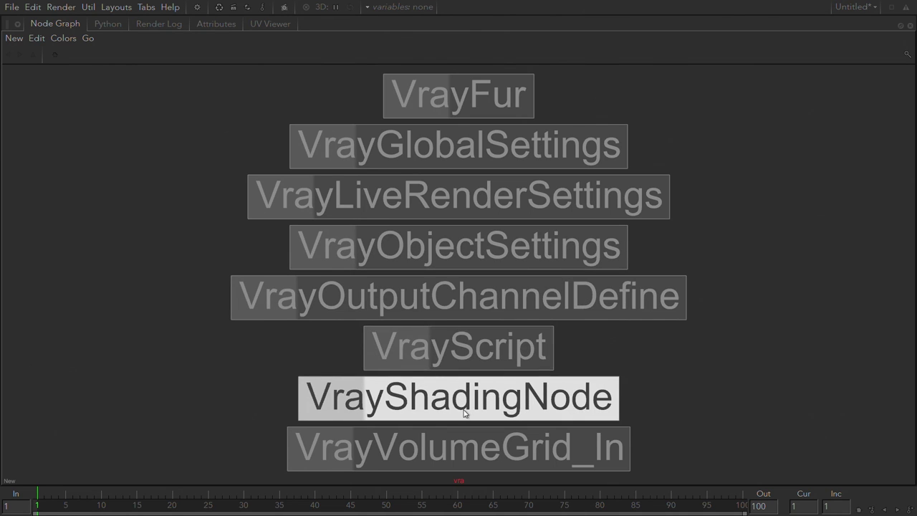
- Dismiss the Vray list, browse Redshift nodes with 'redsh', then close it without adding anything
click(444, 106)
key(Tab)
text(re)
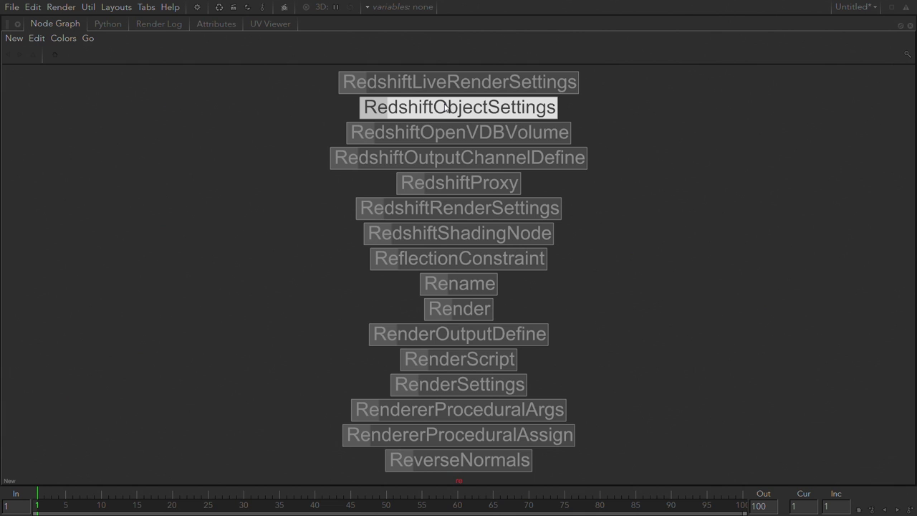
text(dsh)
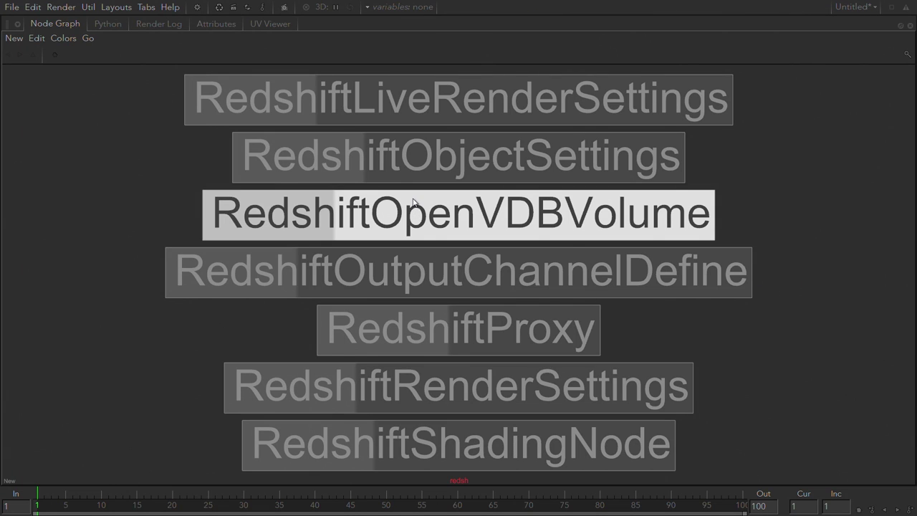
click(412, 202)
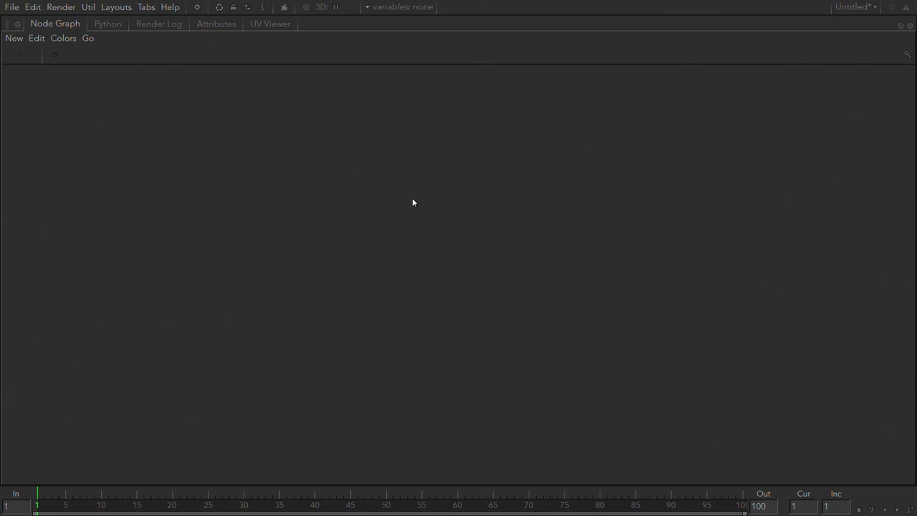
- Create a CameraCreate node with a RenderSettings node connected below it
key(Tab)
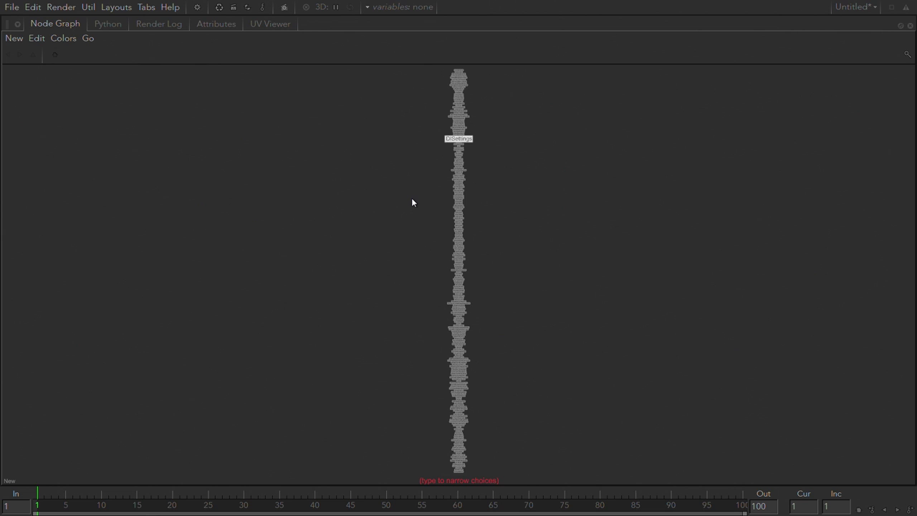
text(cam)
click(412, 201)
key(Tab)
text(render)
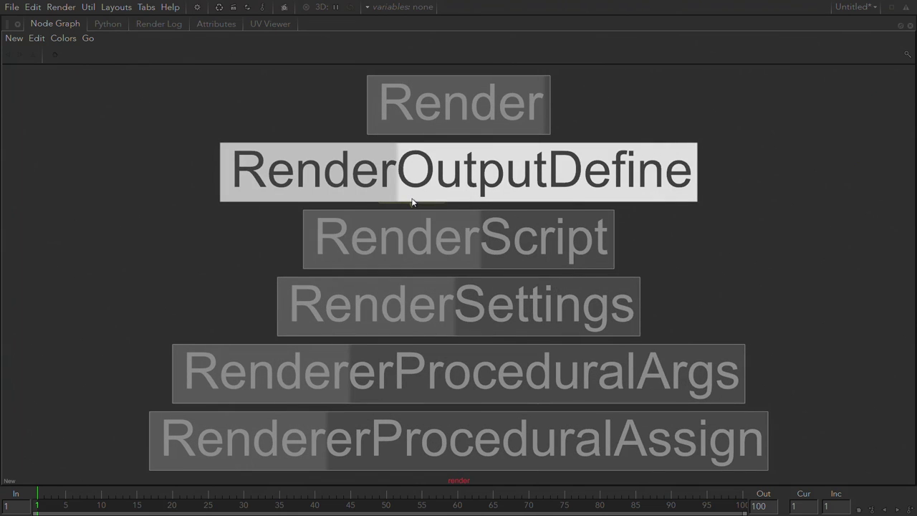
key(Down)
key(Down)
key(Down)
key(Up)
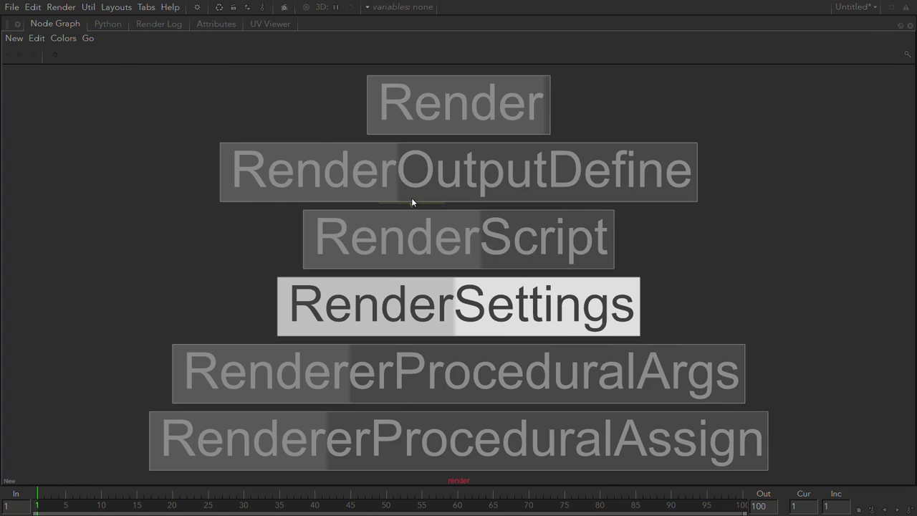
key(Return)
- Add an ArnoldGlobalSettings node below RenderSettings and place the chain in the graph
key(Tab)
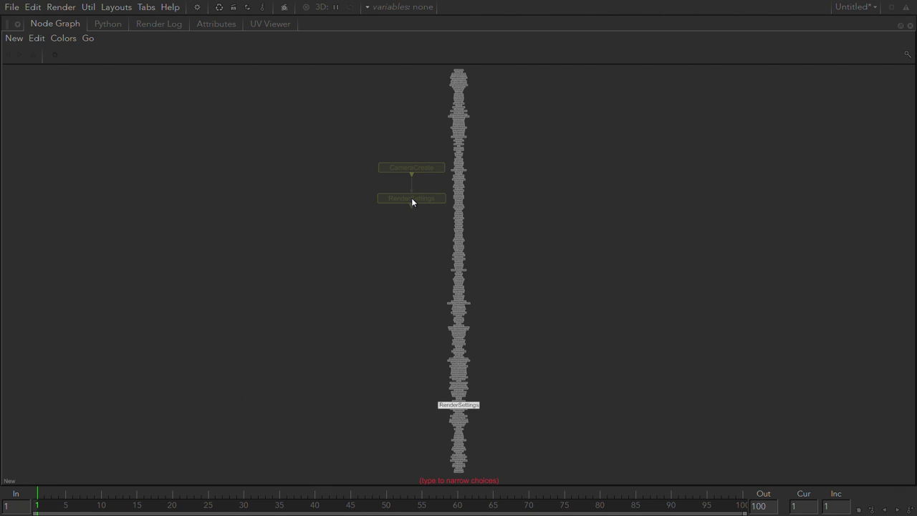
text(arnd)
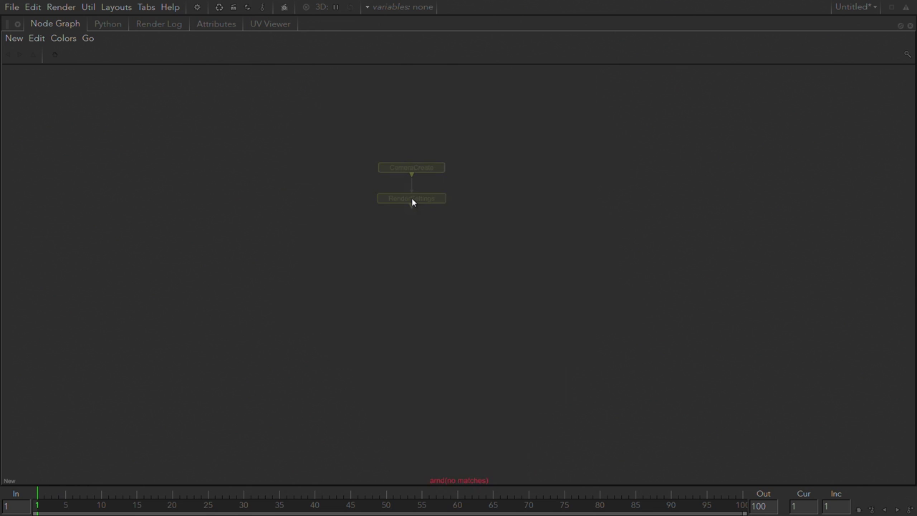
key(BackSpace)
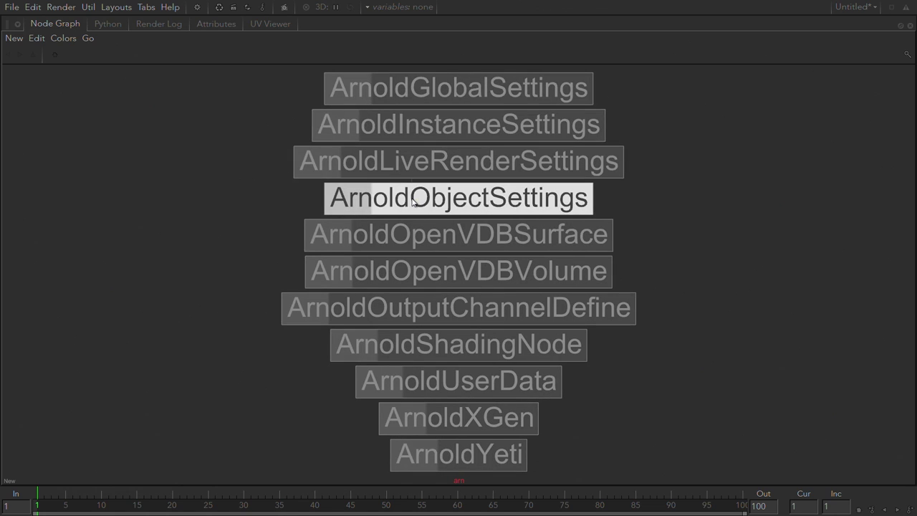
key(Up)
key(Up)
key(Up)
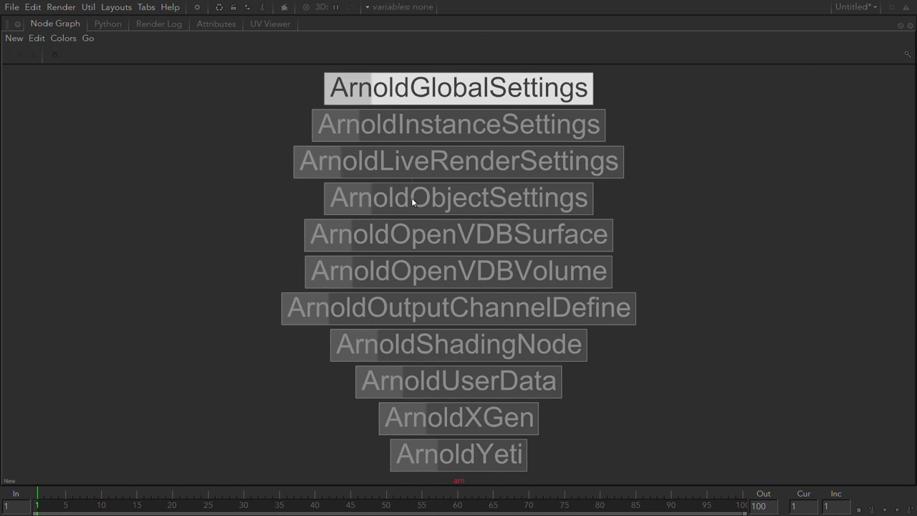
key(Return)
click(427, 238)
click(382, 191)
- Frame all nodes and marquee-select RenderSettings and ArnoldGlobalSettings together
key(f)
drag(368, 214, 754, 419)
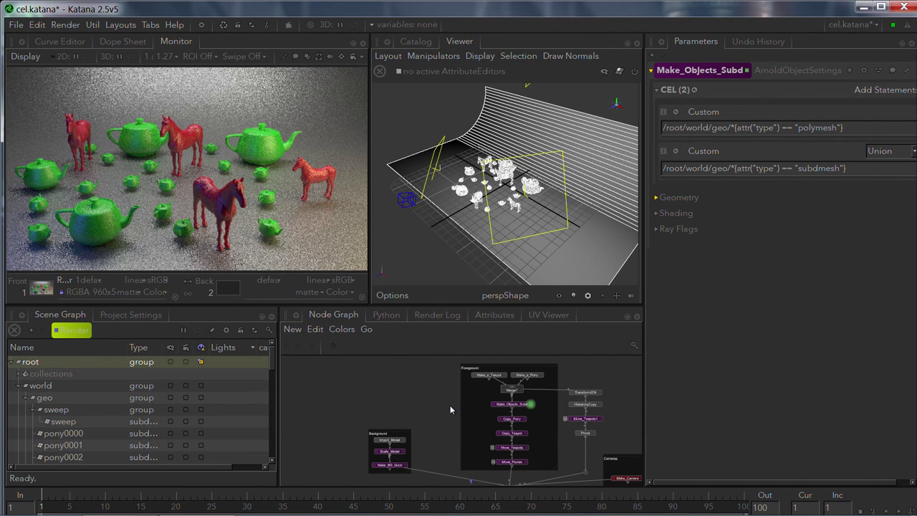
- Pan and zoom the Node Graph until Make_a_Teapot, Make_a_Pony, Merge7 and Make_Objects_Subd are legible
middle_drag(431, 411, 394, 393)
click(152, 410)
scroll(151, 414, down, 4)
scroll(151, 414, up, 5)
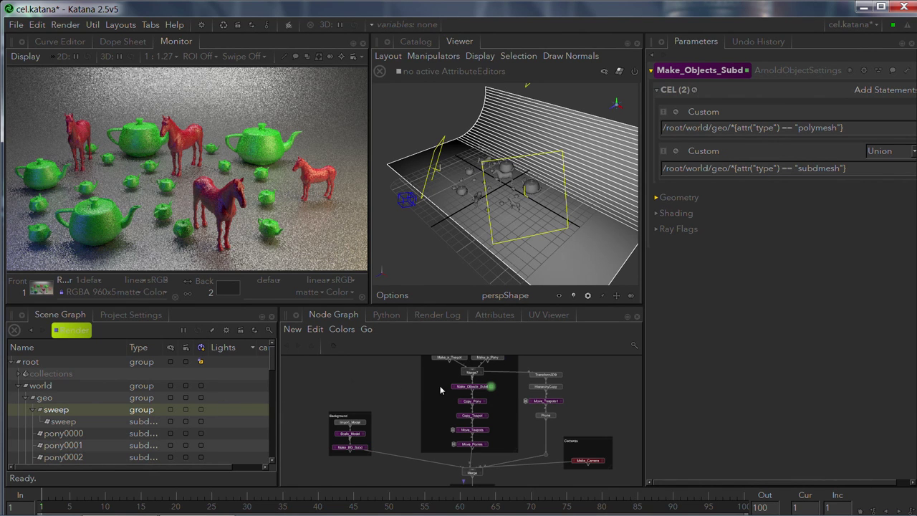
middle_drag(436, 389, 406, 427)
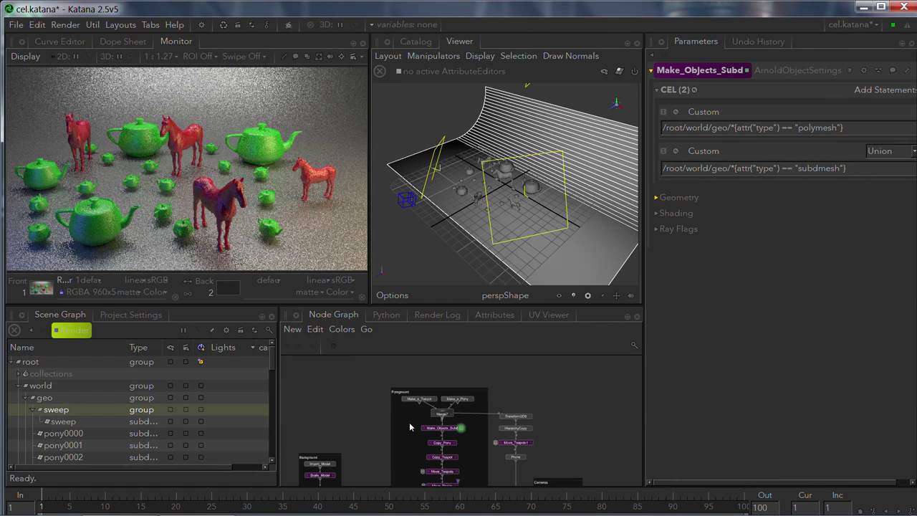
scroll(409, 426, down, 5)
middle_drag(377, 430, 369, 373)
mouse_move(437, 481)
middle_down()
mouse_move(433, 464)
mouse_move(445, 479)
middle_up()
middle_drag(397, 358, 399, 397)
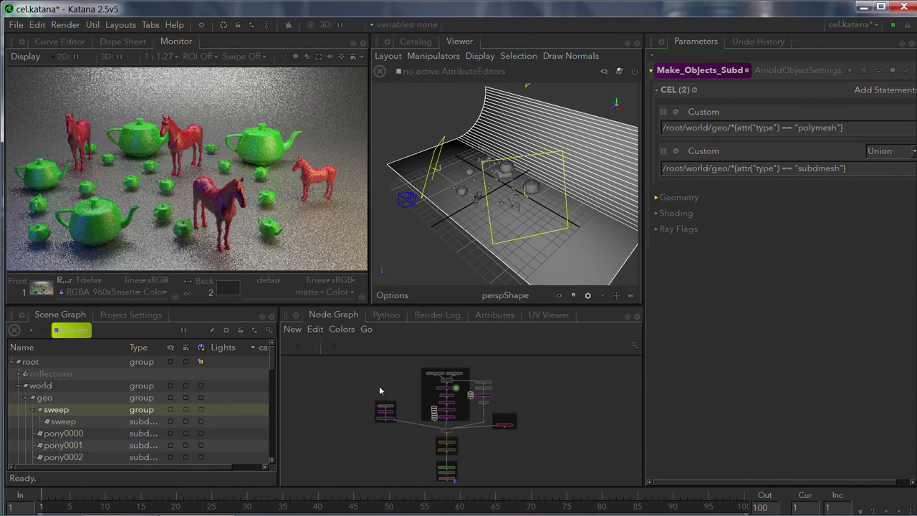
scroll(379, 391, up, 3)
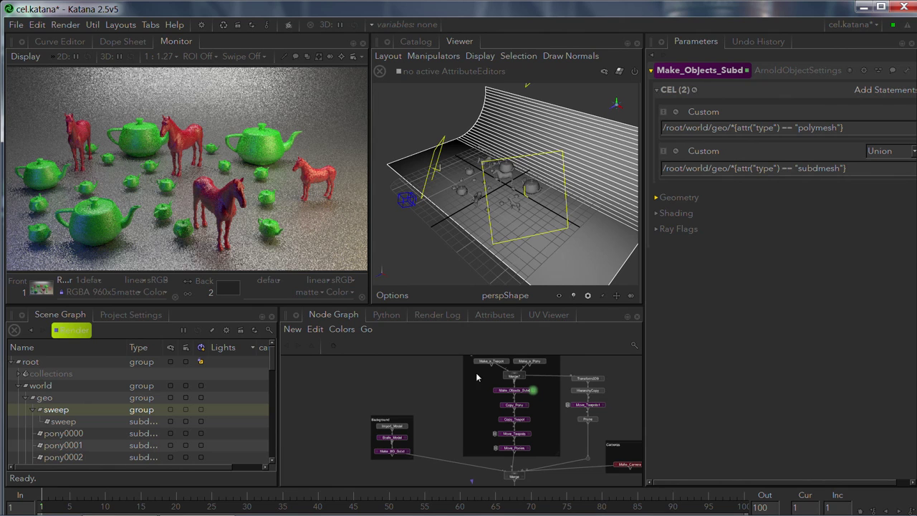
scroll(481, 371, up, 3)
middle_drag(484, 374, 370, 420)
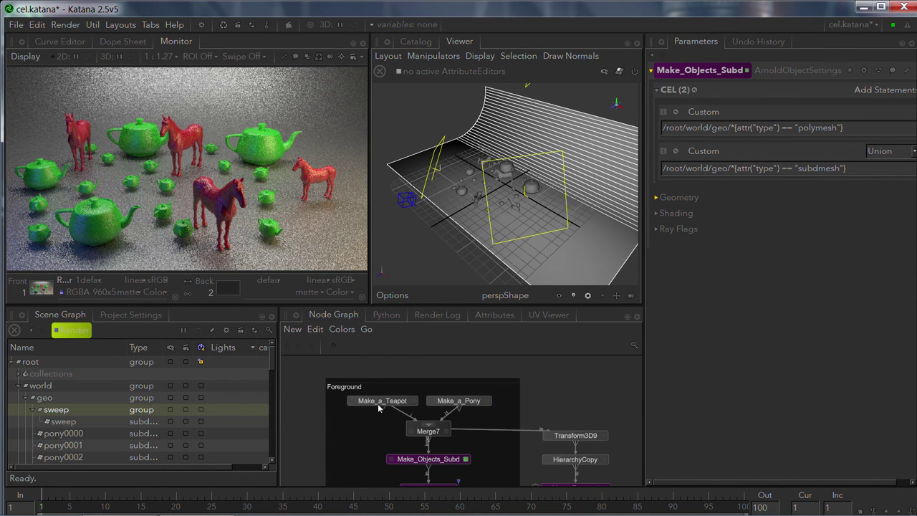
- View Make_Objects_Subd's output and frame the teapot and pony in the Viewer
click(381, 405)
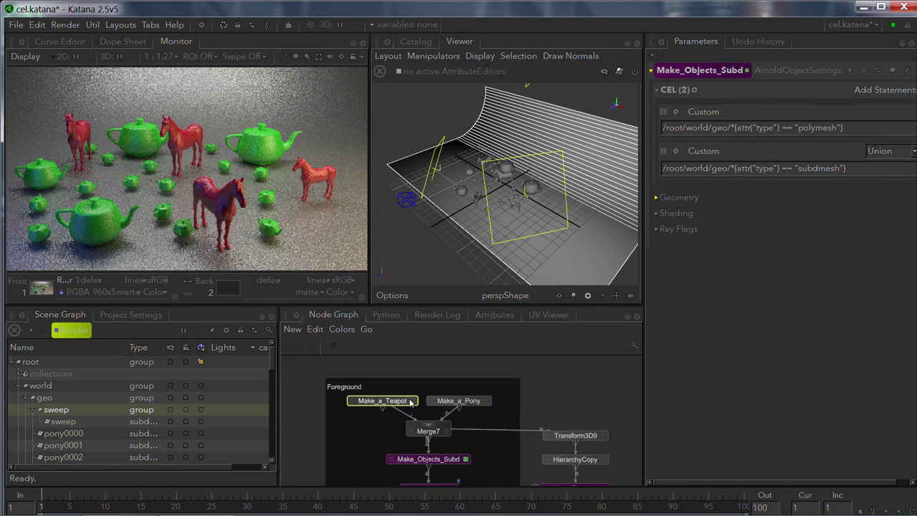
click(426, 459)
key(v)
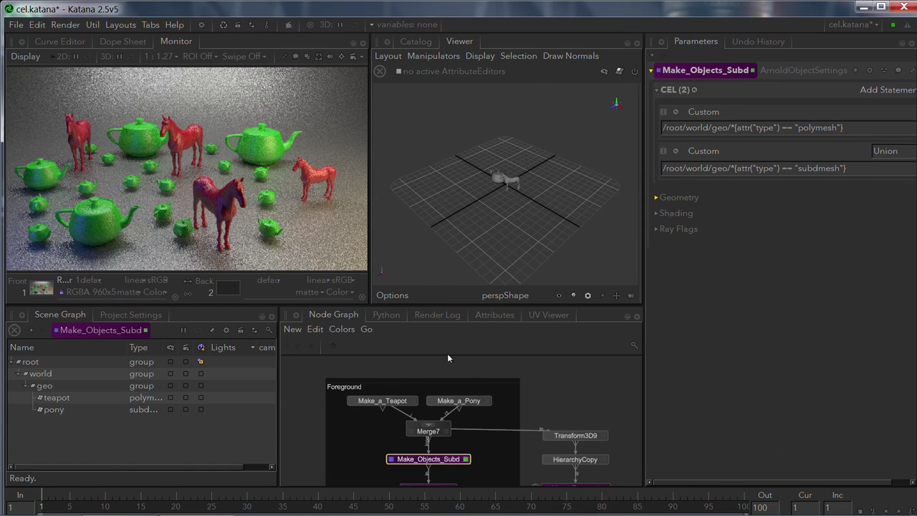
key(f)
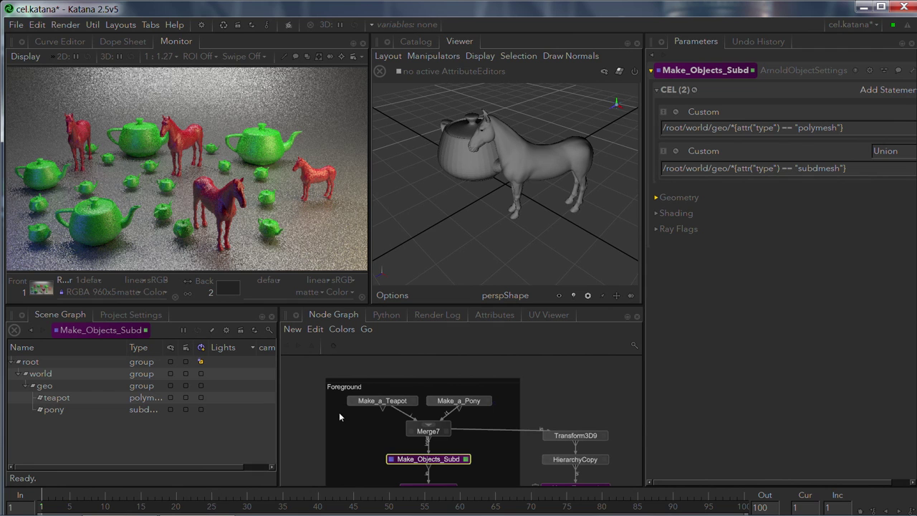
- Survey the Copy_Pony, Copy_Teapot, Move_Teapots and material nodes below, returning to Make_Objects_Subd
middle_drag(345, 443, 329, 319)
middle_drag(448, 473, 458, 512)
middle_drag(366, 273, 366, 295)
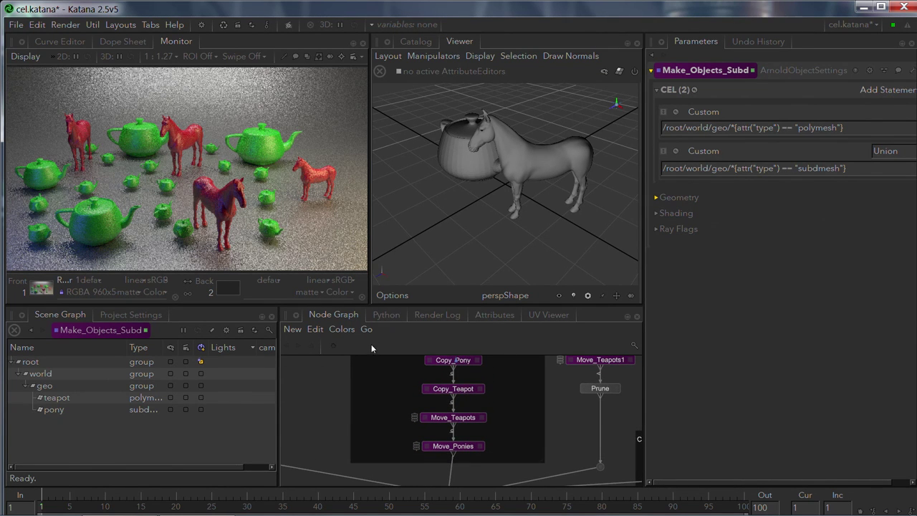
middle_drag(384, 382, 383, 445)
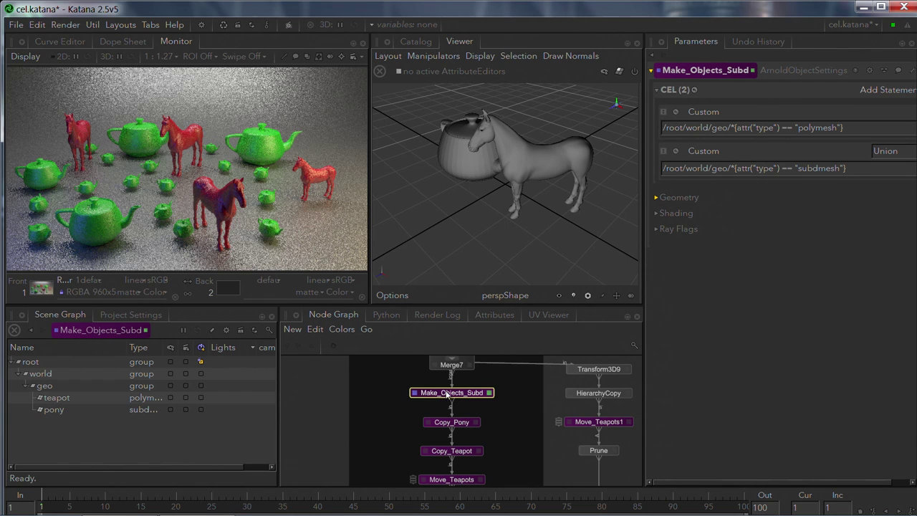
scroll(447, 393, up, 3)
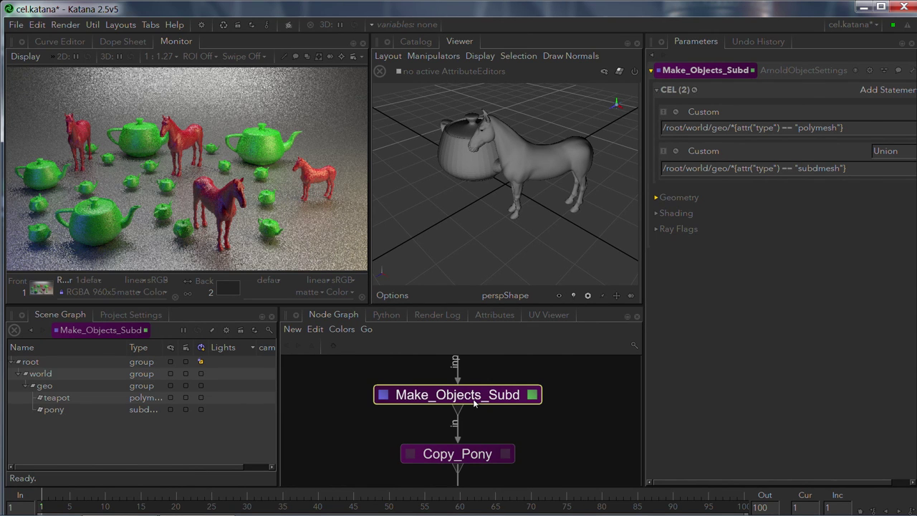
click(690, 196)
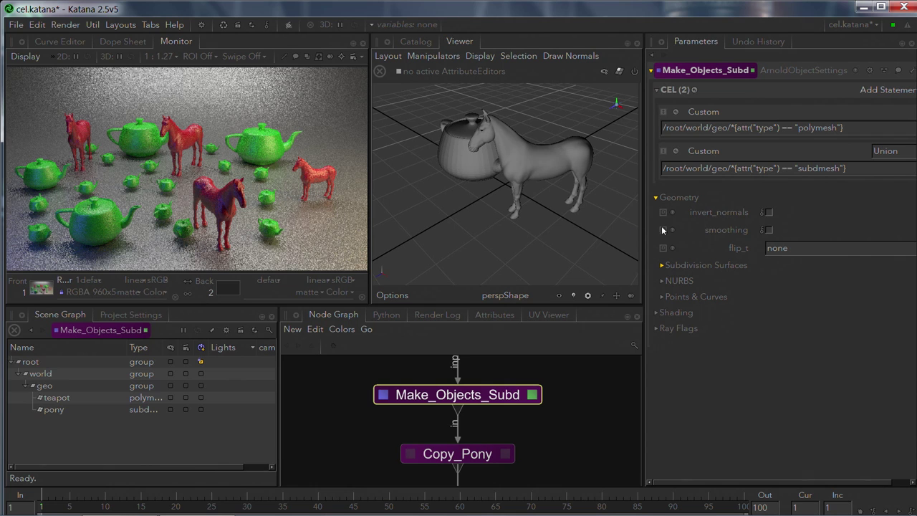
- Show the Attributes tab and select the /root/world/geo/teapot location
click(492, 315)
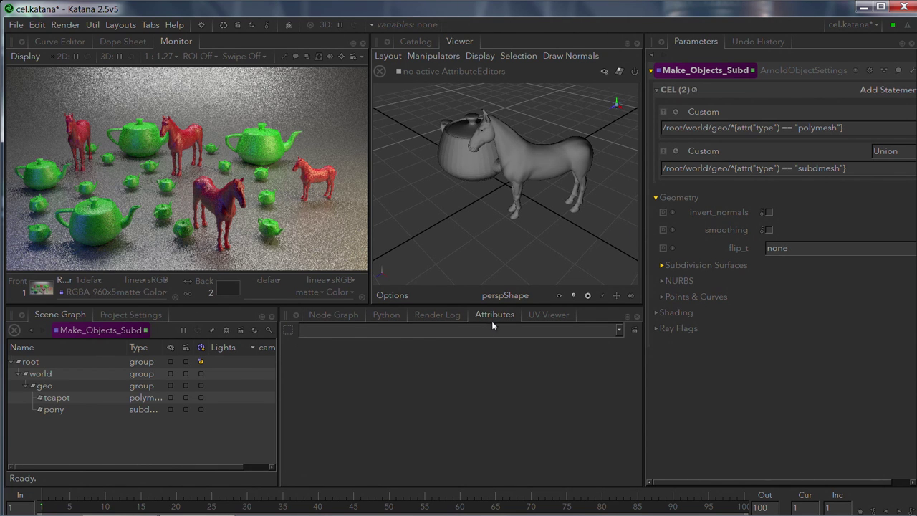
click(114, 398)
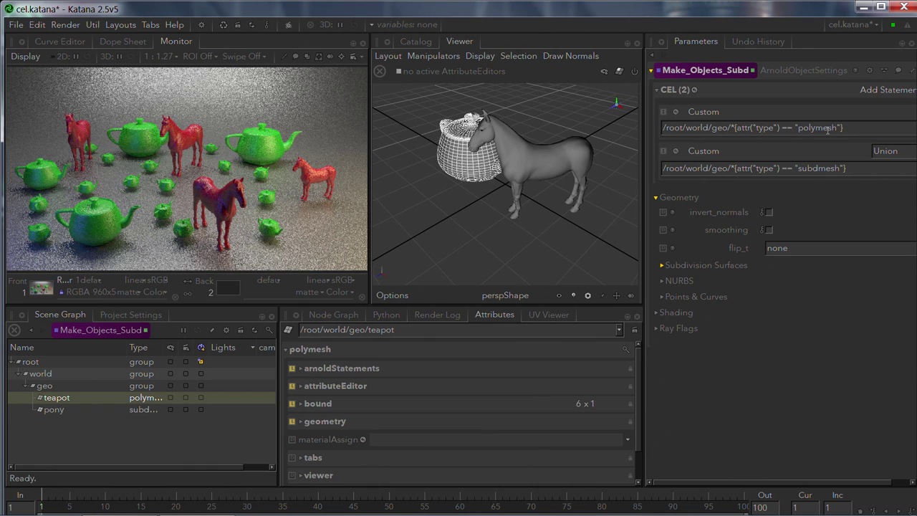
click(885, 151)
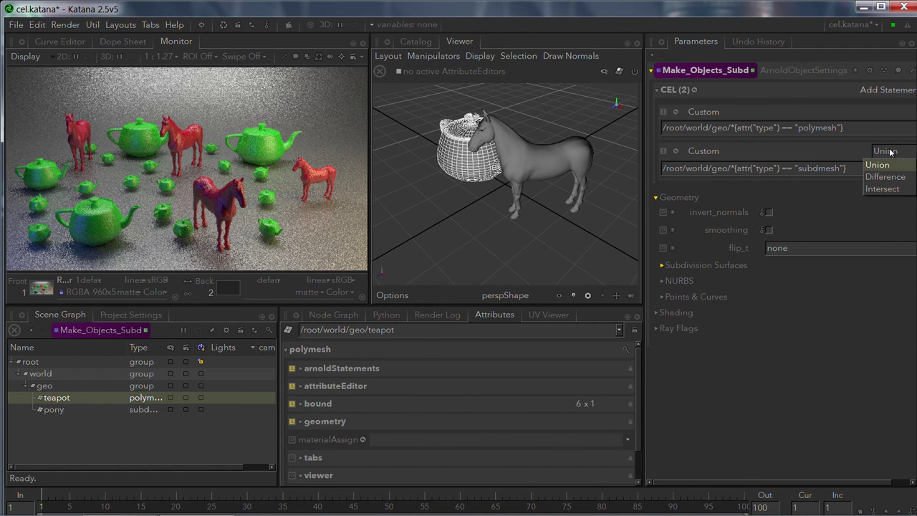
click(845, 149)
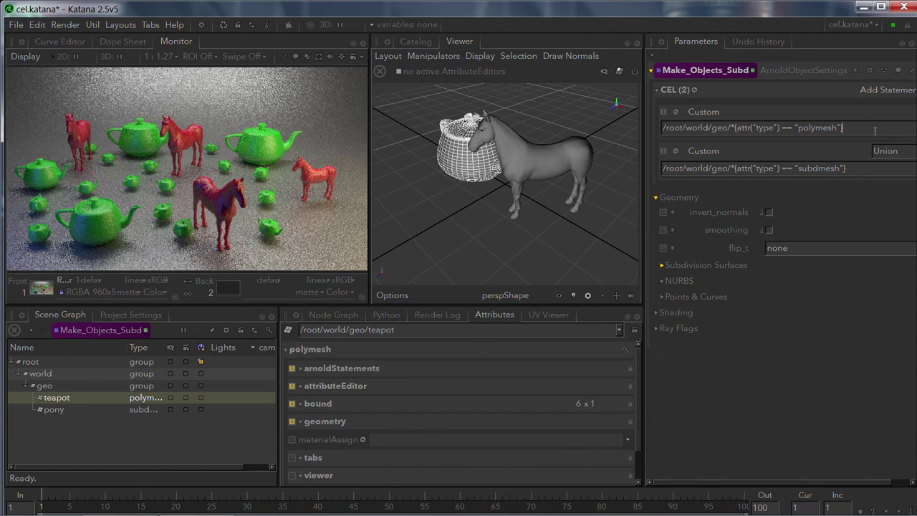
- Add a Paths statement listing /root/world/geo/teapot to Make_Objects_Subd's CEL, framing the teapot
click(900, 91)
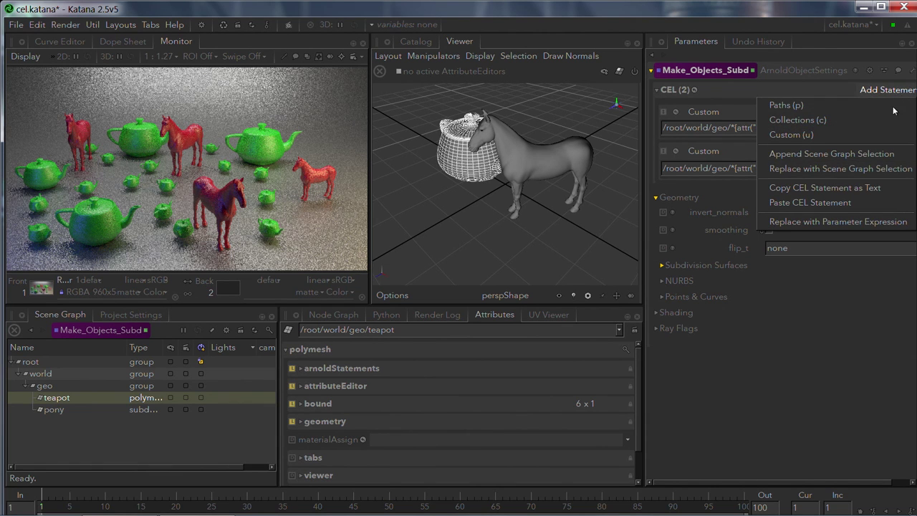
click(891, 107)
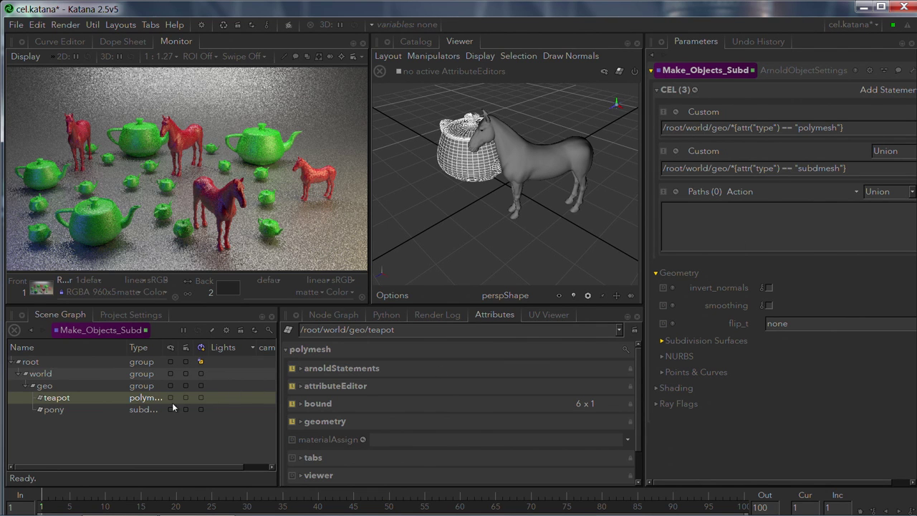
drag(58, 399, 707, 229)
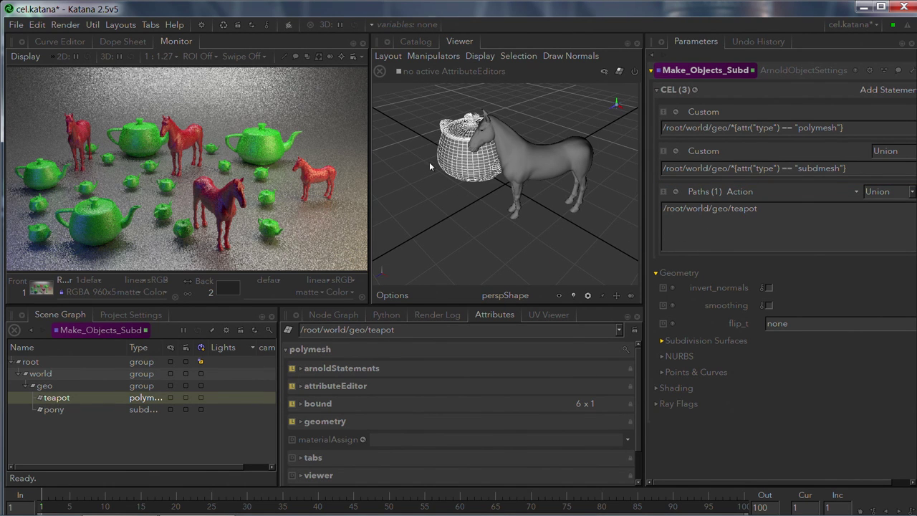
key(f)
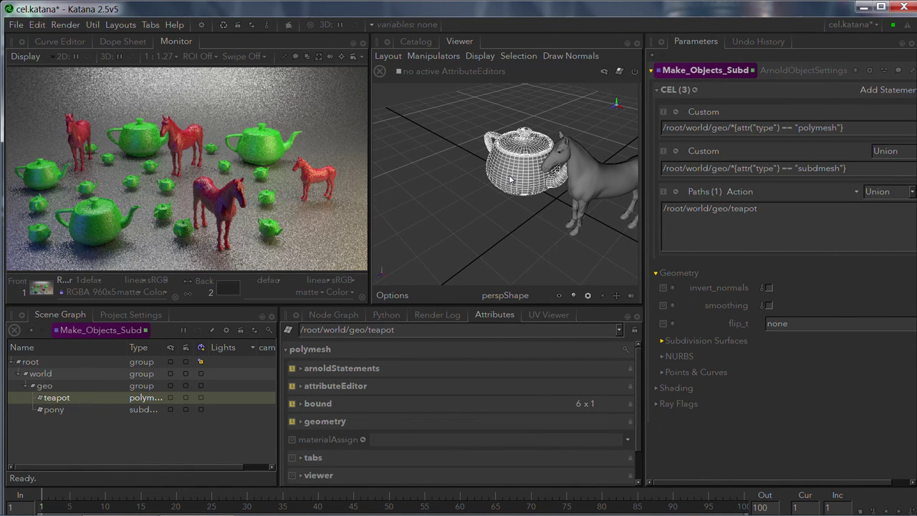
alt+drag(513, 180, 519, 185)
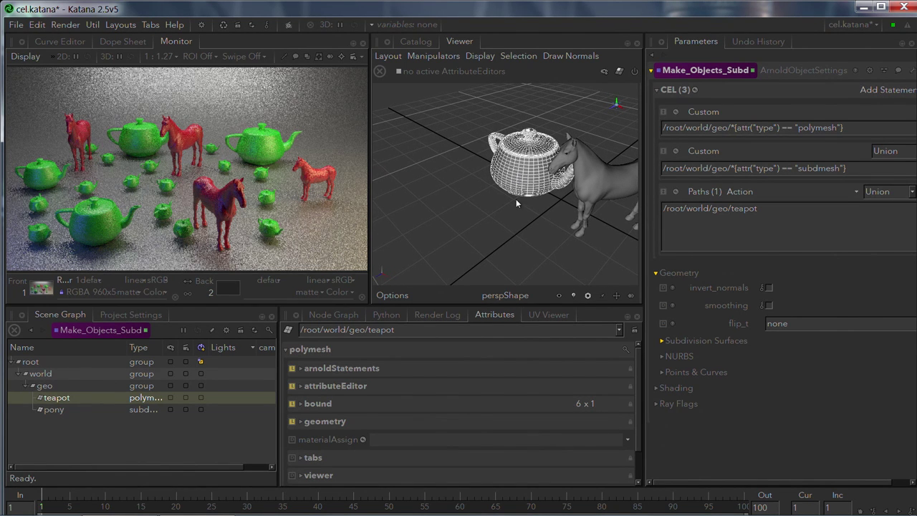
click(347, 318)
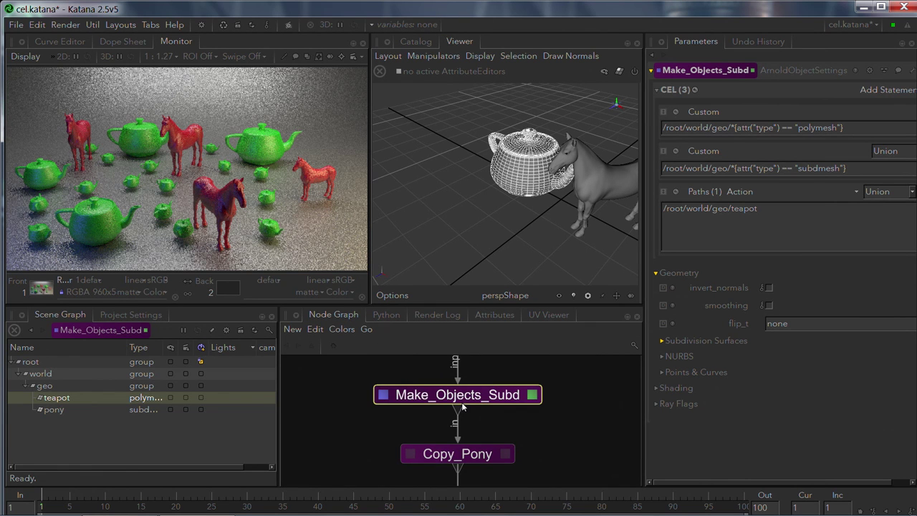
- Drag the pony into the Paths statement beside the teapot, and show the Monitor's pixel readout bar
click(518, 226)
click(525, 179)
alt+drag(525, 179, 474, 201)
middle_drag(474, 202, 709, 237)
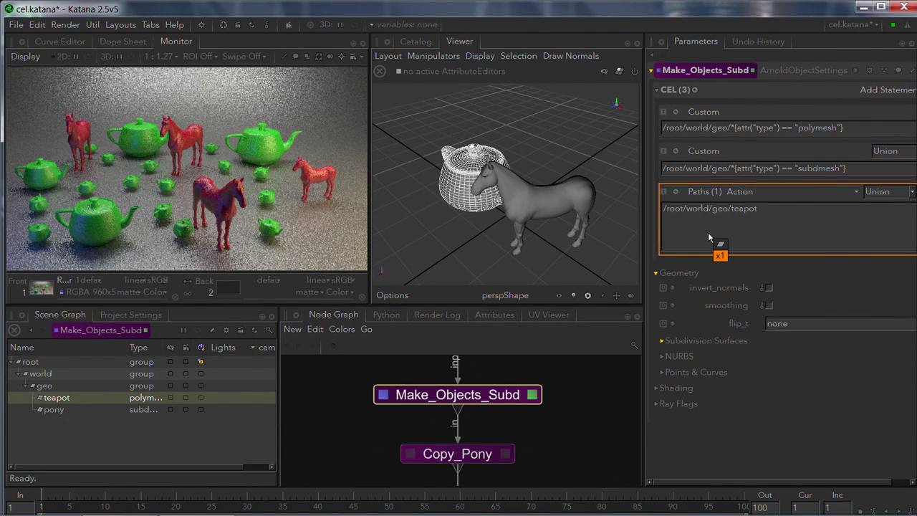
middle_drag(708, 236, 708, 237)
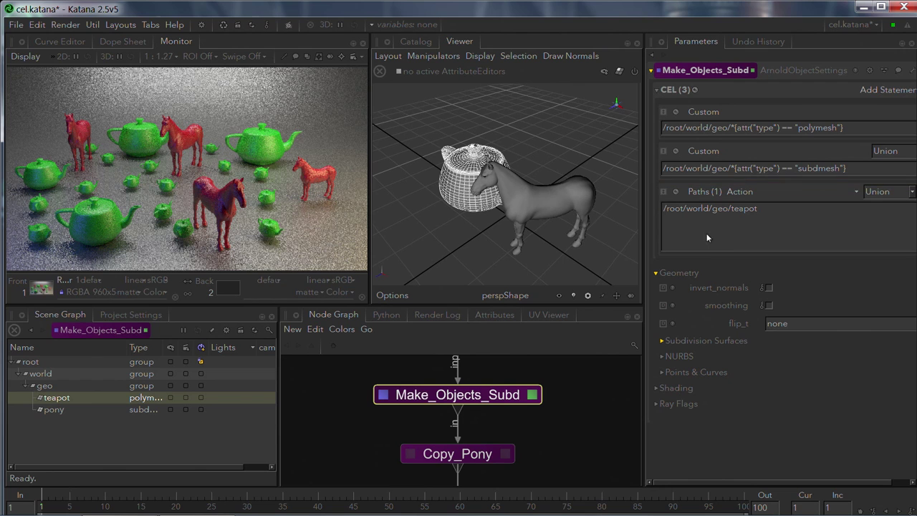
click(531, 201)
middle_drag(532, 201, 702, 224)
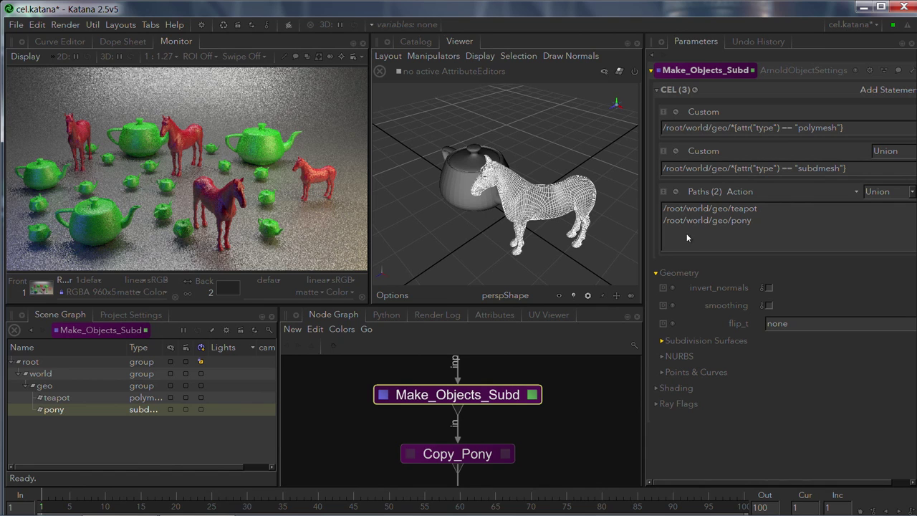
click(697, 209)
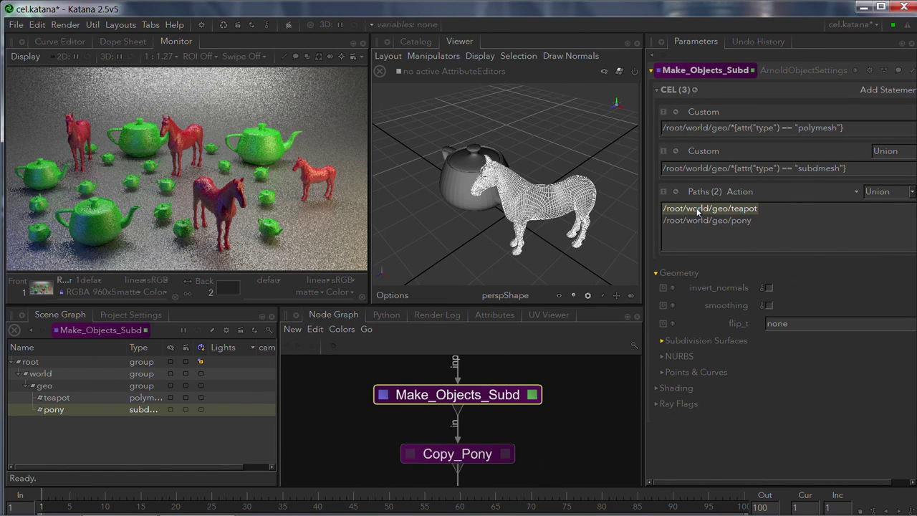
click(284, 56)
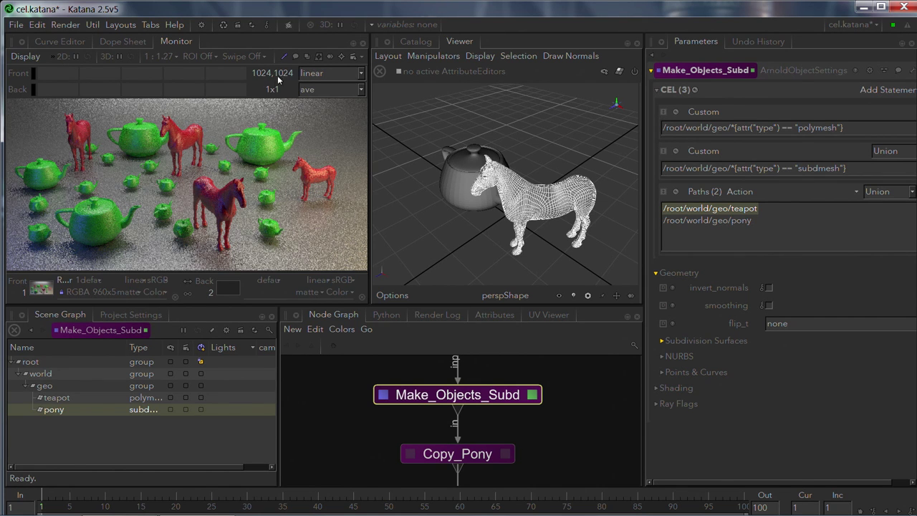
- Sample a teapot pixel in the render and select teapot0000 in the Scene Graph
click(260, 152)
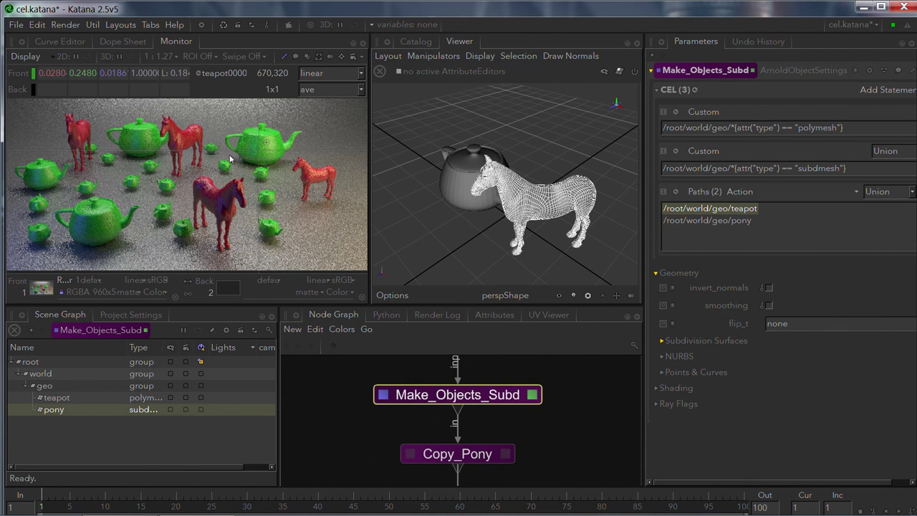
click(204, 73)
click(211, 85)
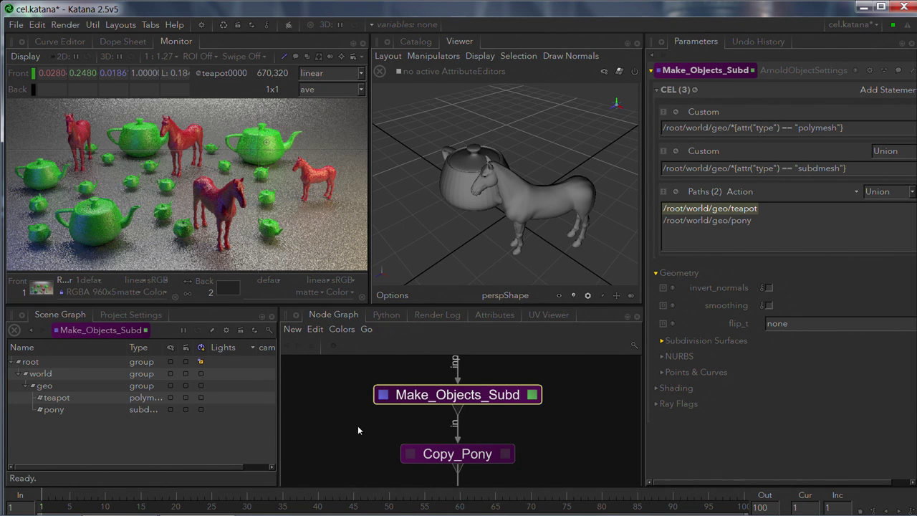
- Pan the Node Graph down to the Render node
middle_drag(360, 431, 349, 81)
scroll(462, 459, down, 10)
scroll(449, 455, up, 10)
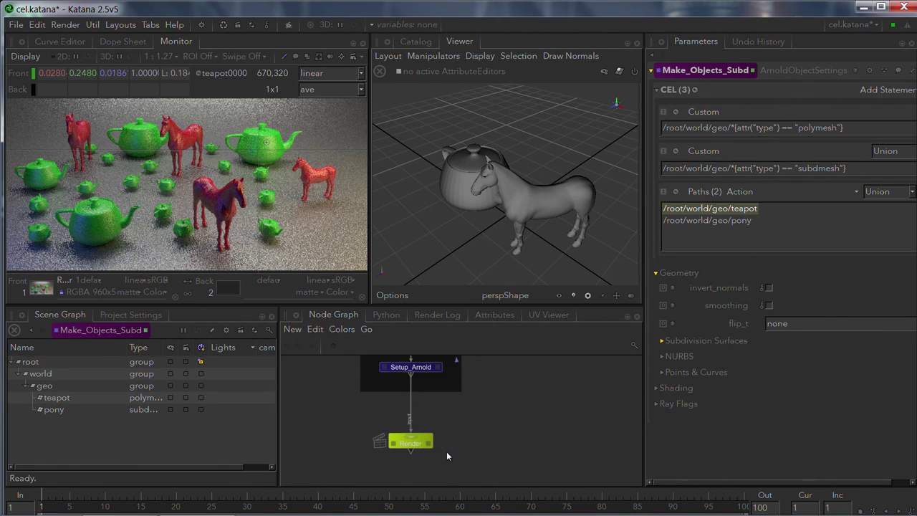
- Set the view flag on the Render node to see the full scene
scroll(446, 452, up, 3)
click(393, 442)
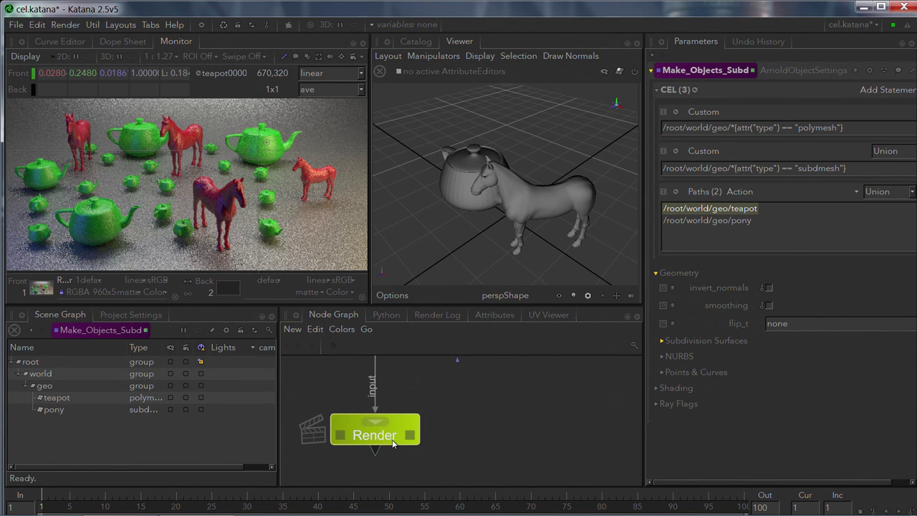
key(v)
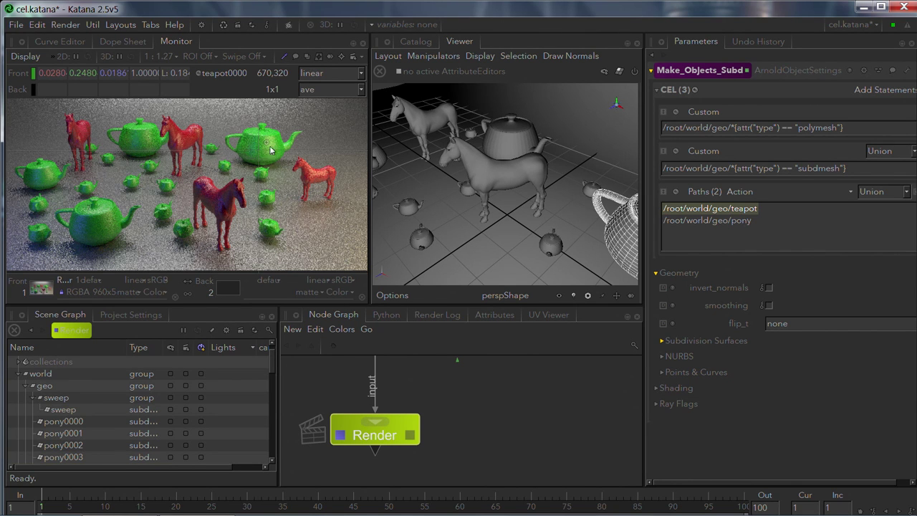
- Select teapot0000 in the Scene Graph and drag it into the Make_Objects_Subd Paths list
right_click(200, 75)
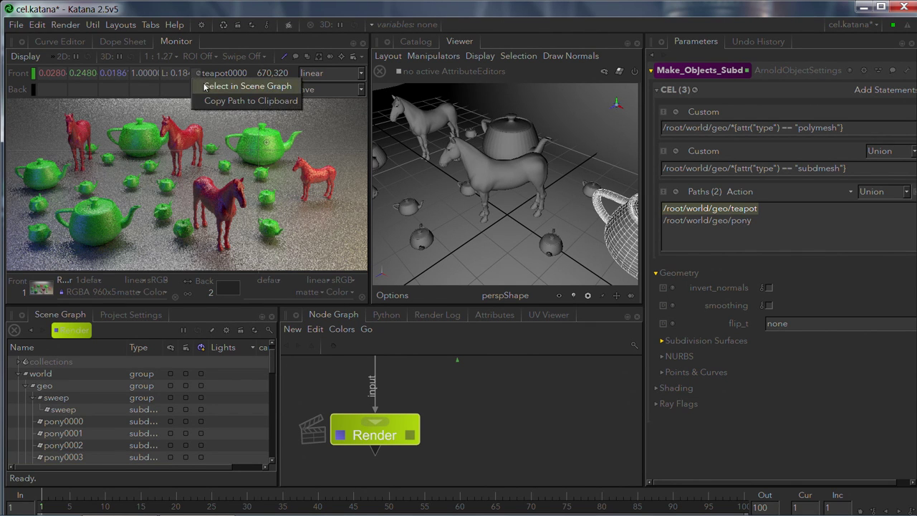
click(207, 86)
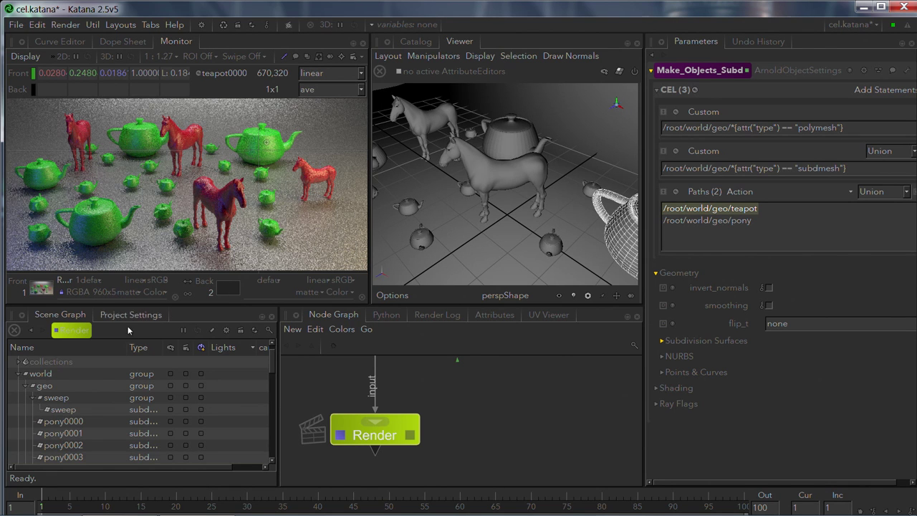
scroll(119, 403, down, 2)
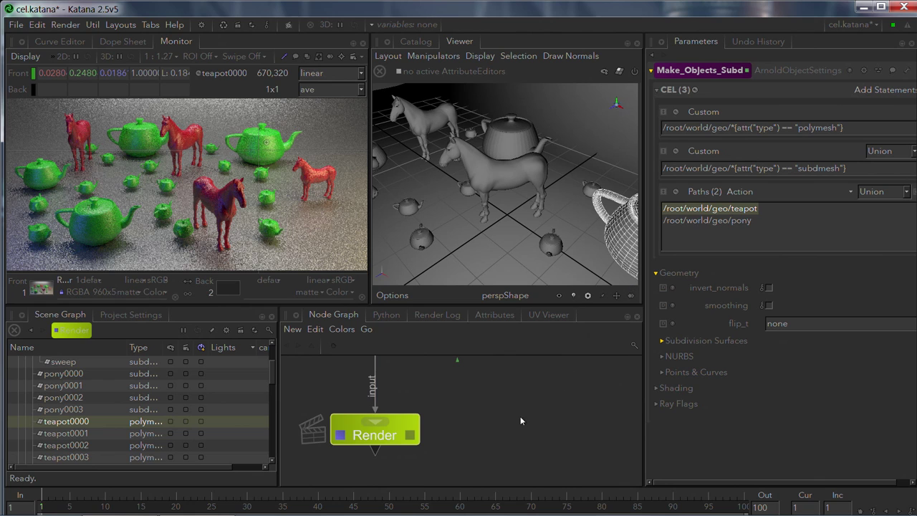
scroll(525, 419, down, 3)
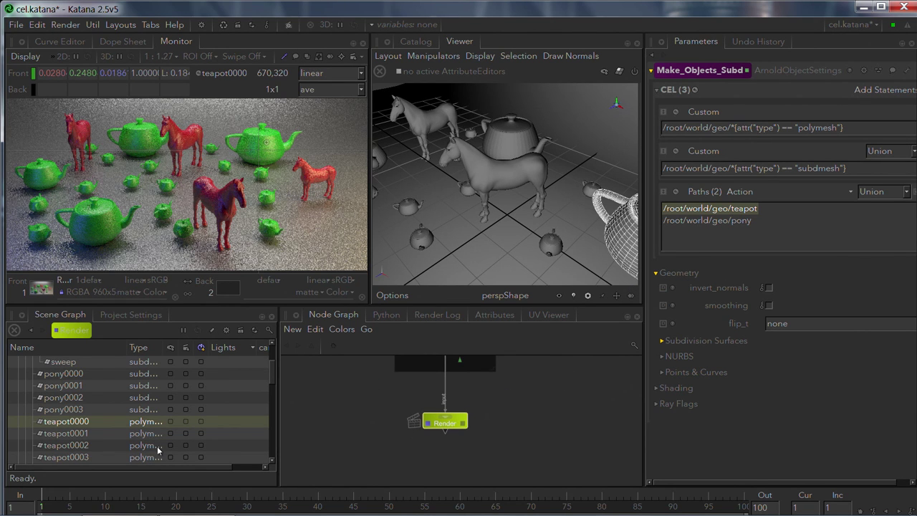
drag(86, 421, 719, 244)
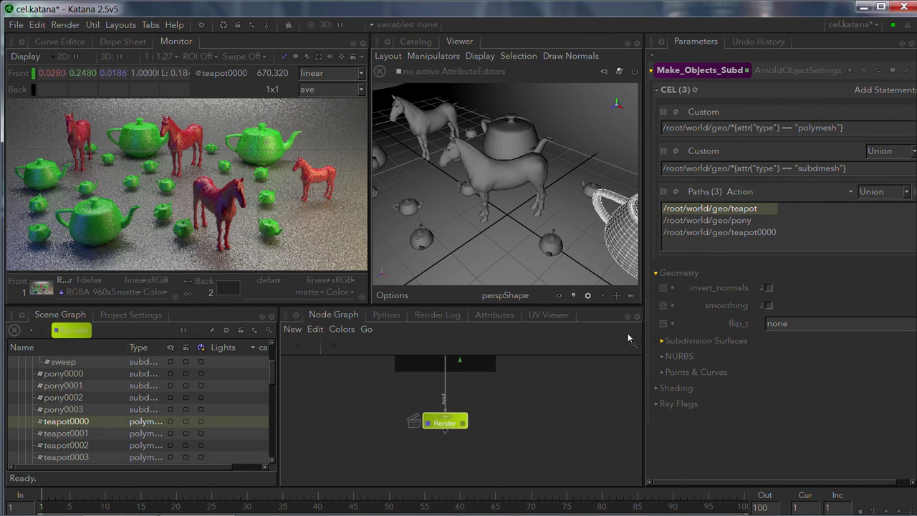
middle_drag(547, 344, 547, 473)
- Navigate the Node Graph back to Make_Objects_Subd and set its view flag
scroll(544, 410, up, 5)
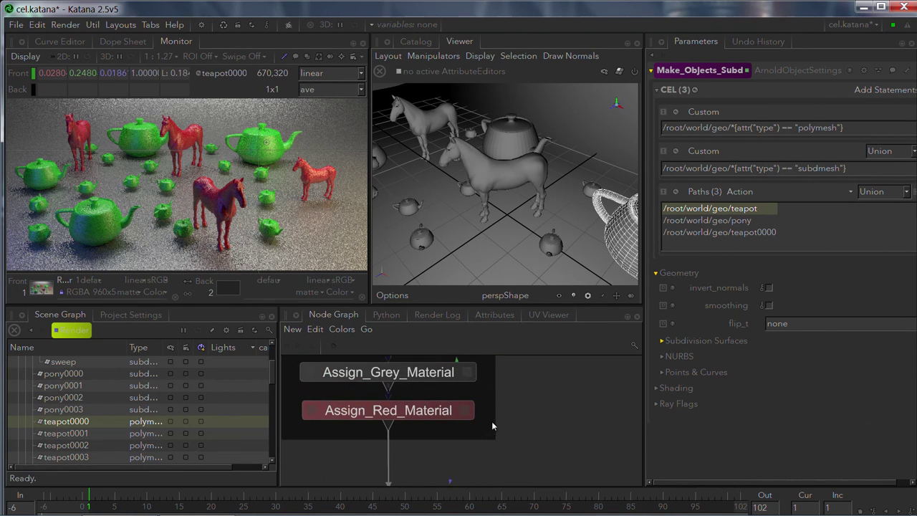
scroll(498, 430, down, 5)
scroll(523, 393, up, 4)
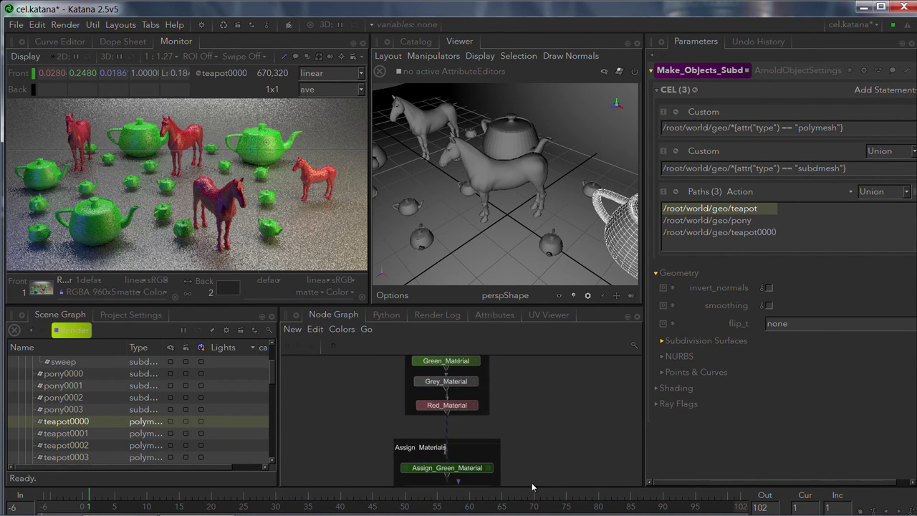
scroll(521, 396, up, 2)
scroll(513, 421, down, 2)
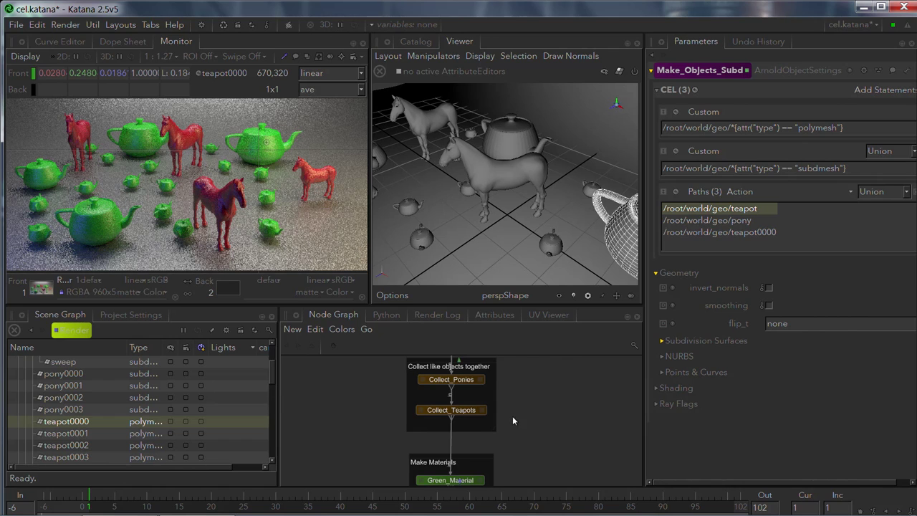
scroll(512, 408, down, 2)
middle_drag(503, 345, 502, 420)
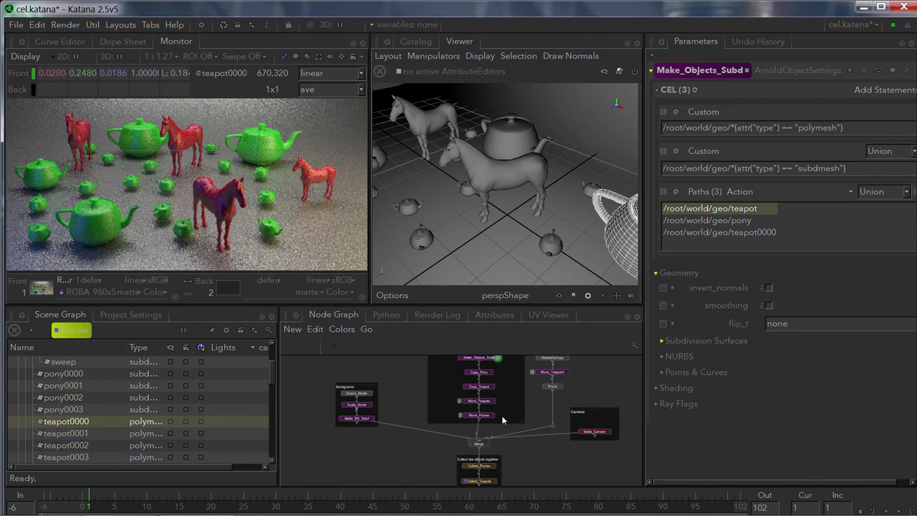
scroll(517, 379, up, 2)
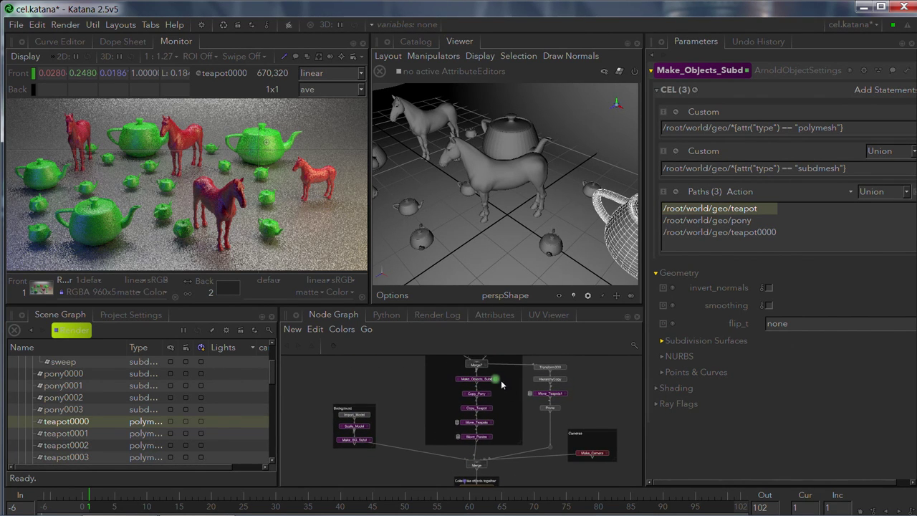
scroll(501, 384, up, 1)
scroll(501, 379, up, 2)
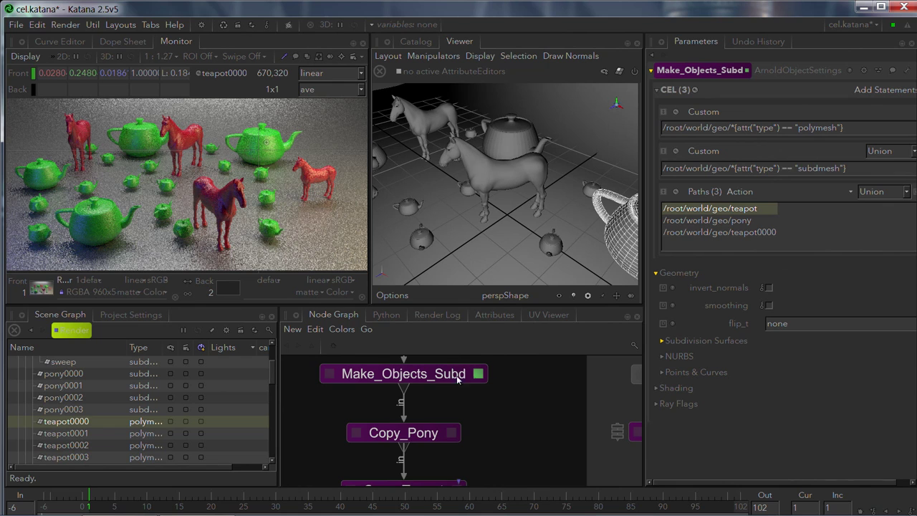
click(432, 376)
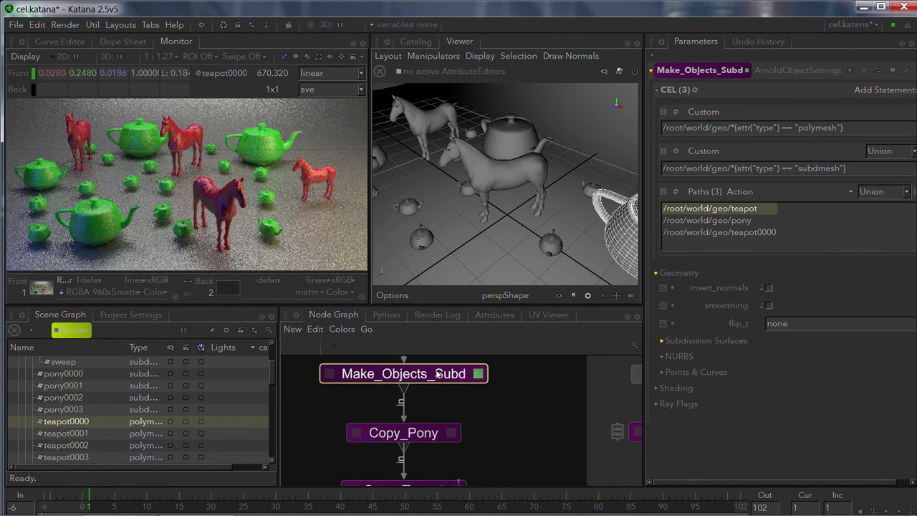
key(v)
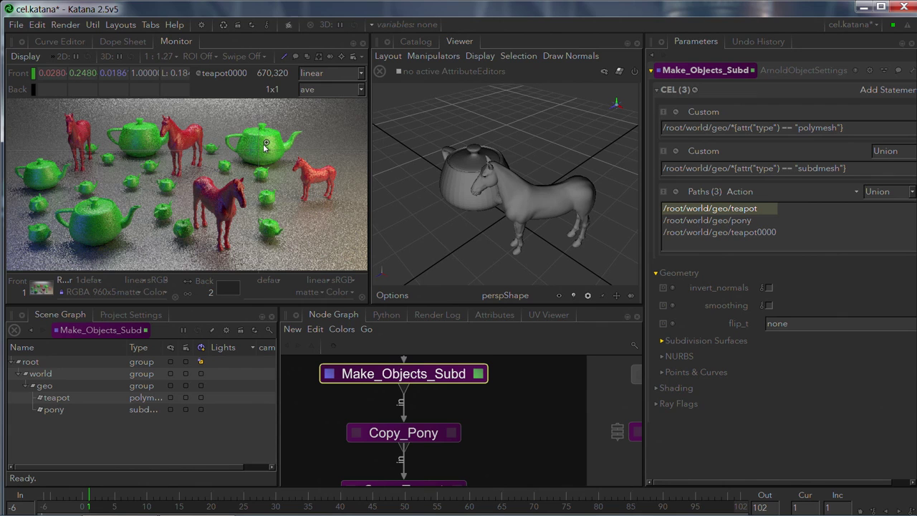
- Delete the teapot0000 entry from the Paths list, leaving teapot and pony
click(669, 234)
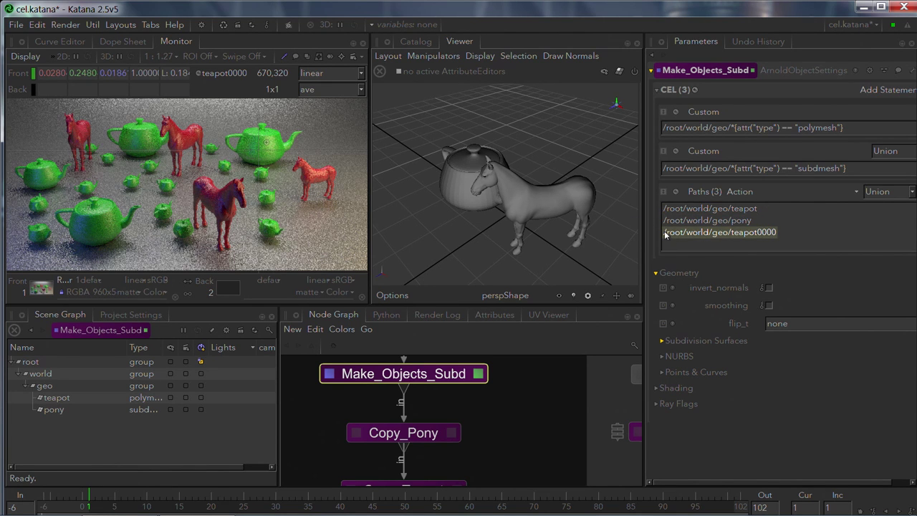
key(Delete)
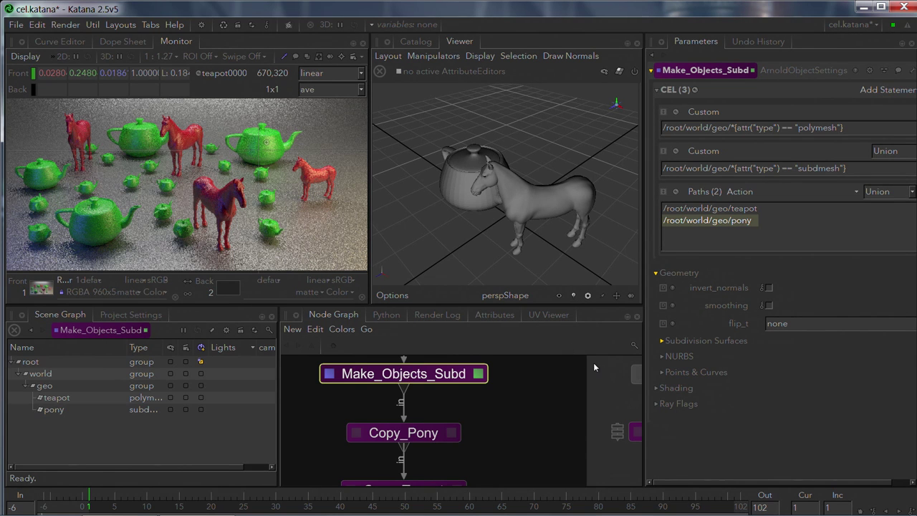
click(883, 87)
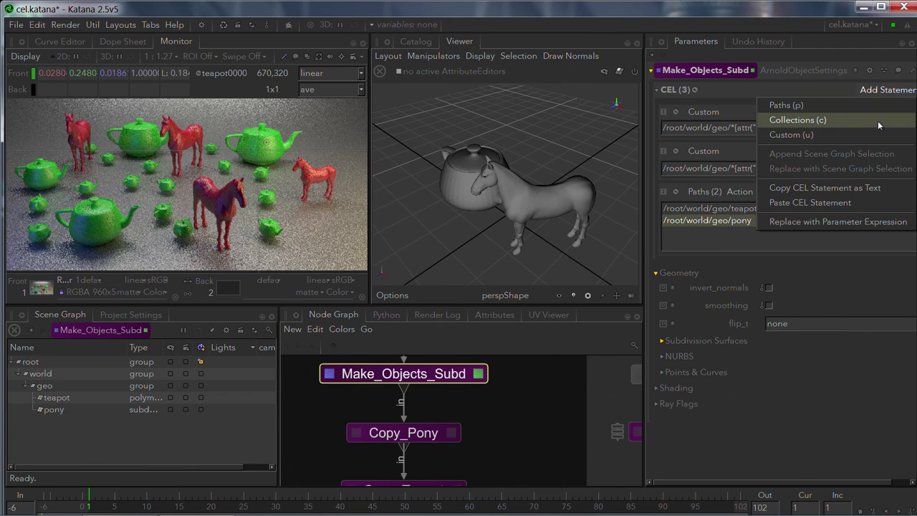
- Add an empty Collections statement to the Make_Objects_Subd CEL
click(878, 123)
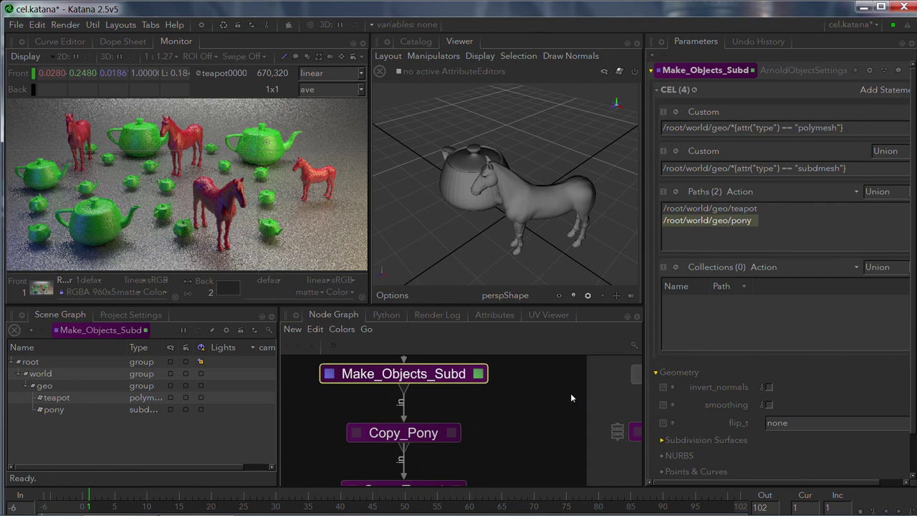
- Bring Collect_Ponies into view and set its view and edit flags
scroll(571, 397, down, 3)
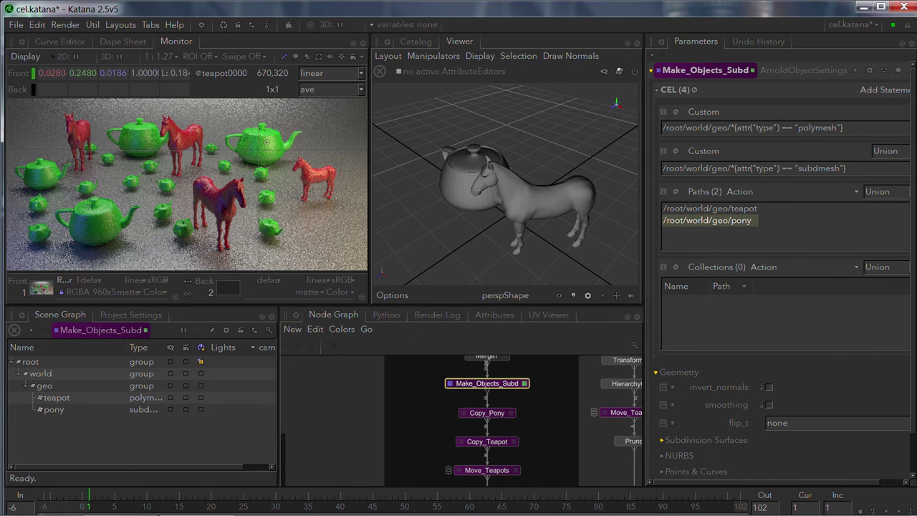
key(f)
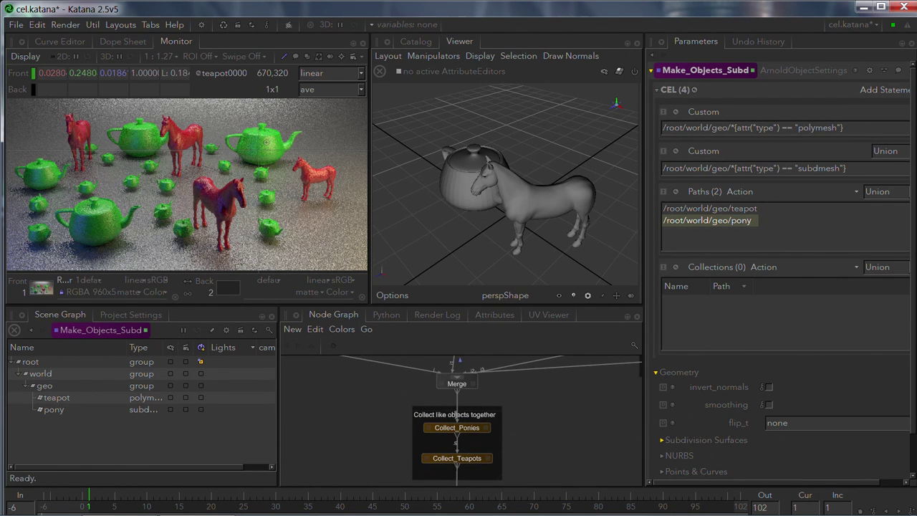
scroll(510, 412, up, 5)
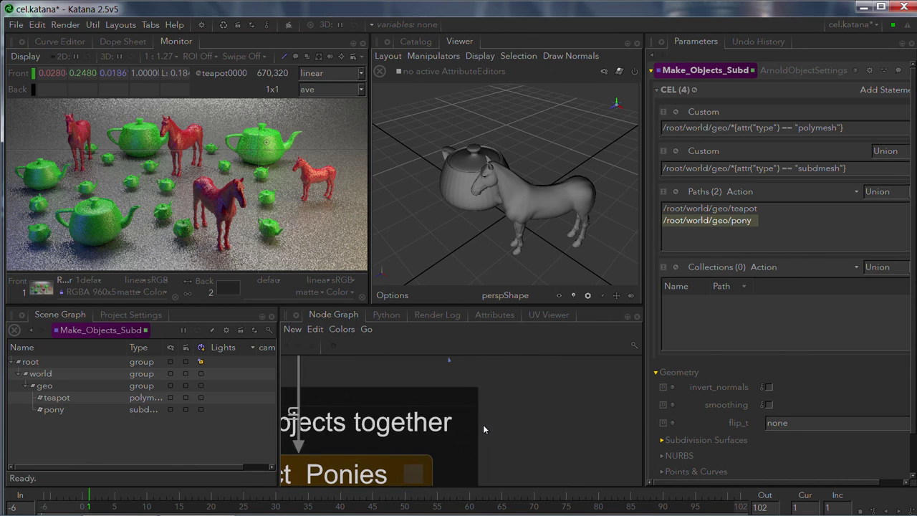
middle_drag(496, 416, 586, 355)
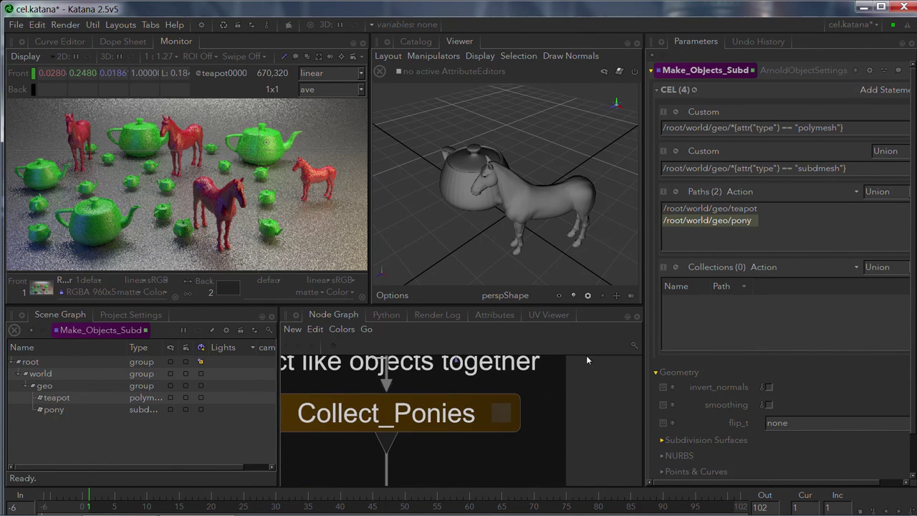
click(464, 416)
key(v)
key(e)
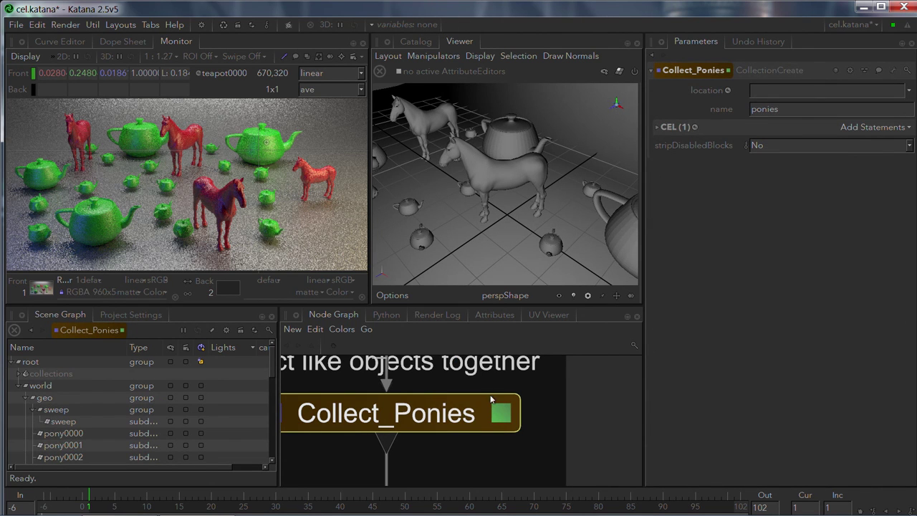
- Expand the CEL to inspect the Custom /root/world/geo/pony* rule, checking the Add Statements choices
click(676, 127)
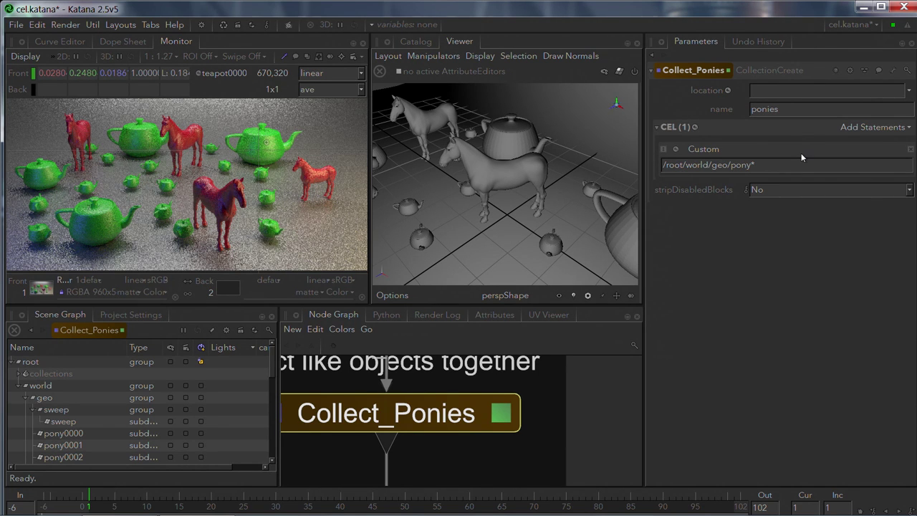
click(865, 130)
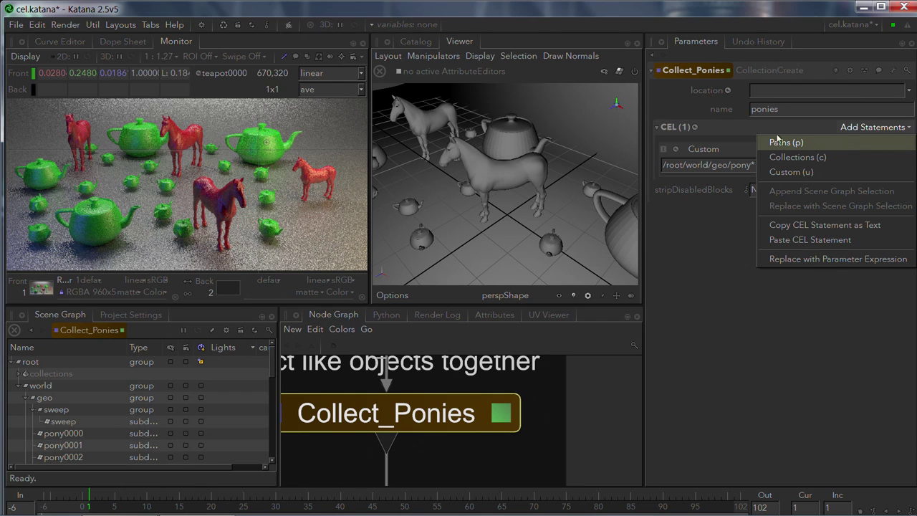
click(719, 126)
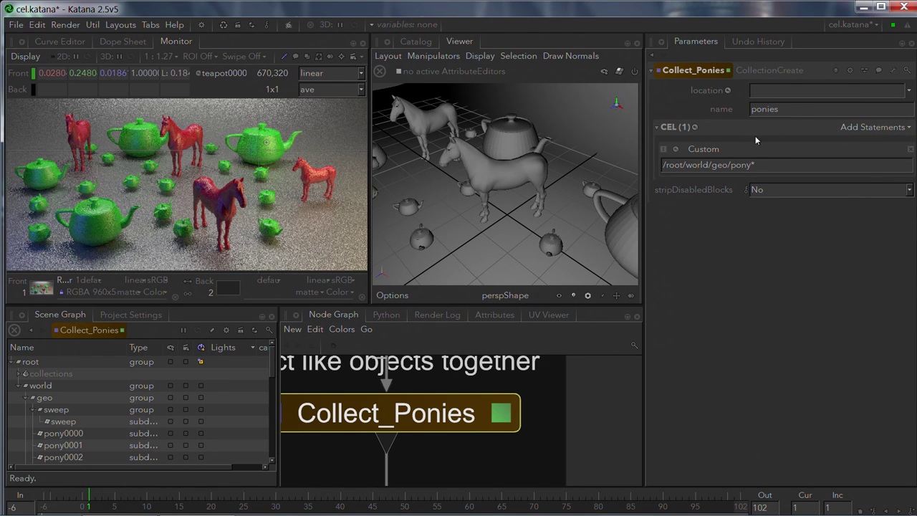
click(813, 165)
drag(273, 367, 281, 411)
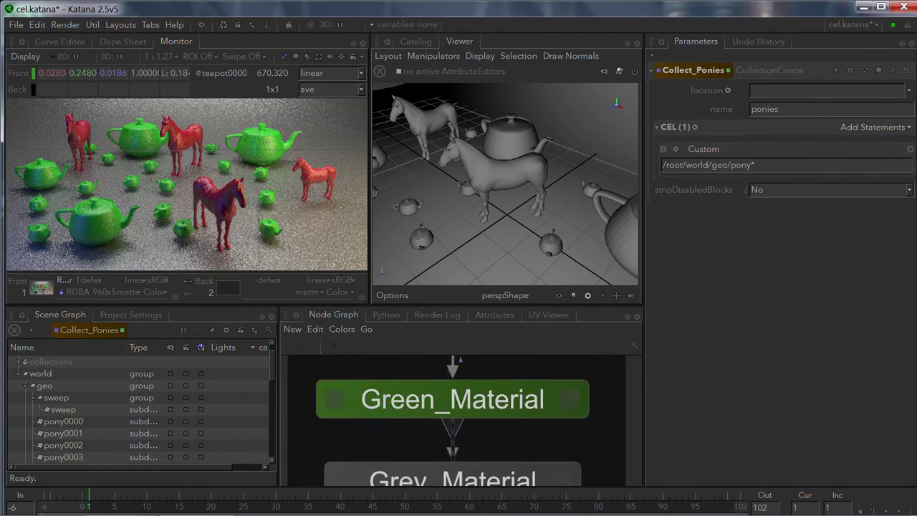
- Inspect Green_Material and Assign_Green_Material, whose CEL targets the teapots collection
click(566, 386)
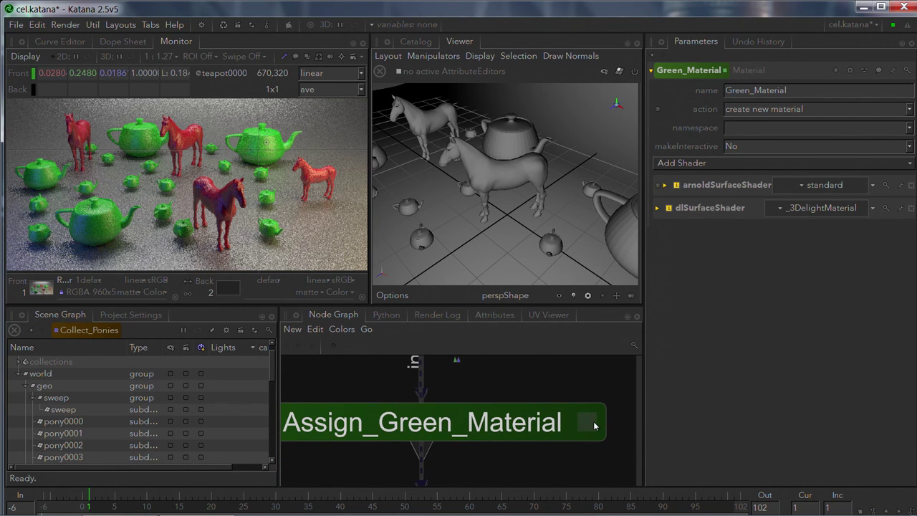
click(593, 425)
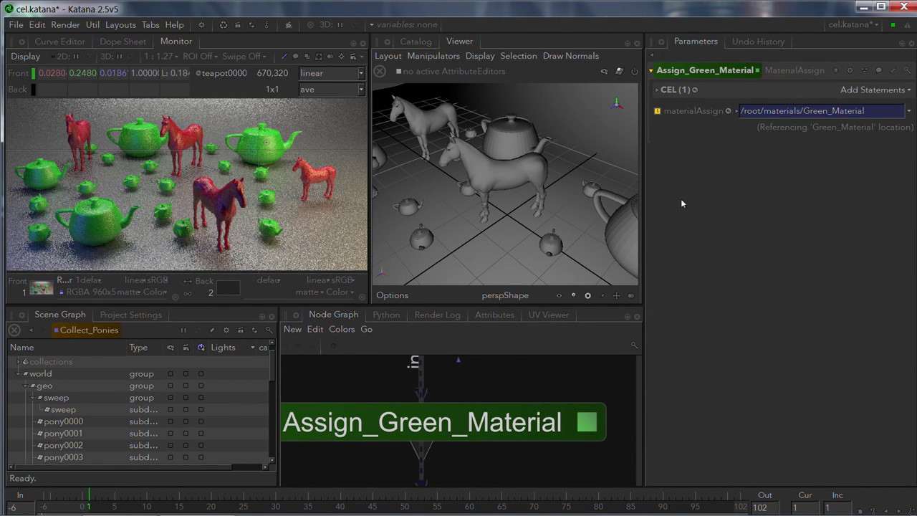
click(672, 89)
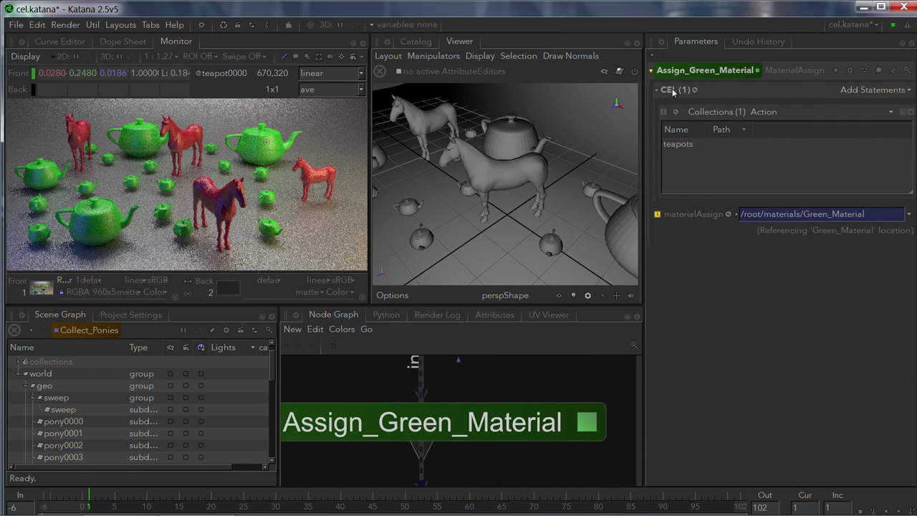
click(689, 150)
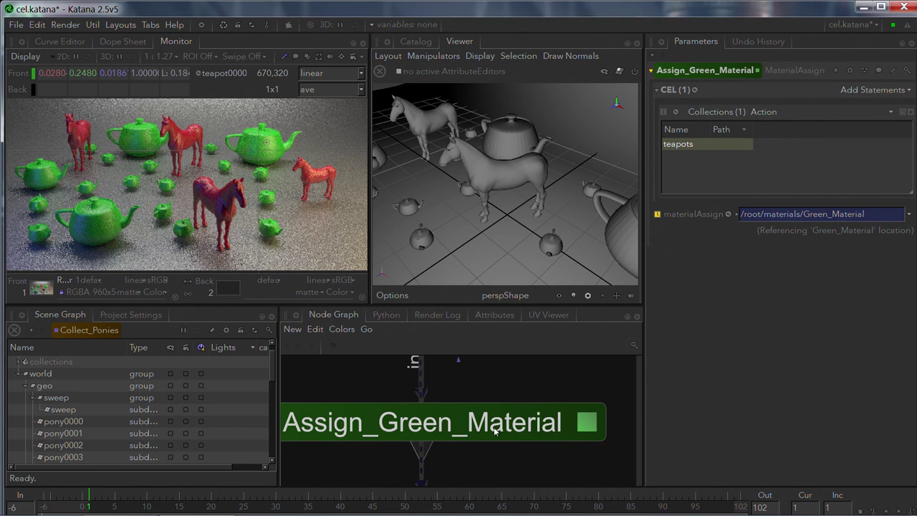
- Open Assign_Grey_Material's settings to show its CEL target /root/world/geo/sweep/sweep
middle_drag(494, 428, 524, 324)
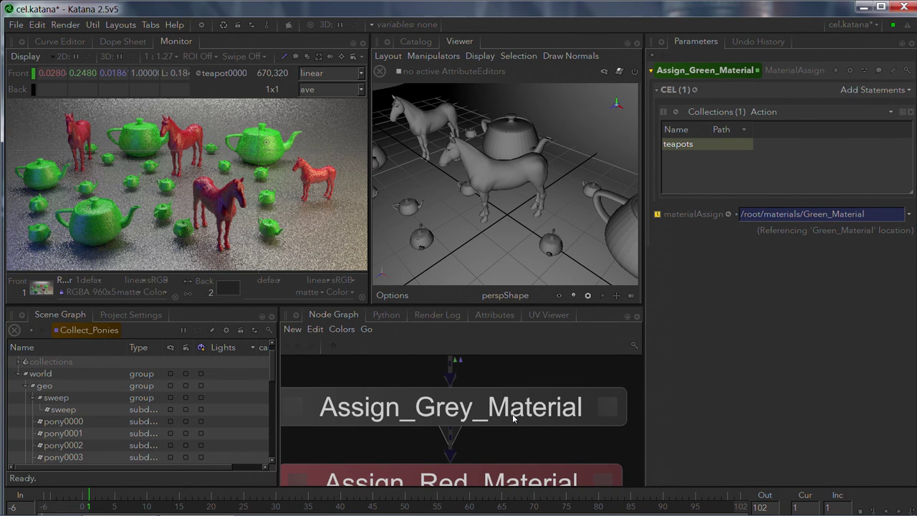
click(612, 408)
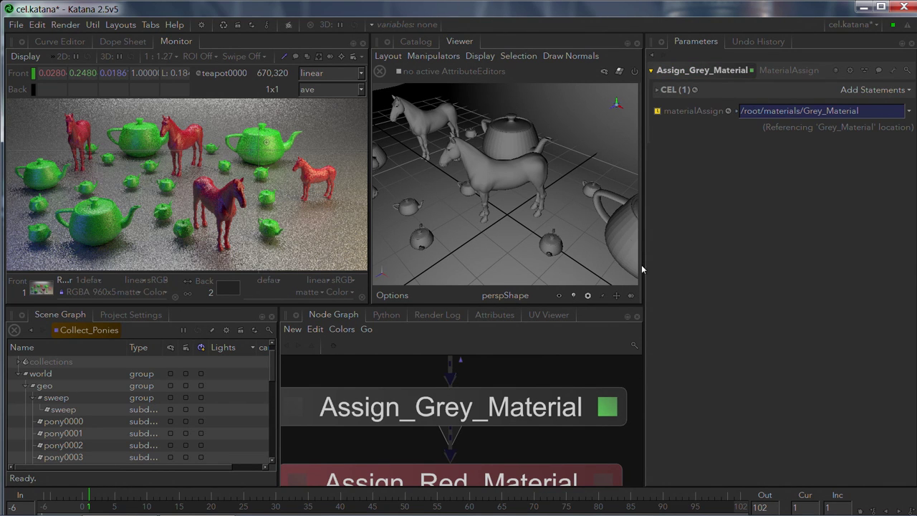
click(657, 90)
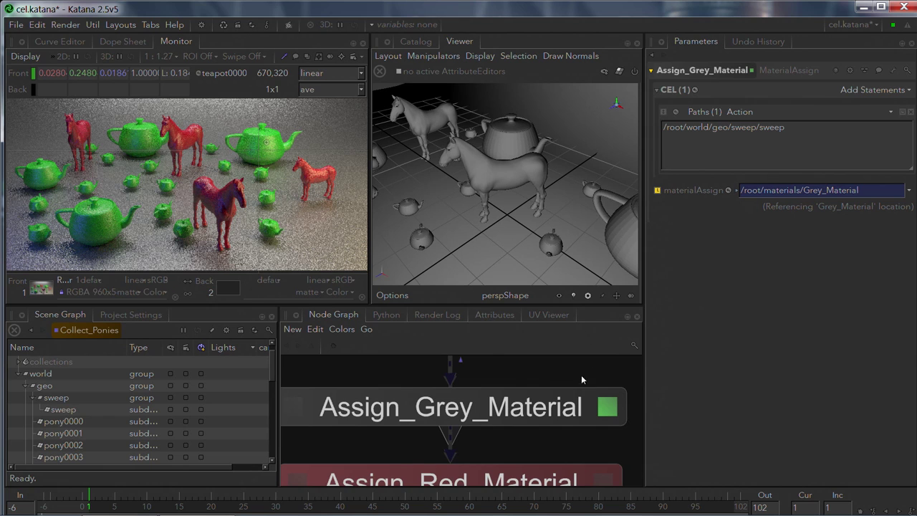
middle_drag(566, 406, 561, 353)
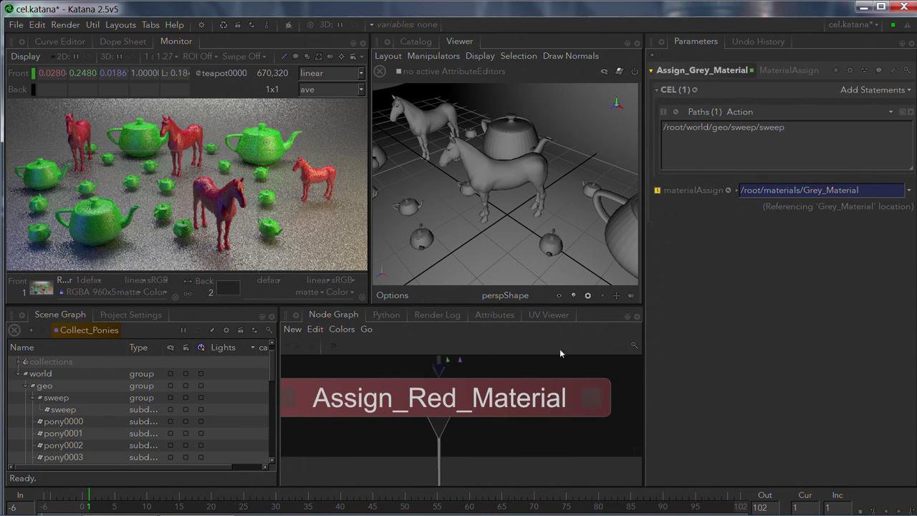
- Show Assign_Red_Material's ponies CEL target, then select geo, sweep and pony0001 in the Scene Graph
click(596, 403)
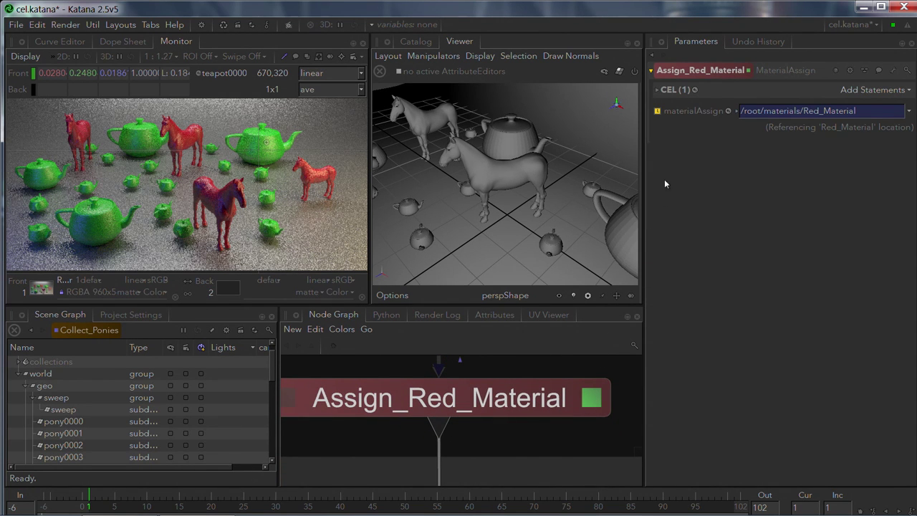
click(657, 90)
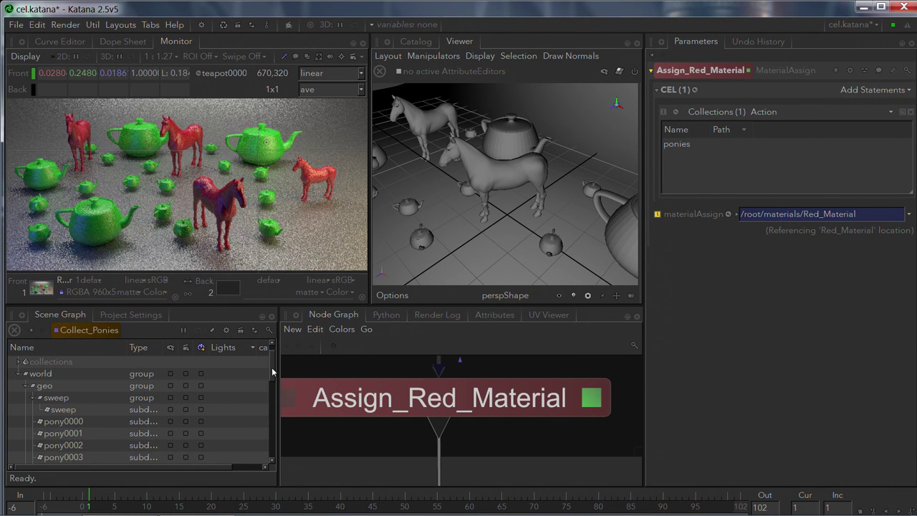
scroll(272, 371, up, 1)
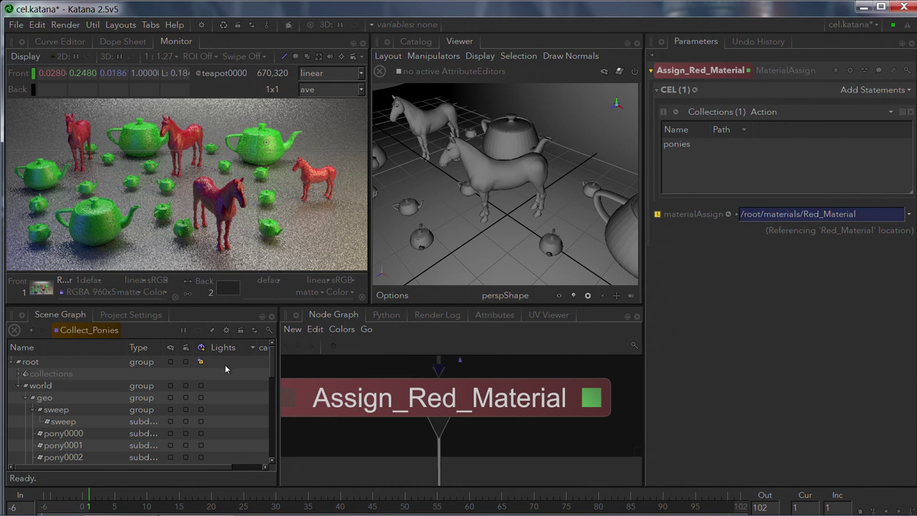
click(107, 397)
click(112, 414)
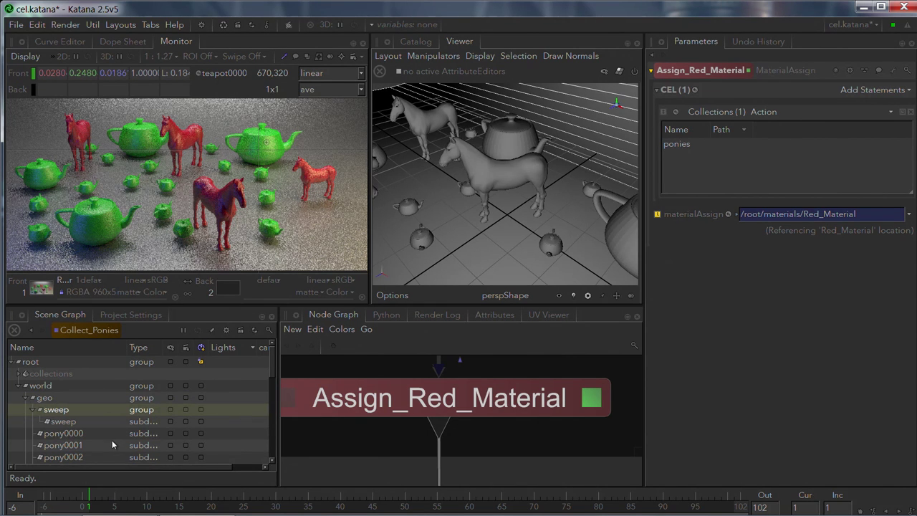
click(112, 443)
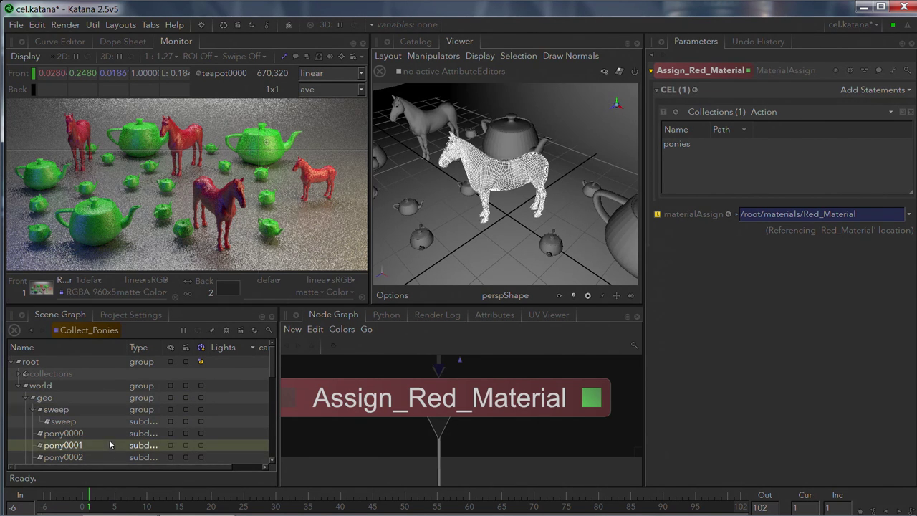
click(99, 398)
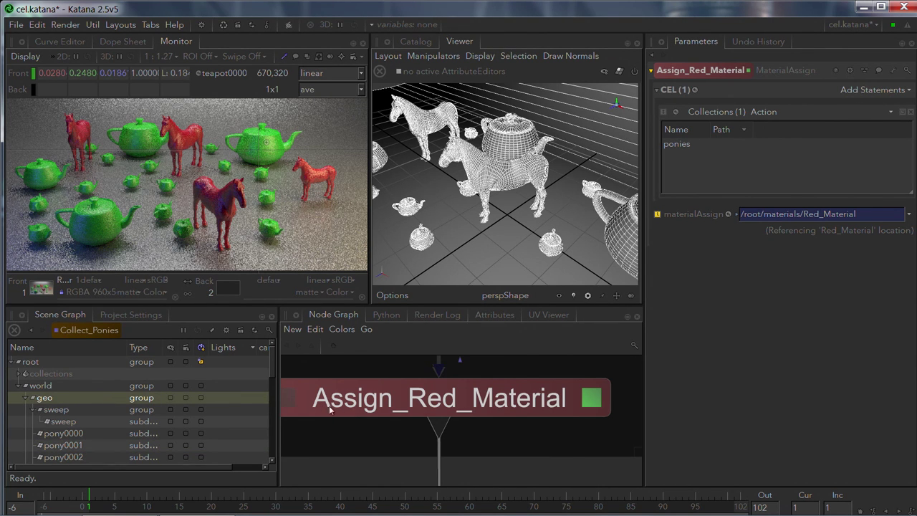
- Insert Assign_Grey_Material into the wire above the Assign Materials backdrop, ahead of Assign_Green_Material
middle_drag(378, 429, 384, 440)
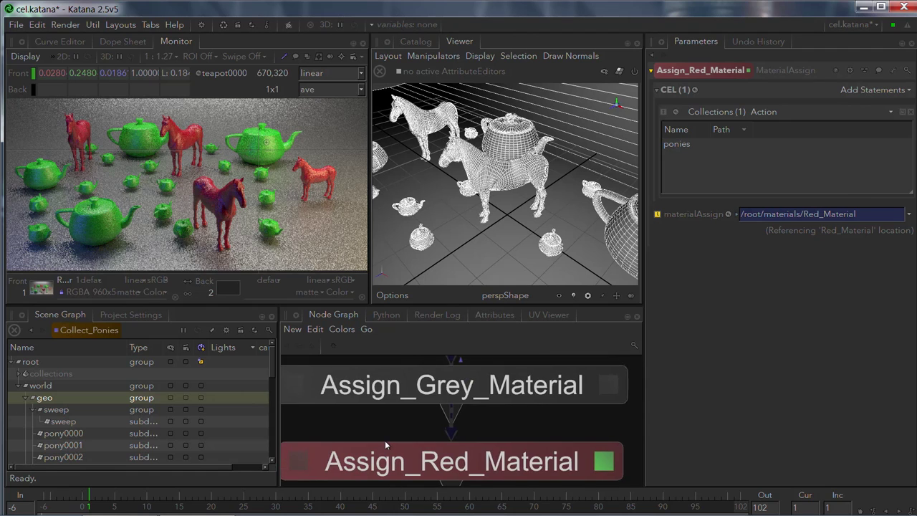
scroll(385, 440, down, 3)
middle_drag(456, 405, 431, 443)
click(415, 455)
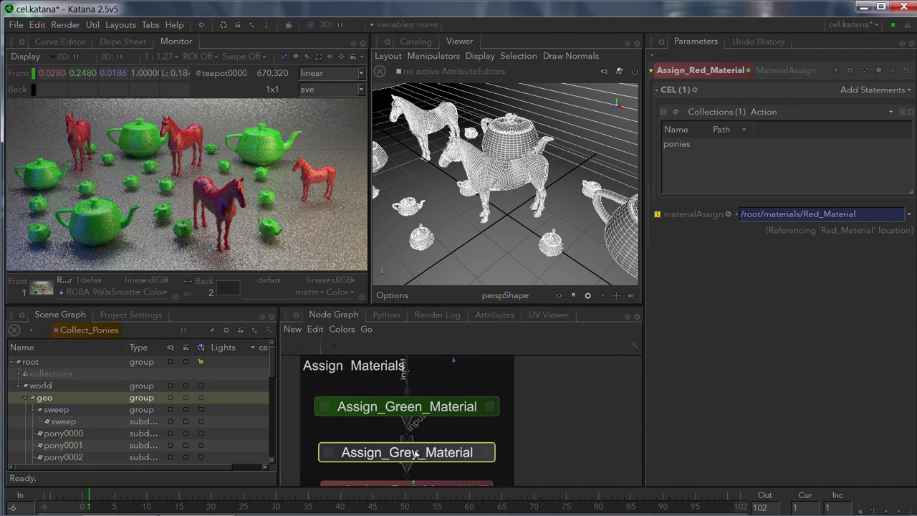
drag(402, 453, 468, 376)
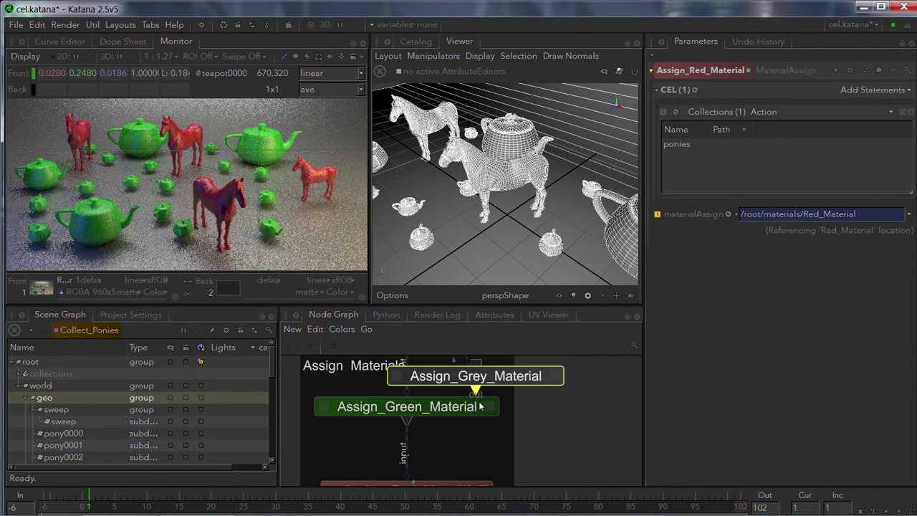
middle_drag(497, 405, 532, 460)
drag(510, 445, 435, 403)
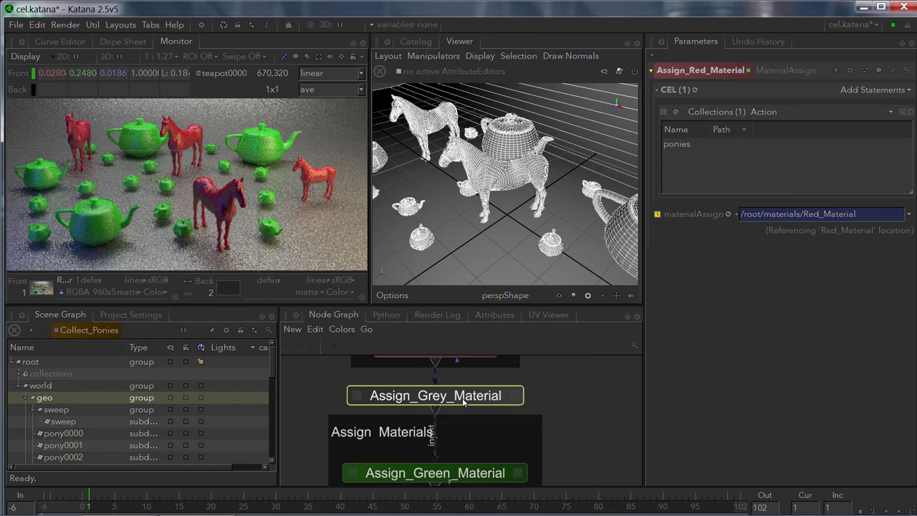
- Replace Assign_Grey_Material's CEL path /root/world/geo/sweep/sweep with the /root/world/geo group
click(516, 395)
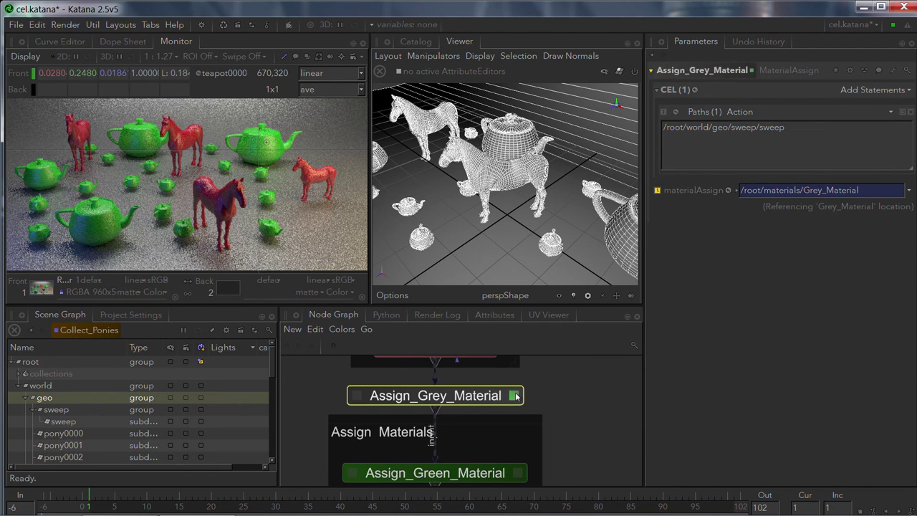
triple_click(703, 129)
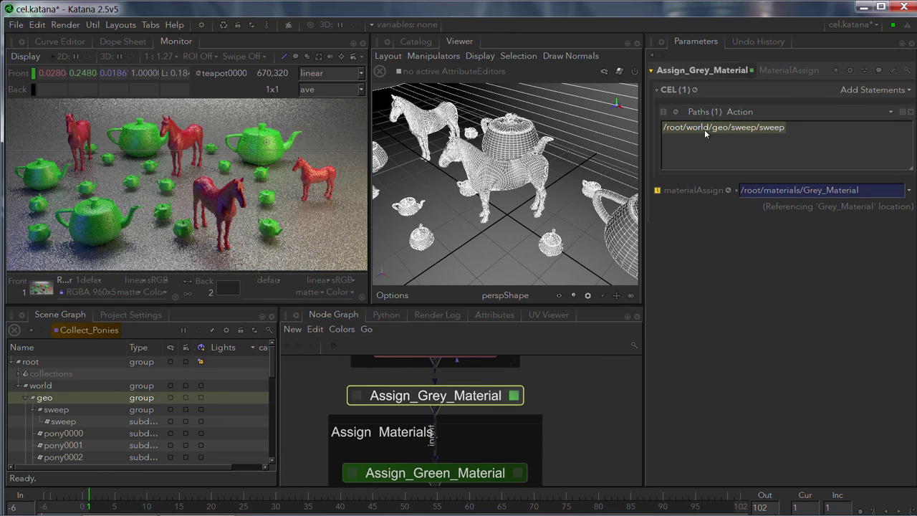
key(BackSpace)
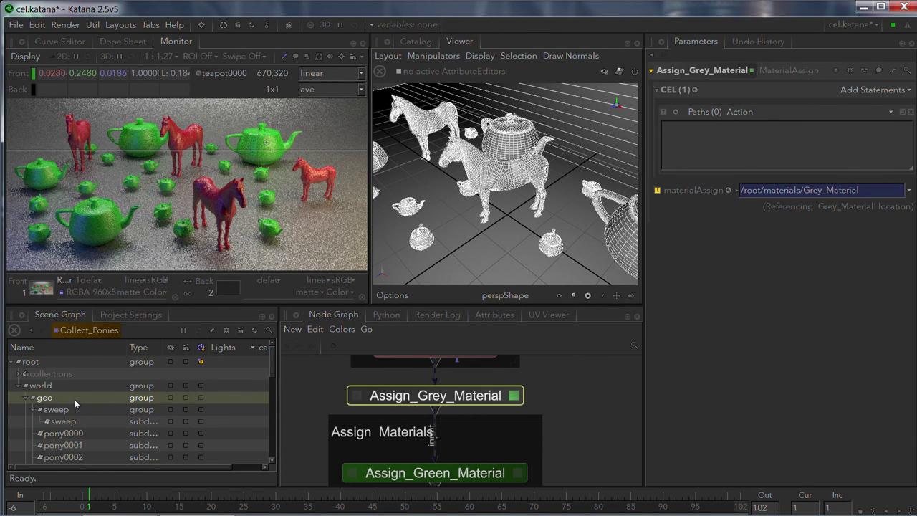
drag(75, 398, 708, 160)
scroll(543, 379, up, 5)
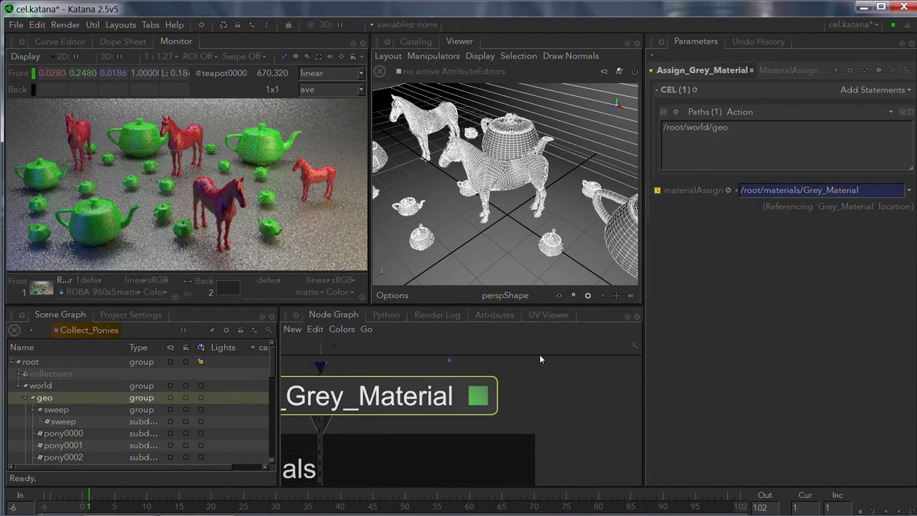
scroll(540, 380, down, 5)
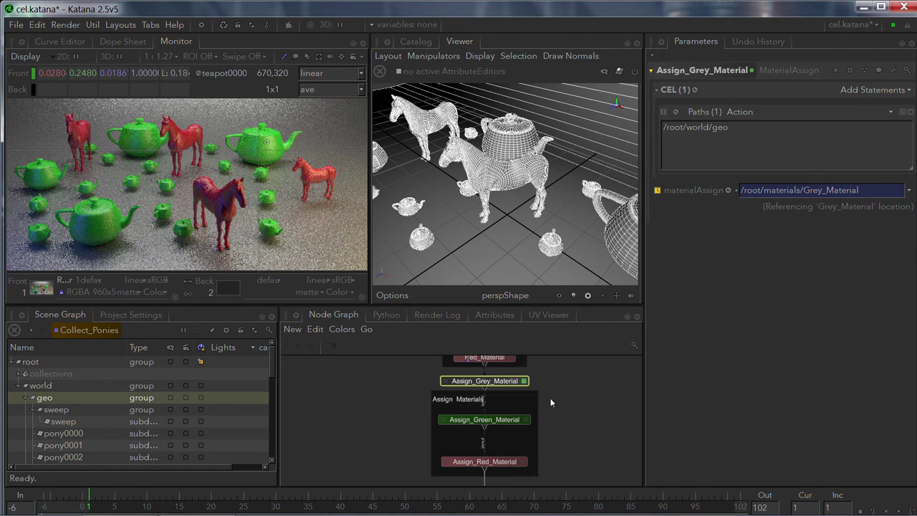
- Pan down to the Render node and launch a Preview Render from its context menu
middle_drag(560, 434, 560, 76)
middle_drag(422, 436, 407, 386)
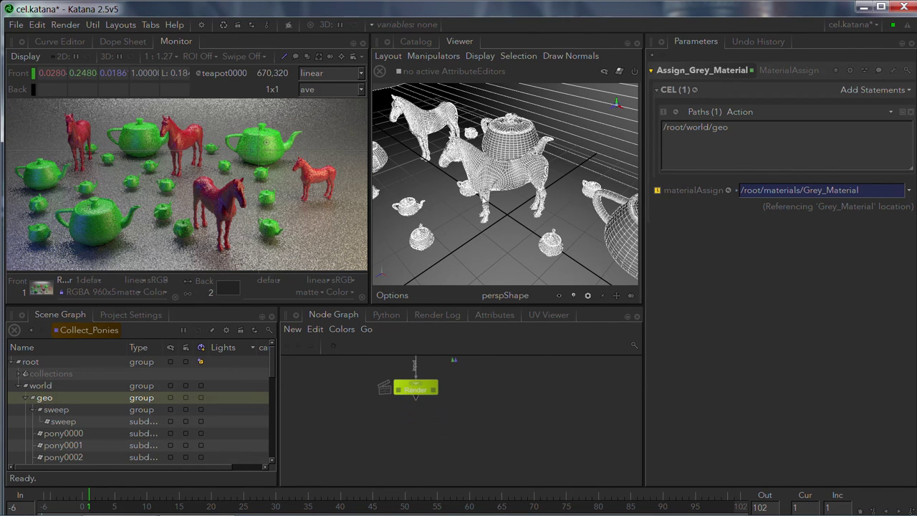
right_click(417, 391)
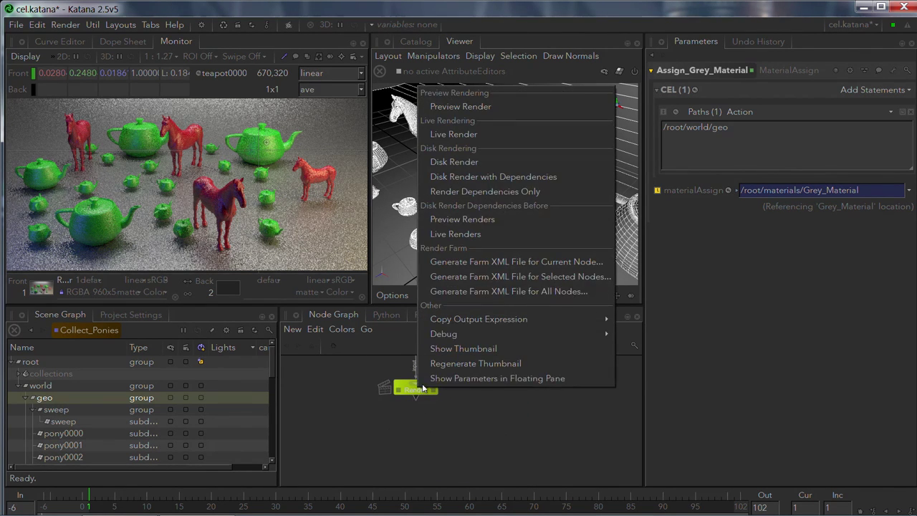
click(460, 107)
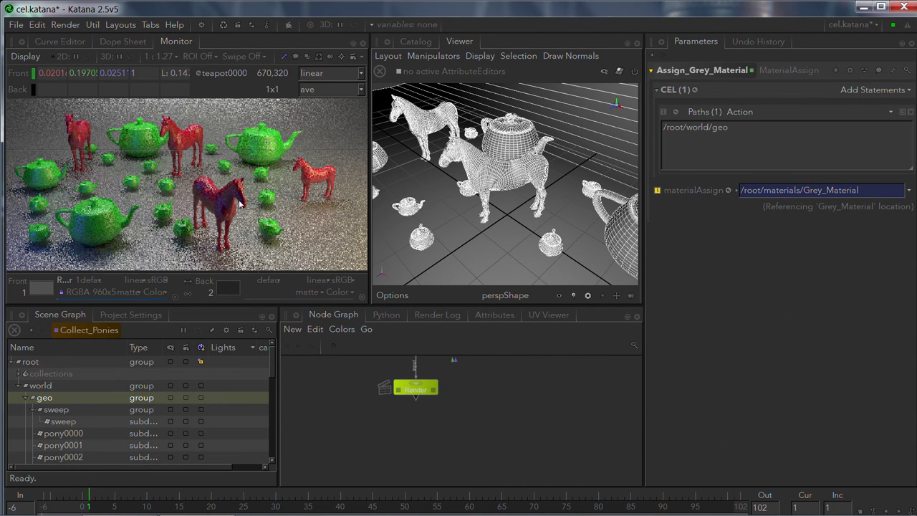
- Jump upstream to Assign Materials, check Assign_Green_Material's /root/world/geo attributes, then frame the network
key(f)
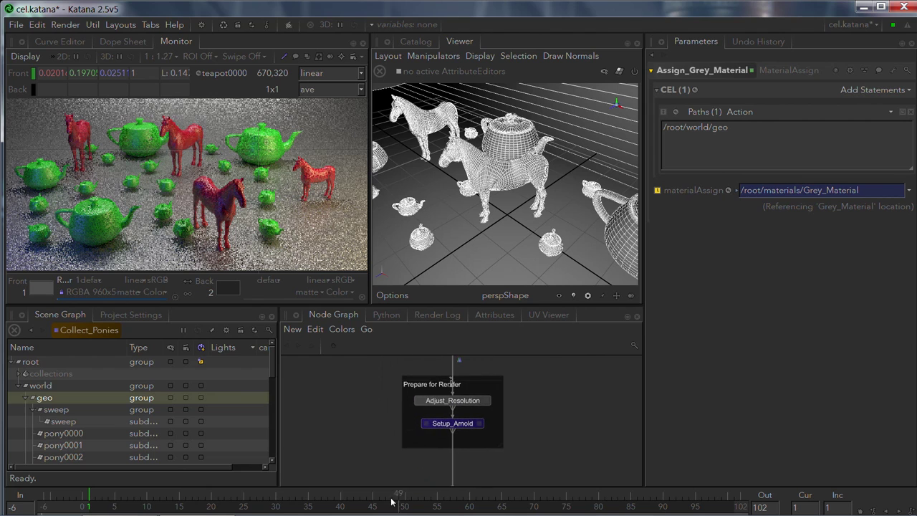
key(f)
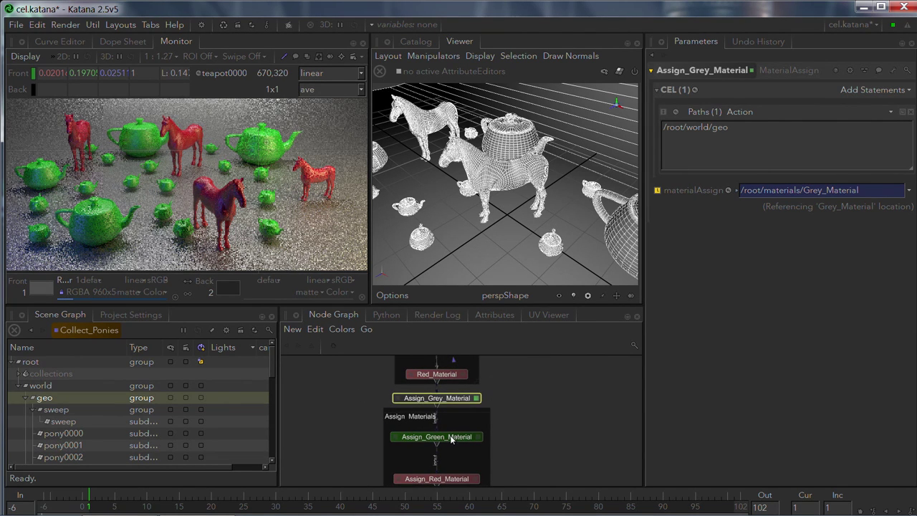
click(450, 437)
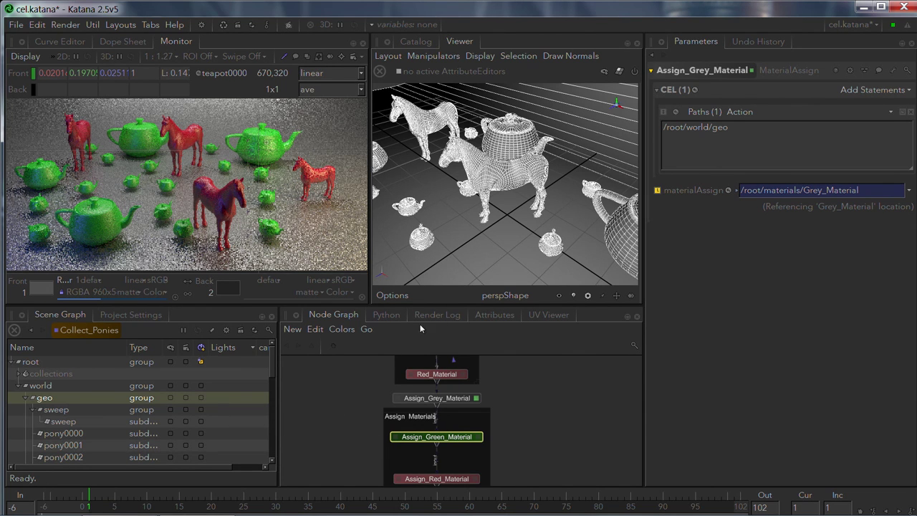
click(493, 315)
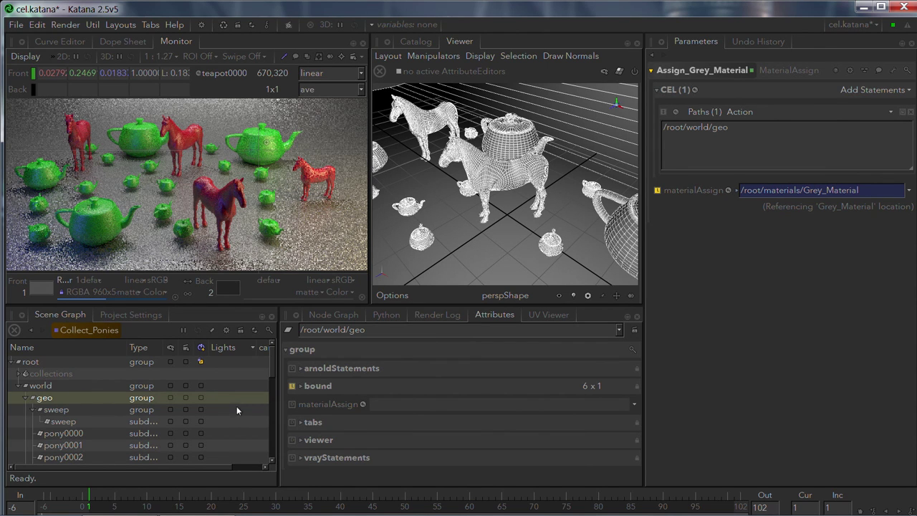
click(333, 314)
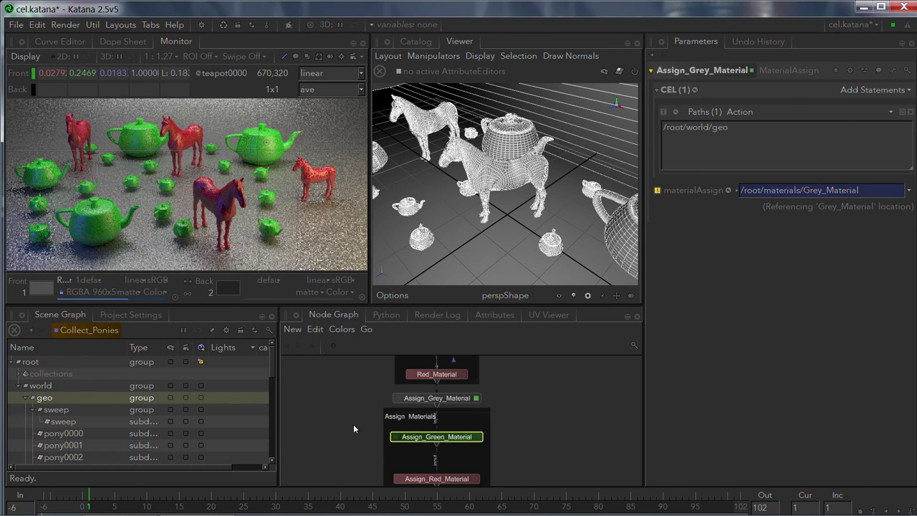
scroll(354, 423, down, 1)
middle_drag(354, 422, 363, 404)
middle_drag(461, 365, 409, 356)
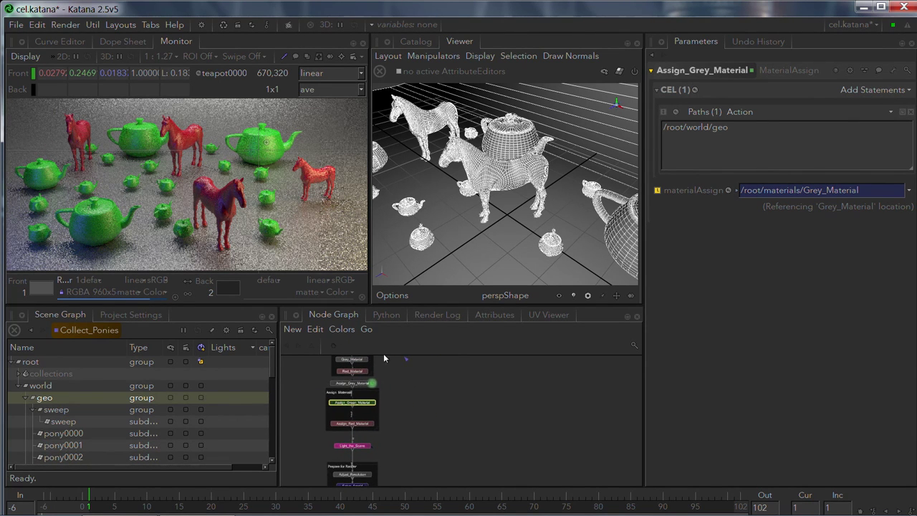
- Frame Collect_Ponies, then pan down and set the view flag on the Render node
key(ctrl+v)
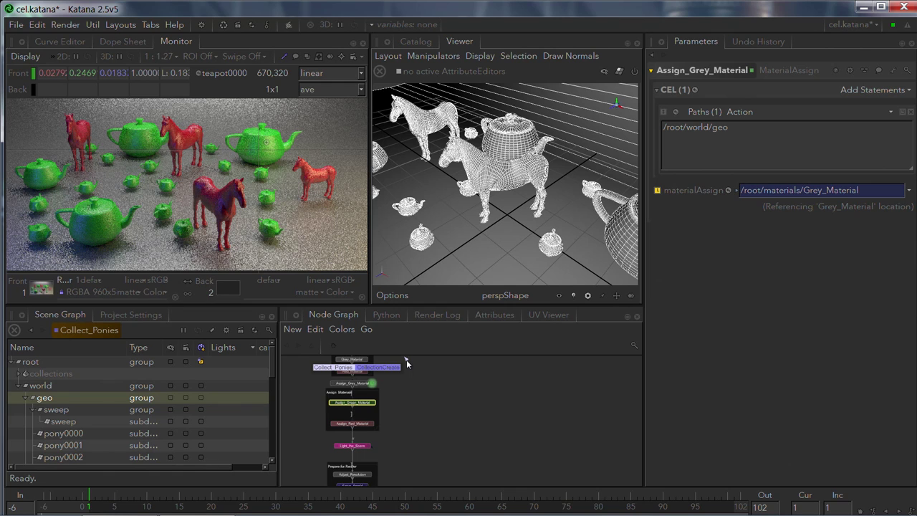
click(406, 363)
key(f)
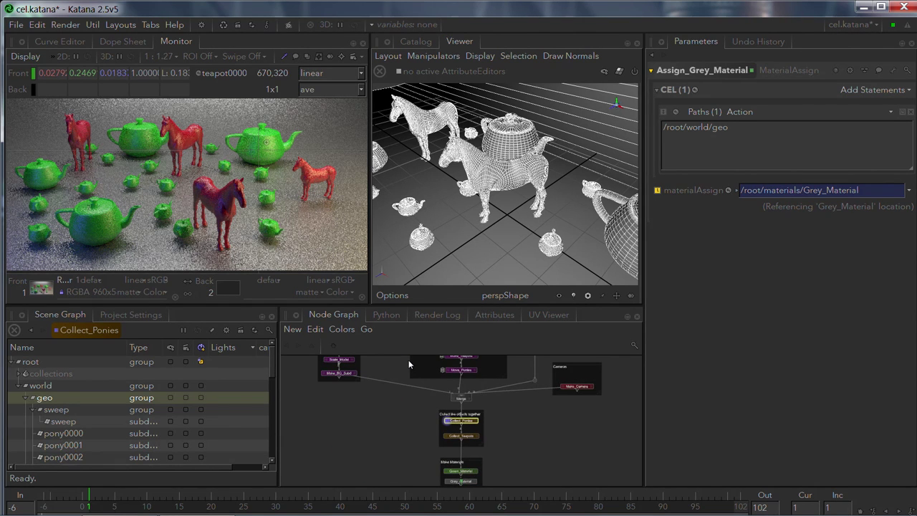
middle_drag(404, 439, 355, 240)
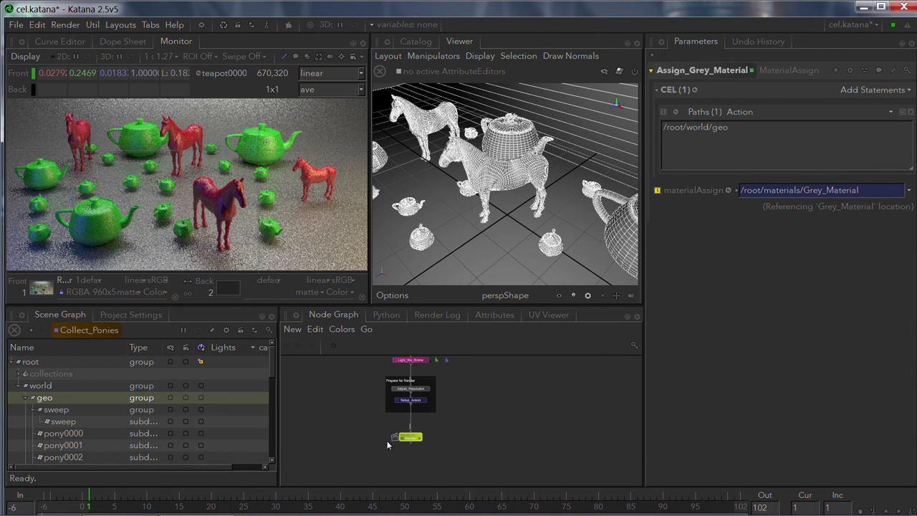
key(v)
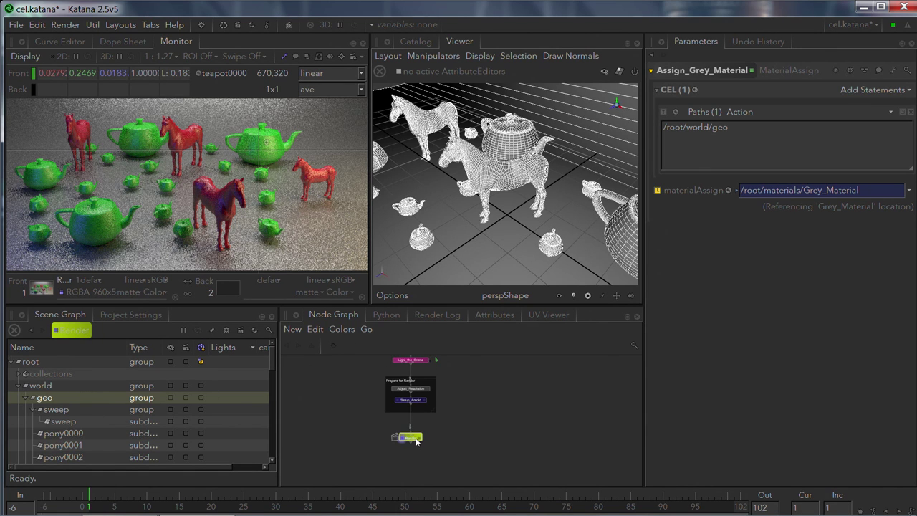
- Check materialAssign in Attributes: Grey_Material on geo and sweep, Red_Material on pony0000
click(502, 315)
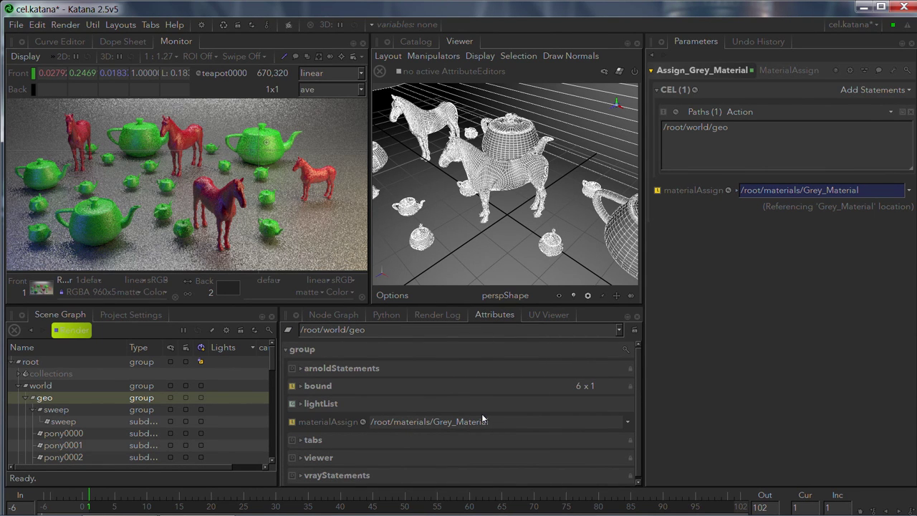
click(96, 420)
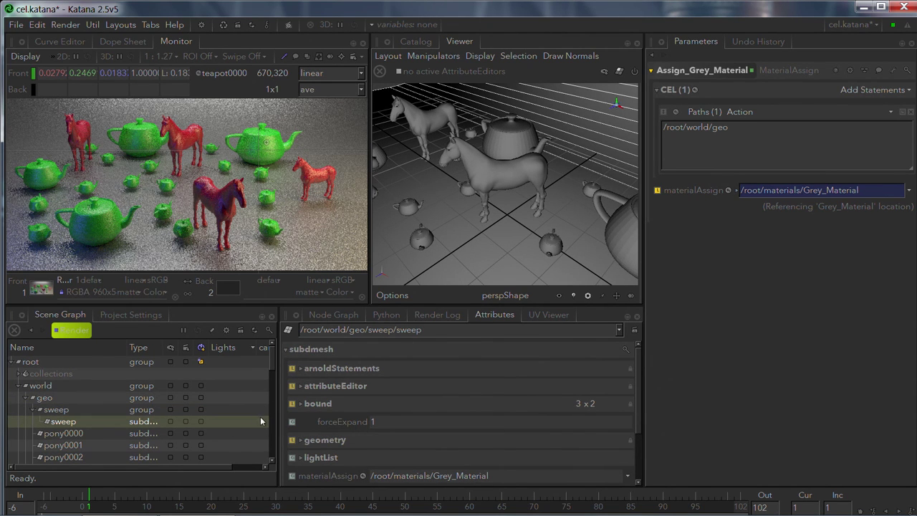
scroll(319, 408, down, 2)
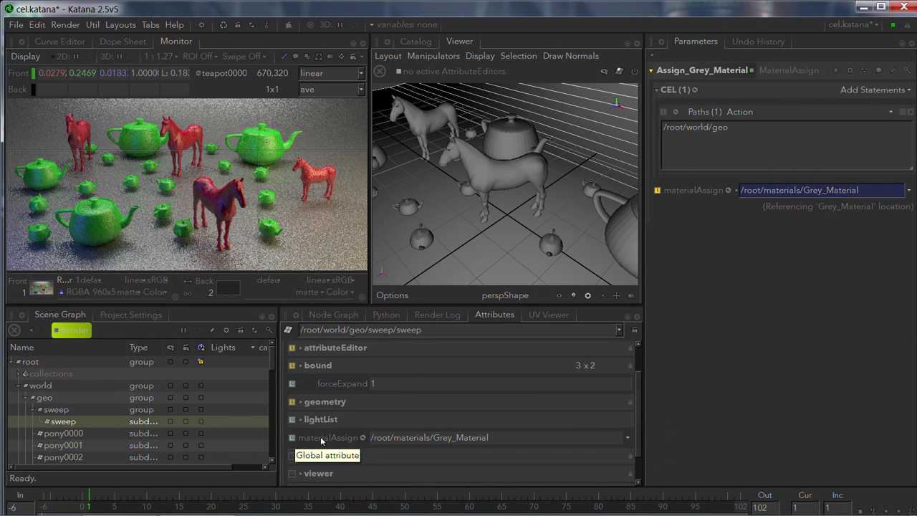
click(77, 397)
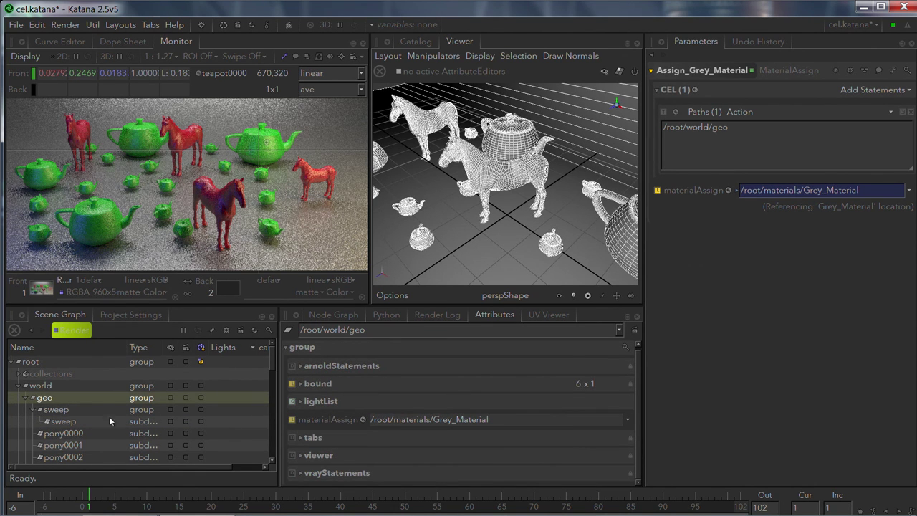
click(84, 420)
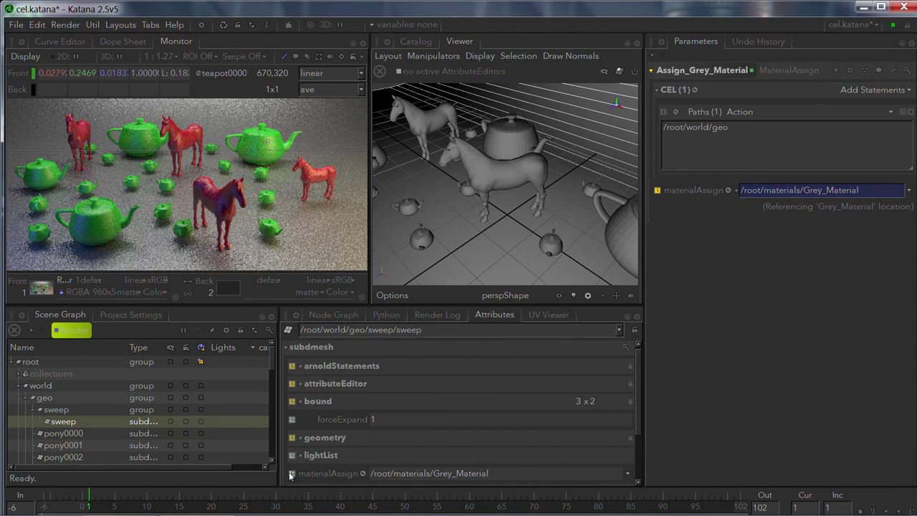
scroll(168, 422, down, 2)
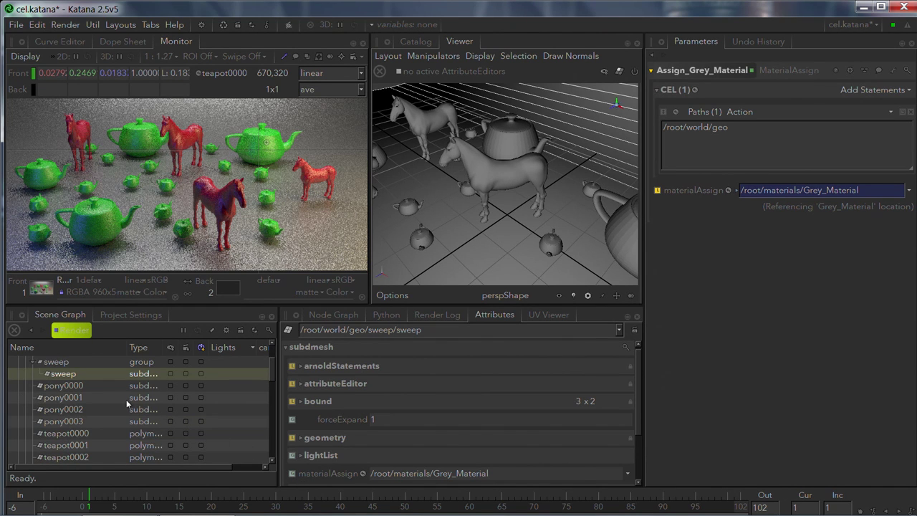
click(90, 385)
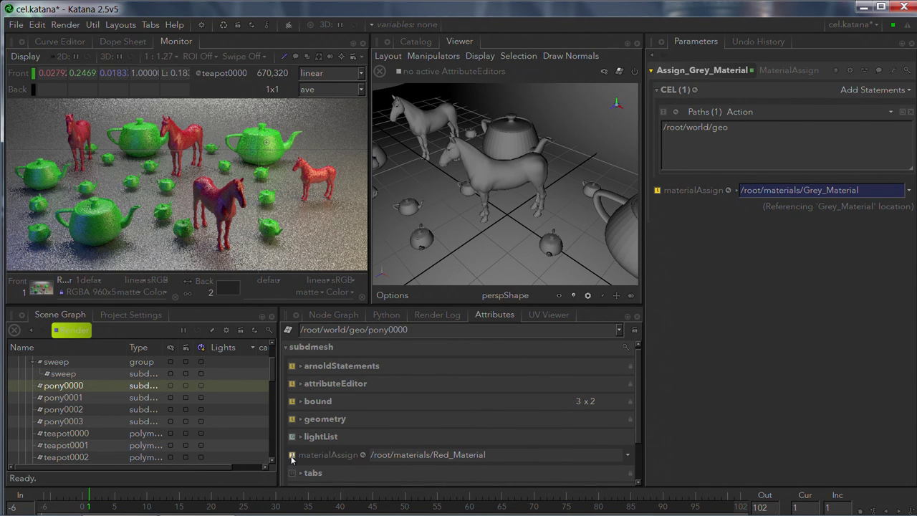
mouse_move(291, 459)
- Disable Assign_Green_Material with D and start a new Preview Render from the Render button
click(333, 314)
scroll(358, 407, up, 6)
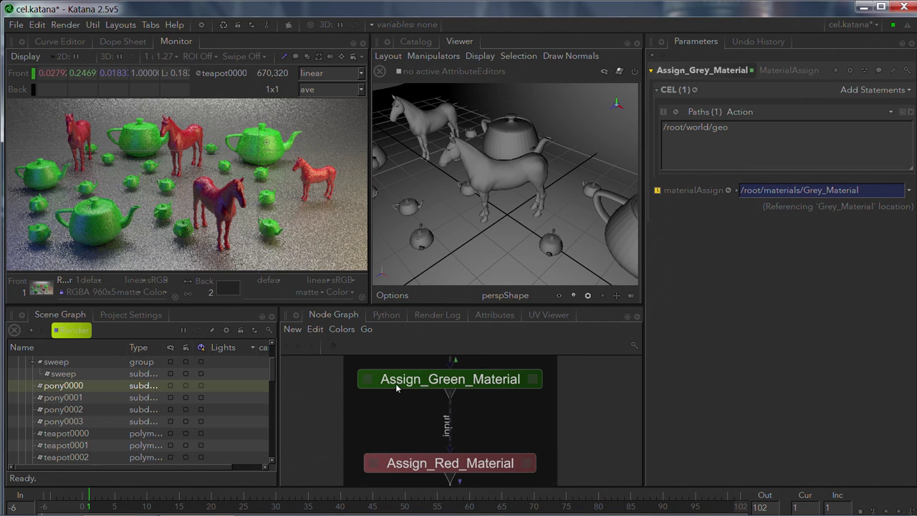
middle_drag(395, 413, 373, 439)
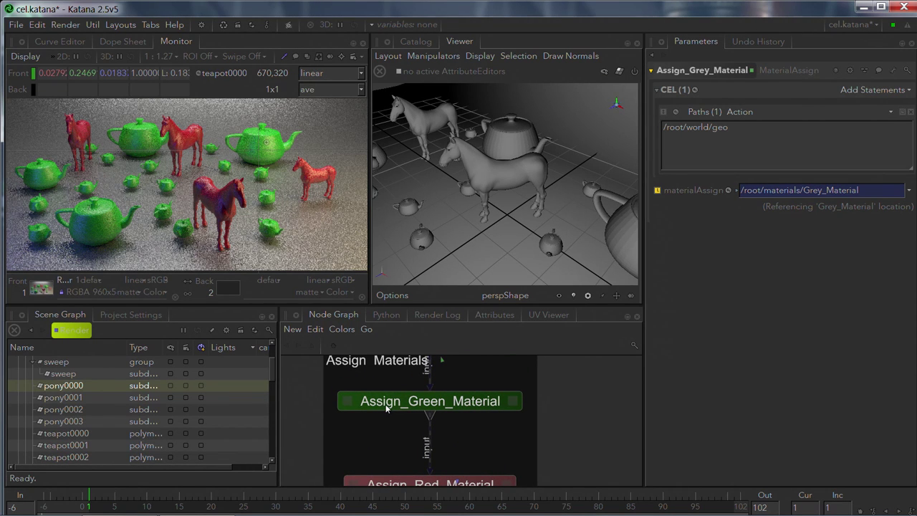
key(d)
key(d)
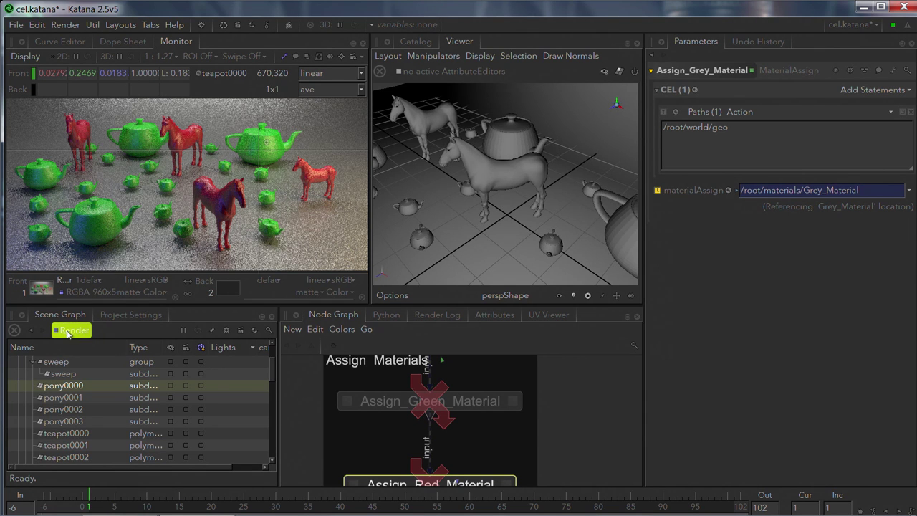
click(72, 330)
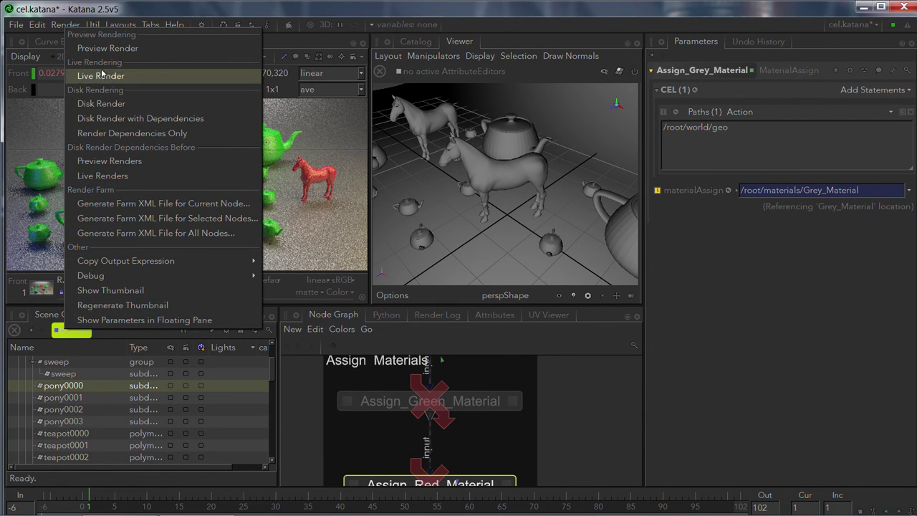
click(107, 48)
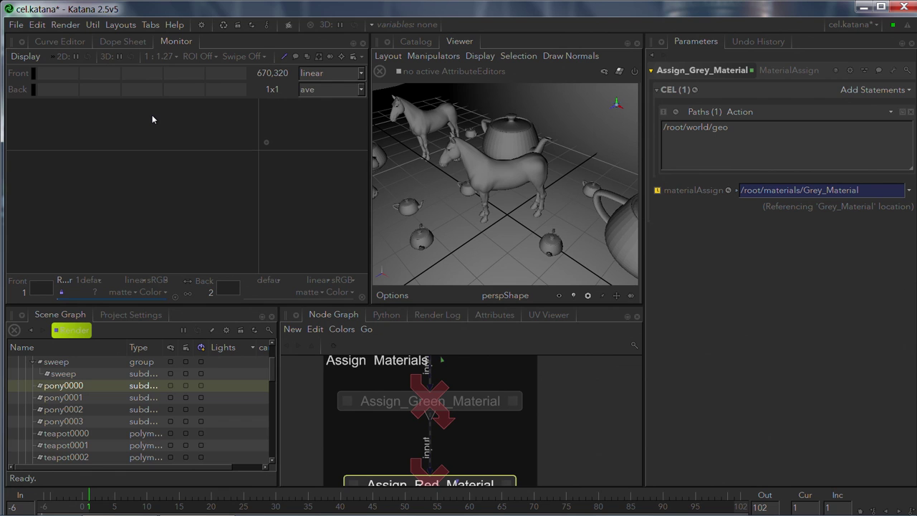
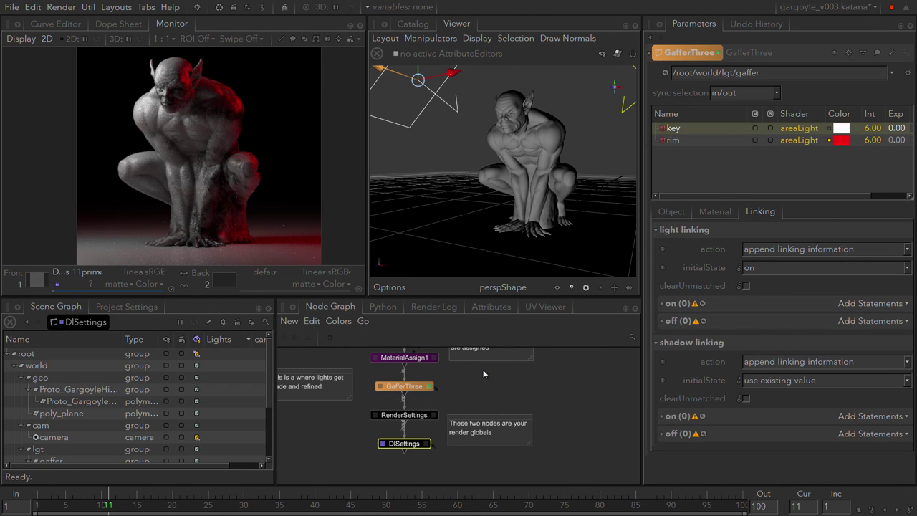
- Pan past the MaterialAssign and Merge nodes, select basic_gray and zoom in on it
middle_drag(469, 388, 462, 439)
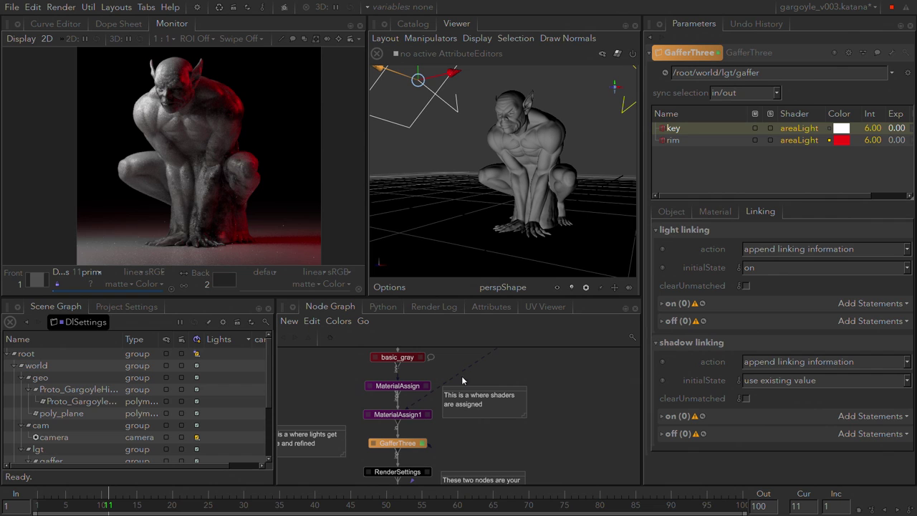
middle_drag(467, 345, 466, 410)
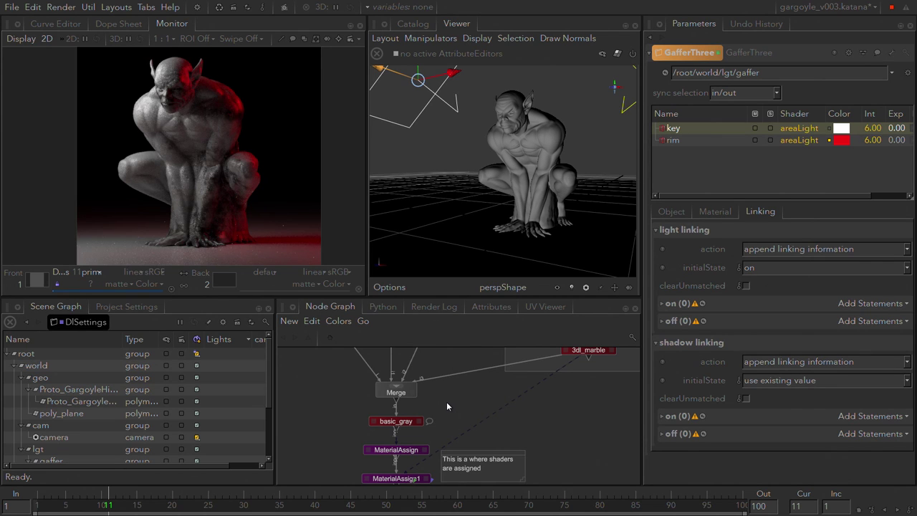
click(401, 422)
scroll(401, 422, up, 5)
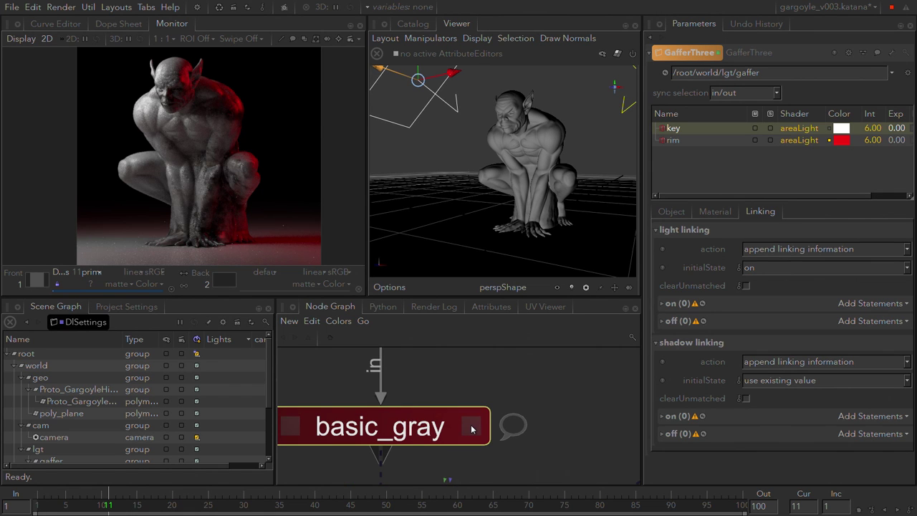
- Edit basic_gray, browse the Add Shader list without adding, and expand its dlSurfaceShader settings
click(471, 427)
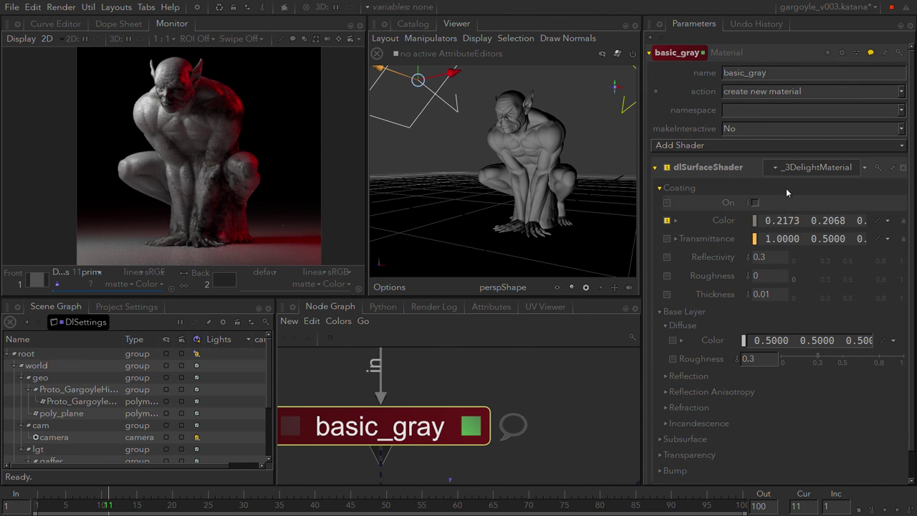
click(695, 167)
click(702, 148)
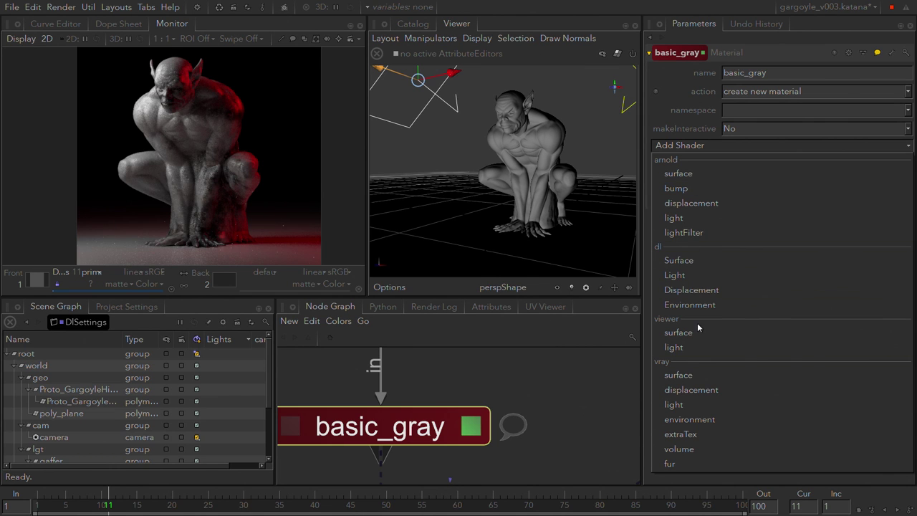
click(585, 370)
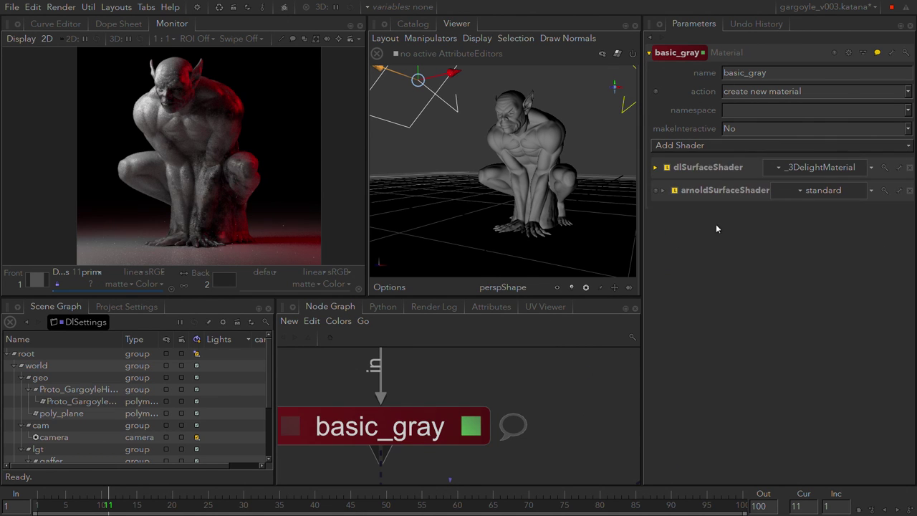
click(704, 166)
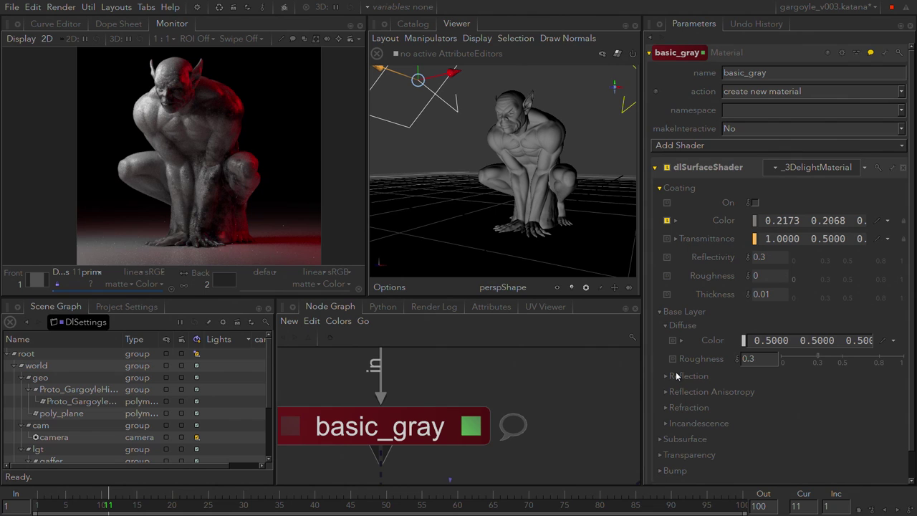
middle_drag(538, 404, 581, 229)
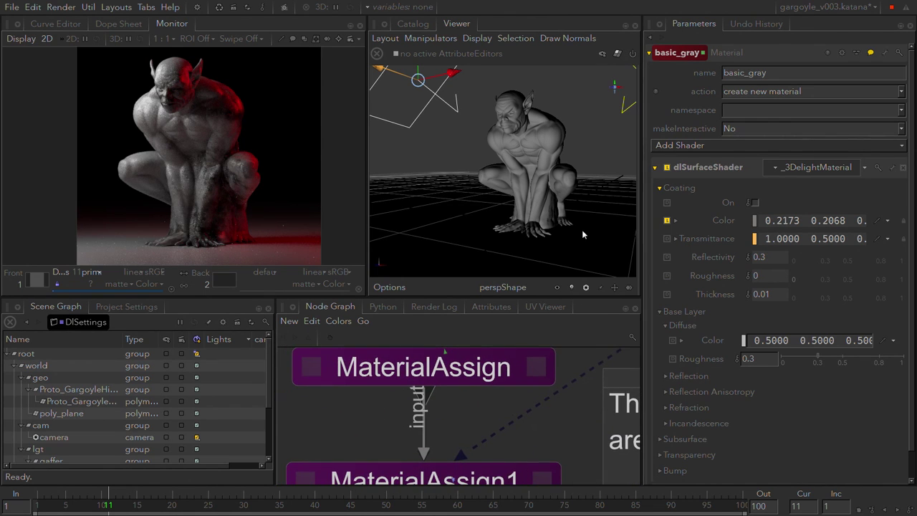
click(538, 368)
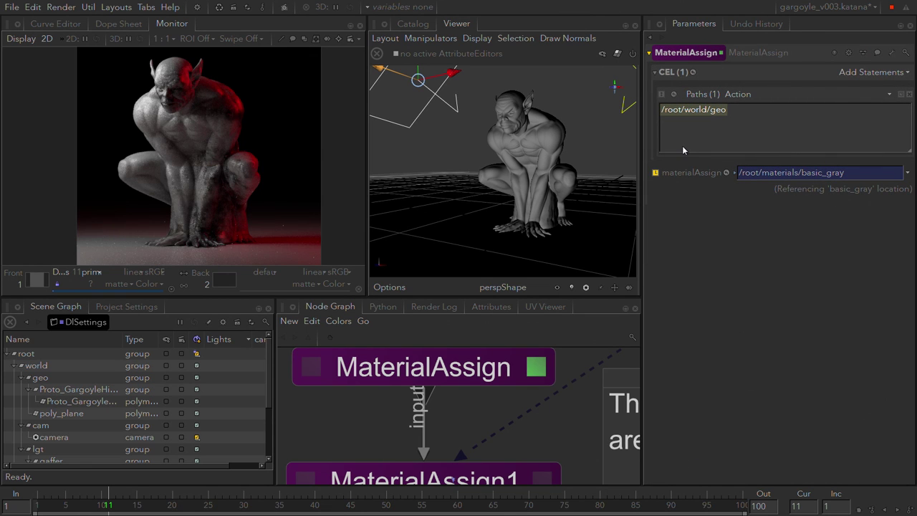
click(544, 480)
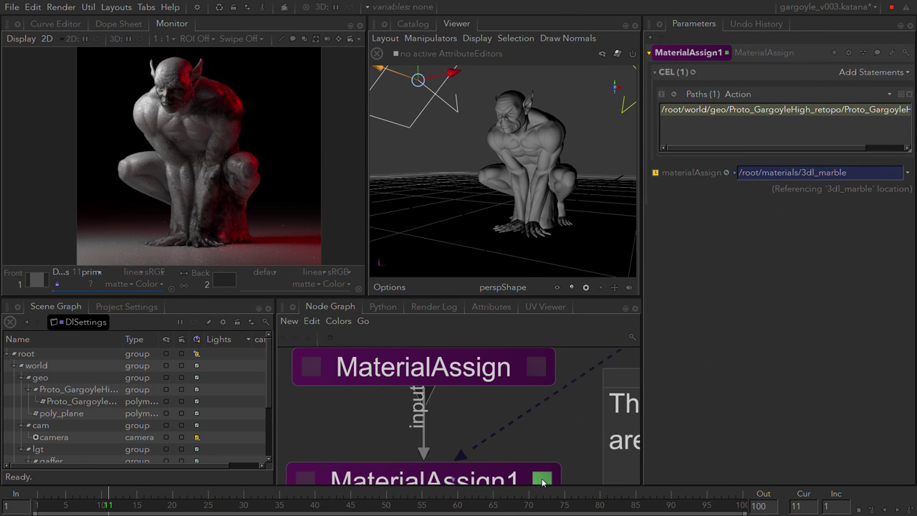
middle_drag(536, 407, 473, 476)
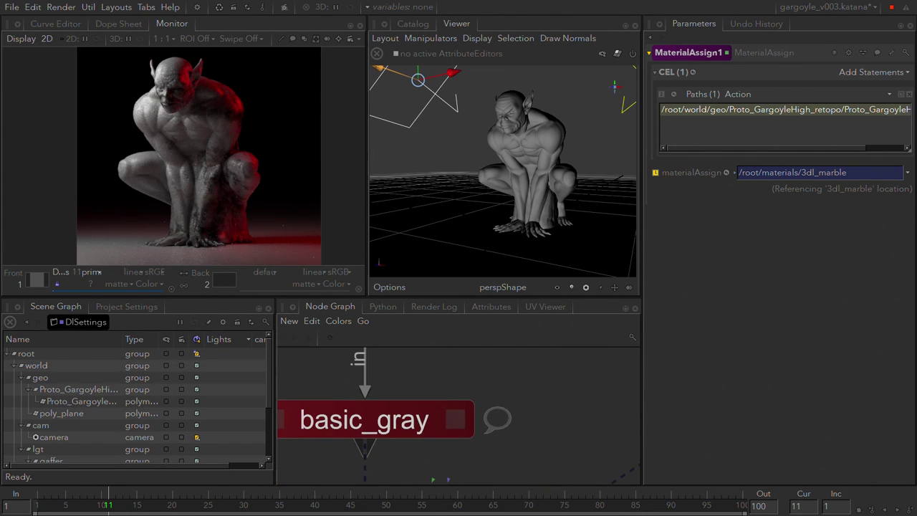
click(456, 420)
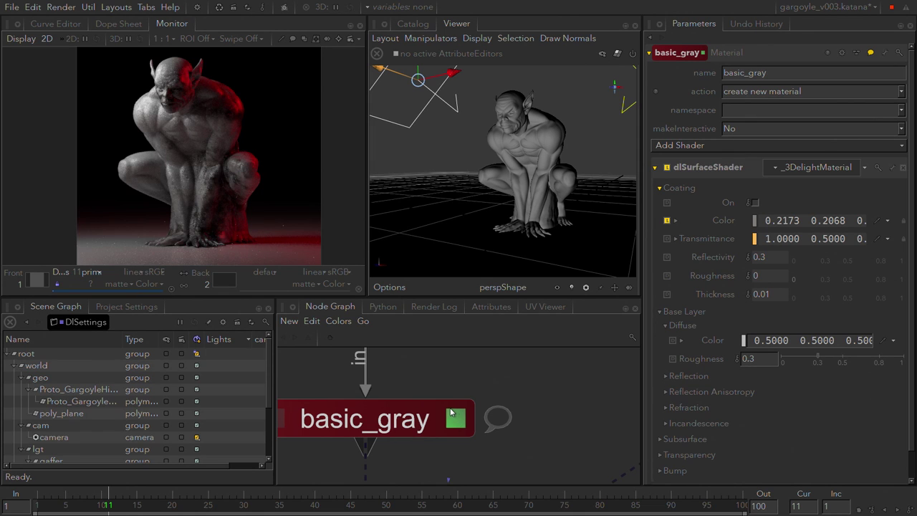
click(421, 419)
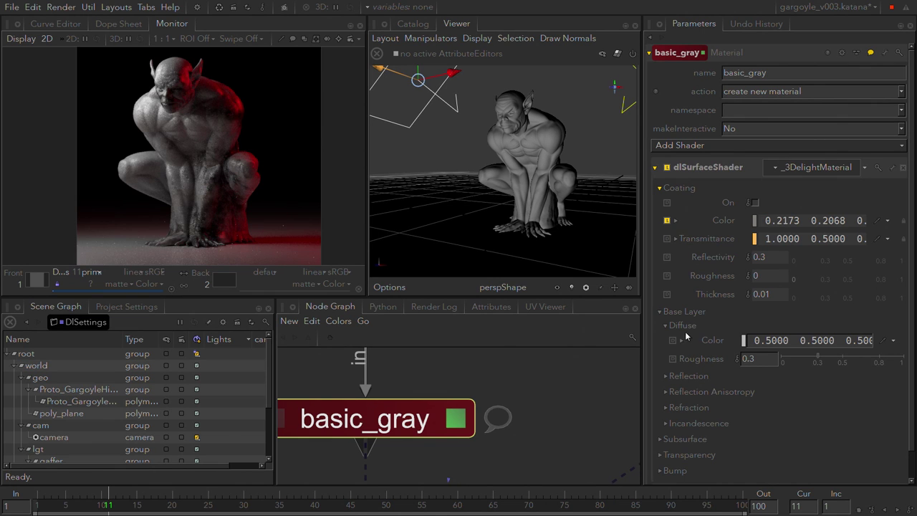
- Navigate toward 3dl_marble and start a Material node from the 'ma' search, then cancel it
scroll(515, 358, down, 3)
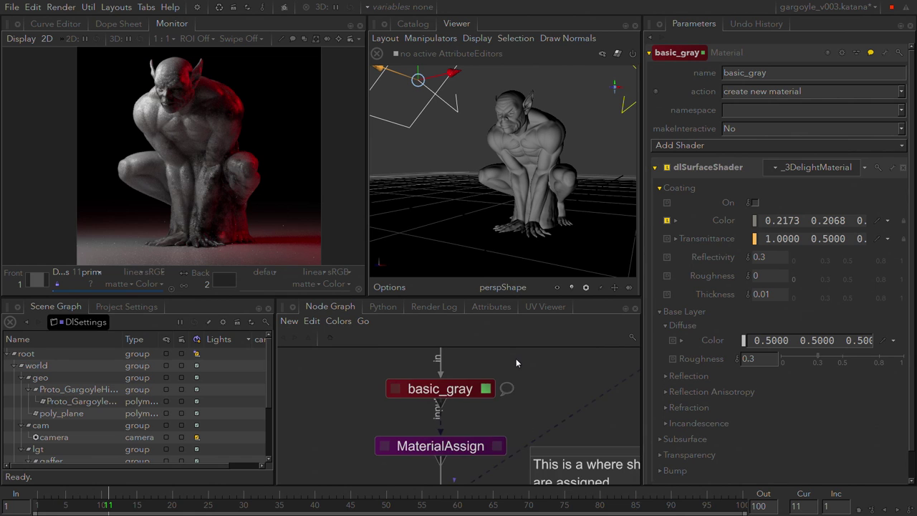
middle_drag(544, 351, 339, 441)
middle_drag(384, 414, 353, 406)
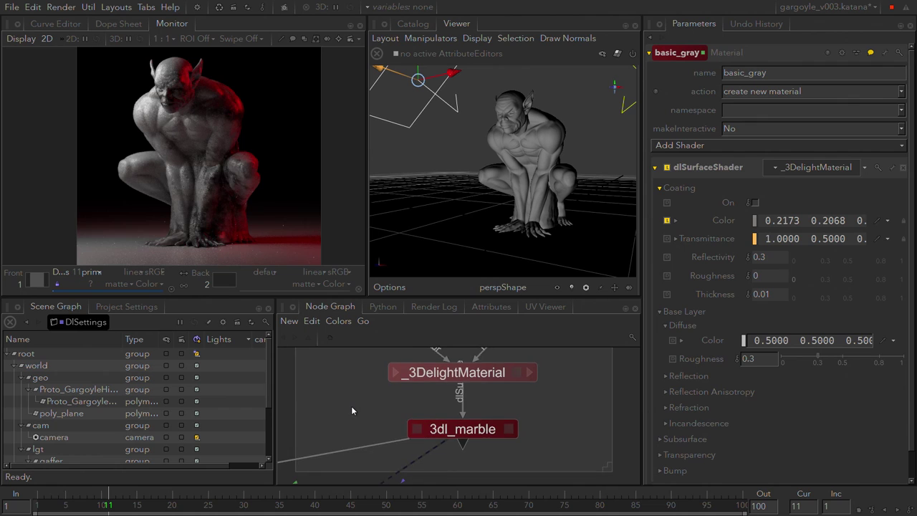
key(Tab)
text(ma)
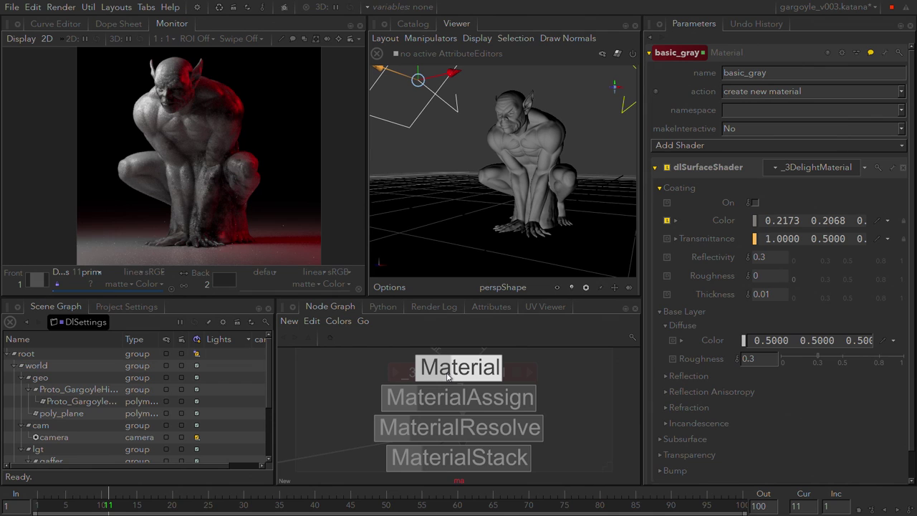
key(Return)
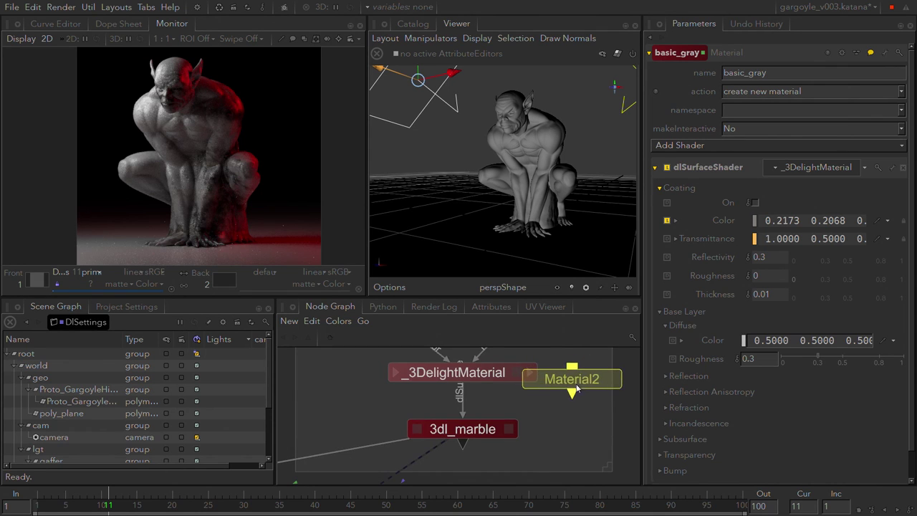
key(Escape)
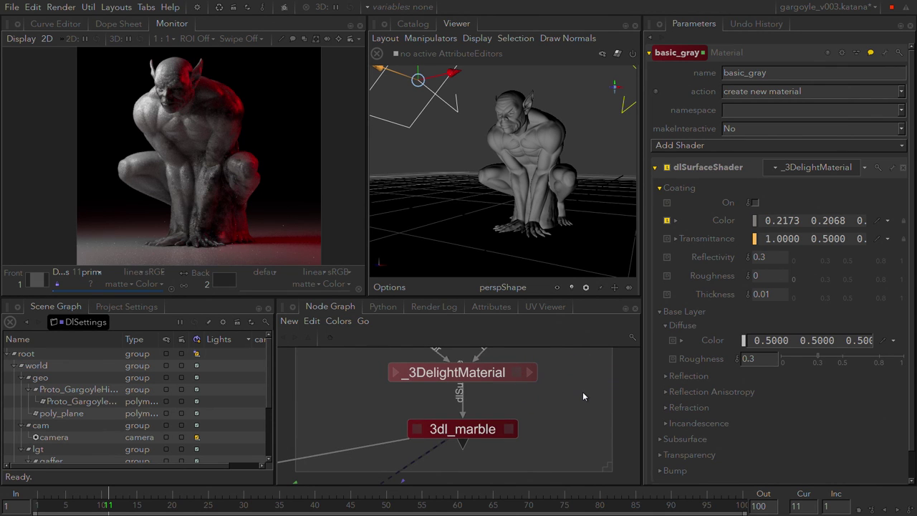
- Create a NetworkMaterial node via the 'net' search and place it beside 3dl_marble
key(Tab)
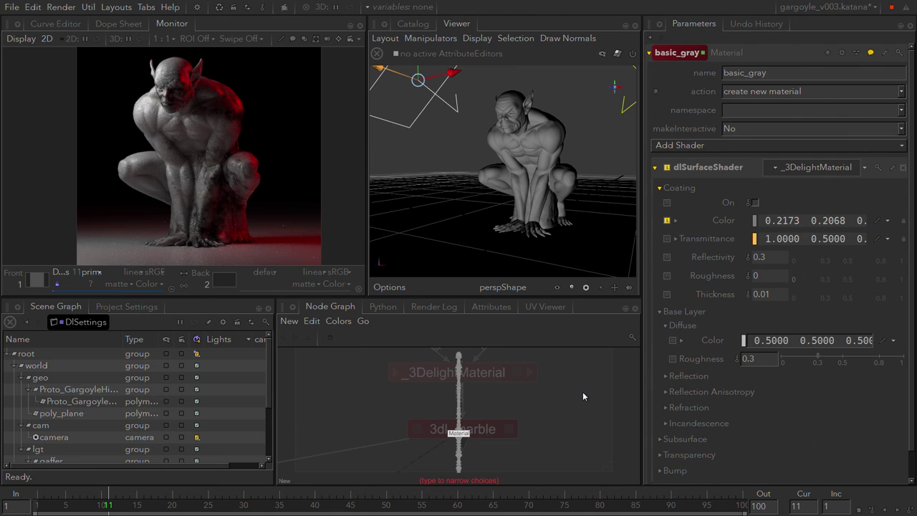
text(na)
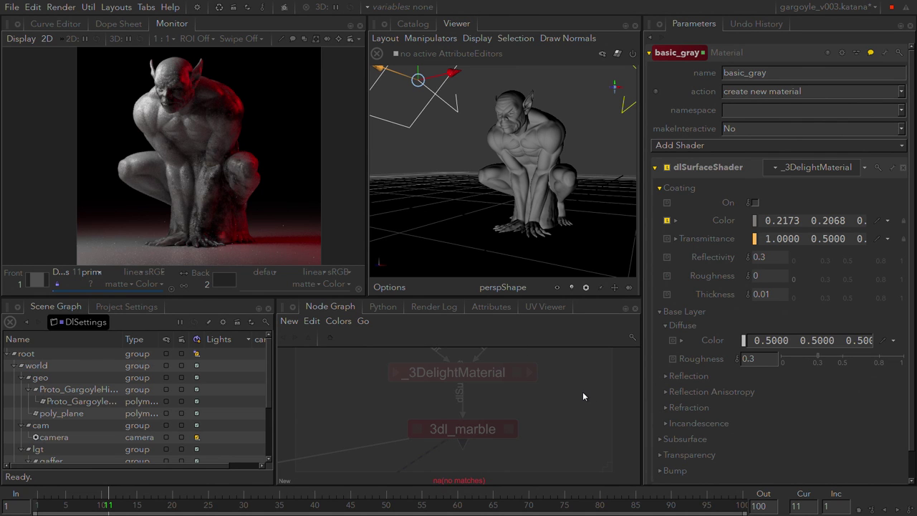
key(BackSpace)
text(e)
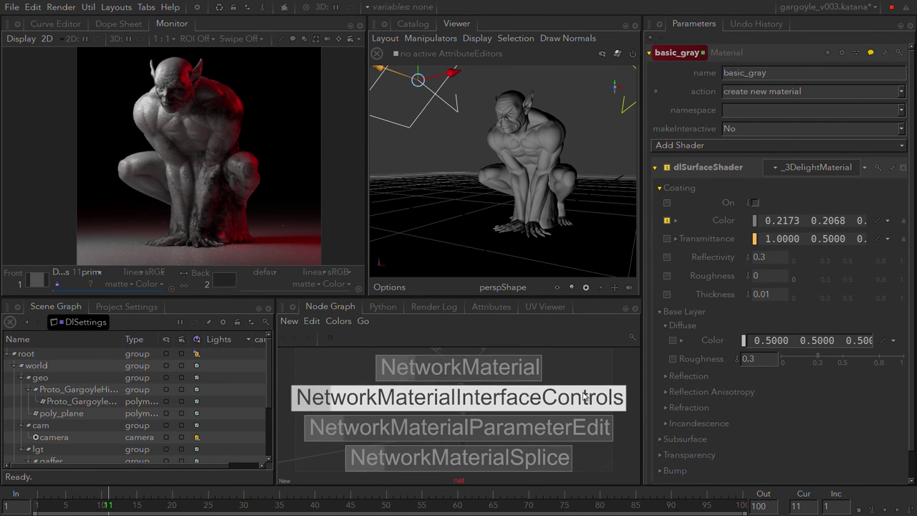
text(t)
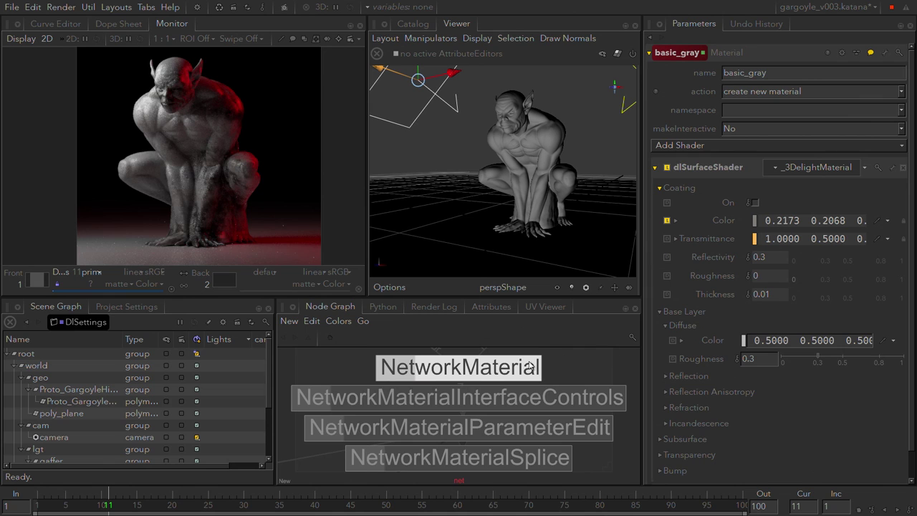
click(530, 367)
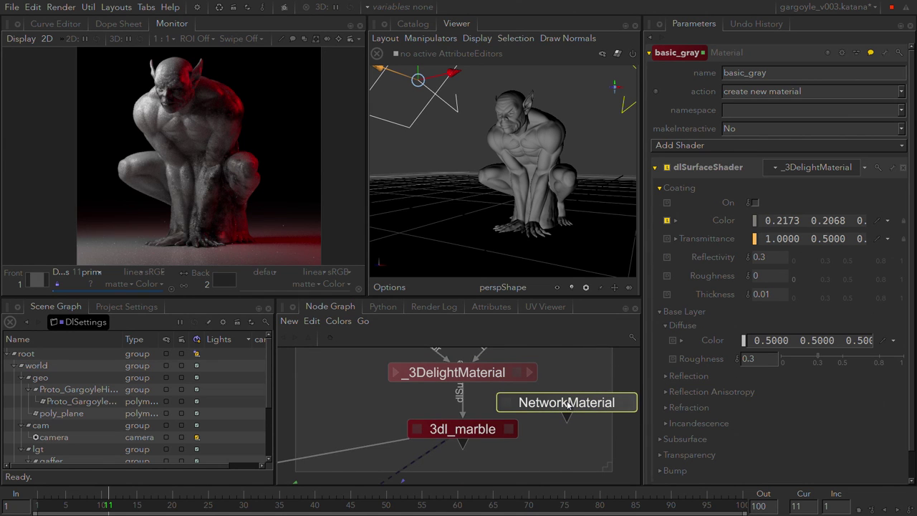
click(568, 405)
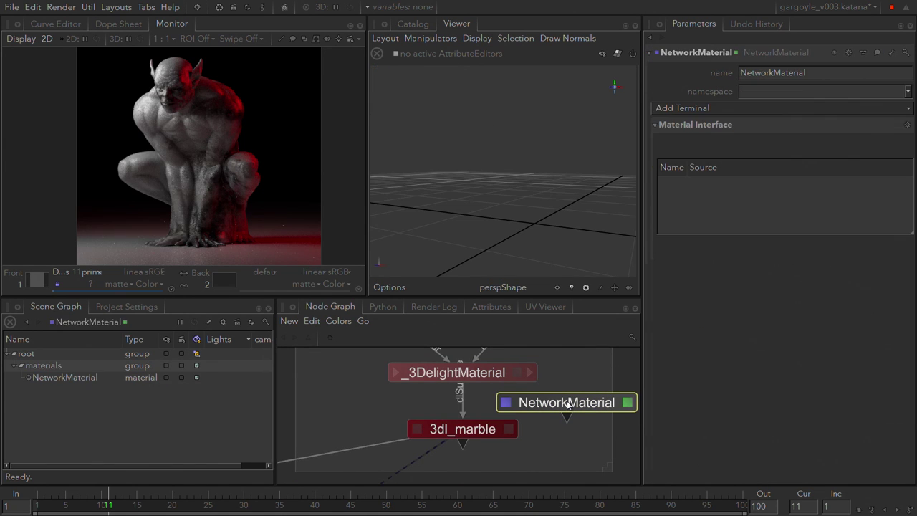
- Browse the Add Terminal list without adding one, then delete the NetworkMaterial node
click(691, 109)
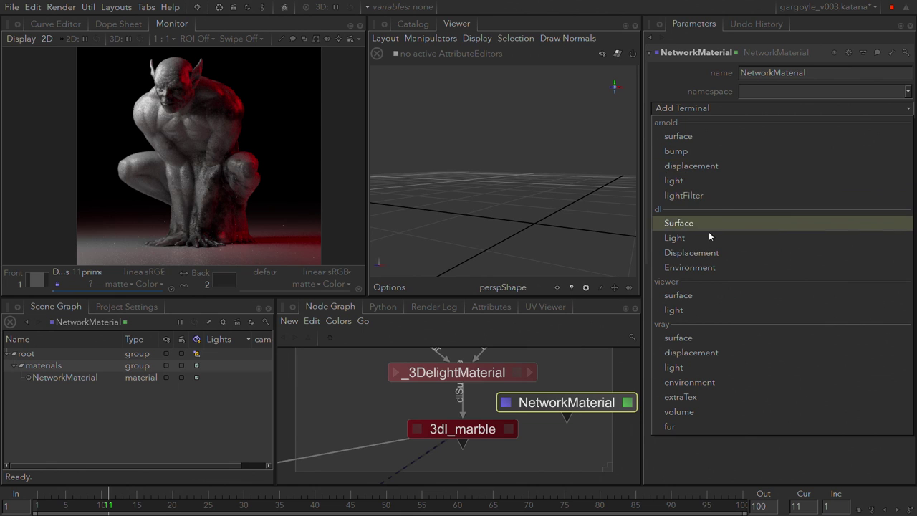
click(585, 374)
click(584, 401)
key(Delete)
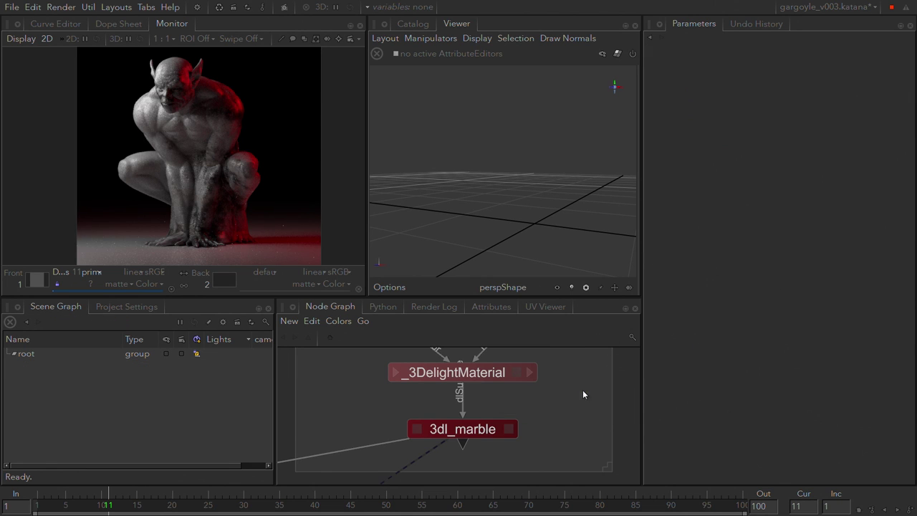
click(470, 428)
double_click(470, 430)
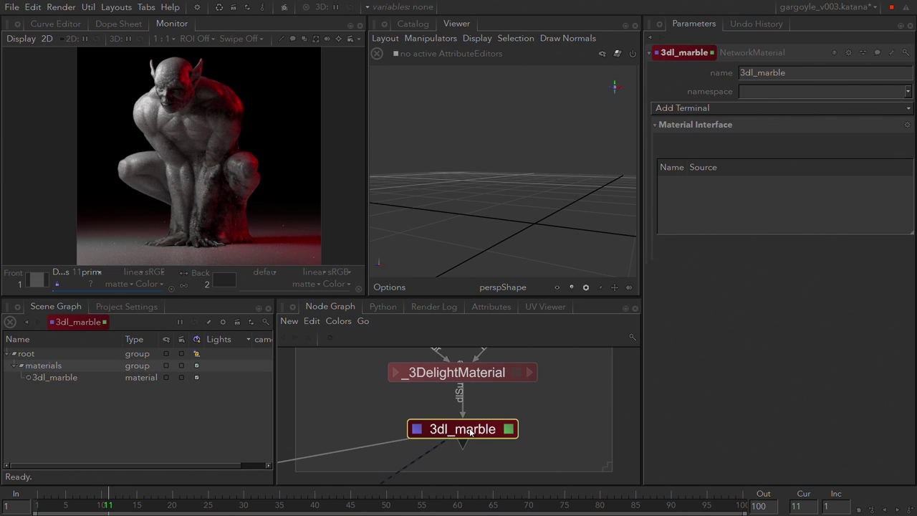
click(65, 376)
middle_drag(329, 392, 327, 515)
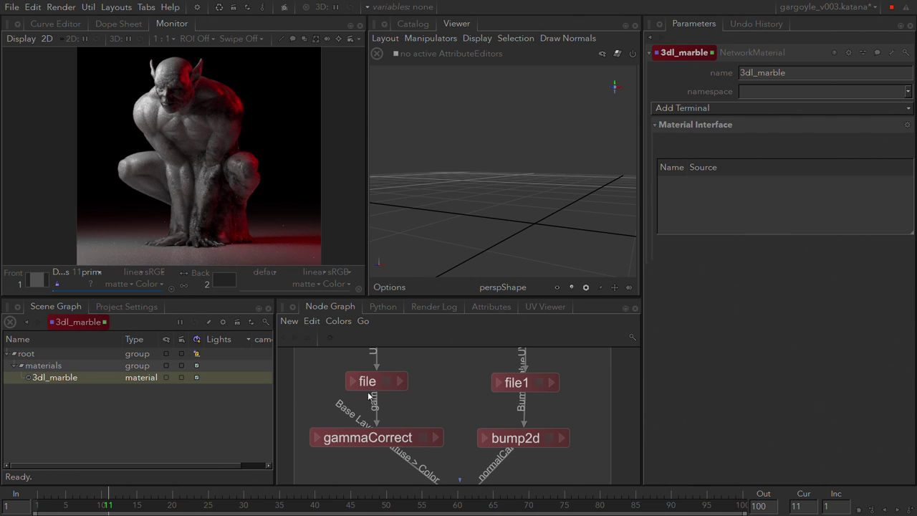
middle_drag(449, 374, 438, 207)
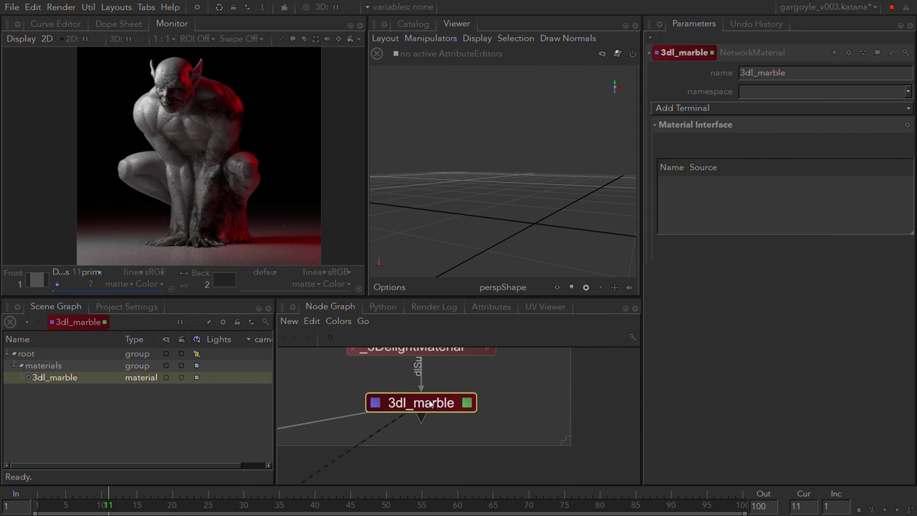
middle_drag(492, 371, 492, 461)
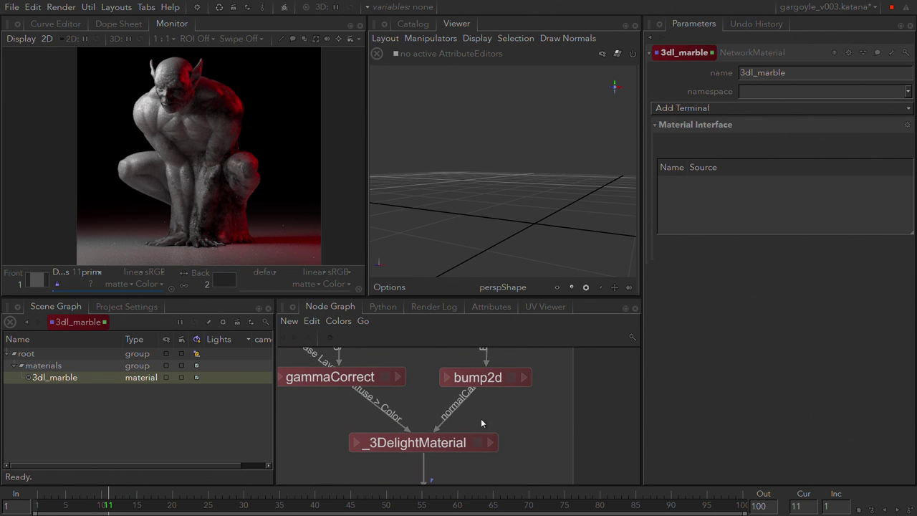
middle_drag(500, 406, 461, 417)
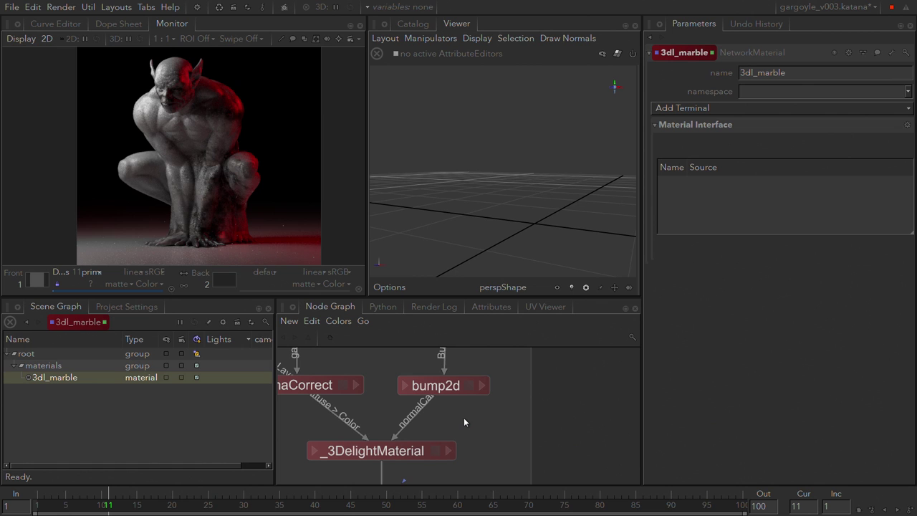
- Add a DlShadingNode from the 'shad' search and place it beside the network
key(Tab)
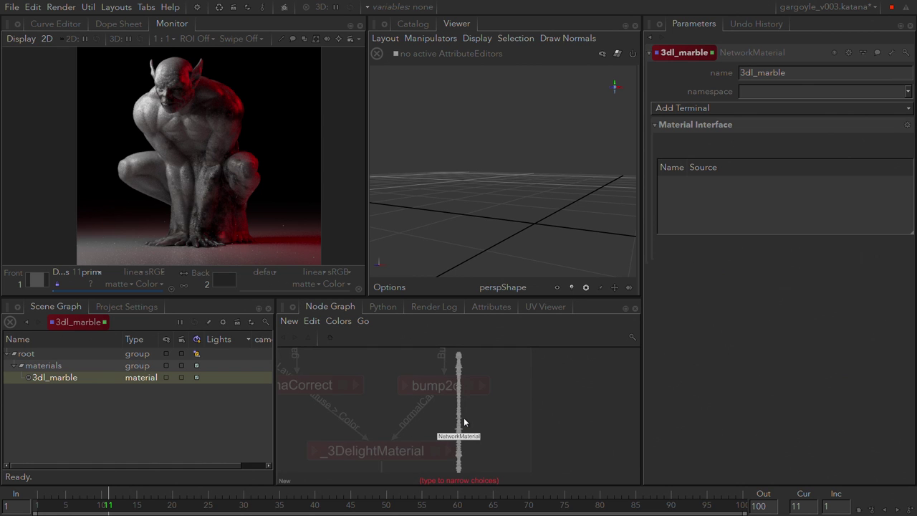
text(shad)
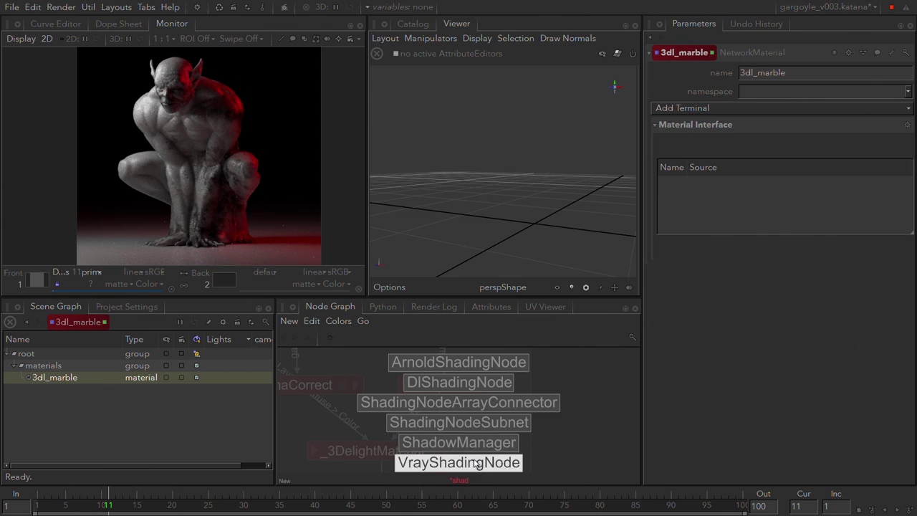
click(479, 384)
click(501, 418)
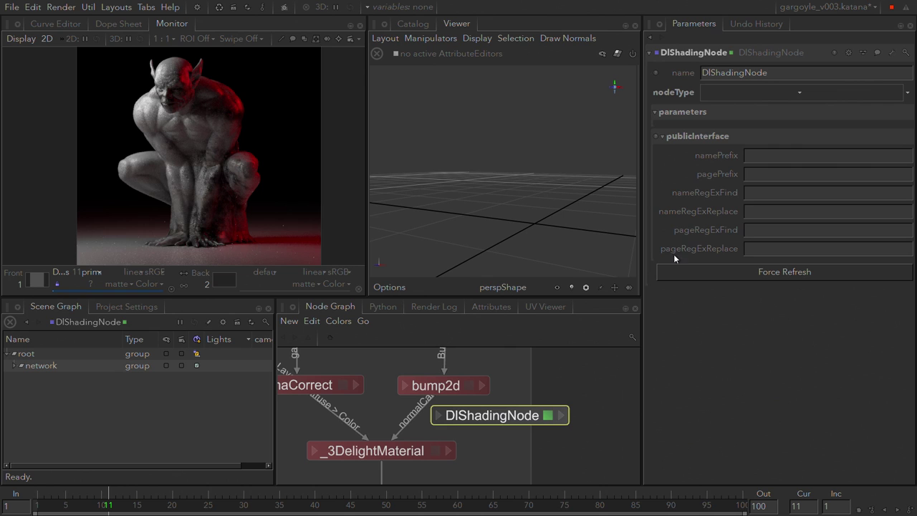
- Inspect the DlShadingNode's nodeType list, delete the node, and maximize the Node Graph
double_click(765, 74)
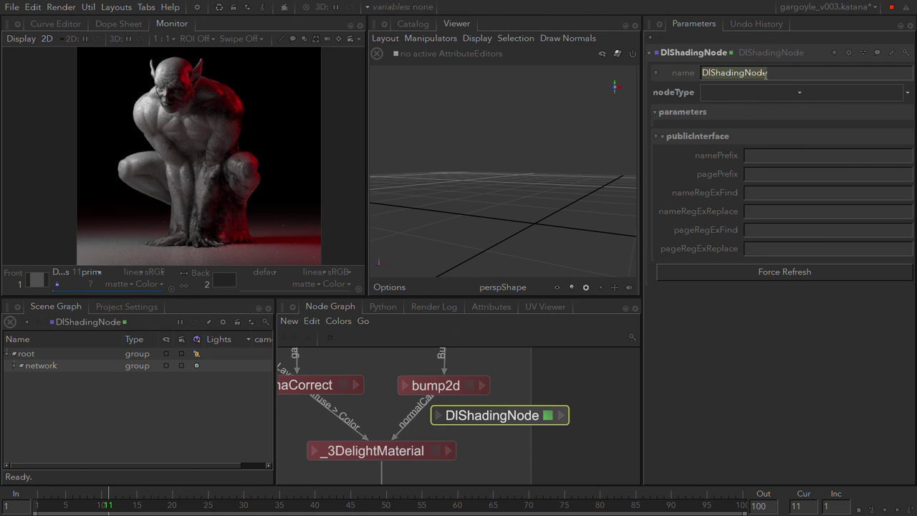
click(761, 96)
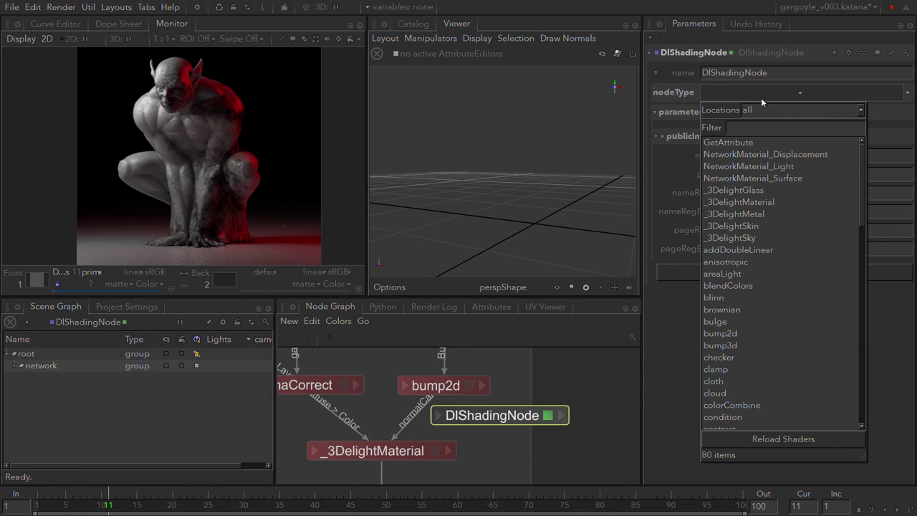
scroll(760, 166, down, 12)
scroll(760, 166, down, 8)
scroll(760, 162, up, 3)
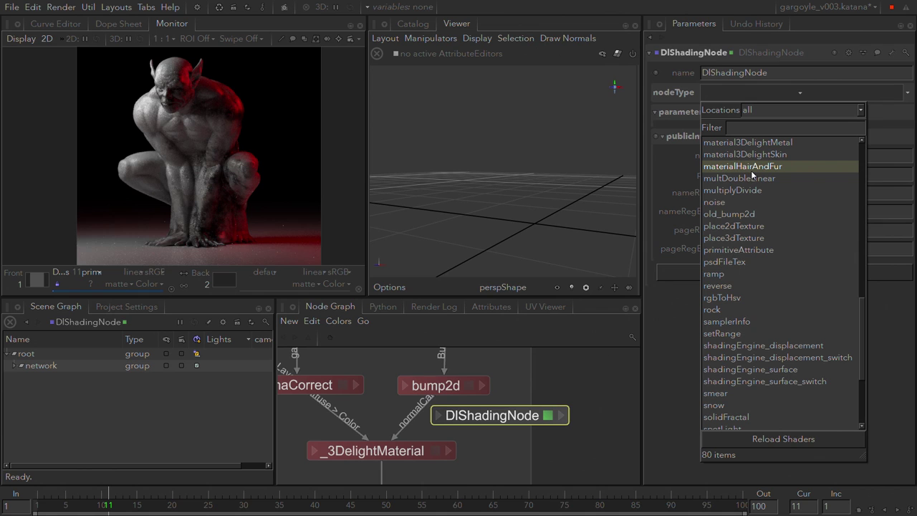
scroll(750, 170, up, 4)
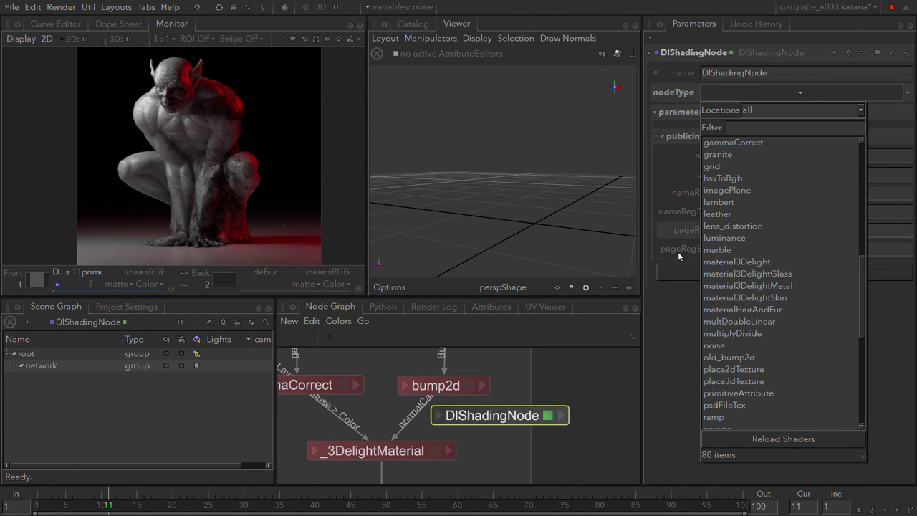
click(600, 392)
click(542, 416)
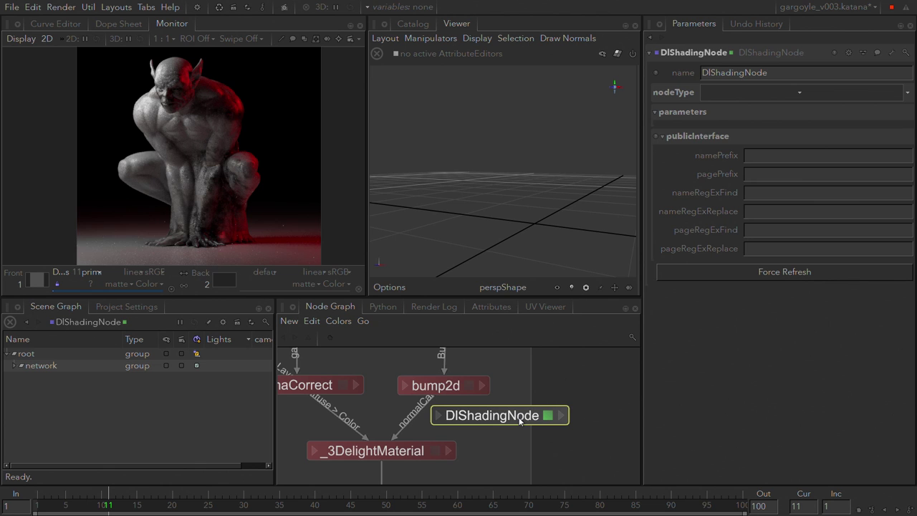
key(Delete)
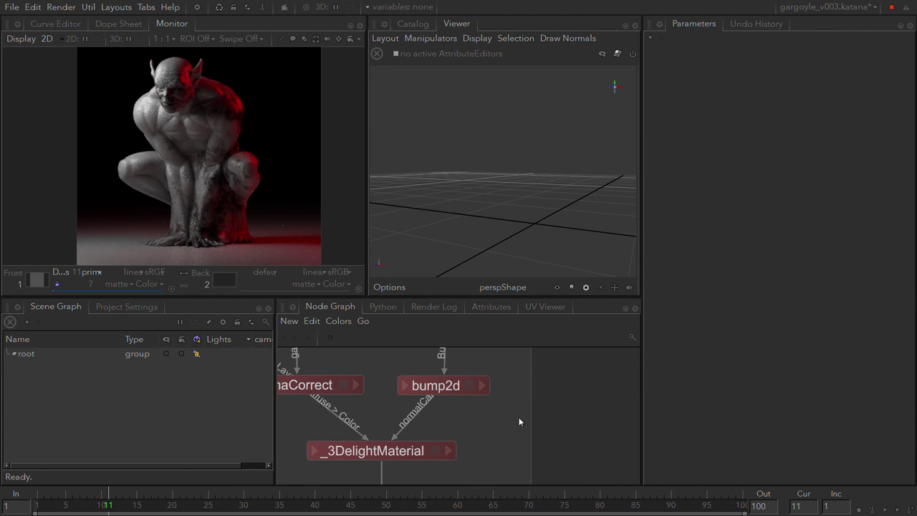
key(space)
middle_drag(432, 340, 542, 462)
middle_drag(506, 357, 514, 359)
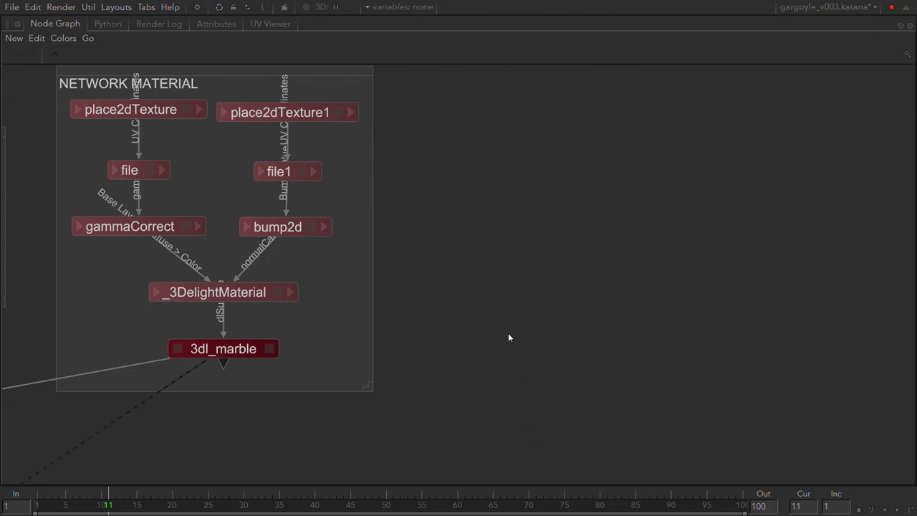
key(Tab)
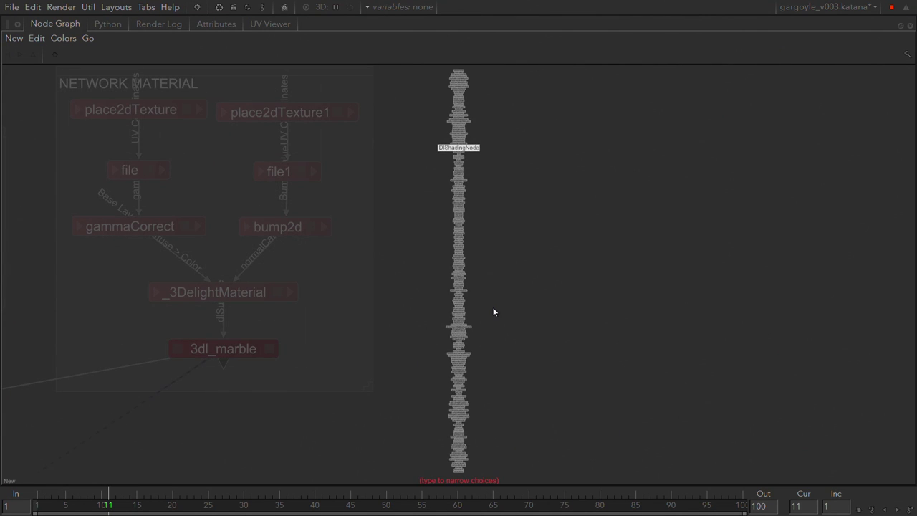
key(Down)
key(Down)
key(Down)
key(Down)
key(Down)
key(Down)
key(Down)
key(Down)
key(Down)
key(Down)
key(Down)
key(Down)
key(Down)
key(Down)
key(Down)
key(Down)
key(Down)
key(Down)
key(Down)
key(Down)
key(Down)
key(Down)
key(Down)
key(Down)
key(Down)
key(Down)
key(Down)
key(Down)
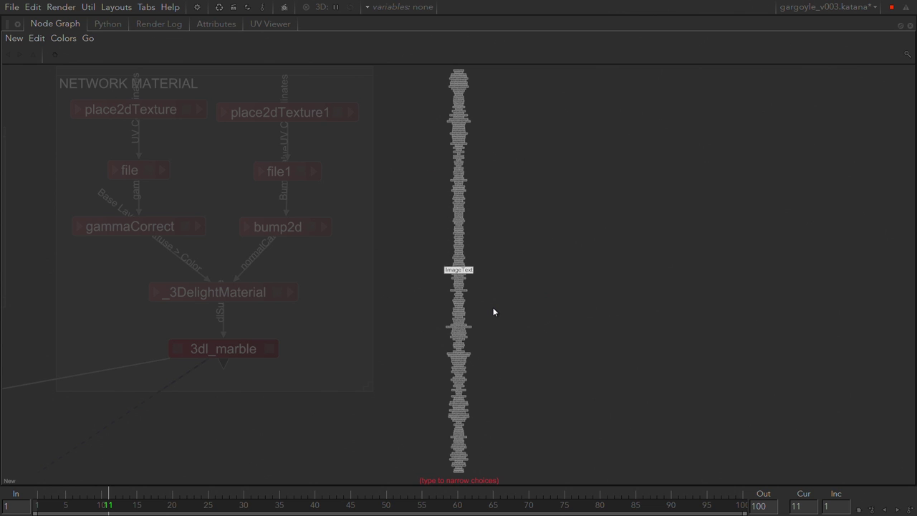
key(Escape)
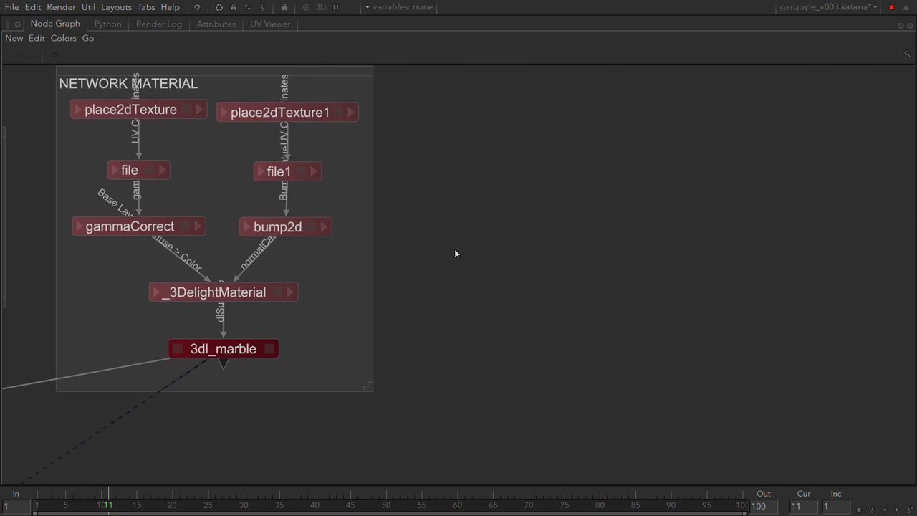
key(Tab)
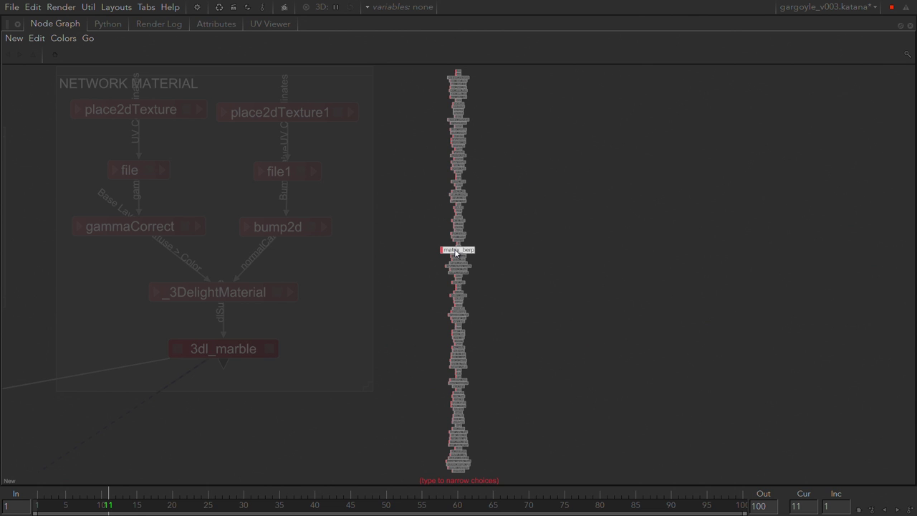
text(sta)
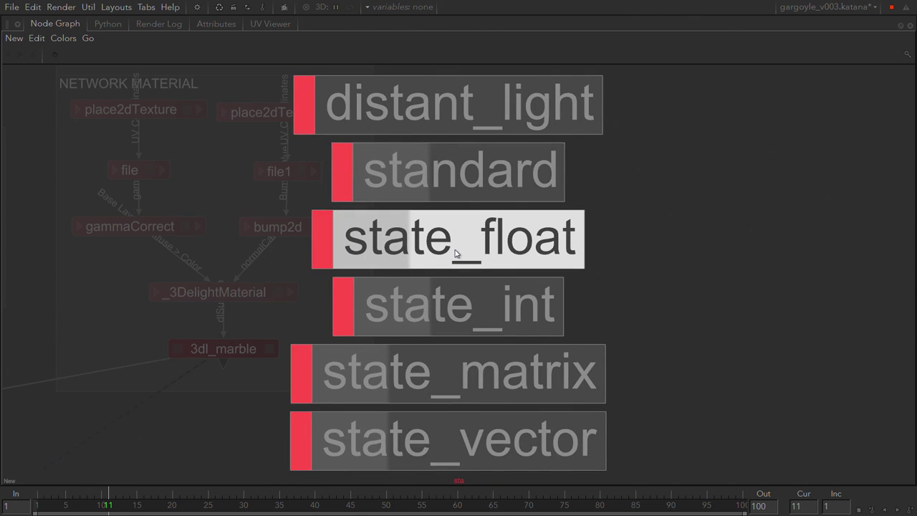
click(458, 183)
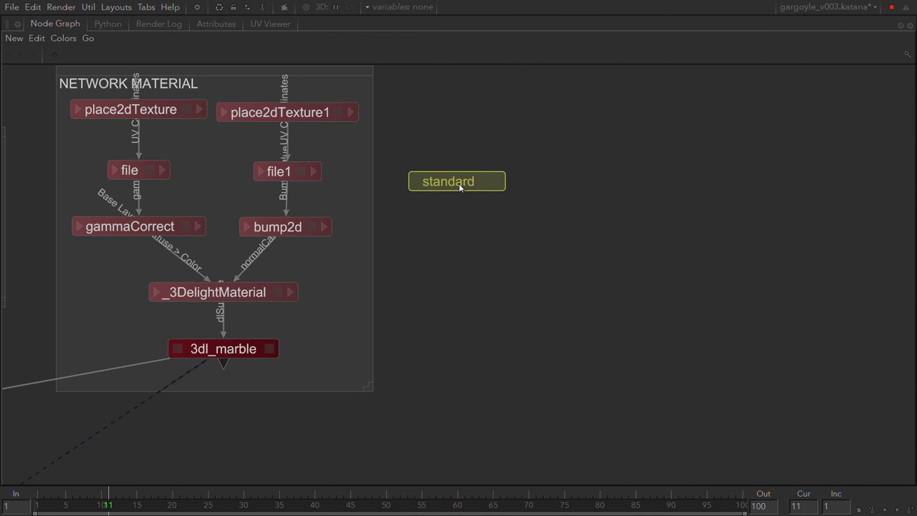
click(462, 188)
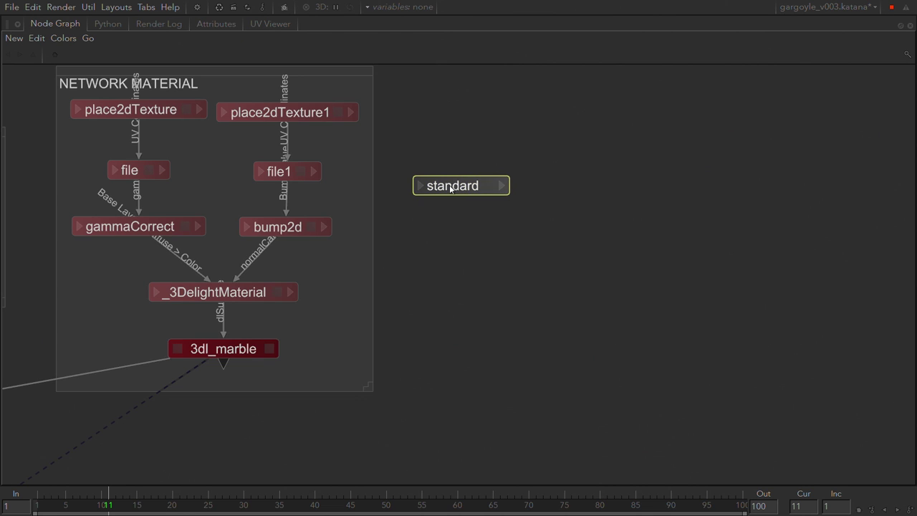
key(e)
key(Delete)
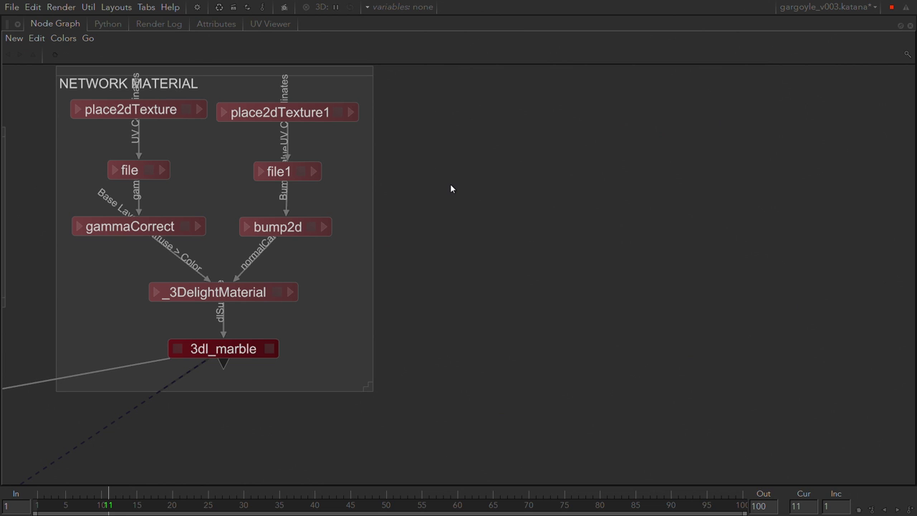
key(s)
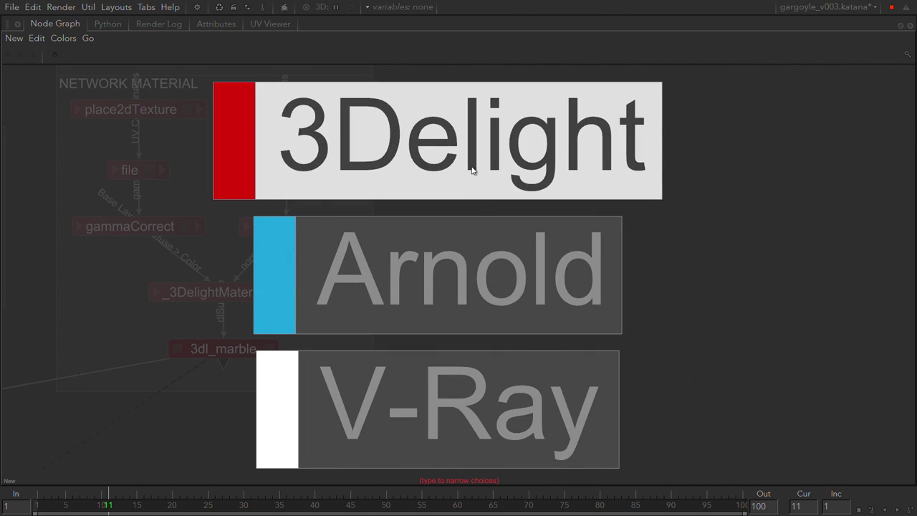
click(471, 172)
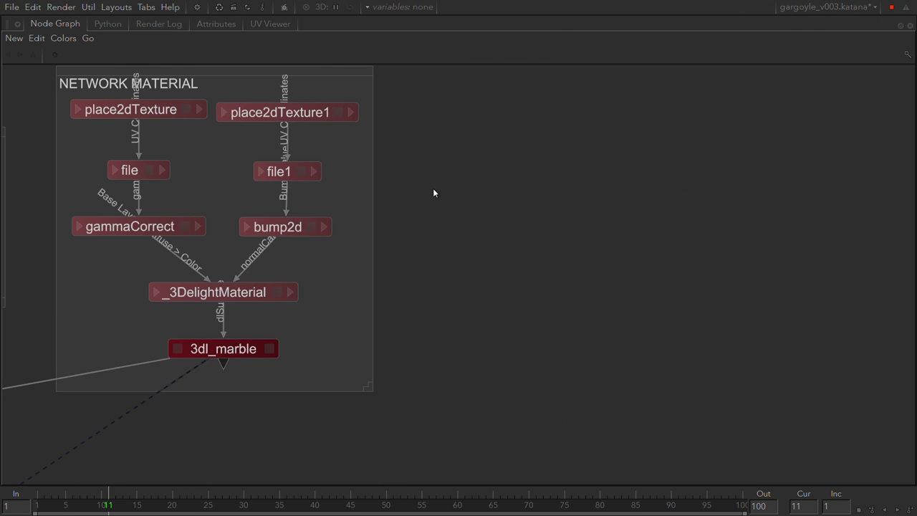
click(197, 8)
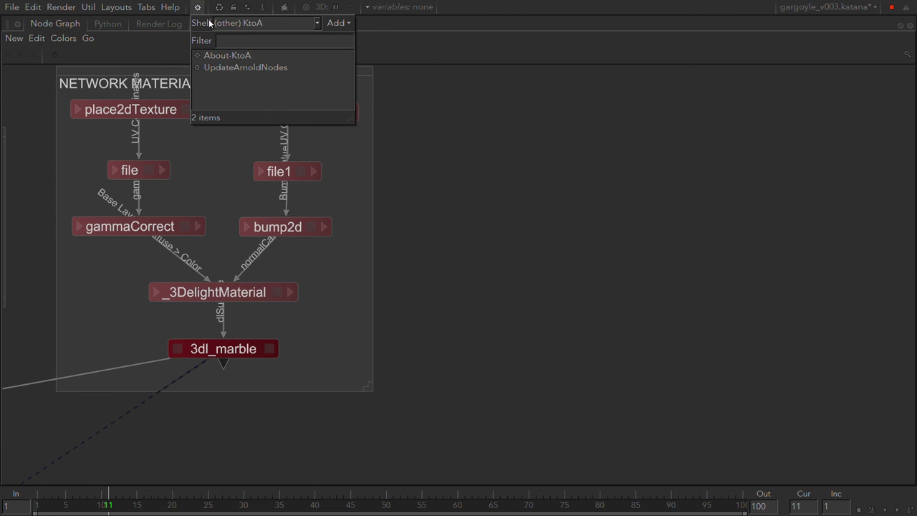
click(262, 23)
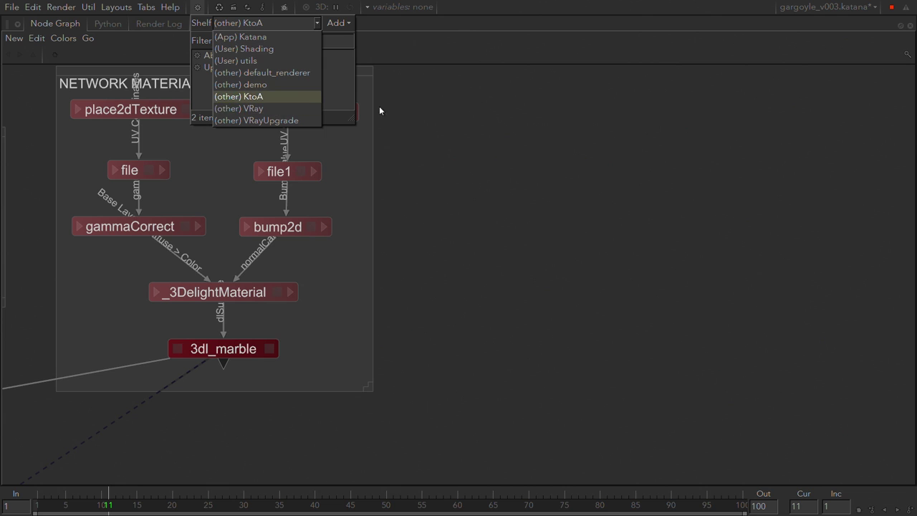
click(439, 133)
click(458, 215)
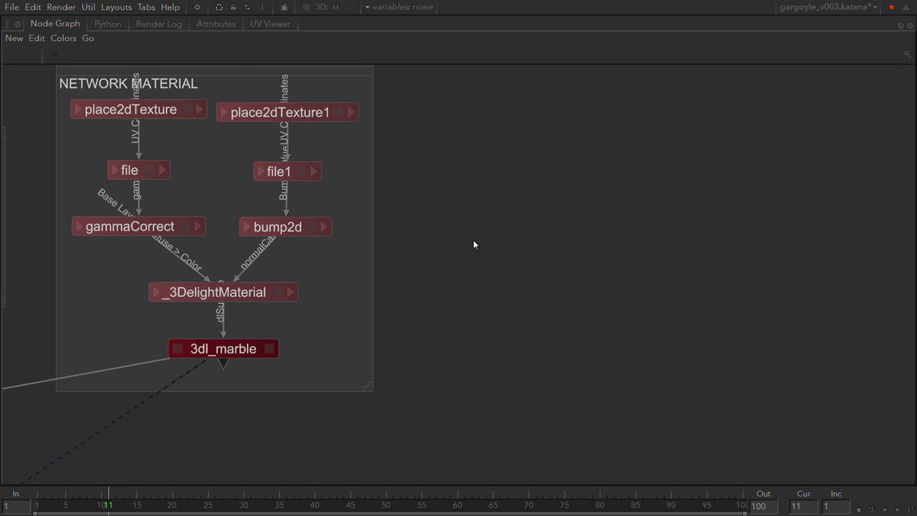
key(Tab)
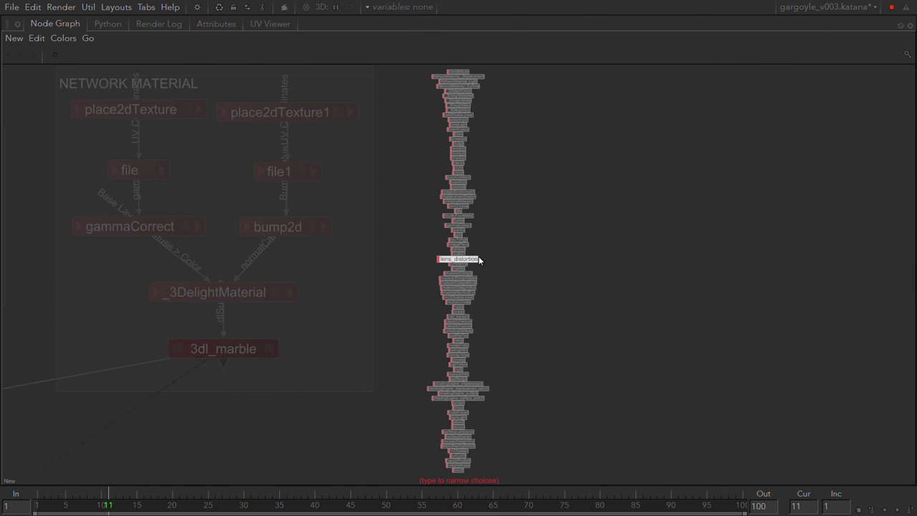
text(mater)
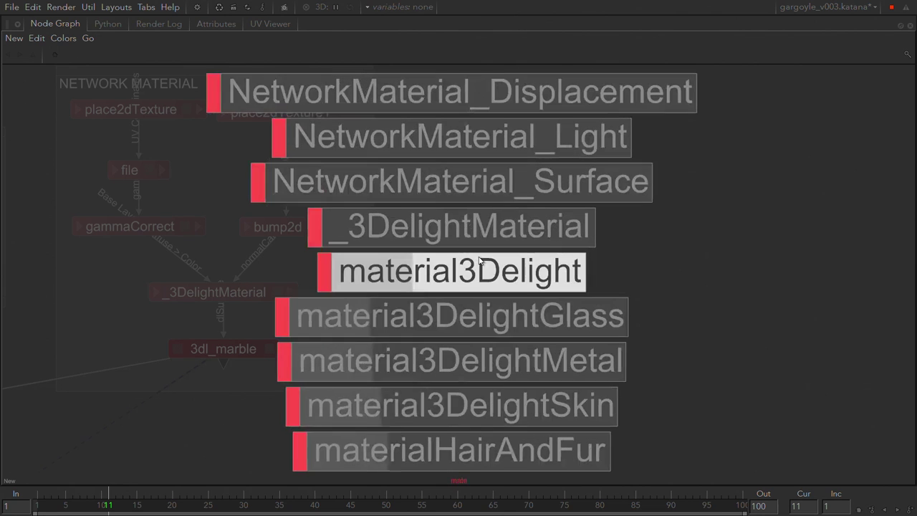
click(485, 227)
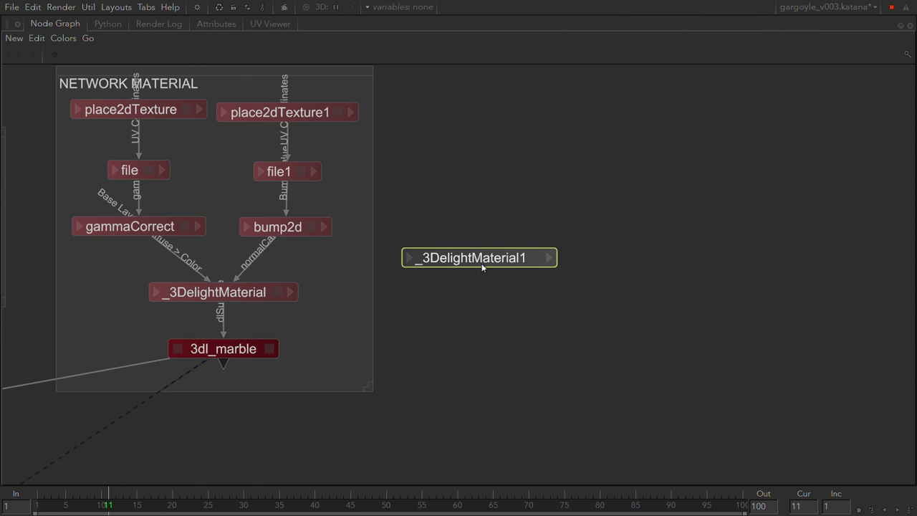
key(Delete)
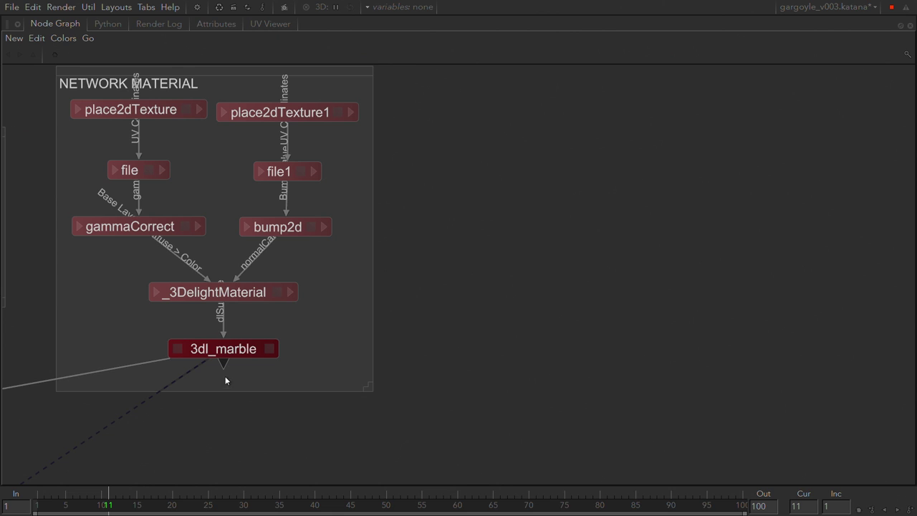
click(222, 349)
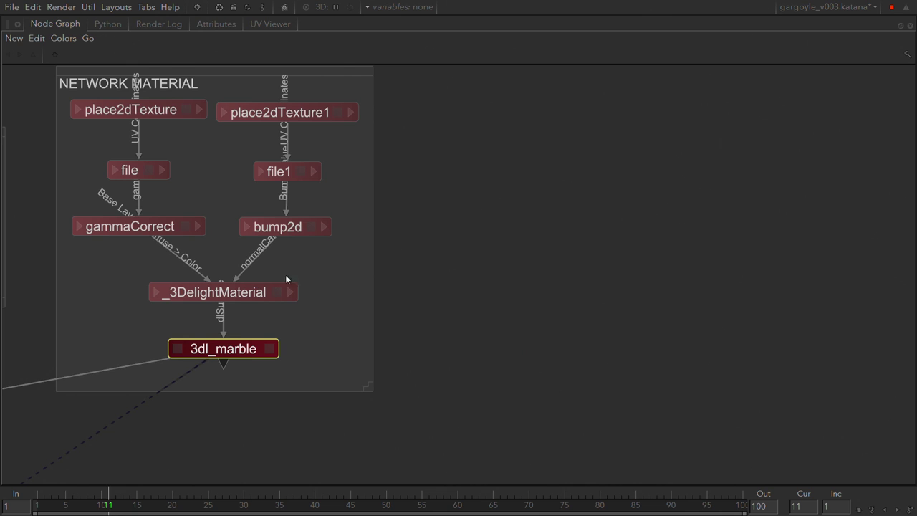
- Create a fractal node from the 'frac' search beside bump2d and edit its parameters
click(389, 286)
key(Tab)
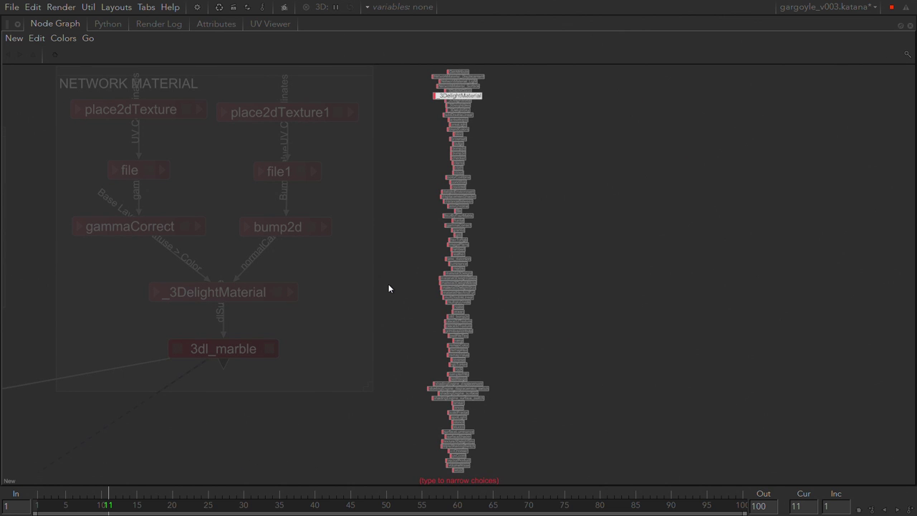
text(frac)
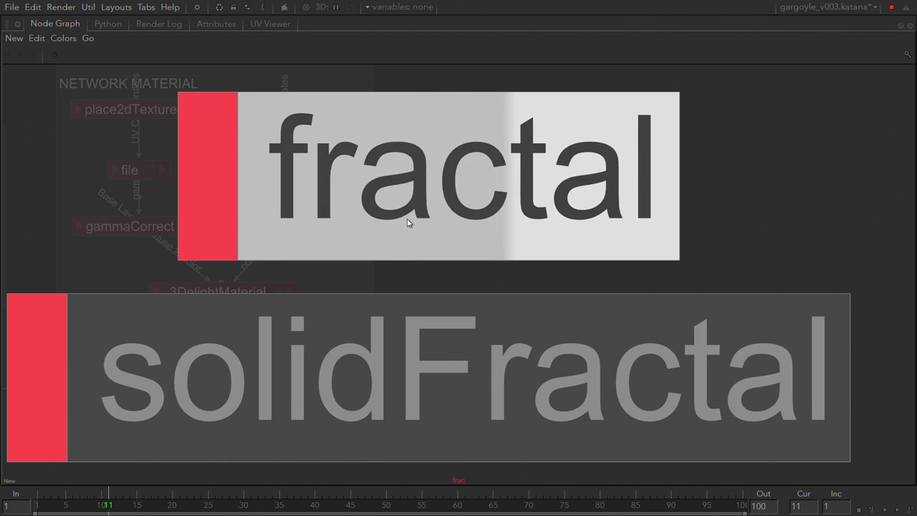
click(407, 223)
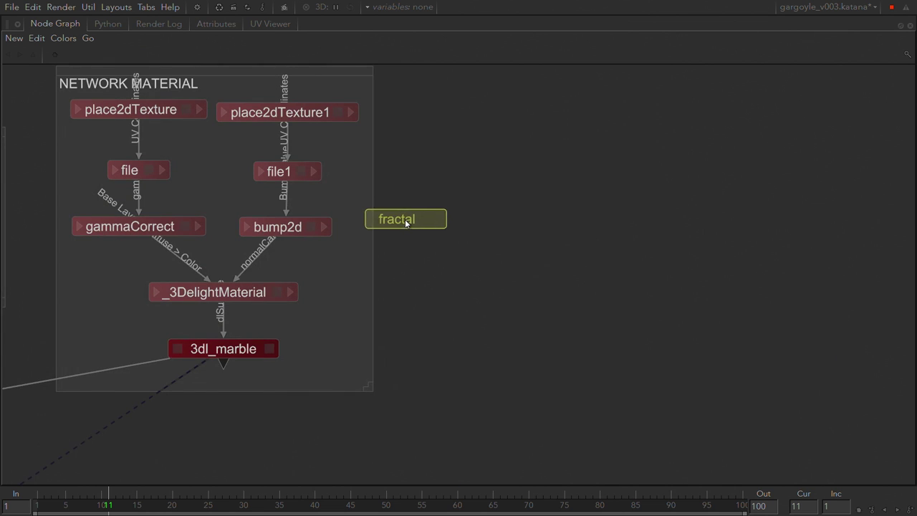
click(401, 226)
click(423, 227)
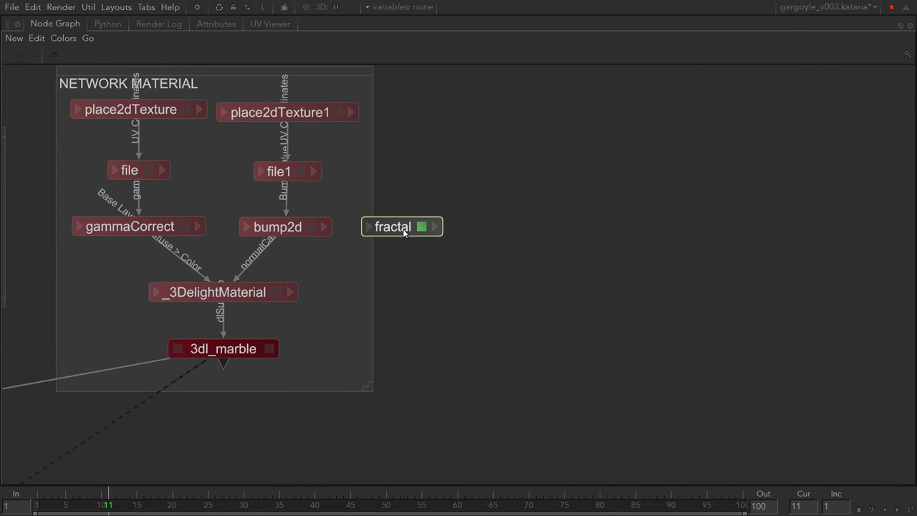
- Restore the multi-pane layout, frame the fractal node, and delete it
key(space)
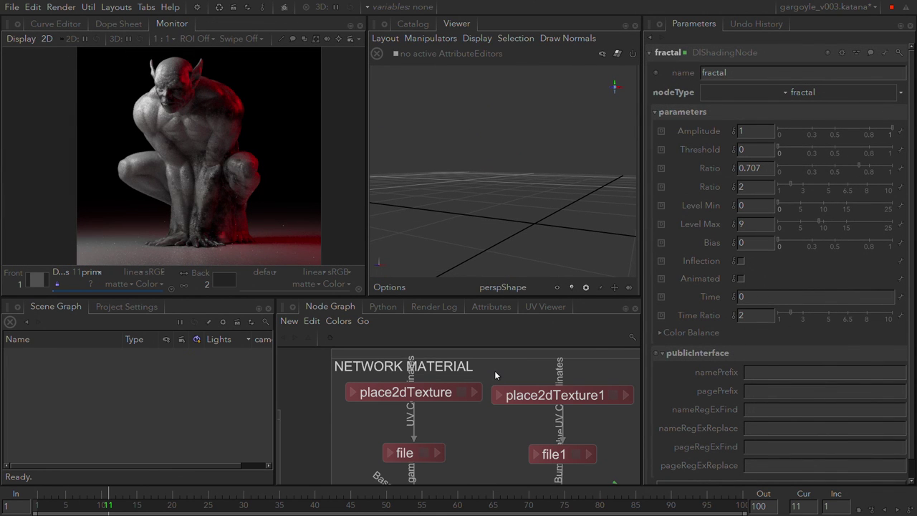
key(f)
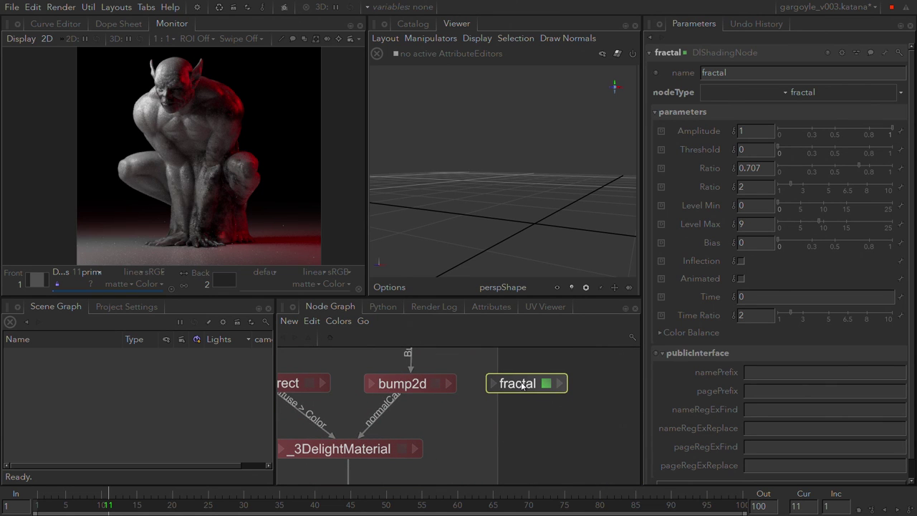
key(Delete)
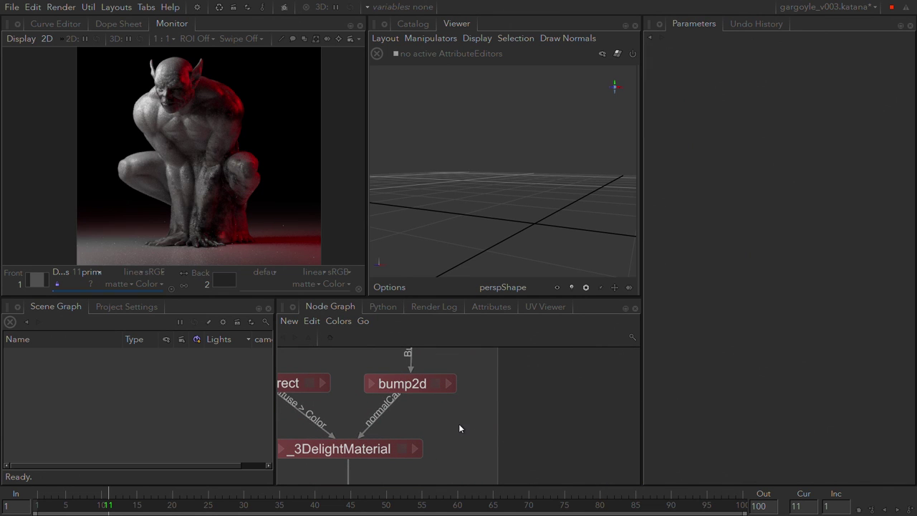
- Toggle the Node Graph maximize, then navigate to the Merge node above basic_gray
key(space)
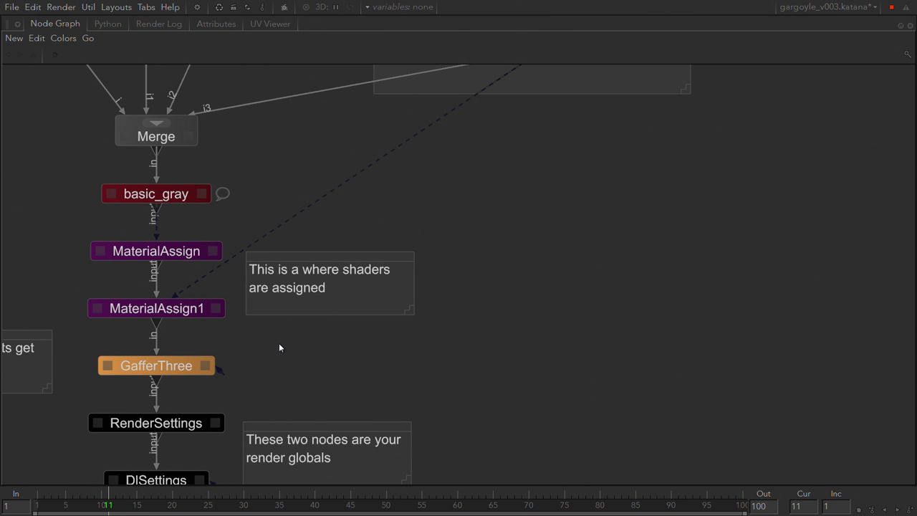
key(space)
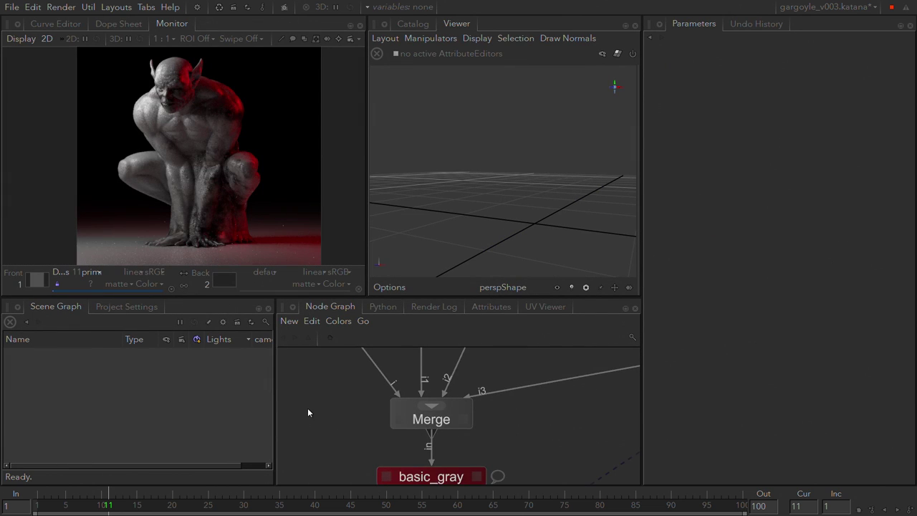
scroll(308, 412, down, 3)
scroll(302, 413, down, 3)
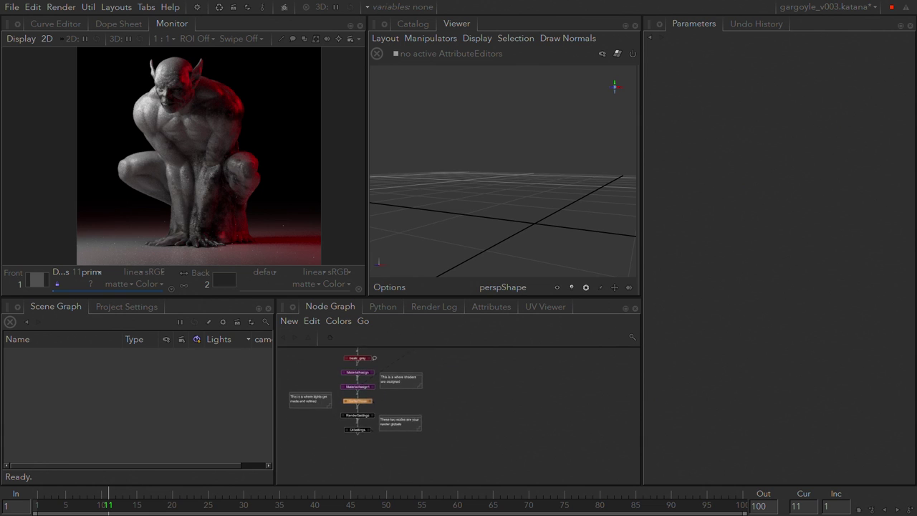
middle_drag(393, 358, 416, 420)
scroll(379, 421, up, 6)
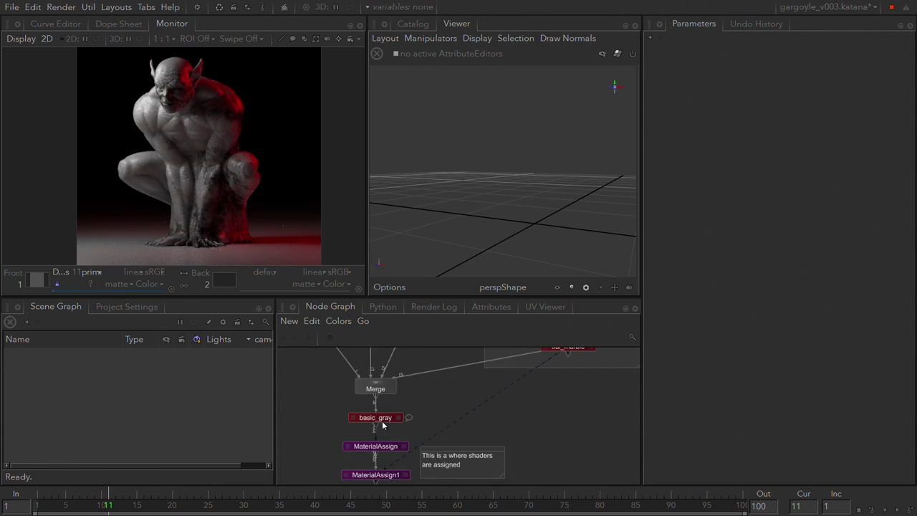
middle_drag(403, 367, 409, 456)
- Start a preview render from the Merge node, then a Live Render from DlSettings
right_click(387, 383)
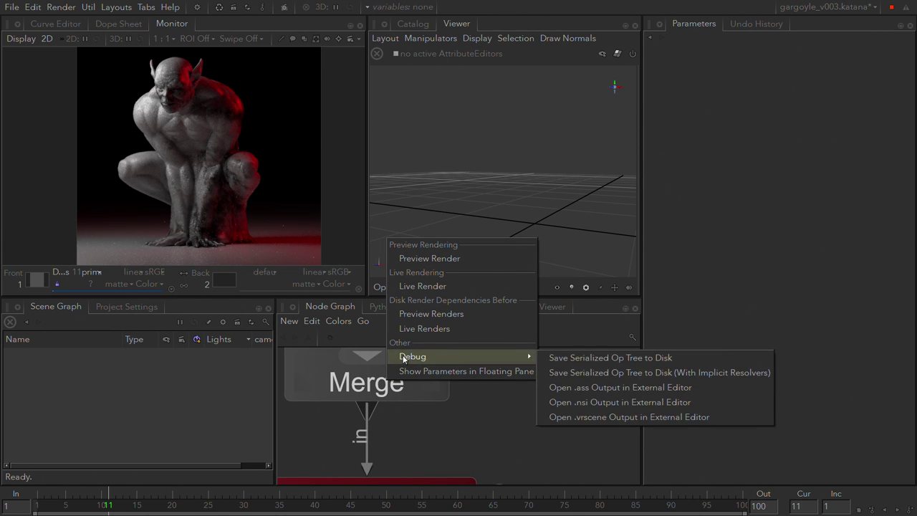
click(423, 259)
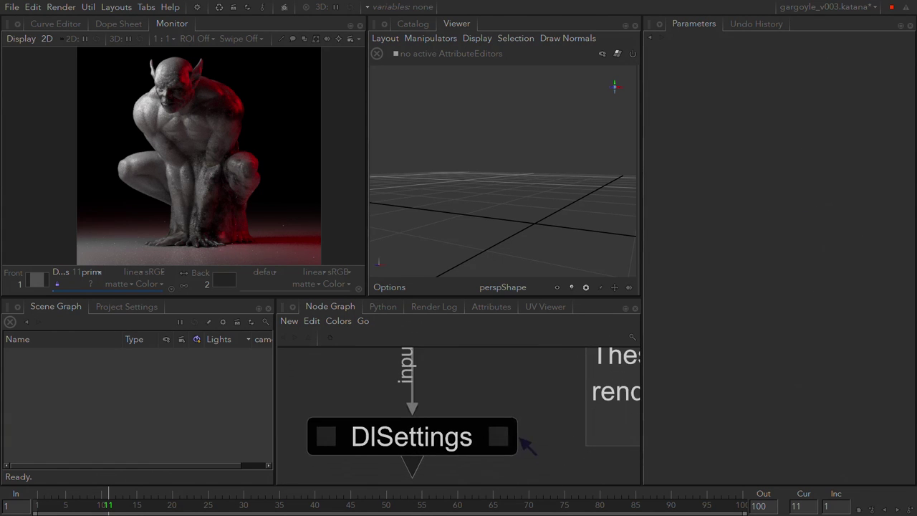
right_click(426, 448)
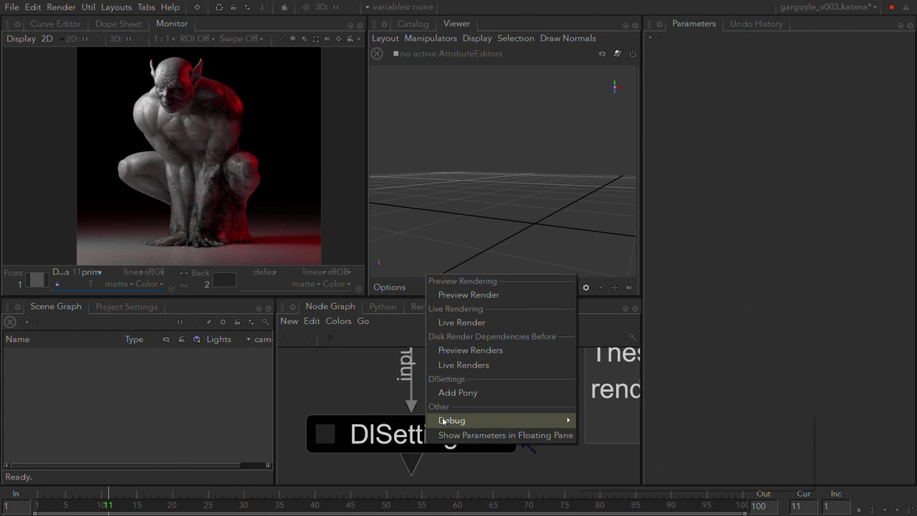
click(481, 323)
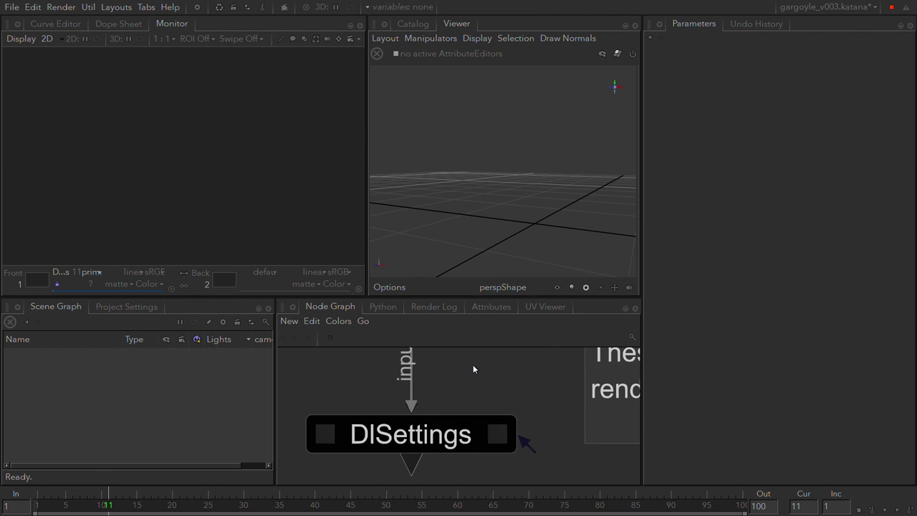
- Show RenderSettings and DlSettings with the render-globals note and select DlSettings
middle_drag(473, 369, 460, 428)
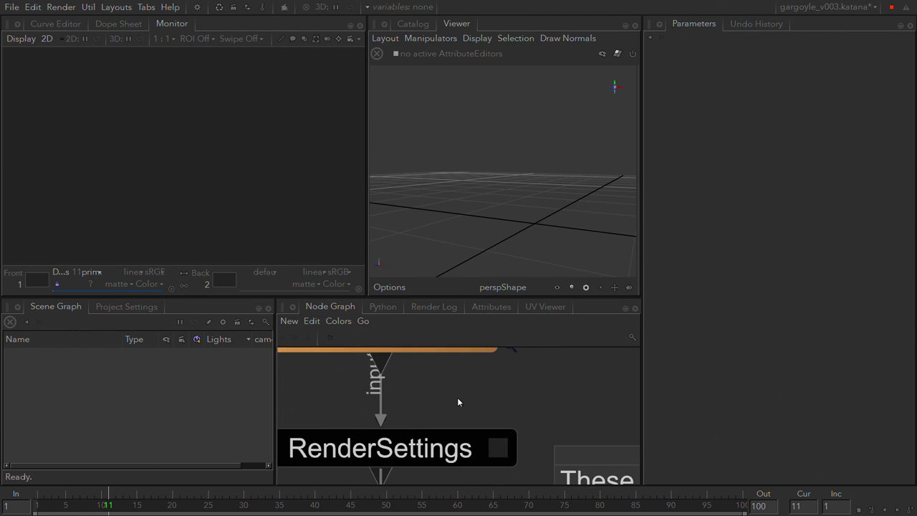
scroll(457, 396, down, 3)
middle_drag(433, 462, 434, 427)
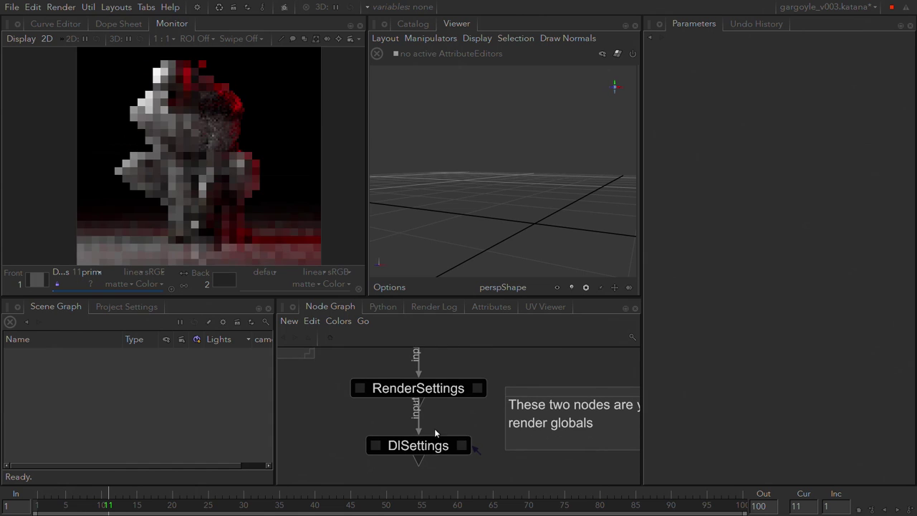
click(424, 447)
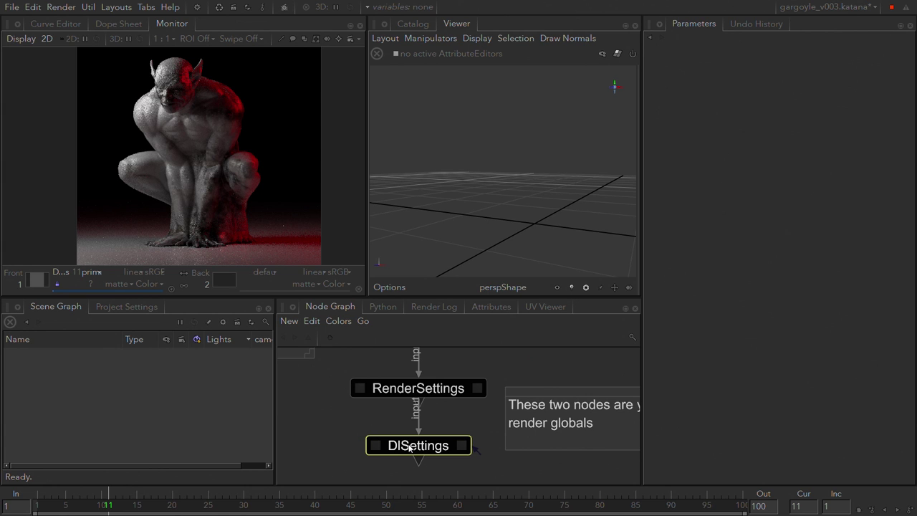
- Set DlSettings as the view node, pan up to GafferThree, and select the root Lights icon
key(v)
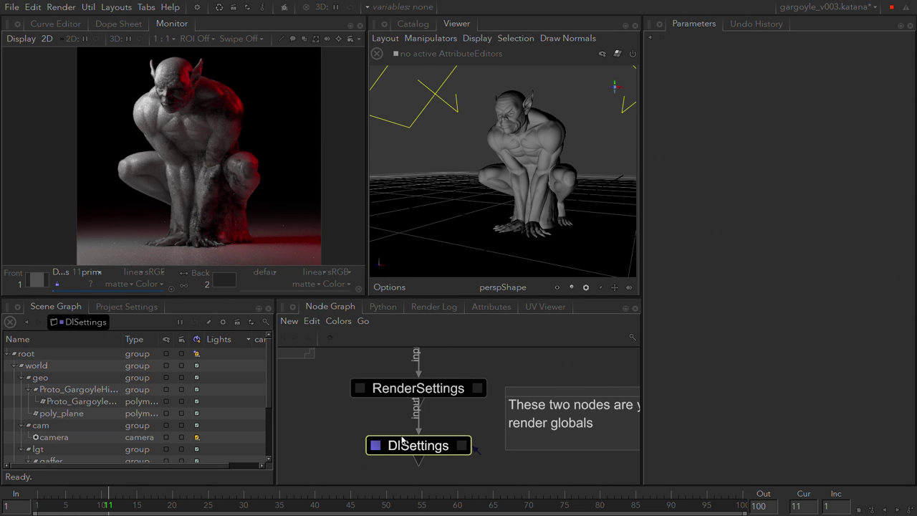
middle_drag(449, 372, 435, 393)
middle_drag(455, 313, 426, 376)
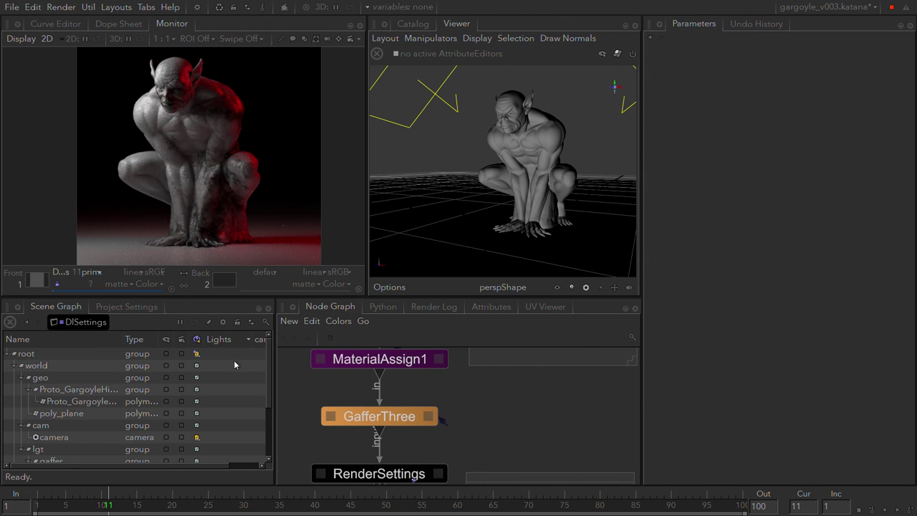
click(197, 353)
- Show GafferThree's key and rim light parameters and list Gaffer node types with 'ga'
click(429, 416)
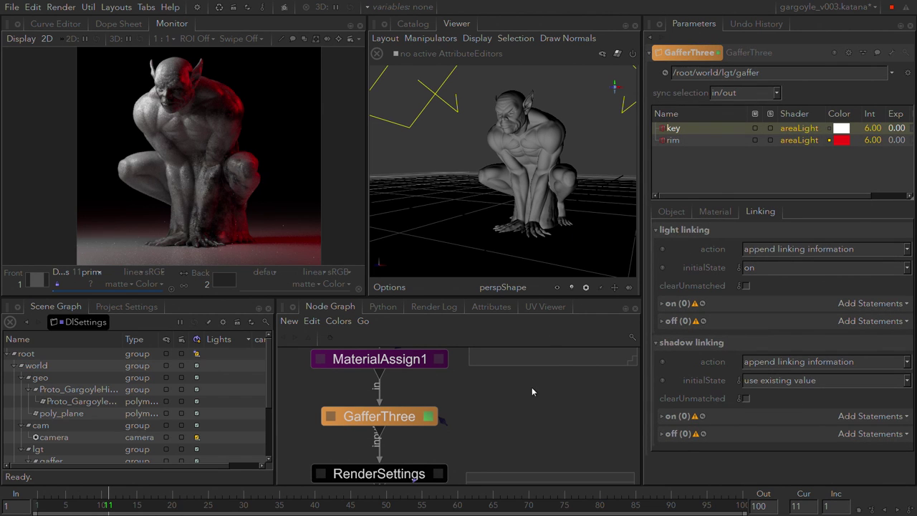
key(Tab)
text(gaa)
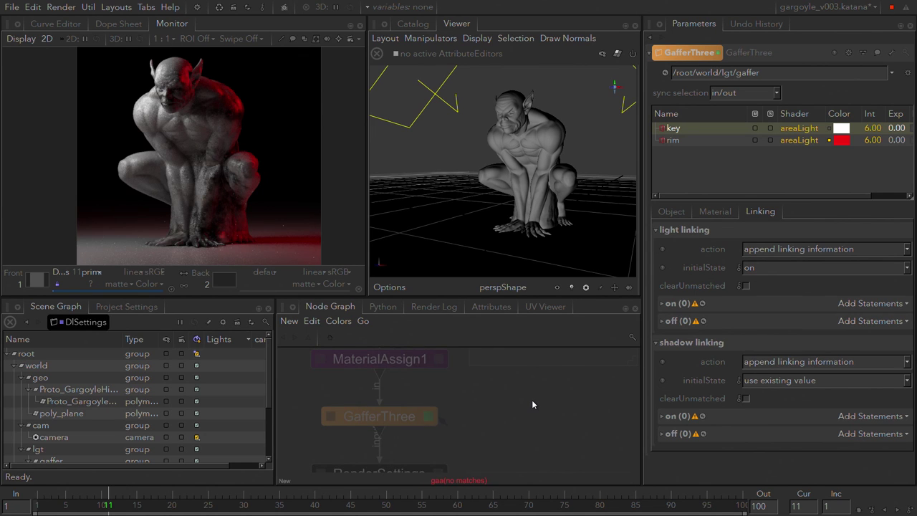
key(BackSpace)
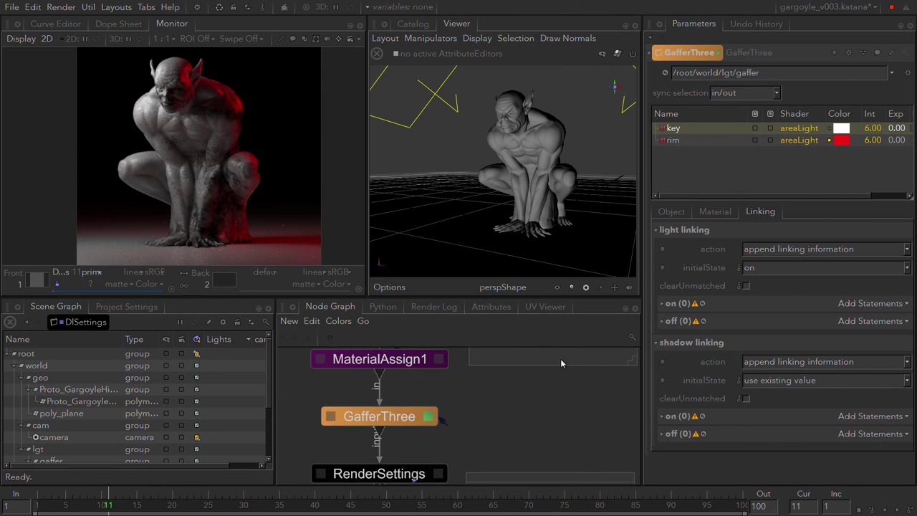
- Delete the key and rim lights and add a new area light to GafferThree
shift+click(674, 140)
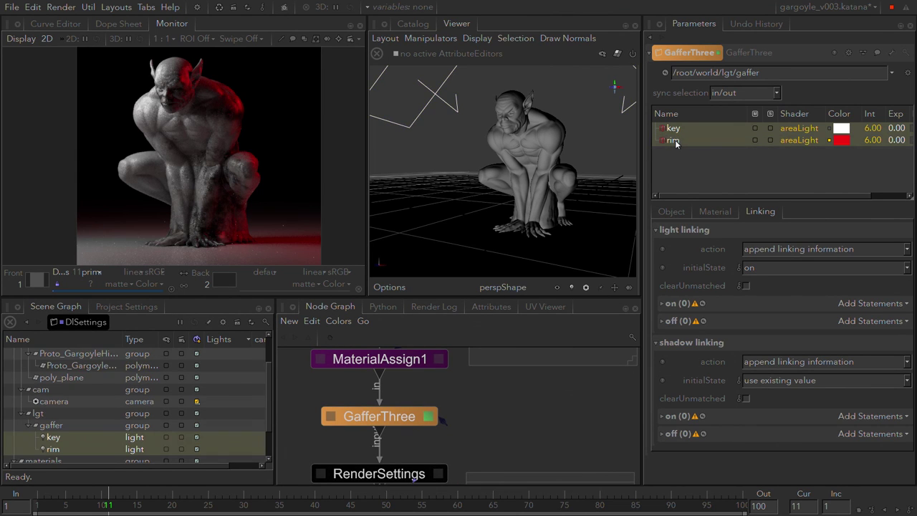
key(Delete)
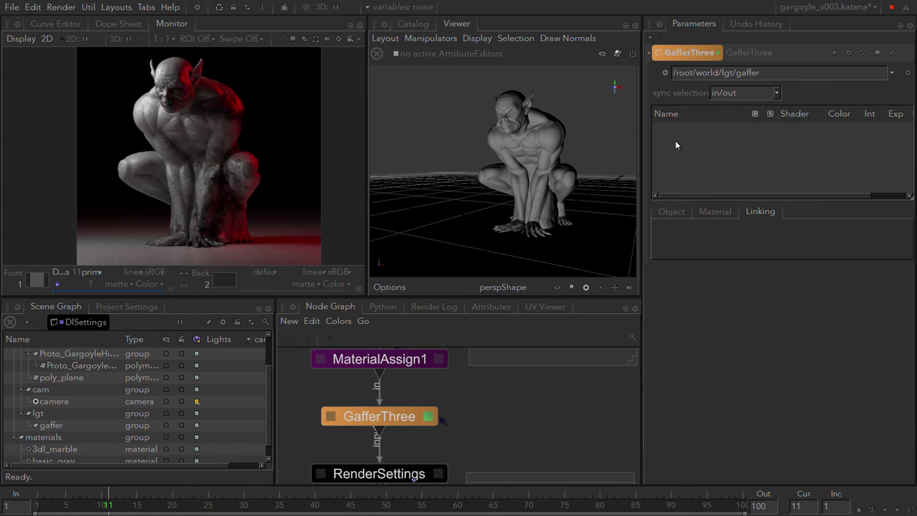
key(ctrl+l)
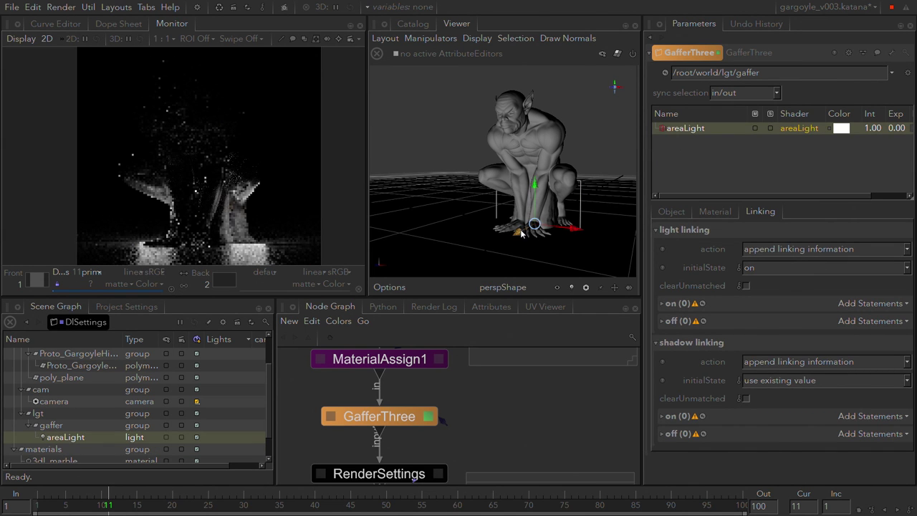
- Bring the area light left of the gargoyle, raise it to head height and tilt it
drag(544, 216, 480, 238)
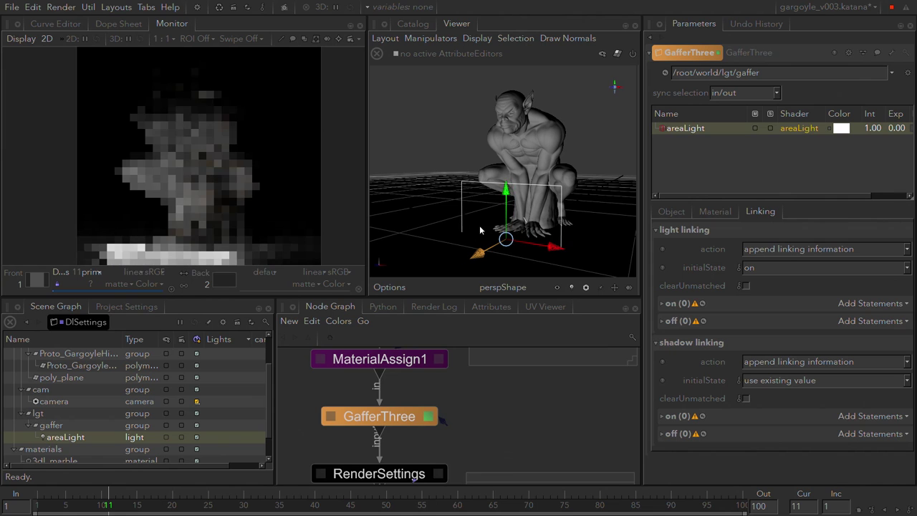
drag(505, 189, 481, 57)
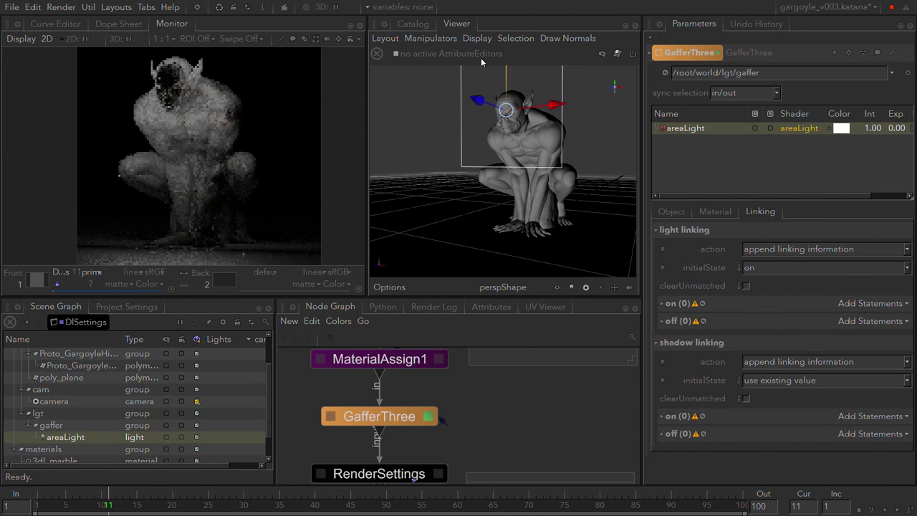
key(e)
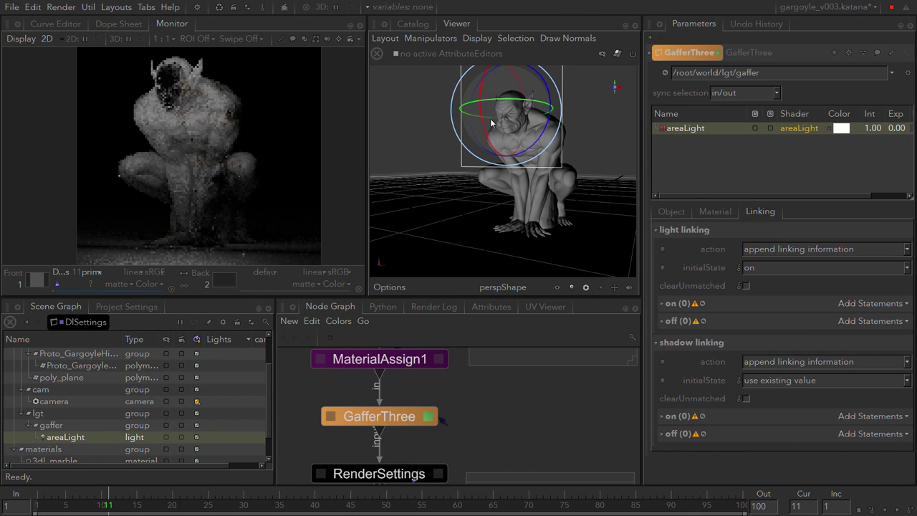
drag(484, 131, 447, 52)
- Enlarge the area light quad and lift it flat above the gargoyle
key(w)
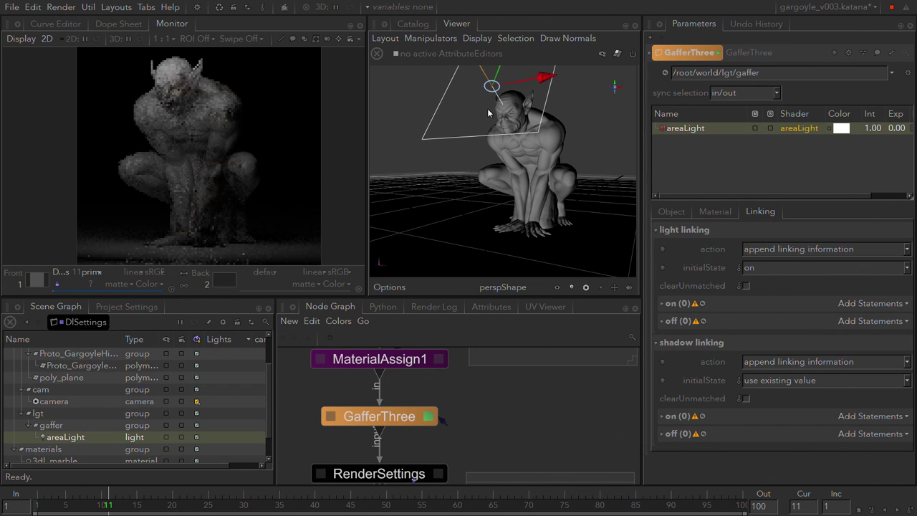
scroll(487, 108, down, 2)
drag(470, 85, 468, 83)
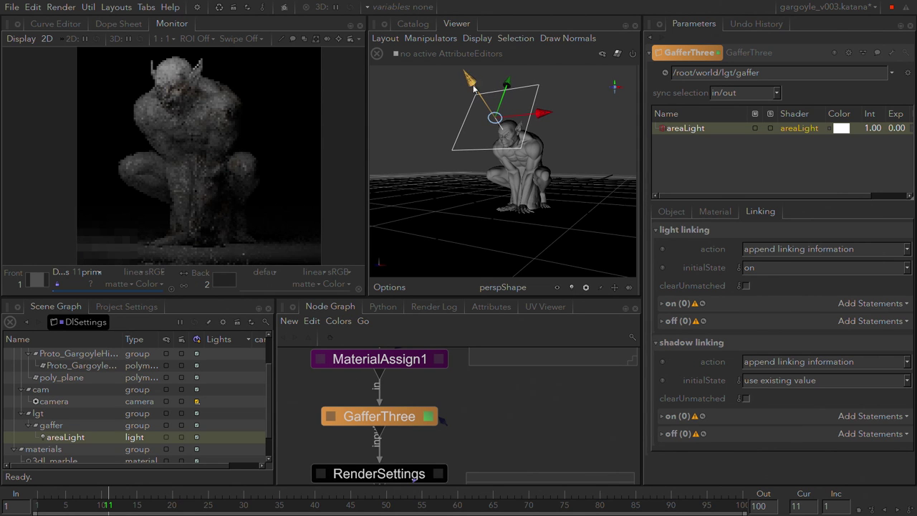
key(r)
drag(495, 118, 476, 80)
key(e)
key(w)
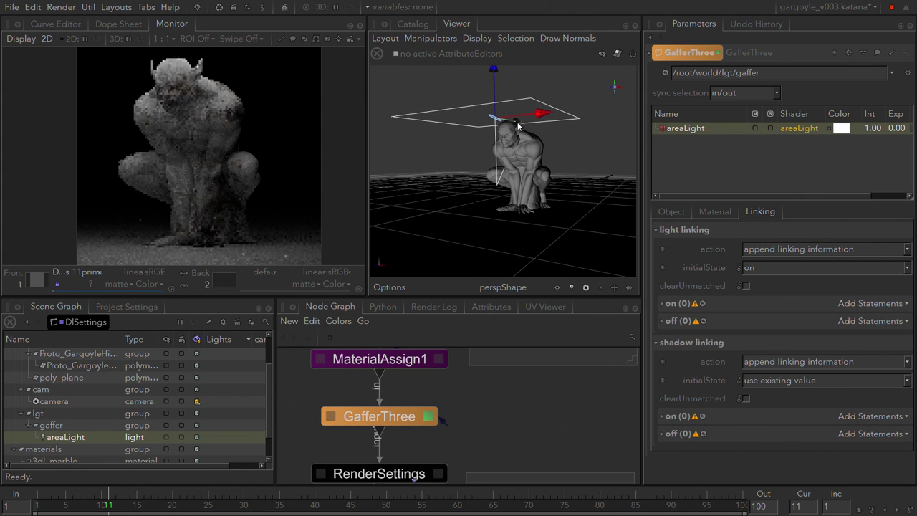
alt+drag(521, 125, 506, 176)
drag(452, 133, 450, 111)
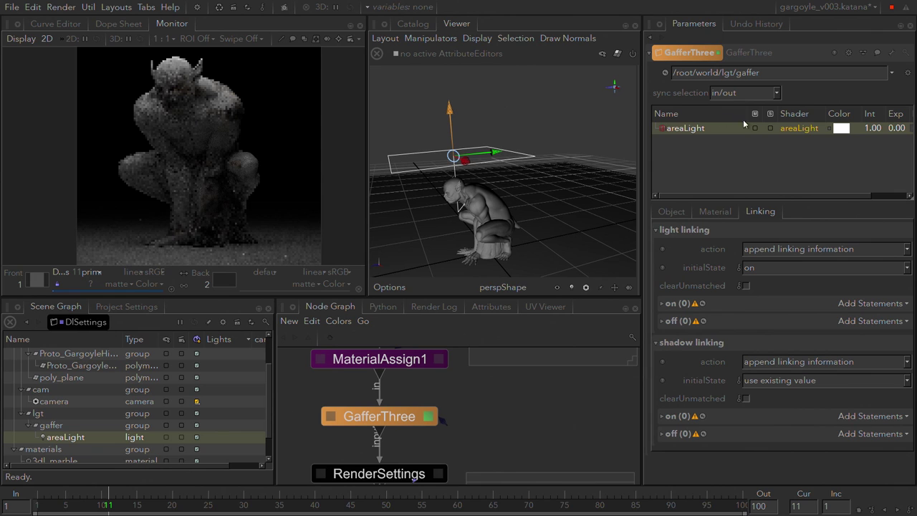
- Set the areaLight intensity to 3
double_click(873, 127)
text(3)
key(Return)
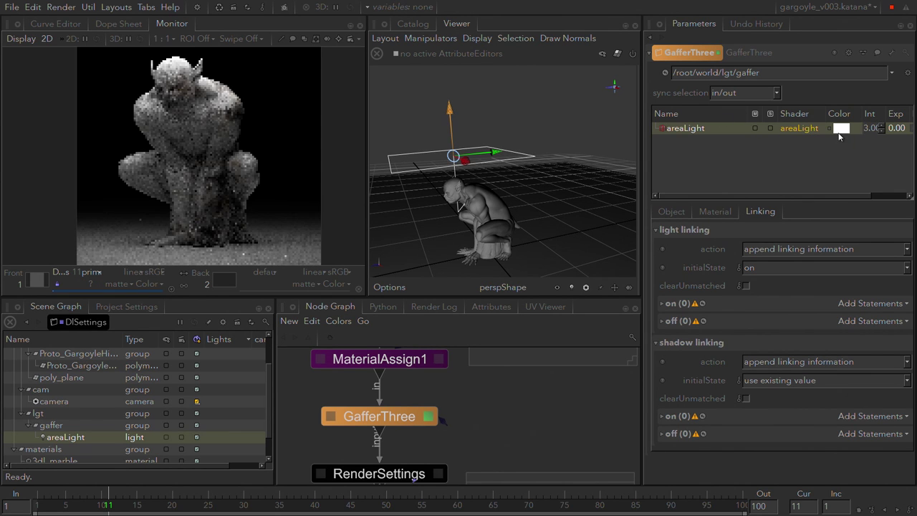
- Make the area light's colour red (0.9017, 0.0889, 0.0889)
click(841, 128)
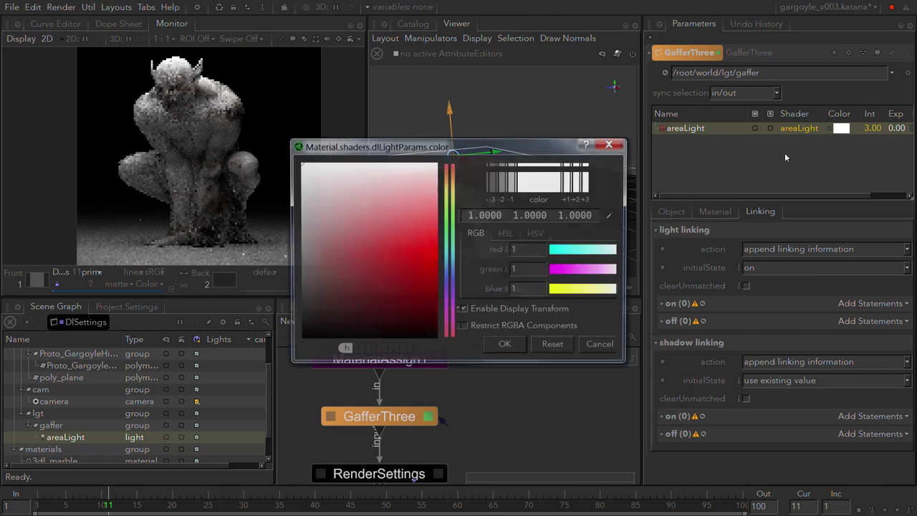
click(452, 209)
drag(422, 208, 353, 213)
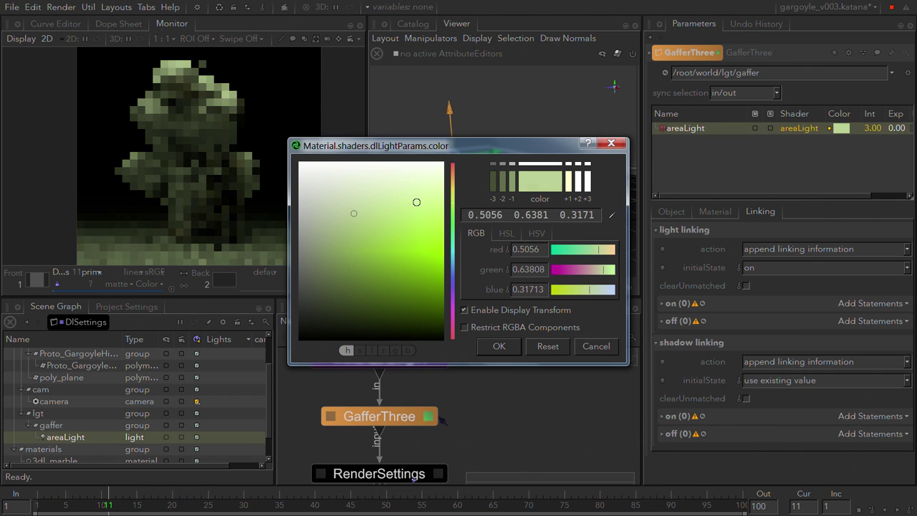
mouse_move(452, 190)
mouse_down()
mouse_move(452, 176)
mouse_move(435, 193)
mouse_move(426, 225)
mouse_up()
drag(458, 172, 455, 162)
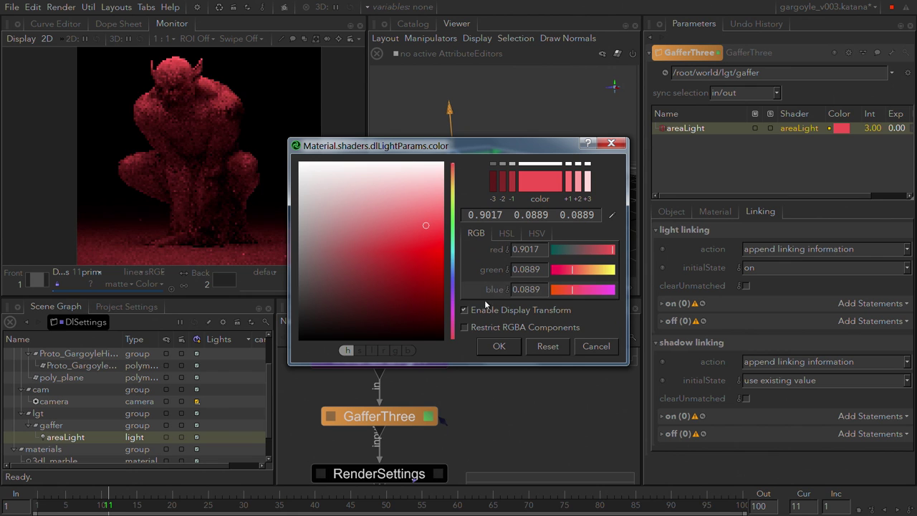
click(494, 346)
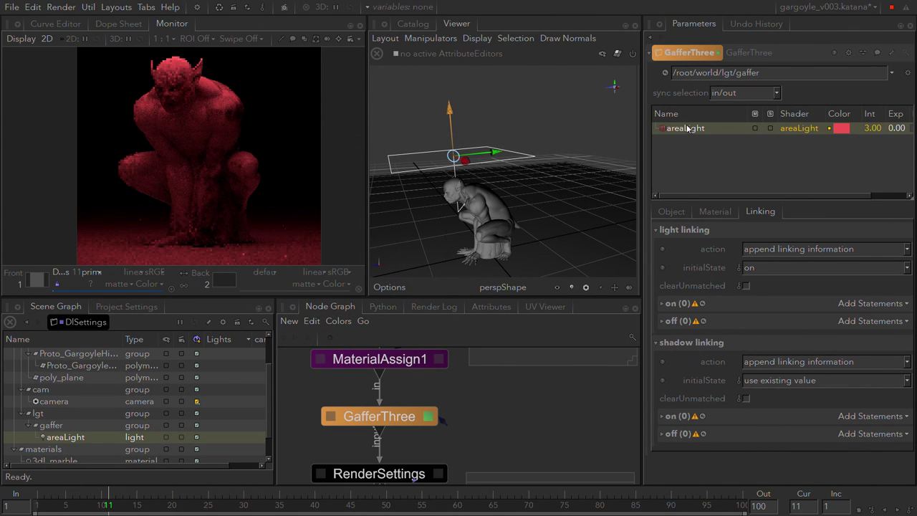
- Look through the light's transform, material, linking and shader settings, returning to transform
click(672, 214)
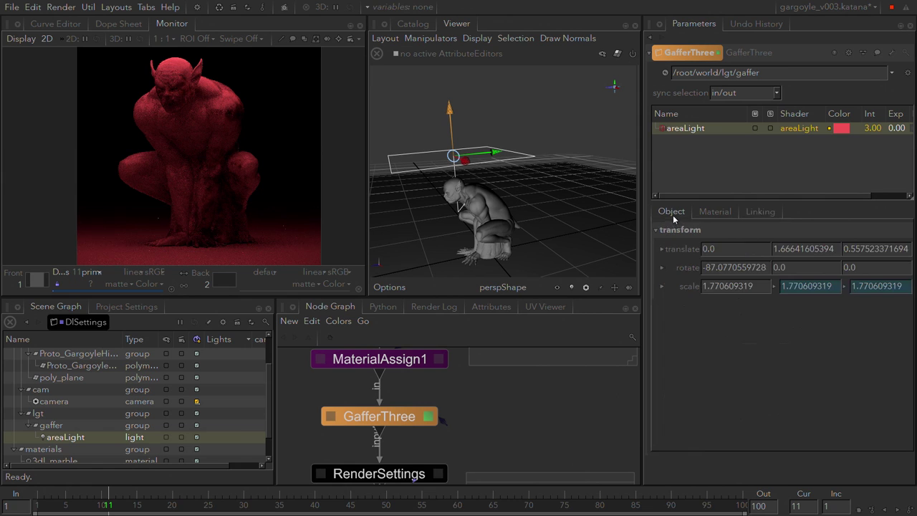
click(717, 214)
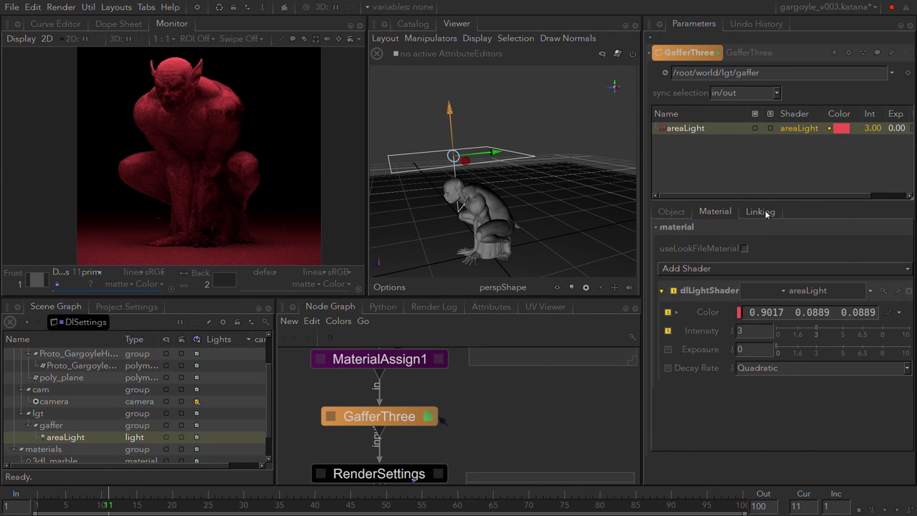
click(765, 214)
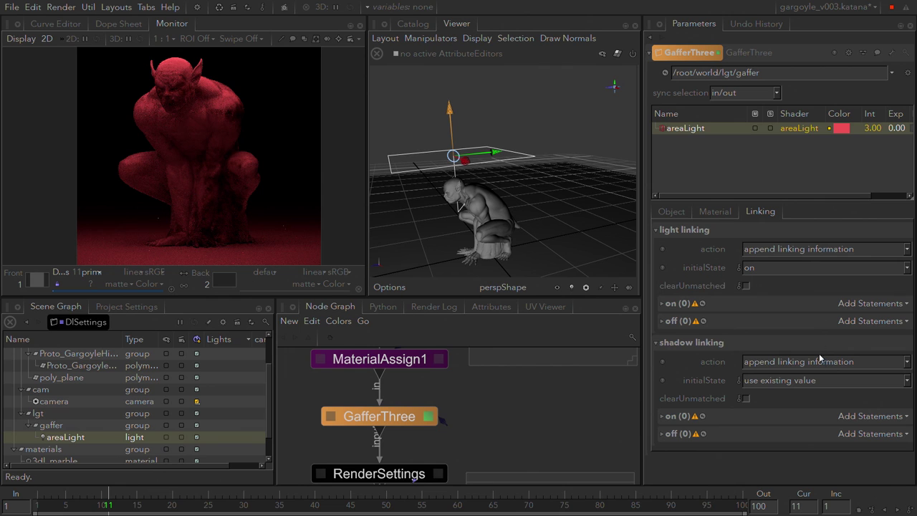
click(713, 212)
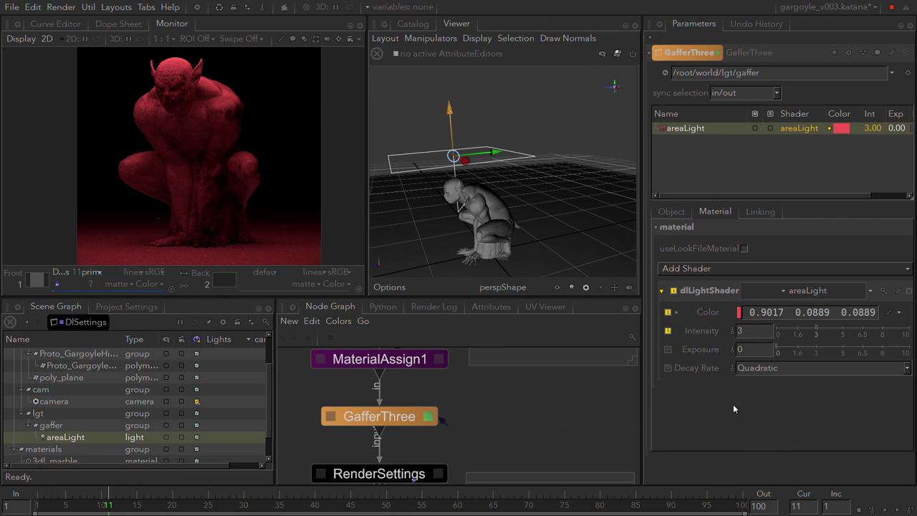
click(671, 212)
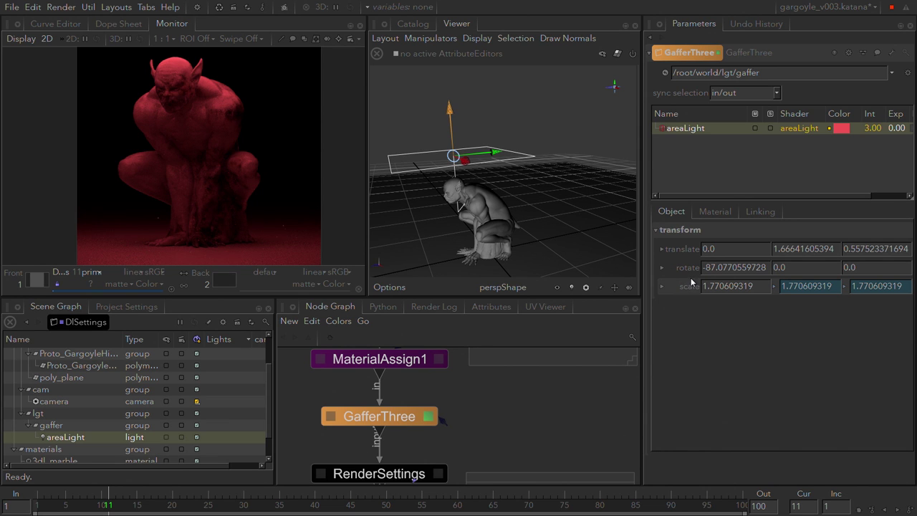
- Set the Y and Z scale fields to Constant value mode
right_click(819, 288)
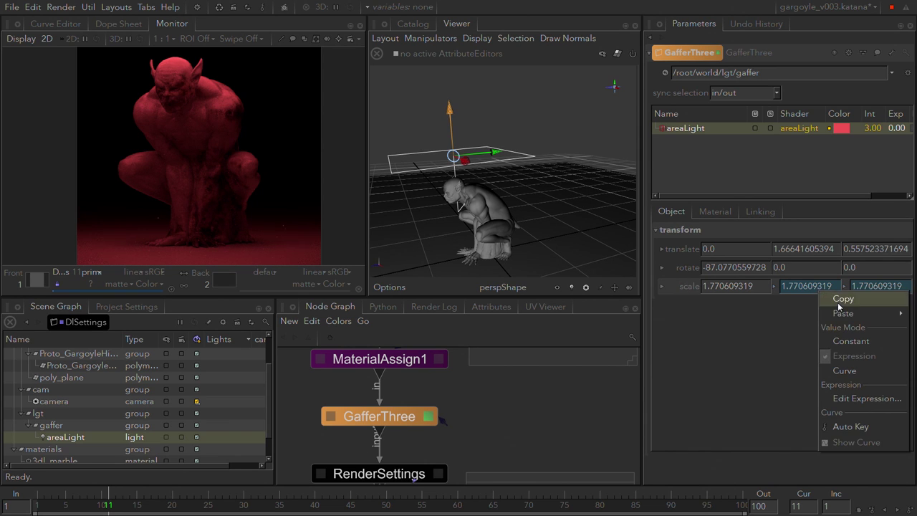
click(839, 343)
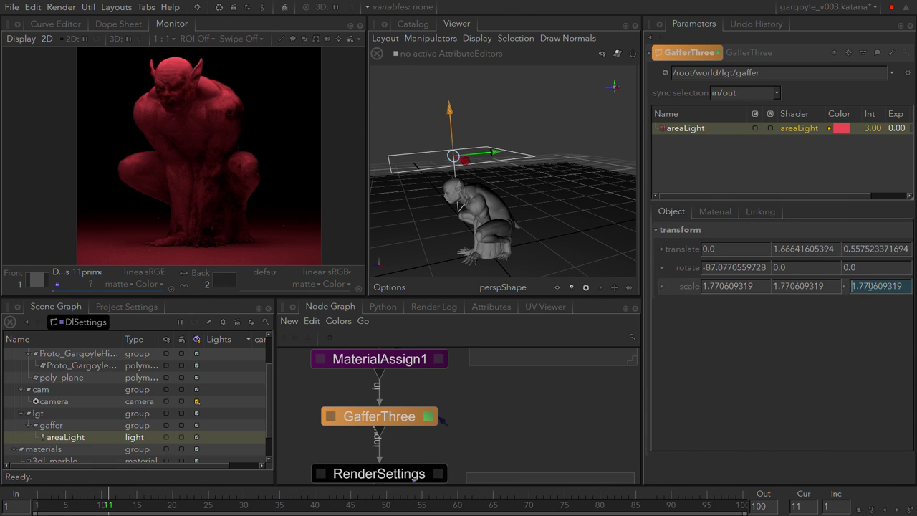
right_click(873, 286)
click(857, 337)
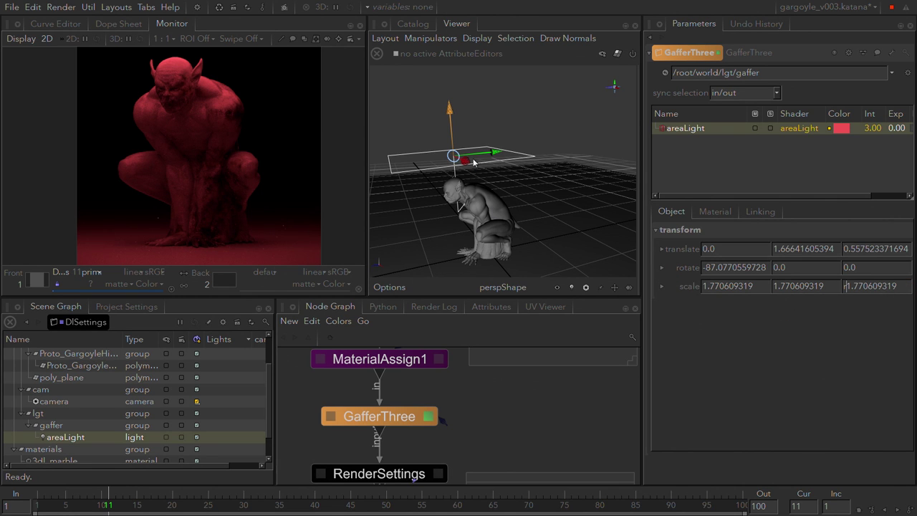
- Shrink the red light, squash its Y scale to about 0.67, and stand it upright beside the gargoyle
key(Escape)
key(r)
drag(489, 152, 469, 158)
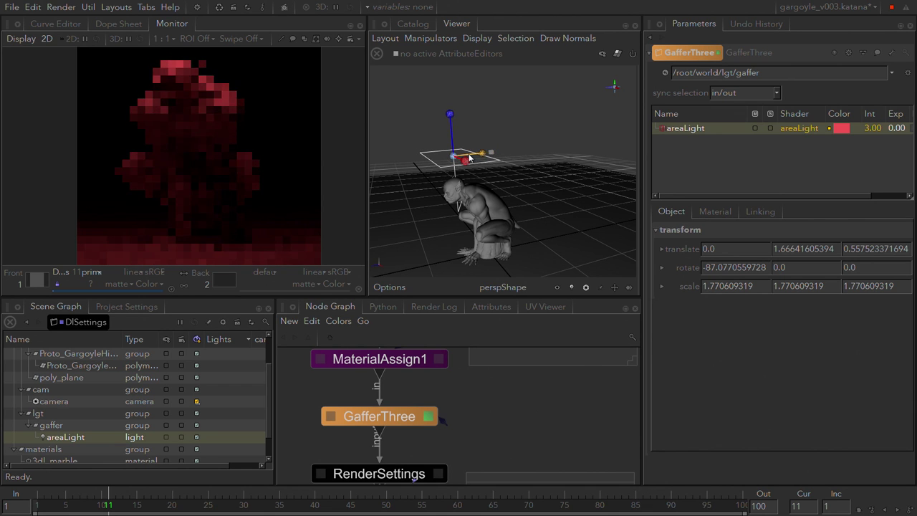
alt+right_drag(442, 191, 464, 188)
mouse_move(464, 188)
alt+mouse_down()
mouse_move(491, 192)
mouse_move(481, 192)
alt+mouse_up()
key(e)
drag(489, 129, 527, 125)
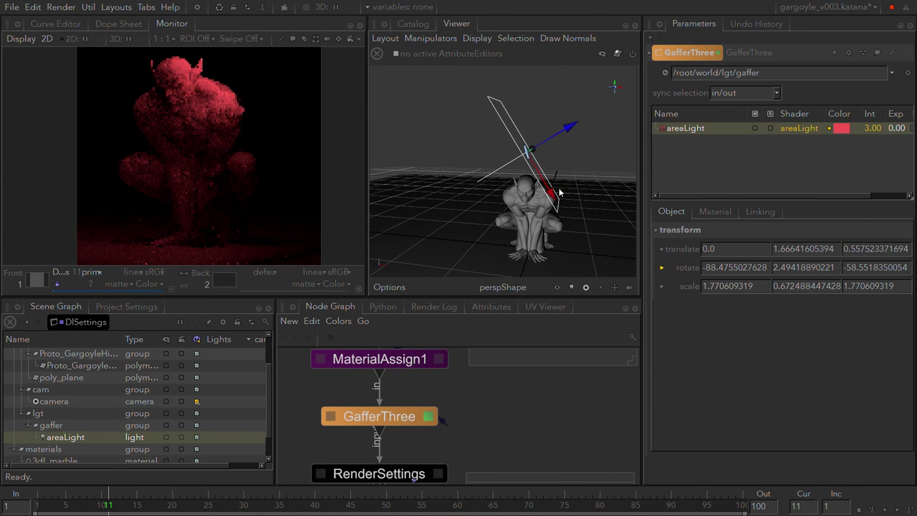
drag(554, 201, 577, 237)
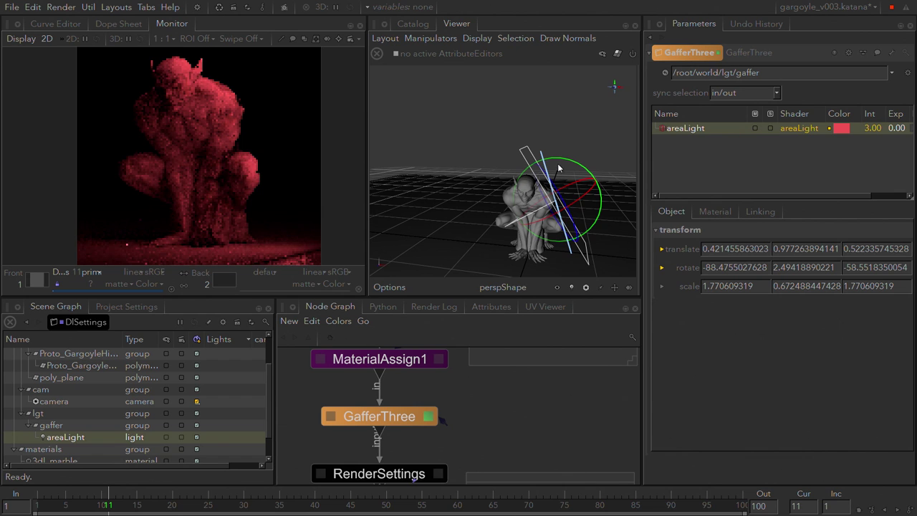
drag(570, 161, 644, 199)
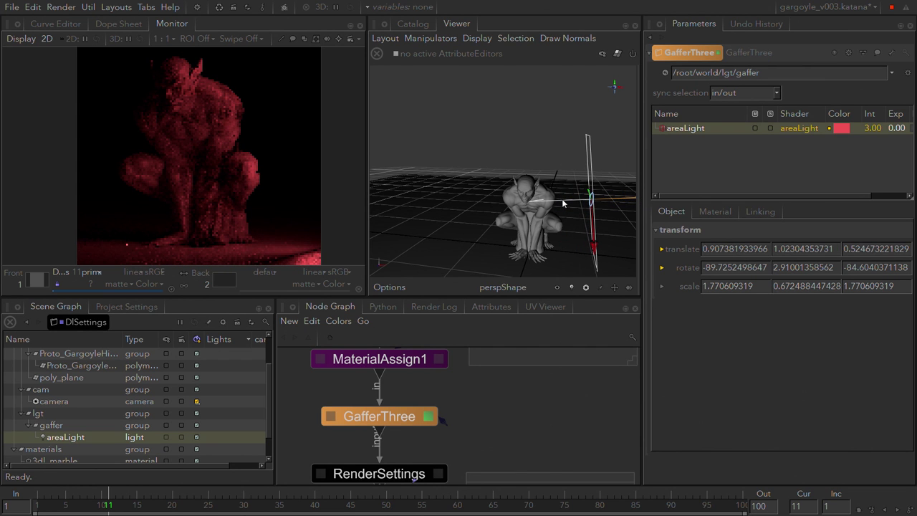
alt+drag(563, 204, 508, 191)
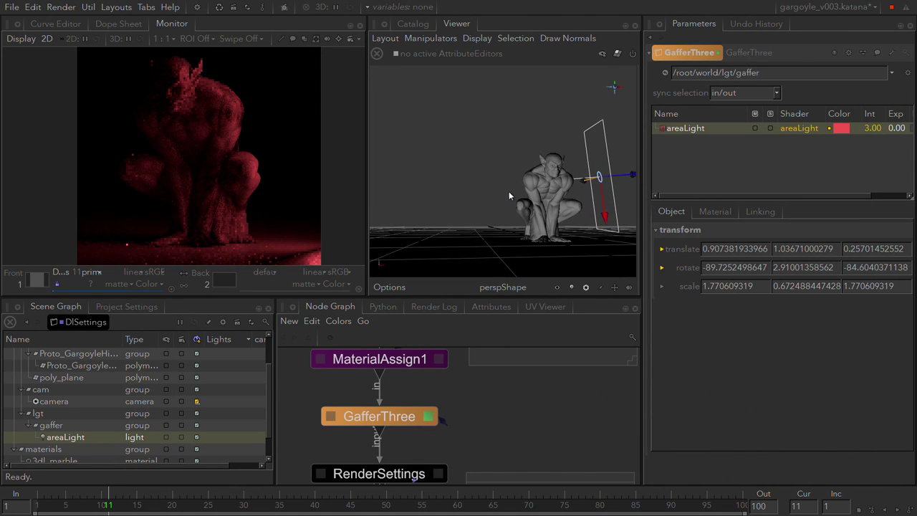
- Raise the red light's intensity to 5 and add a second area light, areaLight1
double_click(871, 128)
text(5)
key(Return)
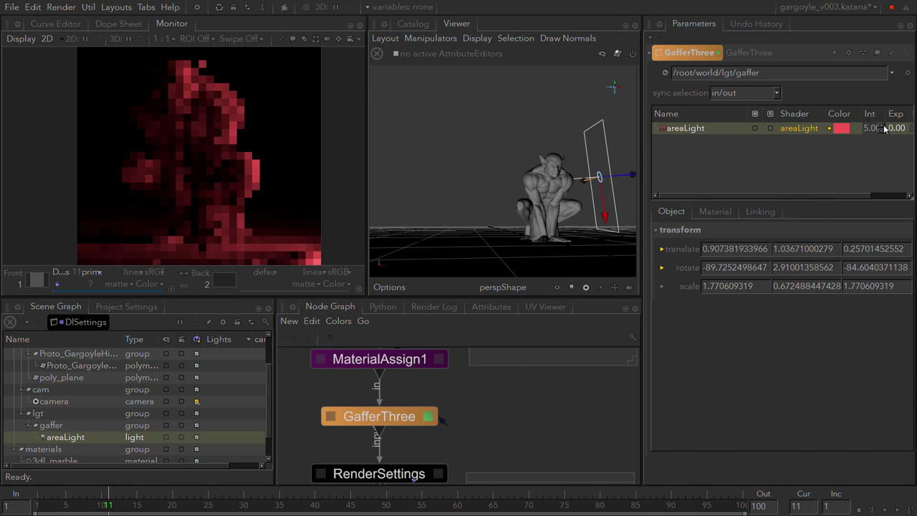
click(698, 176)
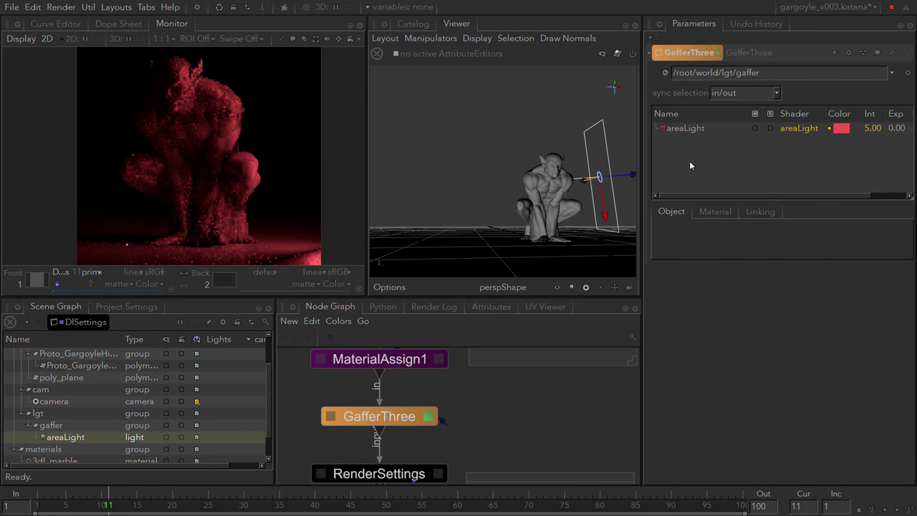
key(ctrl+l)
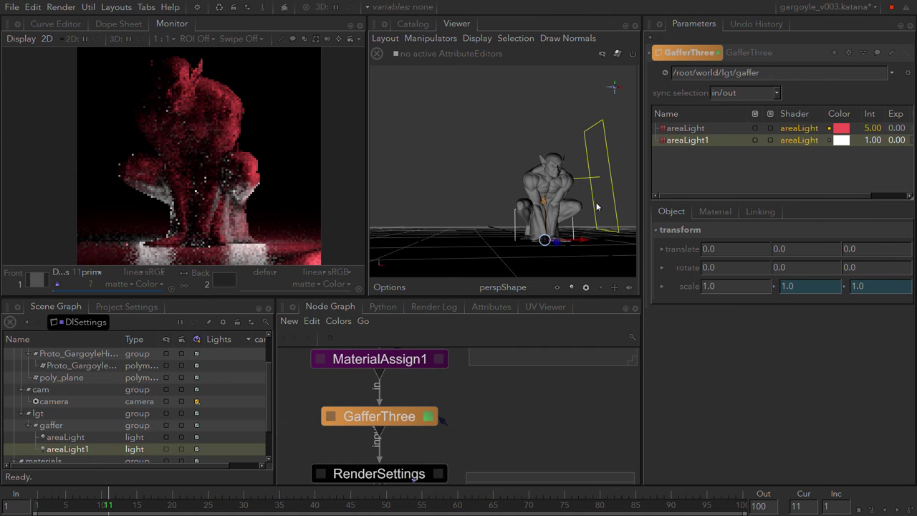
- Move areaLight1 toward the camera, raise it and turn it to face the gargoyle
click(558, 245)
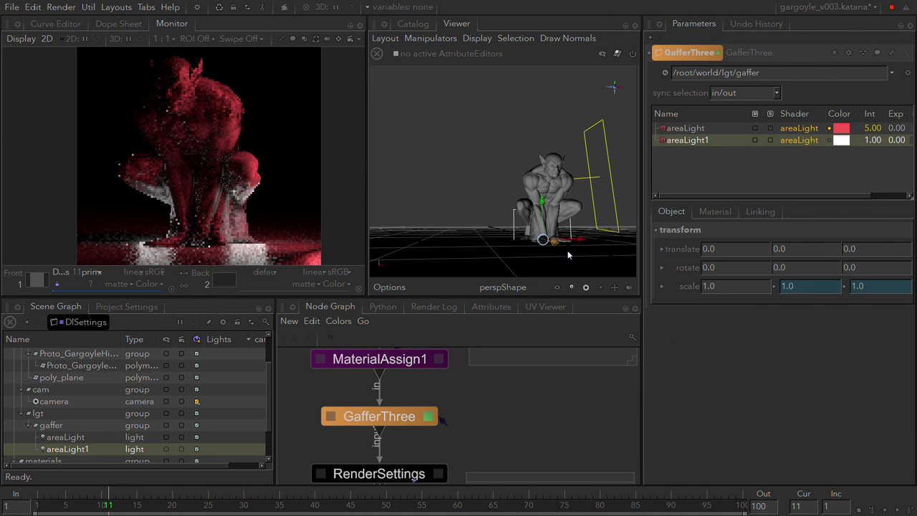
drag(582, 261, 598, 256)
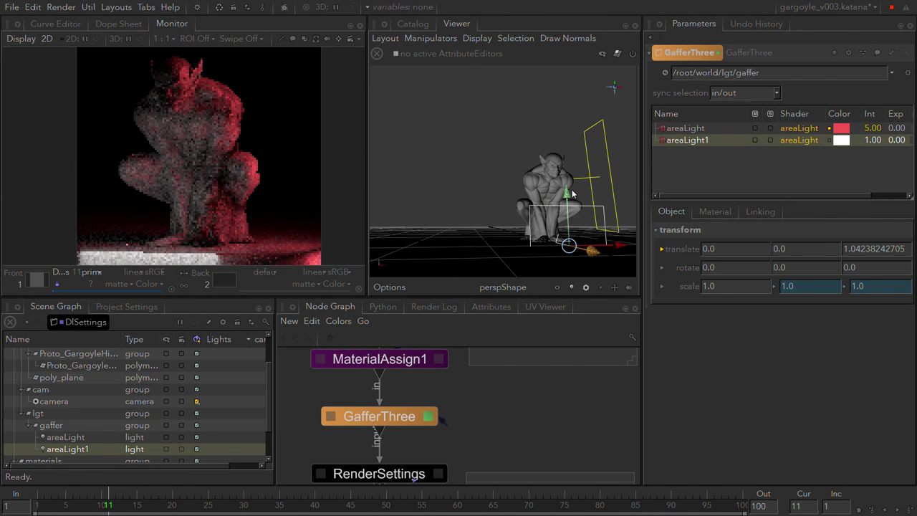
drag(566, 201, 548, 124)
key(e)
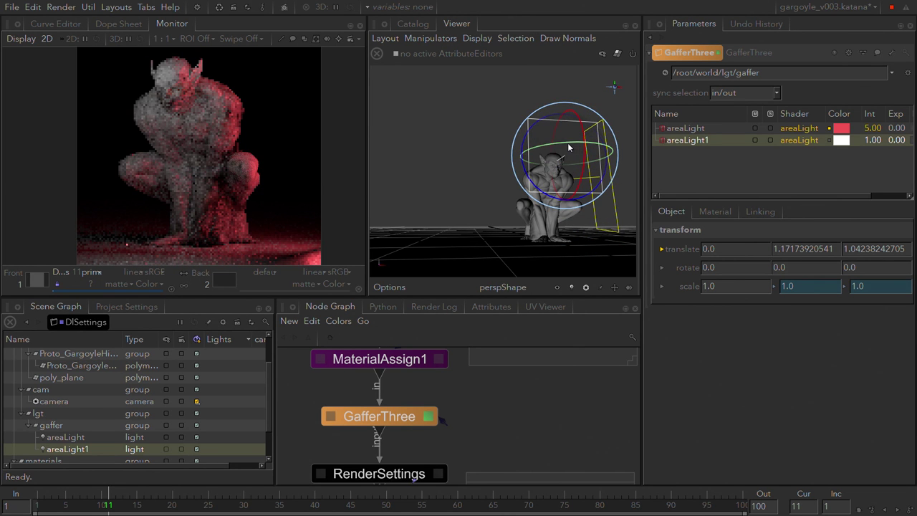
mouse_move(557, 146)
mouse_down()
mouse_move(575, 147)
mouse_move(563, 155)
mouse_up()
key(w)
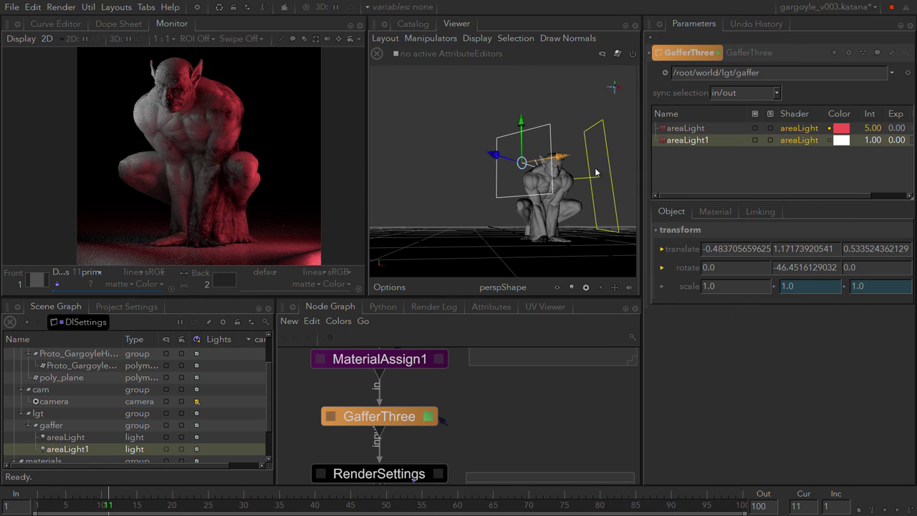
- Slide the white light left in front of the gargoyle, turn it inward, and shrink it to about 0.72
drag(561, 159, 580, 159)
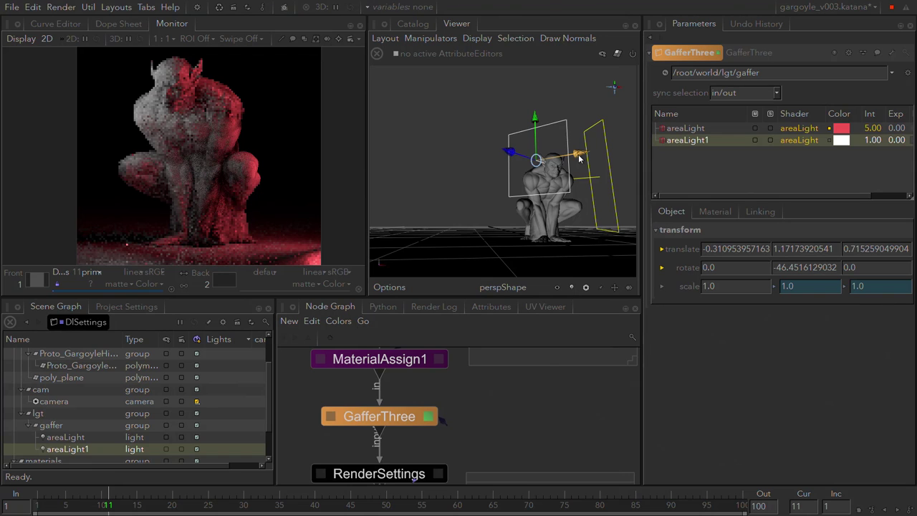
key(e)
drag(552, 150, 542, 152)
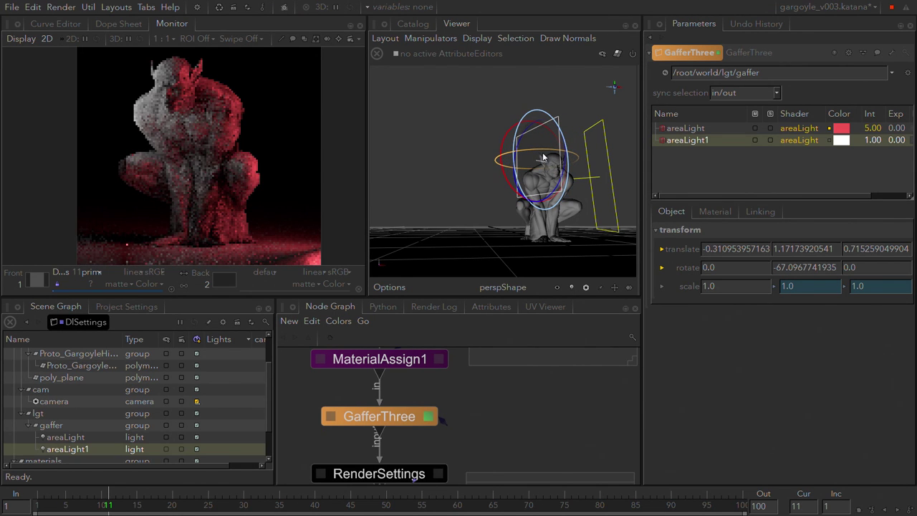
key(w)
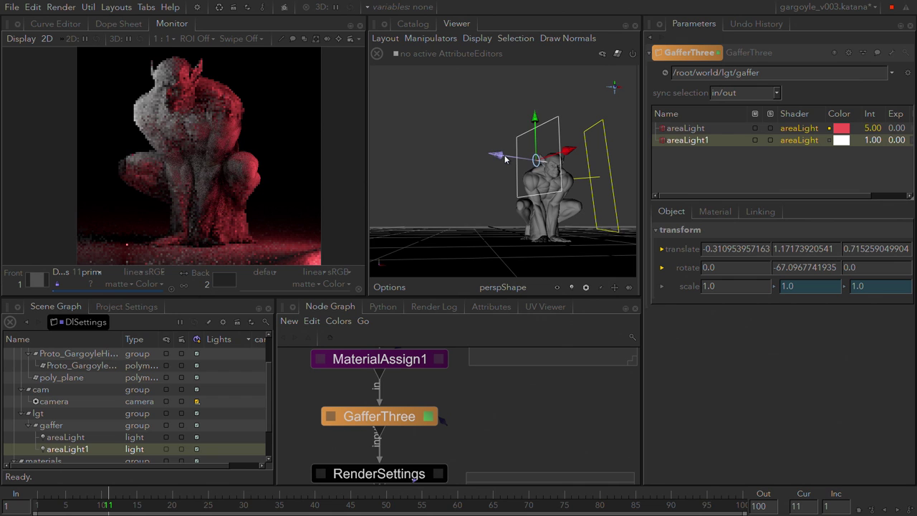
drag(500, 154, 467, 155)
key(e)
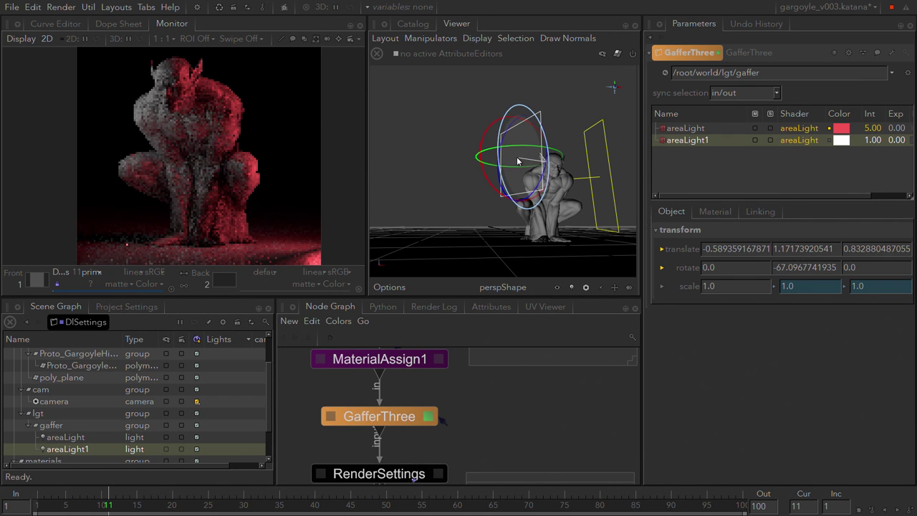
key(w)
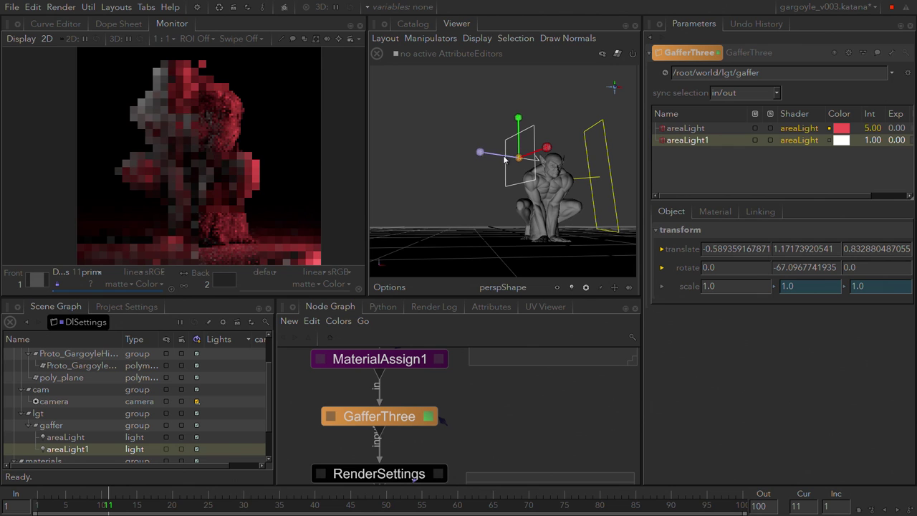
drag(507, 159, 501, 172)
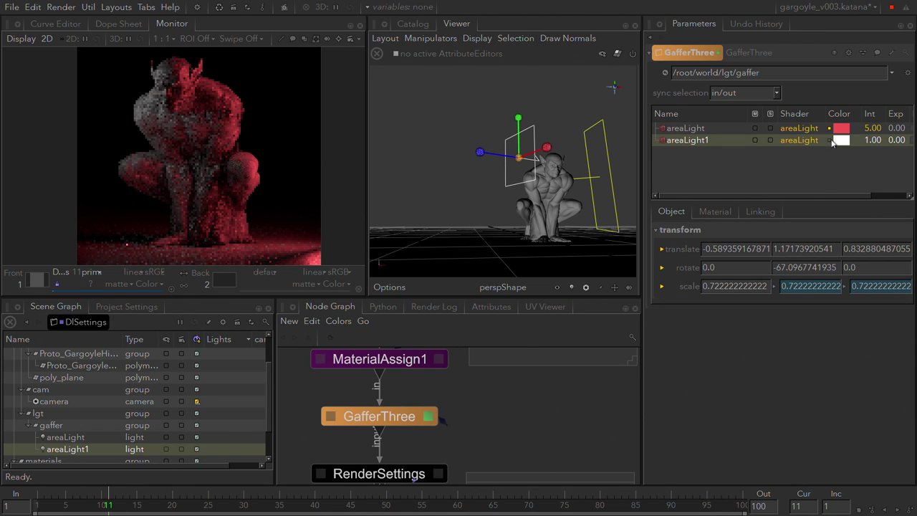
- Set areaLight1's intensity to 4 and deselect it to see the clean render
double_click(883, 140)
text(3)
key(Return)
double_click(882, 140)
text(4)
key(Return)
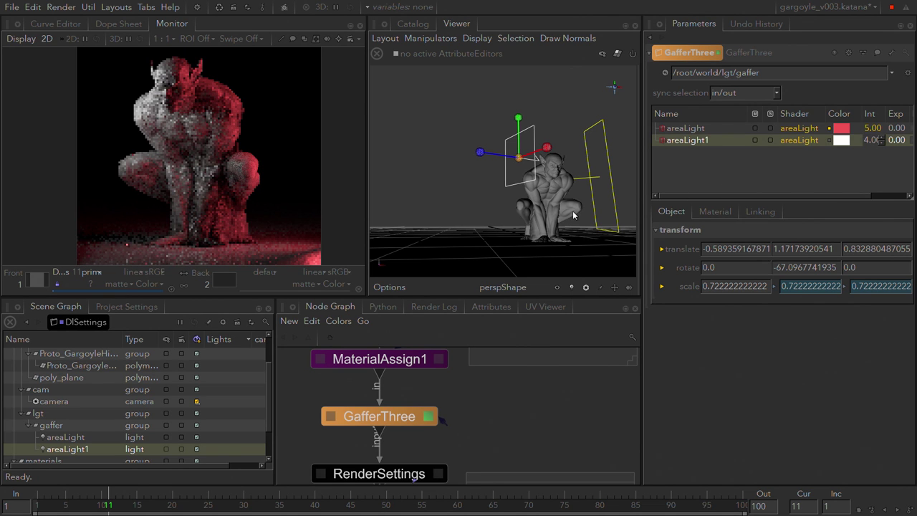
click(484, 212)
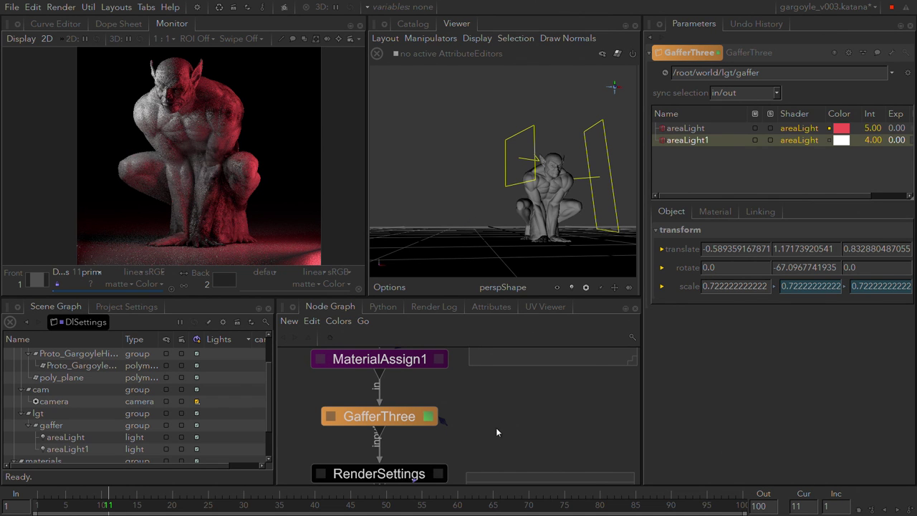
middle_drag(495, 419, 475, 307)
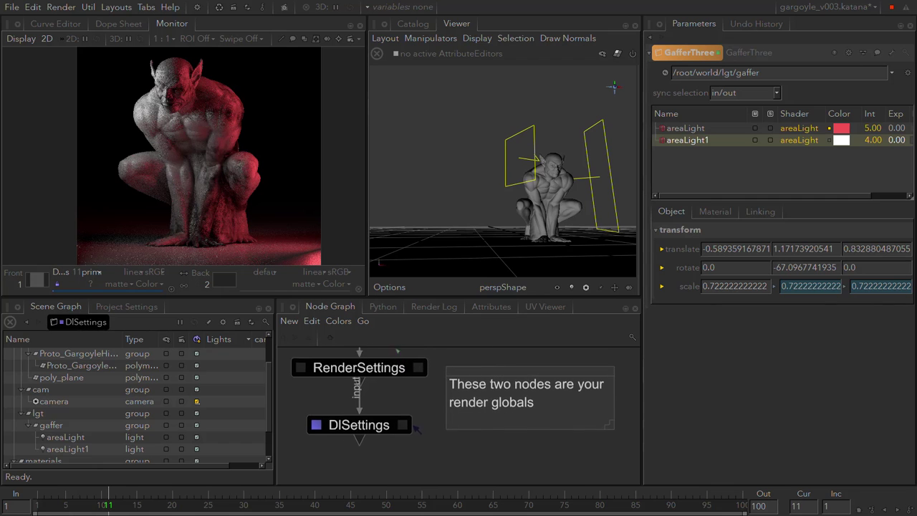
key(space)
middle_drag(420, 285, 519, 430)
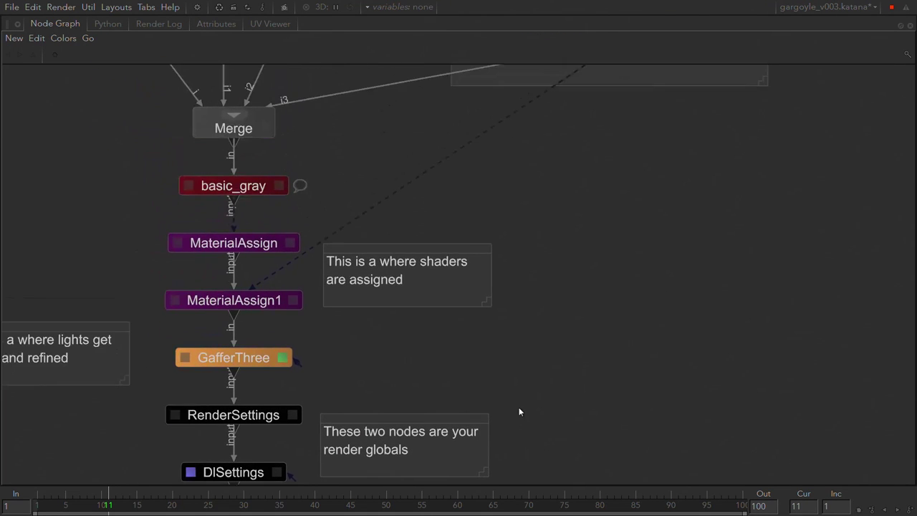
middle_drag(501, 230, 589, 405)
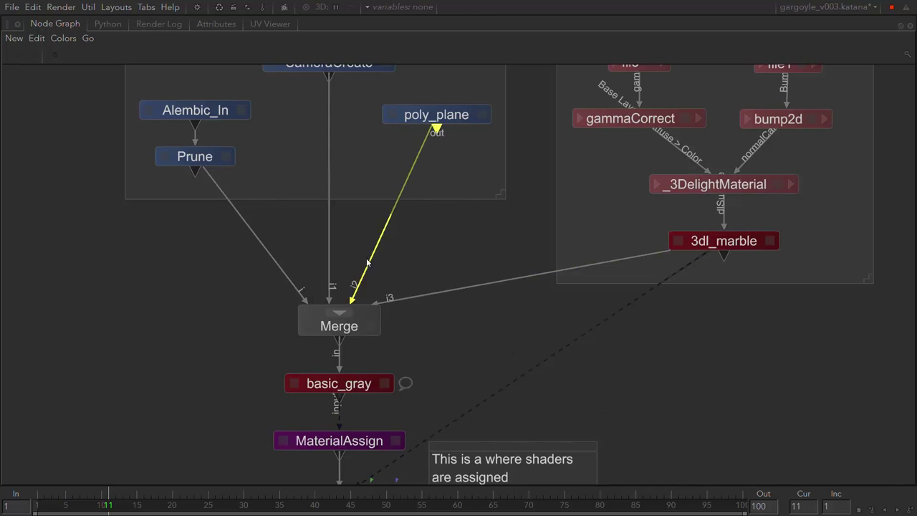
middle_drag(355, 237, 342, 317)
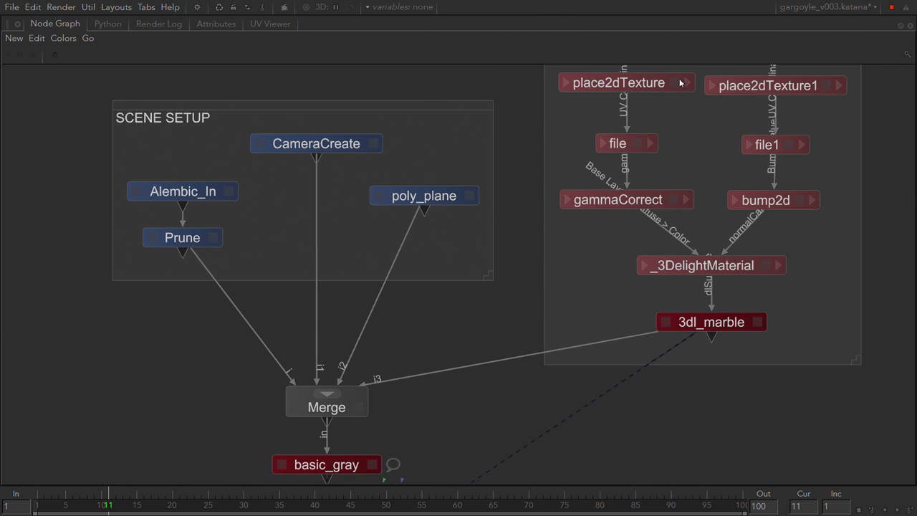
click(714, 330)
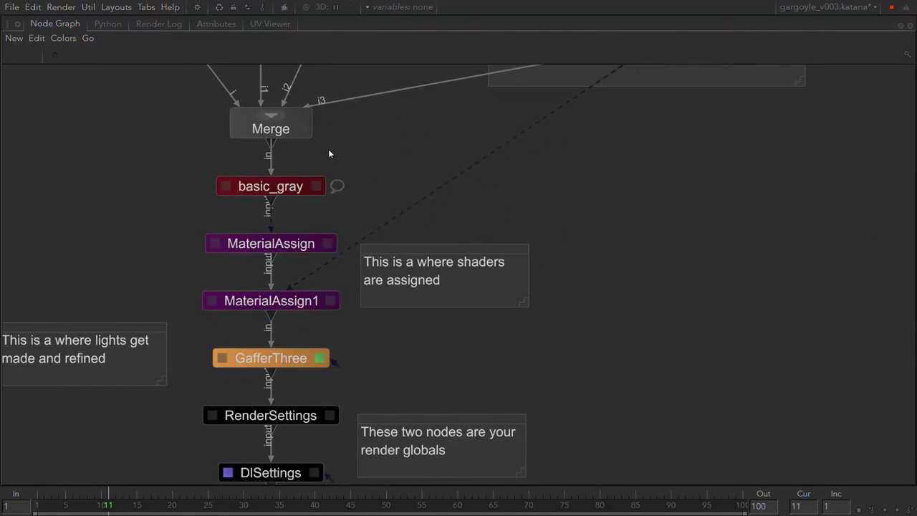
click(292, 191)
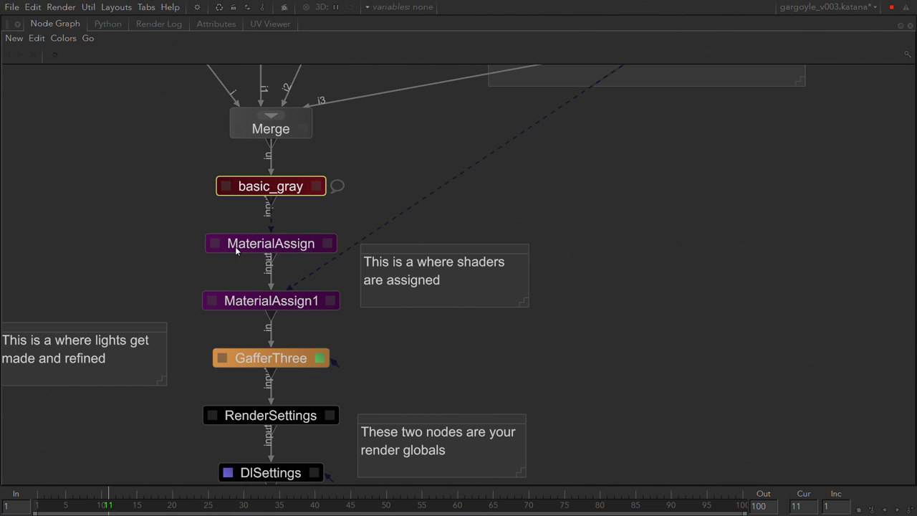
drag(186, 240, 239, 304)
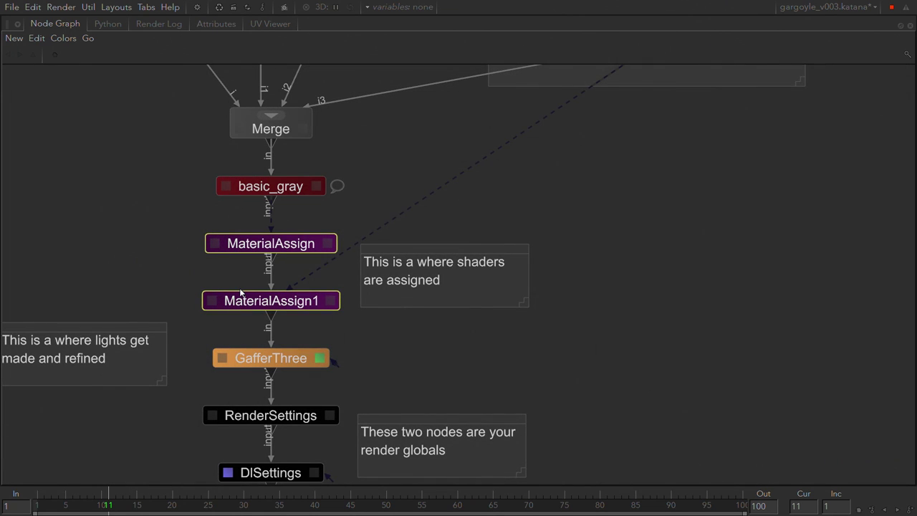
middle_drag(250, 301, 237, 261)
middle_drag(292, 234, 287, 166)
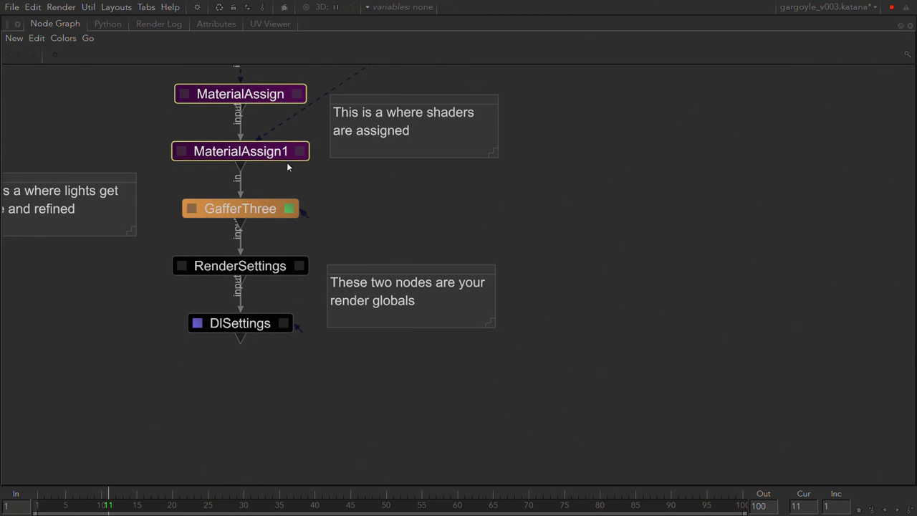
click(249, 209)
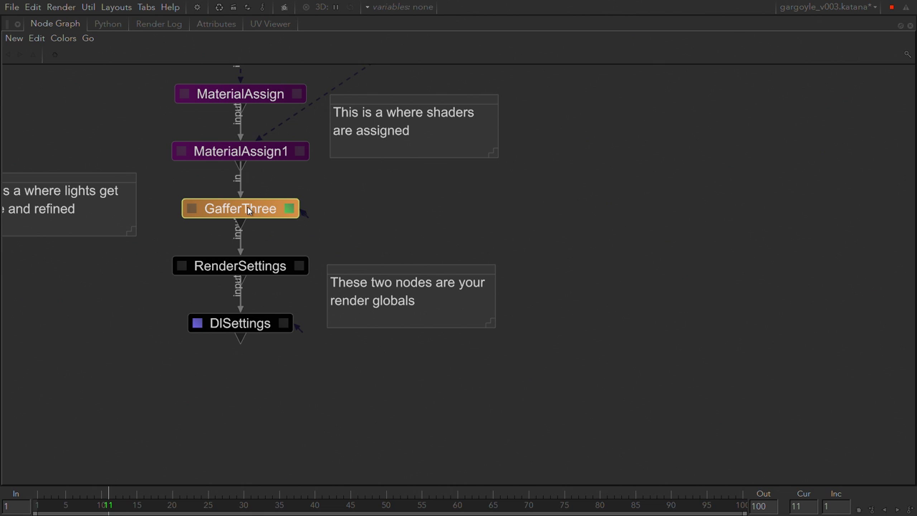
drag(152, 252, 246, 326)
click(248, 357)
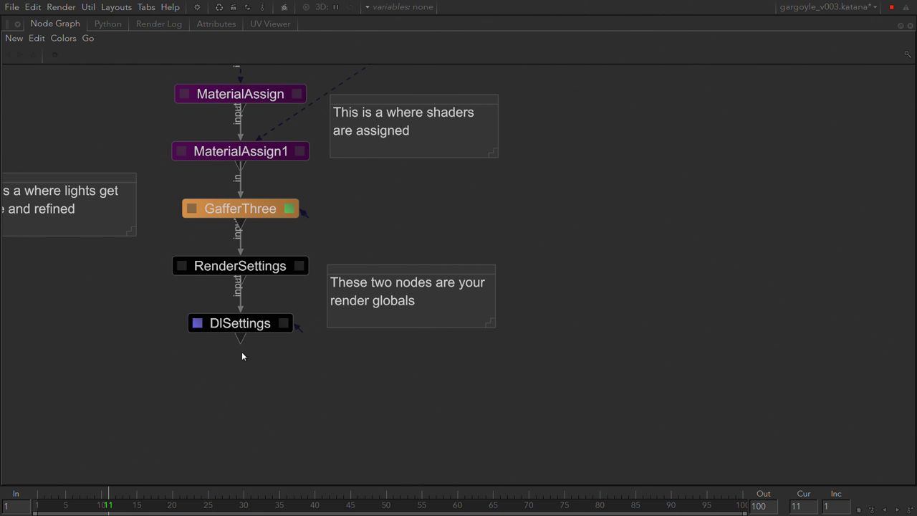
key(space)
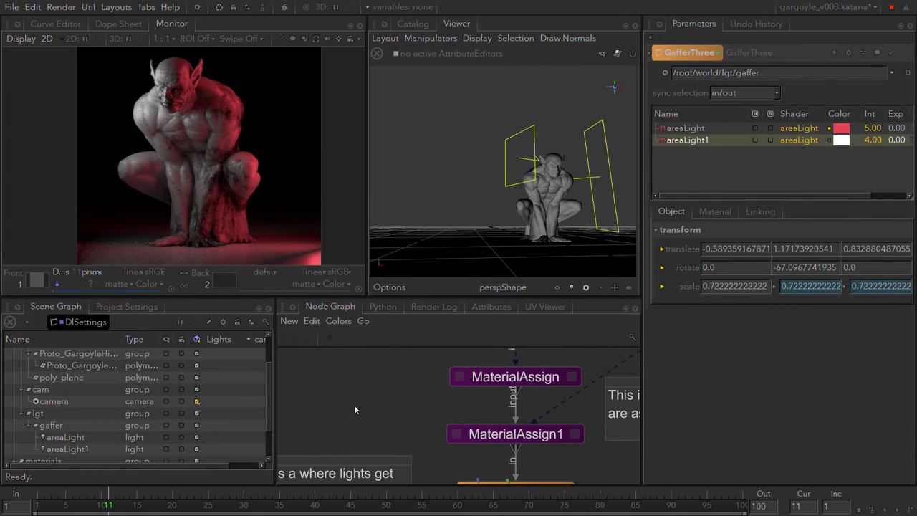
- Pan and zoom the node graph across GafferThree, render settings, MaterialAssign, Merge and basic_gray nodes
middle_drag(389, 398, 318, 262)
middle_drag(501, 464, 474, 471)
scroll(292, 265, up, 1)
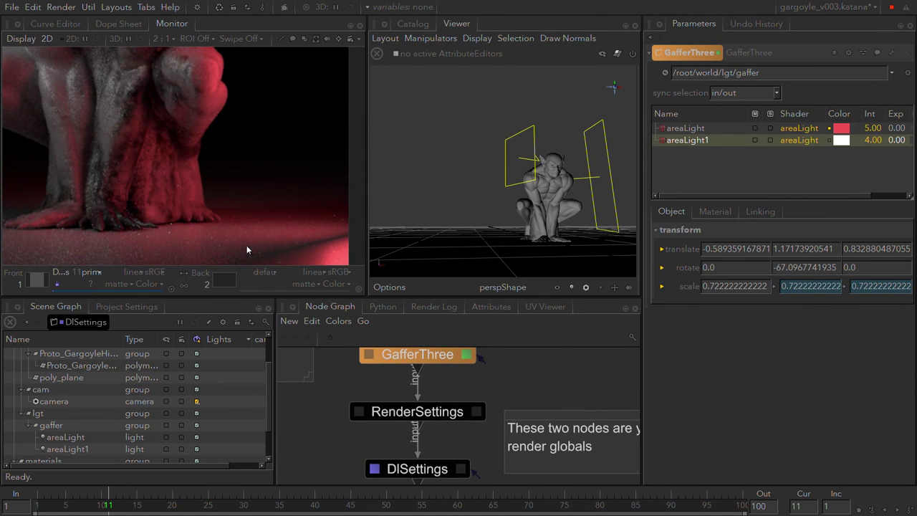
scroll(223, 213, down, 1)
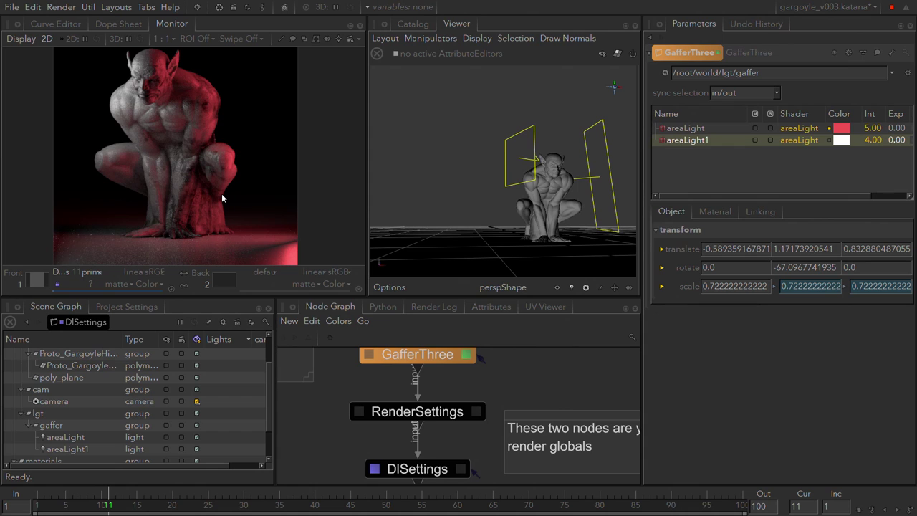
middle_drag(514, 370, 517, 447)
scroll(506, 406, down, 3)
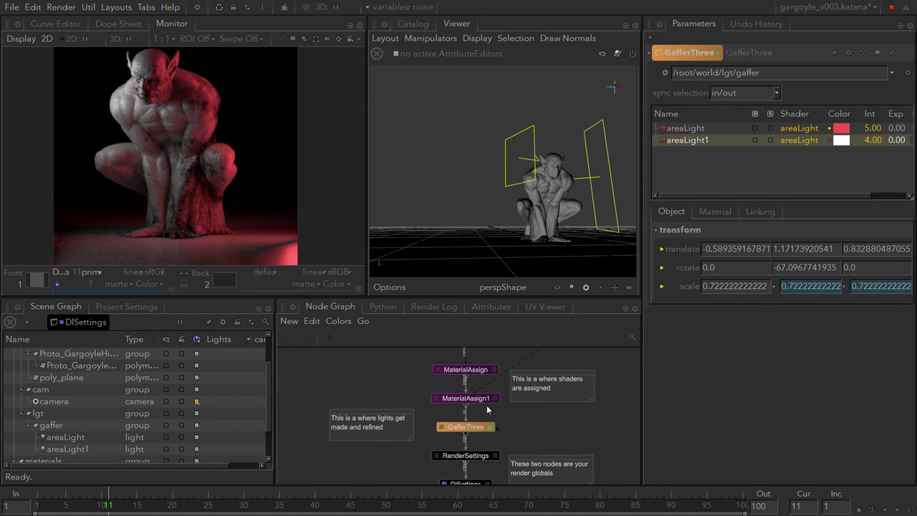
middle_drag(419, 370, 379, 471)
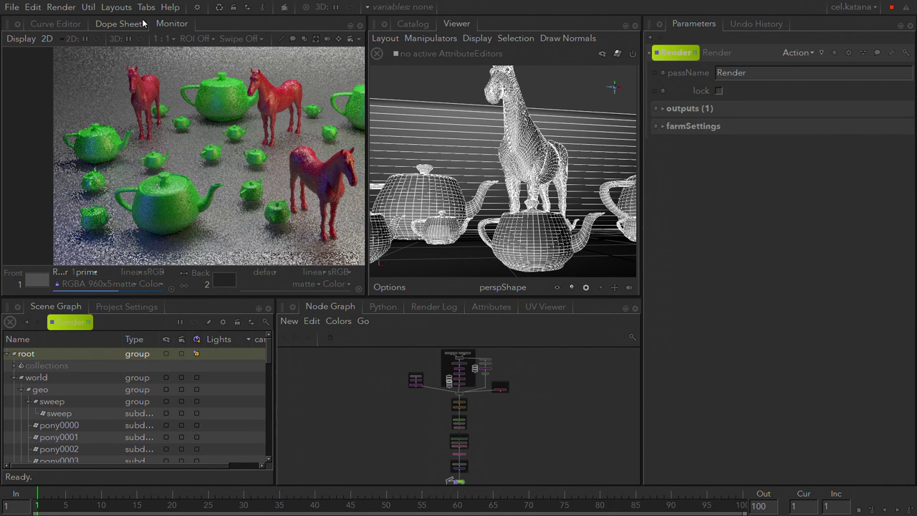
- Browse the Layouts and Help menus, then zoom and pan to the Foreground backdrop
click(113, 8)
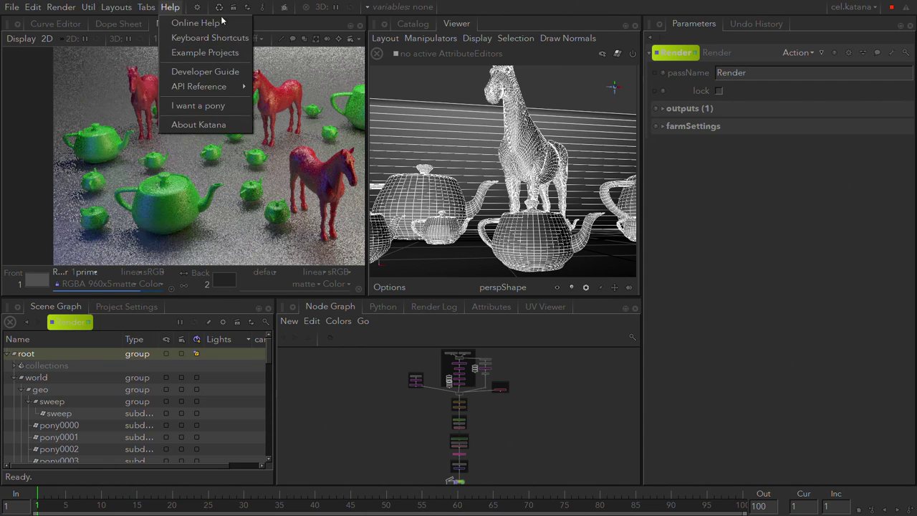
click(290, 23)
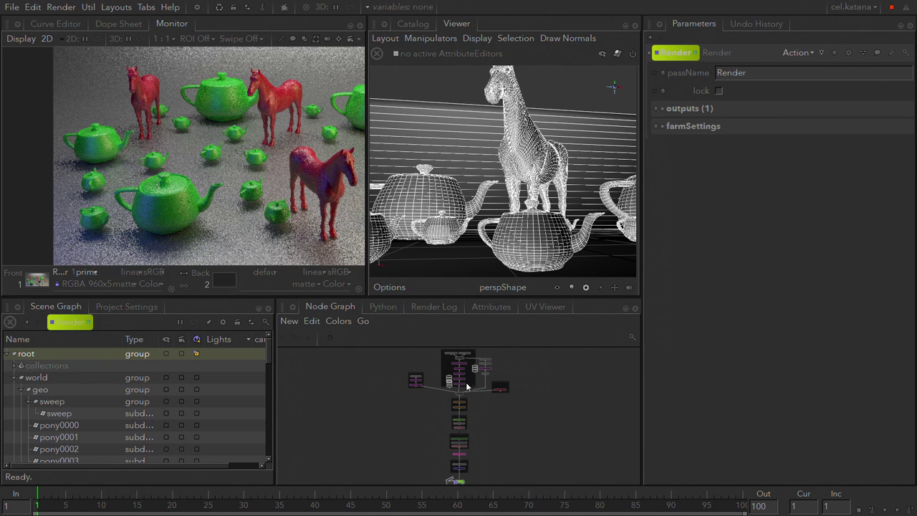
scroll(468, 378, up, 3)
middle_drag(468, 378, 430, 442)
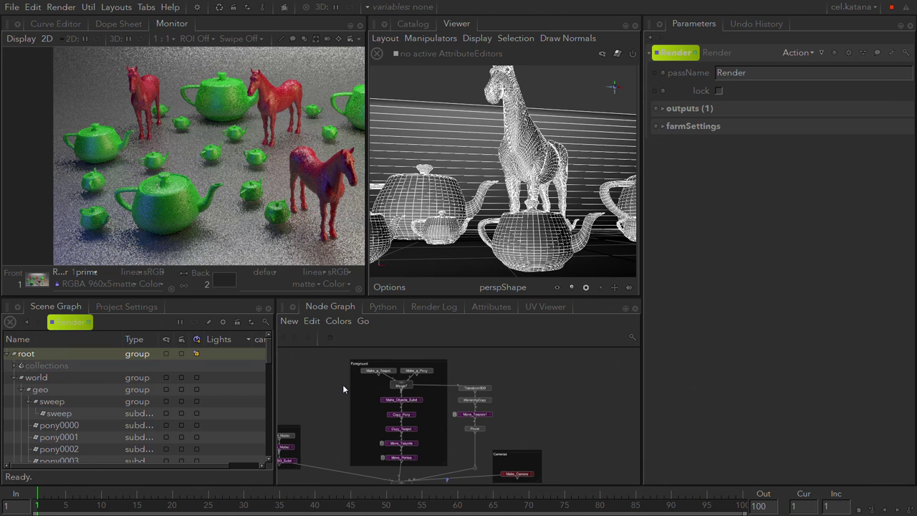
- Edit and view the scene at Make_Objects_Subd and expand its CEL selection
scroll(403, 400, up, 5)
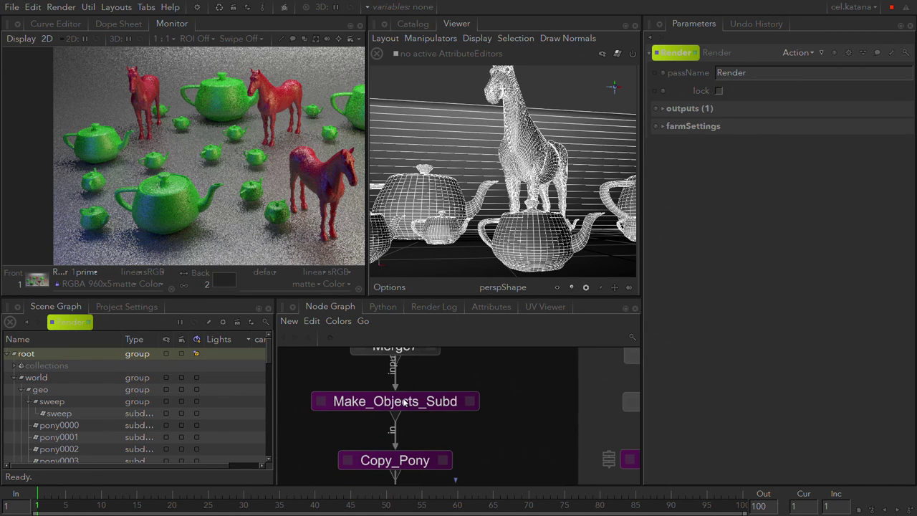
click(405, 402)
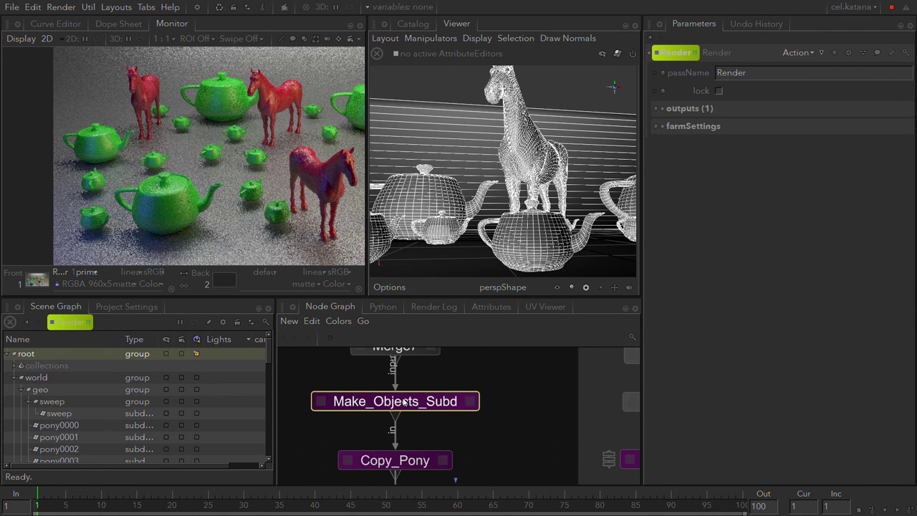
key(e)
key(v)
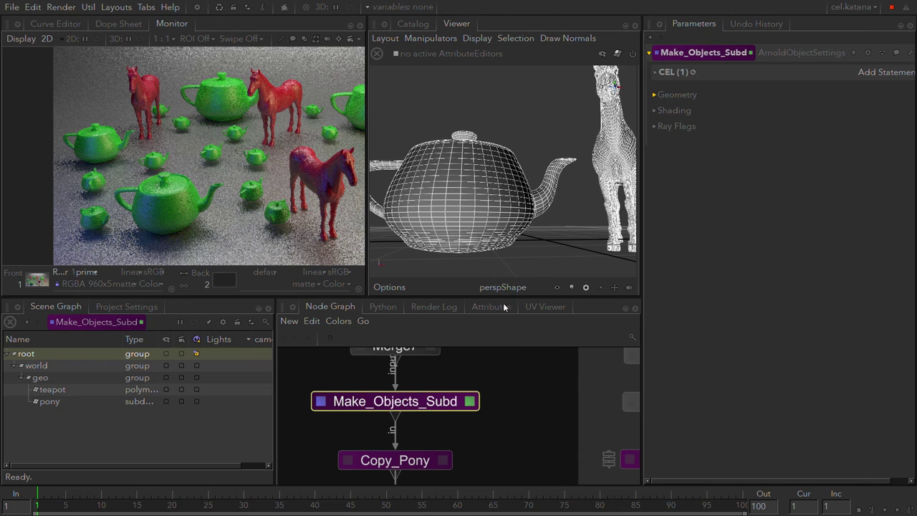
click(671, 76)
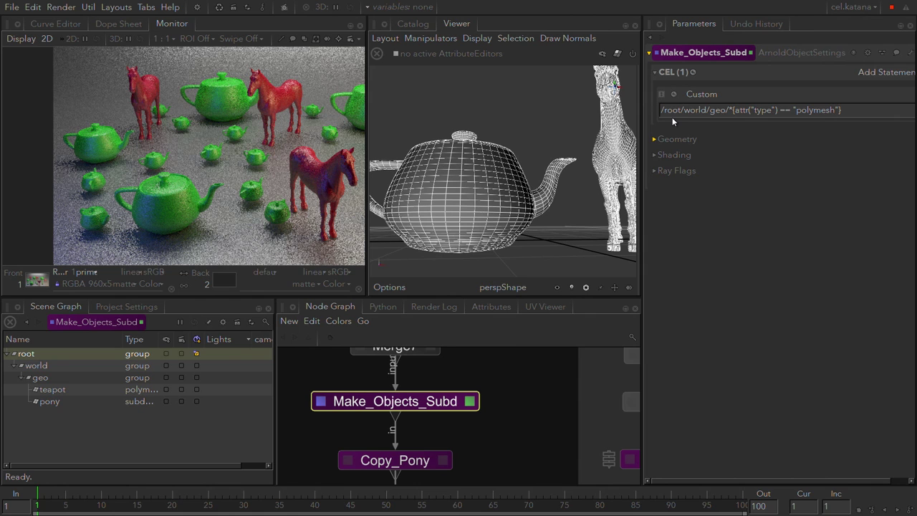
- Add empty Paths and Collections statements to the CEL
click(878, 71)
click(880, 91)
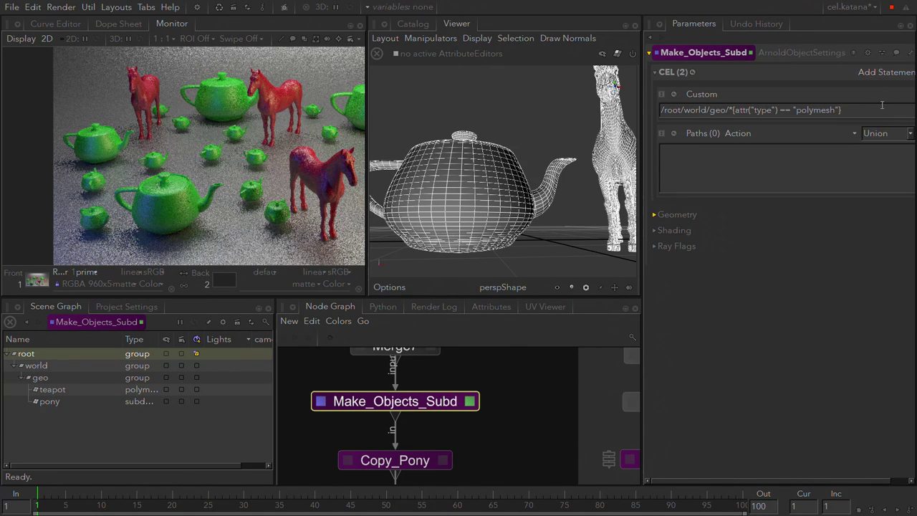
click(878, 72)
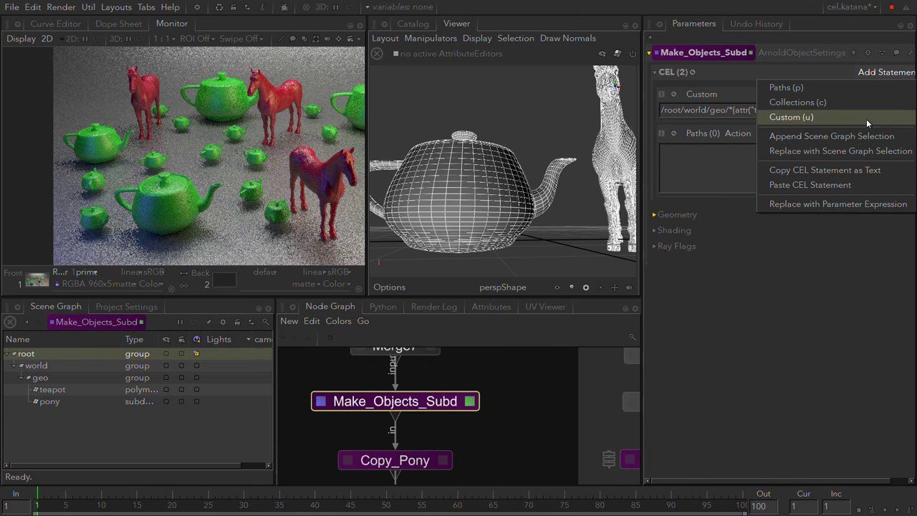
click(859, 101)
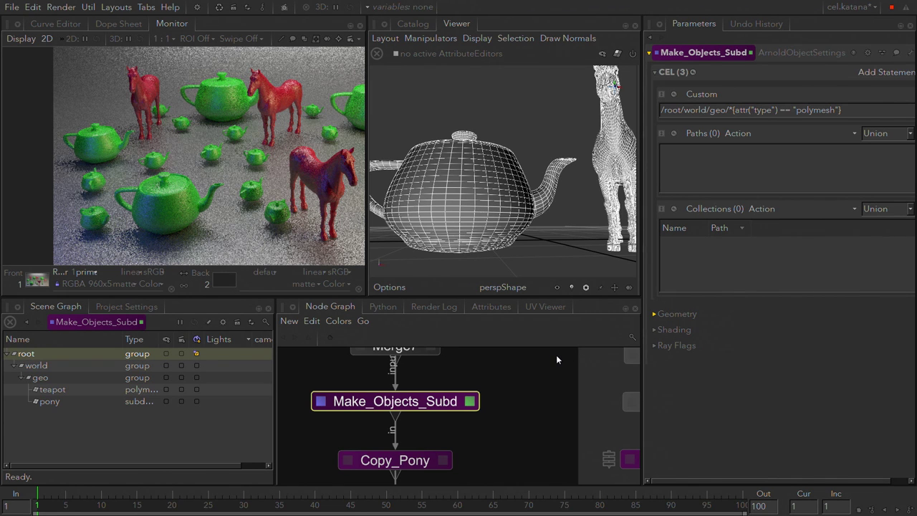
scroll(556, 355, down, 2)
scroll(526, 407, down, 2)
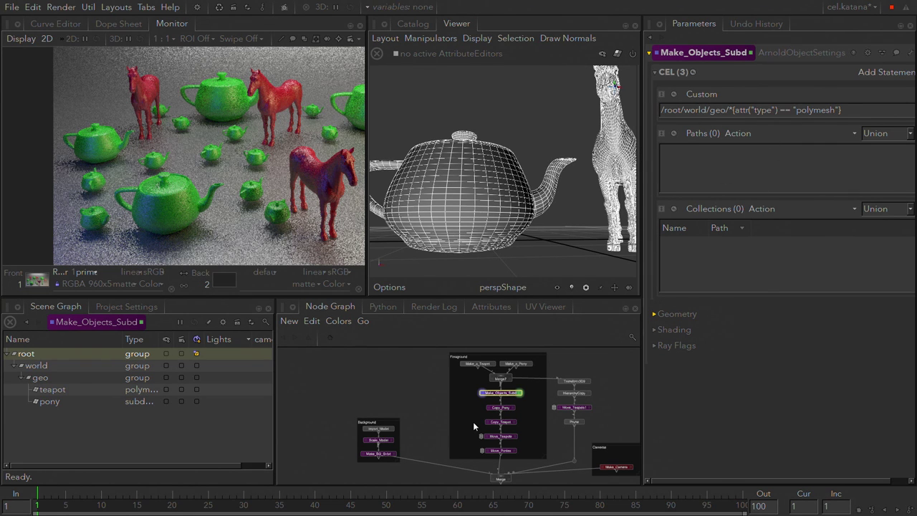
- Connect Make_BG_Srbd's output into the Merge node
middle_drag(471, 421, 404, 404)
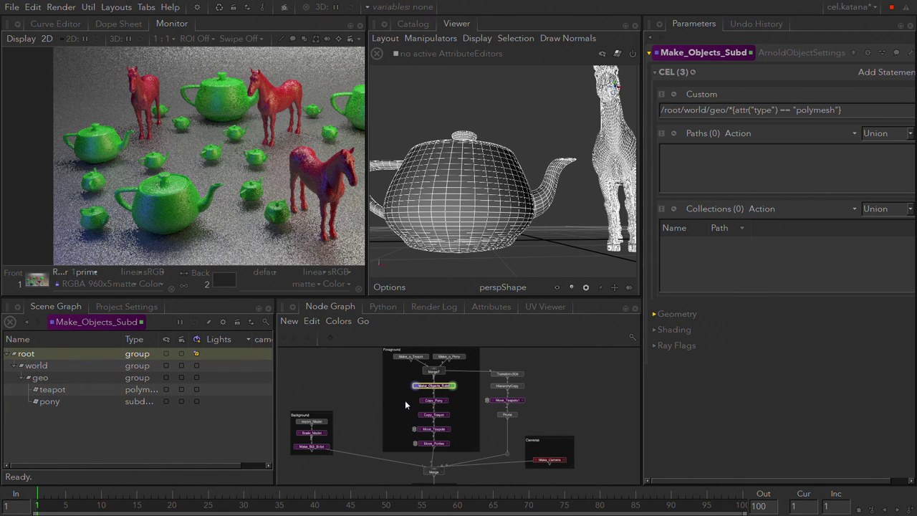
middle_drag(405, 397, 405, 419)
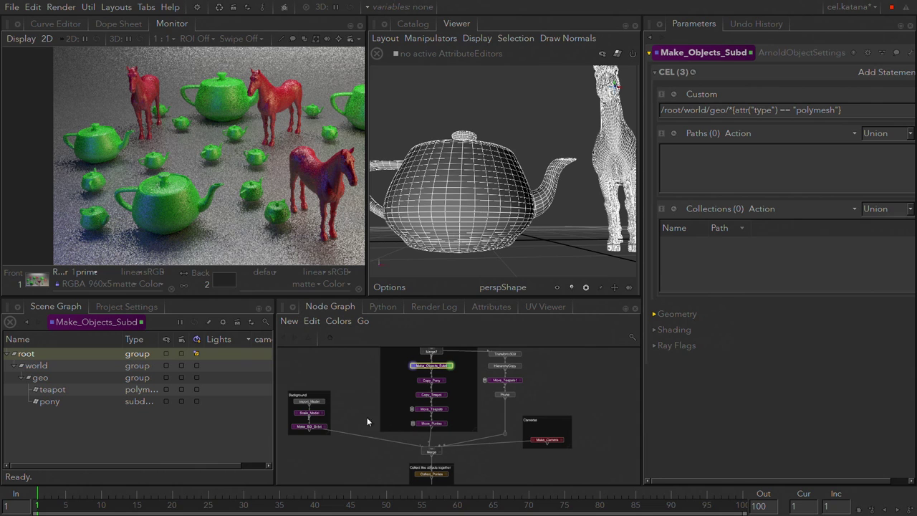
drag(352, 382, 276, 442)
key(grave)
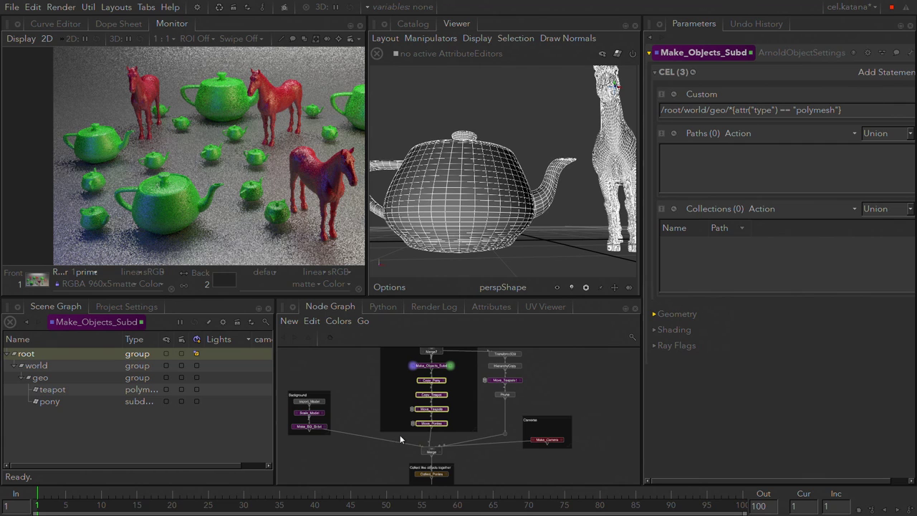
click(427, 450)
- Edit and view Adjust_Resolution's render settings: arnold renderer at 960x540
middle_drag(480, 457, 446, 352)
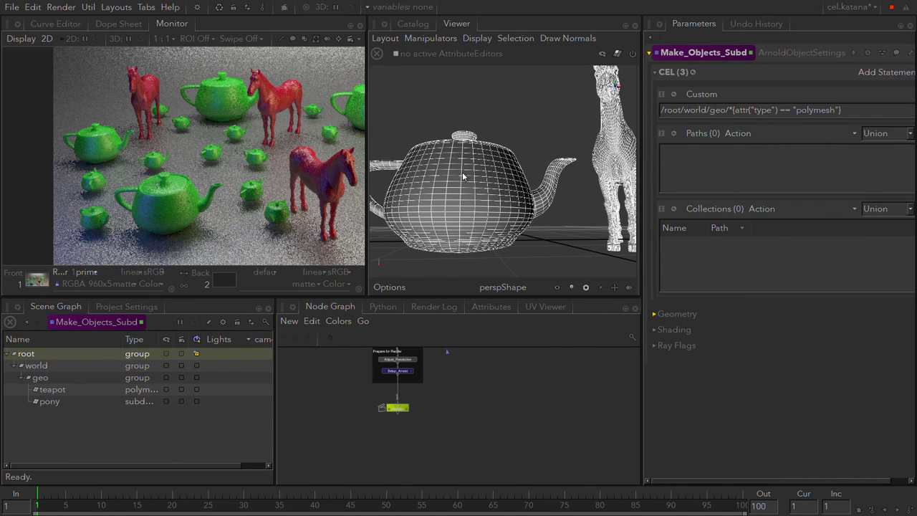
middle_drag(431, 378, 422, 410)
scroll(406, 408, up, 5)
click(408, 408)
key(e)
key(v)
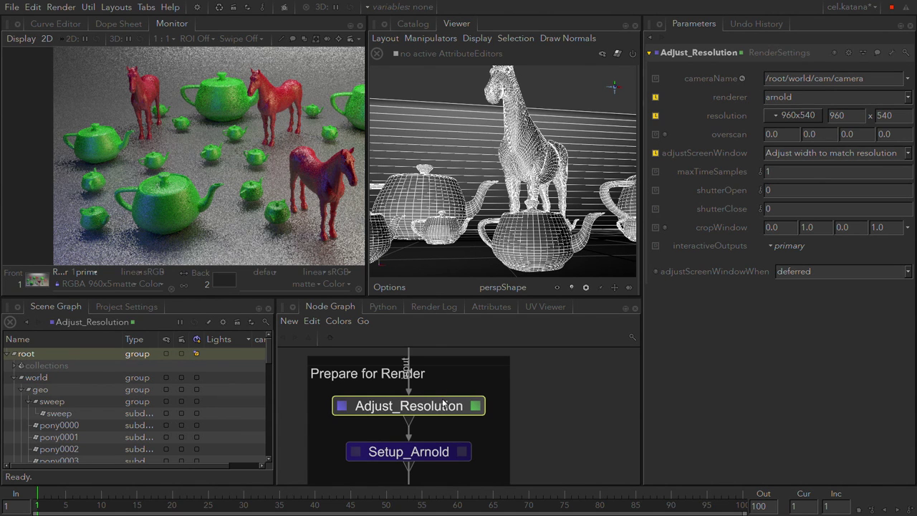
middle_drag(458, 355, 478, 452)
scroll(464, 401, down, 3)
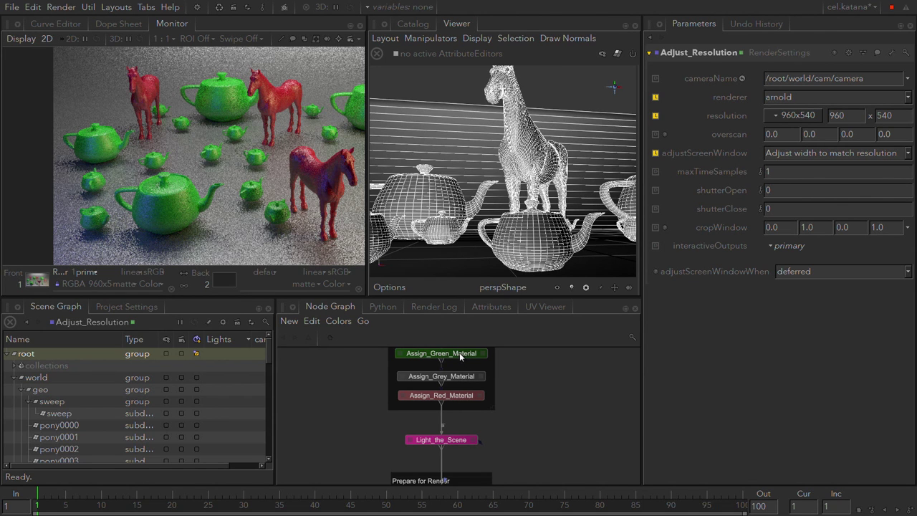
middle_drag(522, 389, 521, 471)
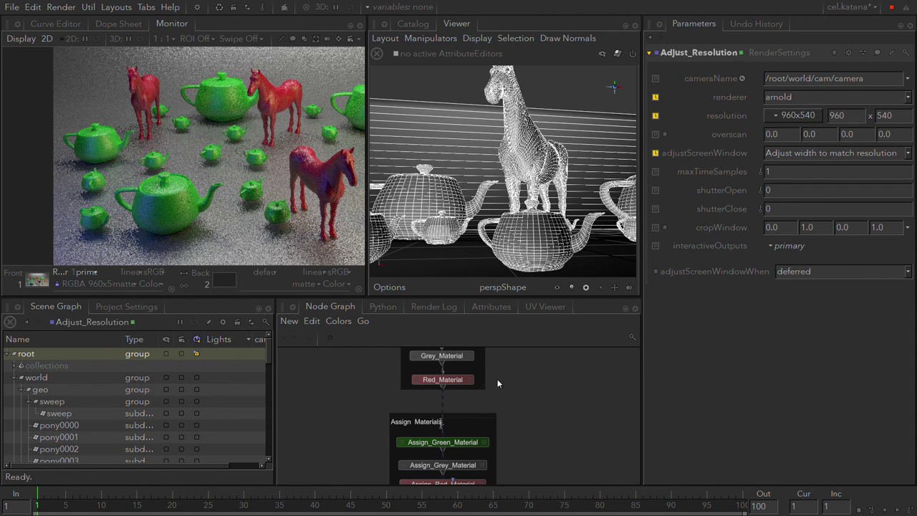
click(491, 306)
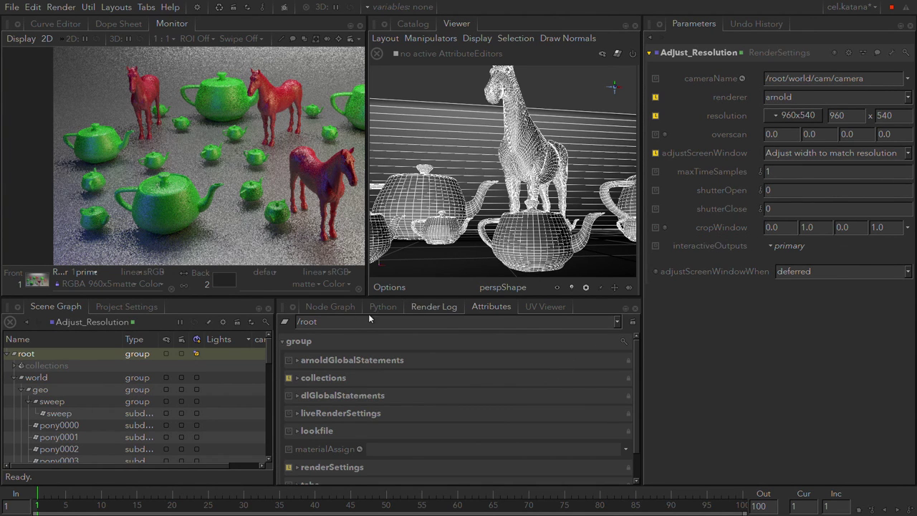
click(326, 306)
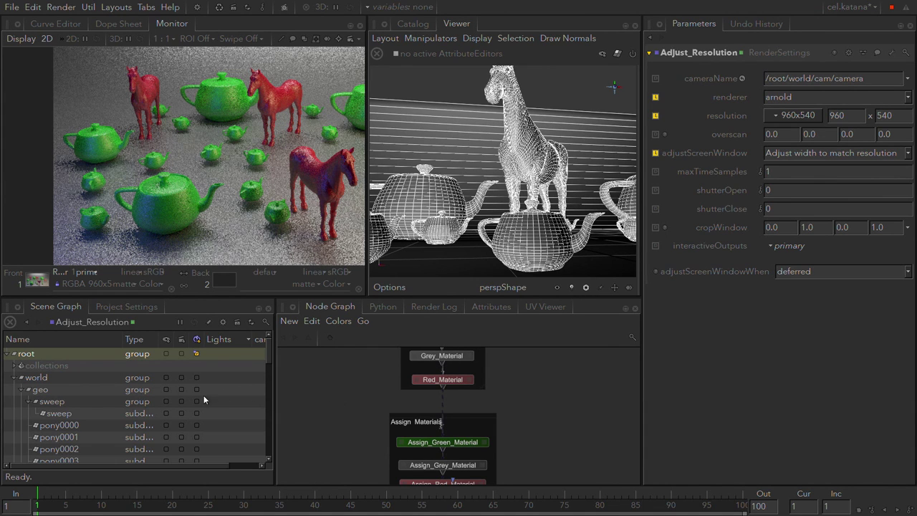
click(67, 389)
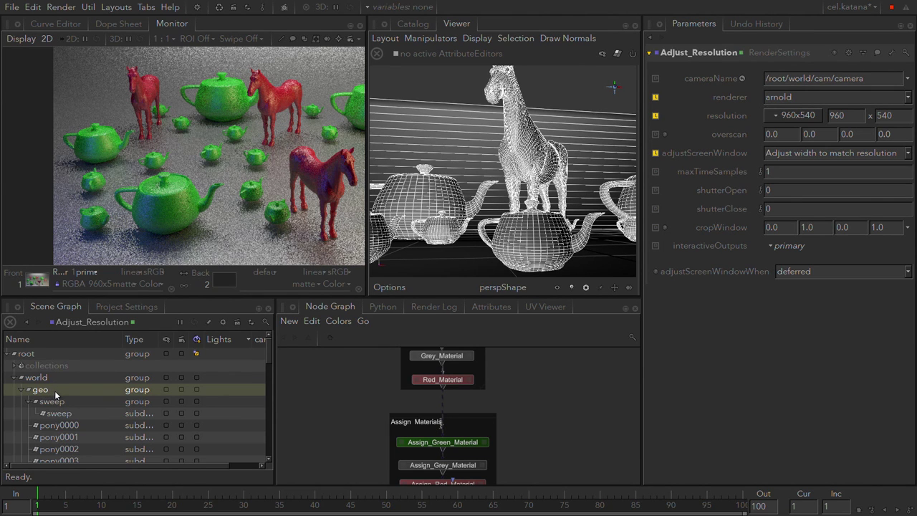
scroll(115, 388, down, 3)
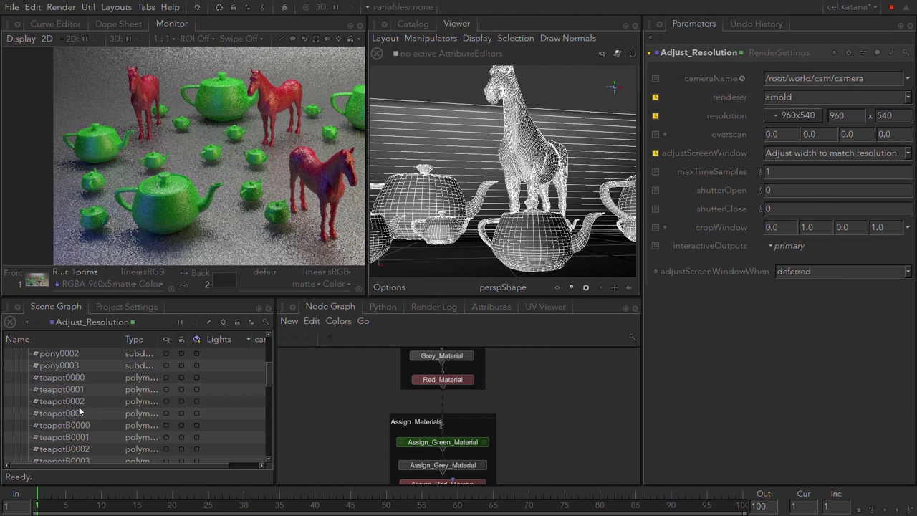
scroll(80, 412, down, 2)
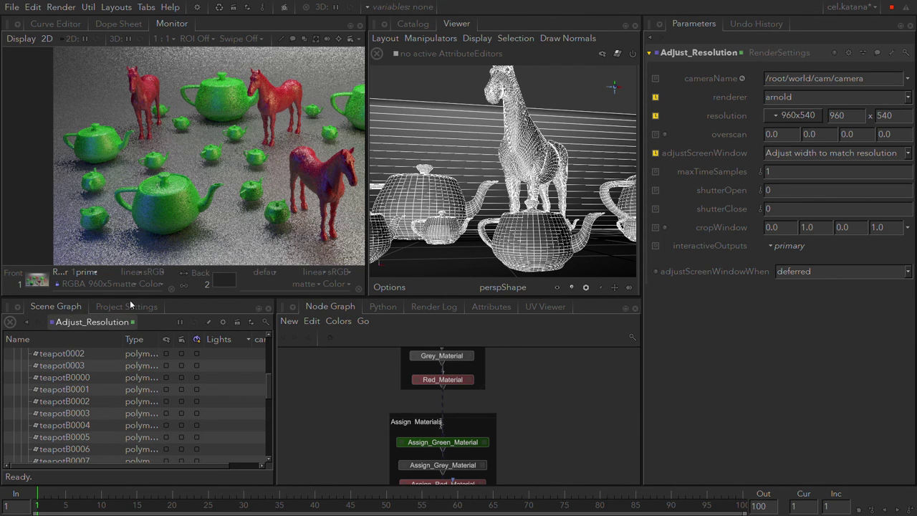